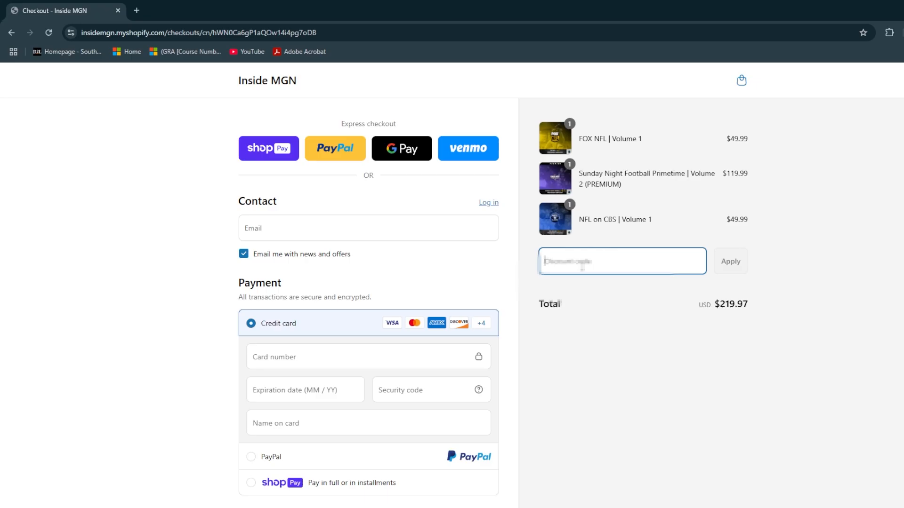
Step: Apply the discount code 4THMGN to the order at checkout
{"action": "type", "text": "4THMGN"}
{"action": "key", "text": "Return"}
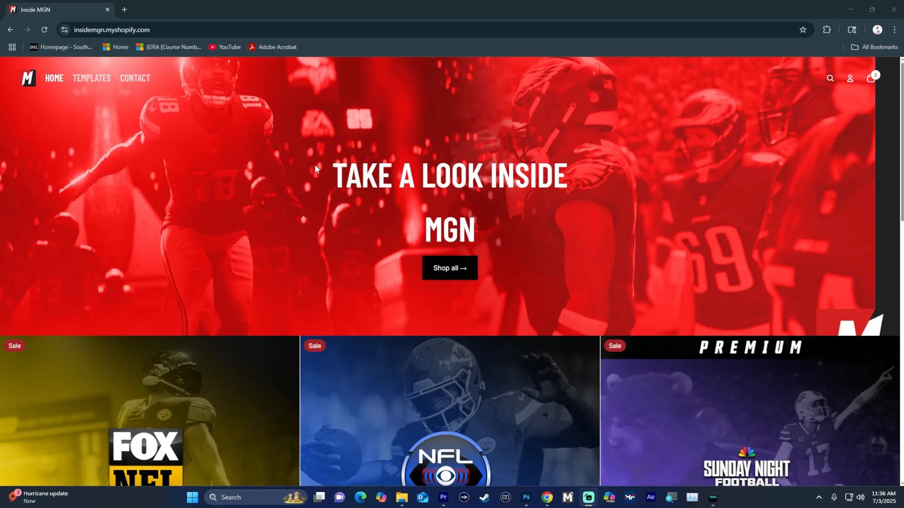
Step: Open the FOX NFL | Volume 1 product page from the store's home page and look over its preview images
{"action": "scroll", "coordinate": [185, 346], "scroll_direction": "down", "scroll_amount": 3}
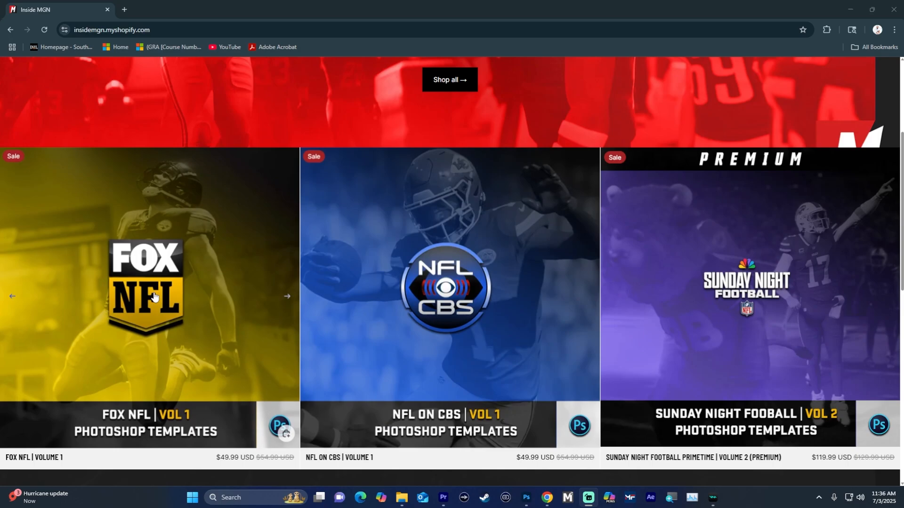
{"action": "left_click", "coordinate": [154, 296]}
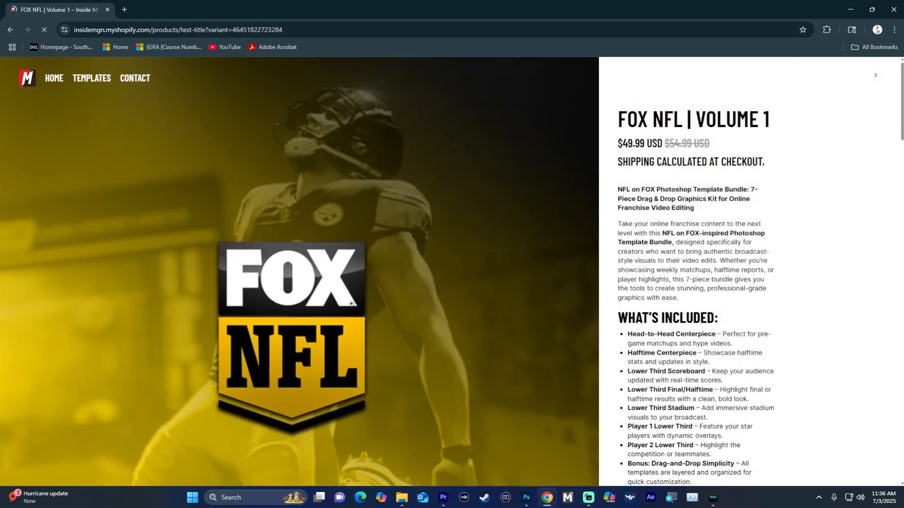
{"action": "scroll", "coordinate": [668, 268], "scroll_direction": "down", "scroll_amount": 1}
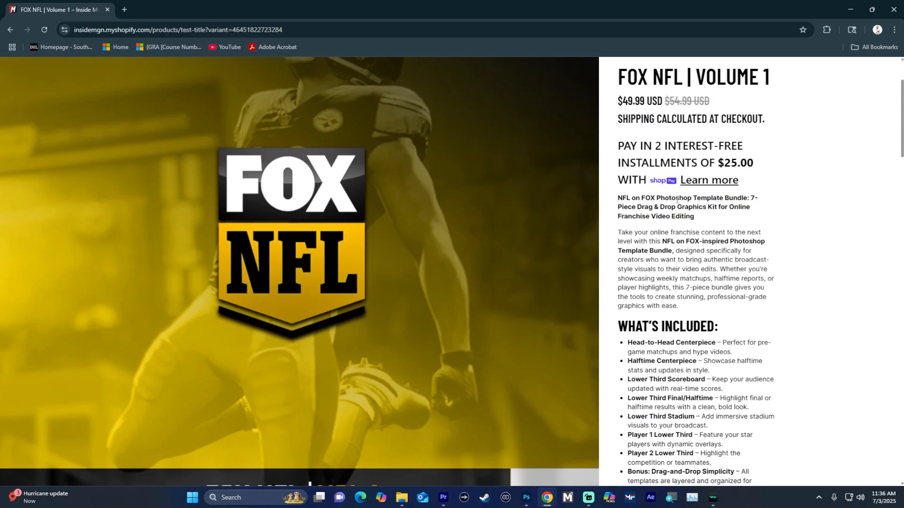
{"action": "scroll", "coordinate": [353, 294], "scroll_direction": "down", "scroll_amount": 5}
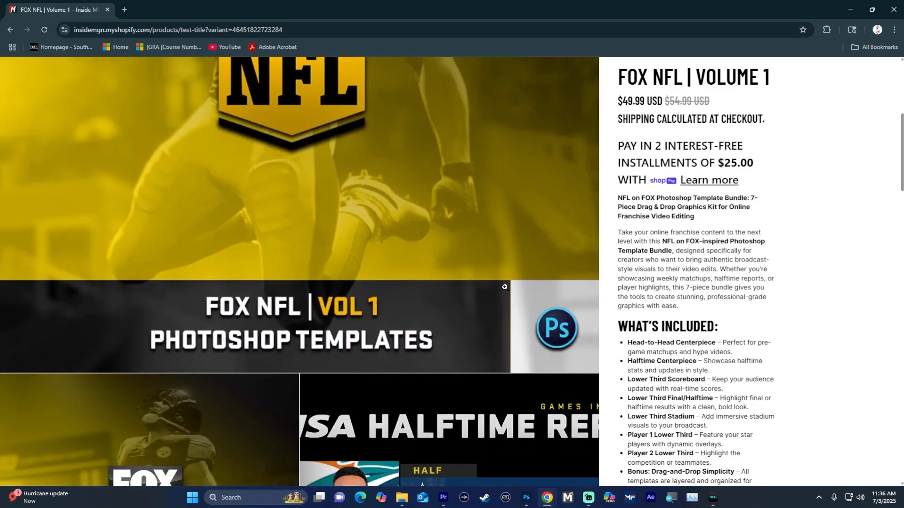
{"action": "scroll", "coordinate": [353, 294], "scroll_direction": "down", "scroll_amount": 12}
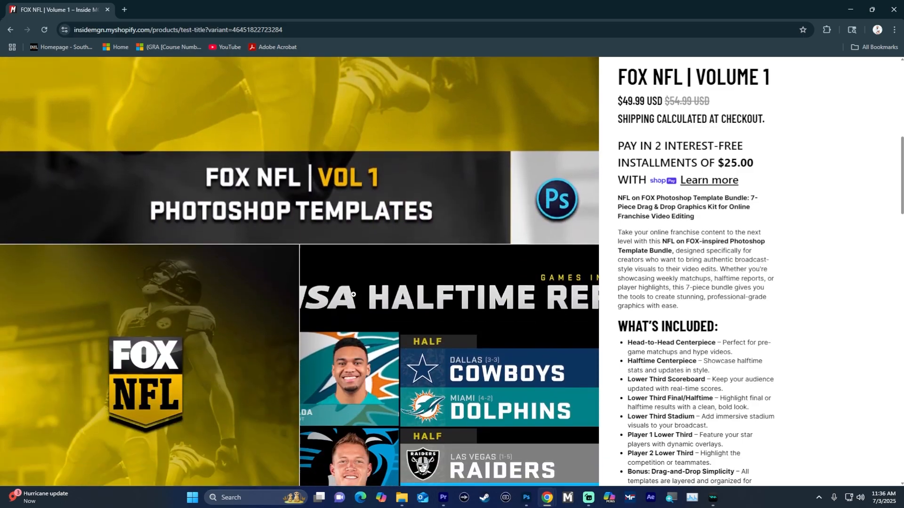
{"action": "scroll", "coordinate": [305, 248], "scroll_direction": "up", "scroll_amount": 6}
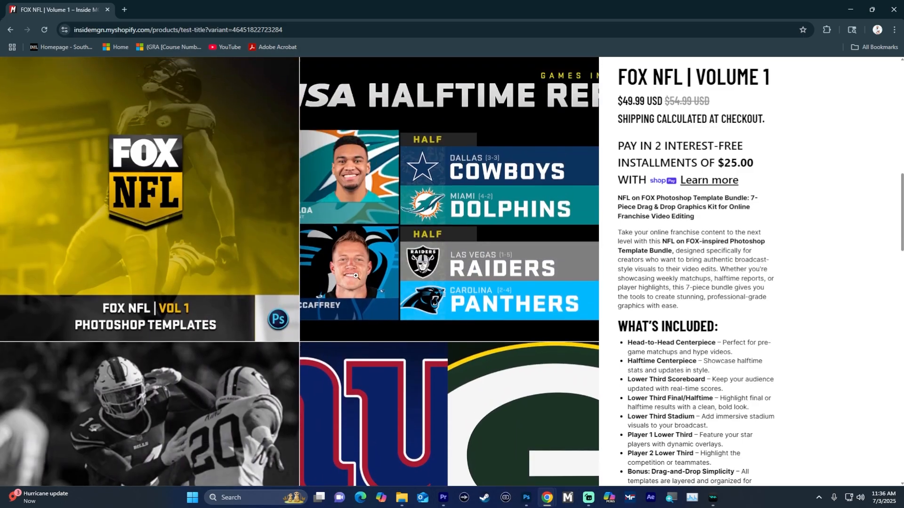
Step: Examine the FOX NFL template previews at full size, starting from the Halftime Report graphic, and close the image viewer
{"action": "left_click", "coordinate": [397, 221]}
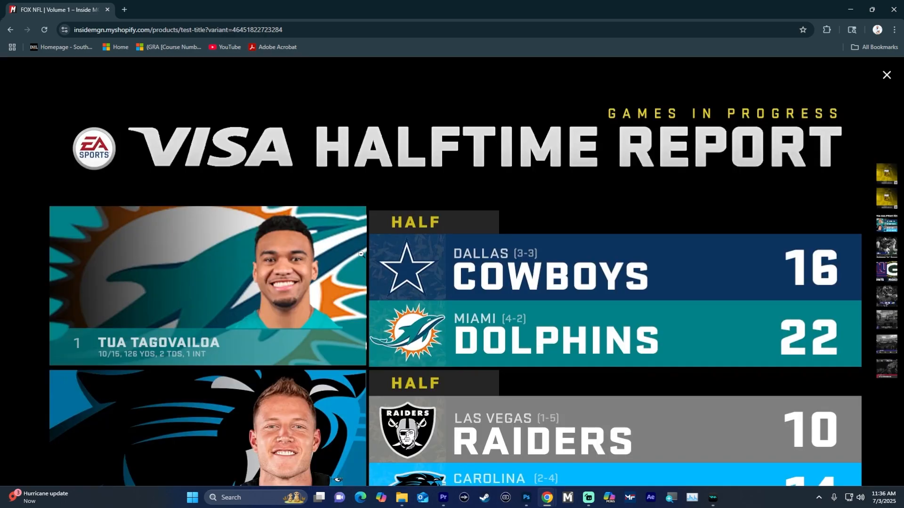
{"action": "scroll", "coordinate": [361, 256], "scroll_direction": "down", "scroll_amount": 9}
{"action": "scroll", "coordinate": [362, 187], "scroll_direction": "up", "scroll_amount": 5}
{"action": "scroll", "coordinate": [362, 188], "scroll_direction": "up", "scroll_amount": 4}
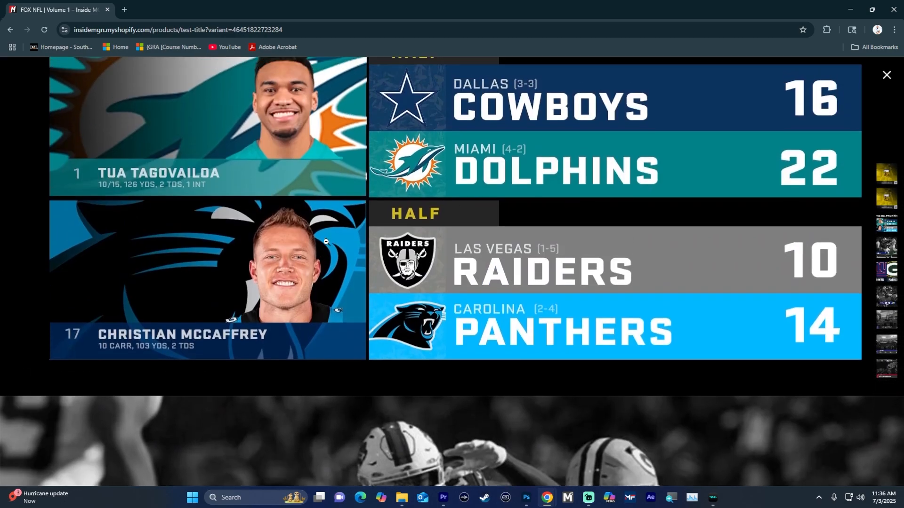
{"action": "scroll", "coordinate": [355, 313], "scroll_direction": "down", "scroll_amount": 8}
{"action": "scroll", "coordinate": [310, 304], "scroll_direction": "down", "scroll_amount": 4}
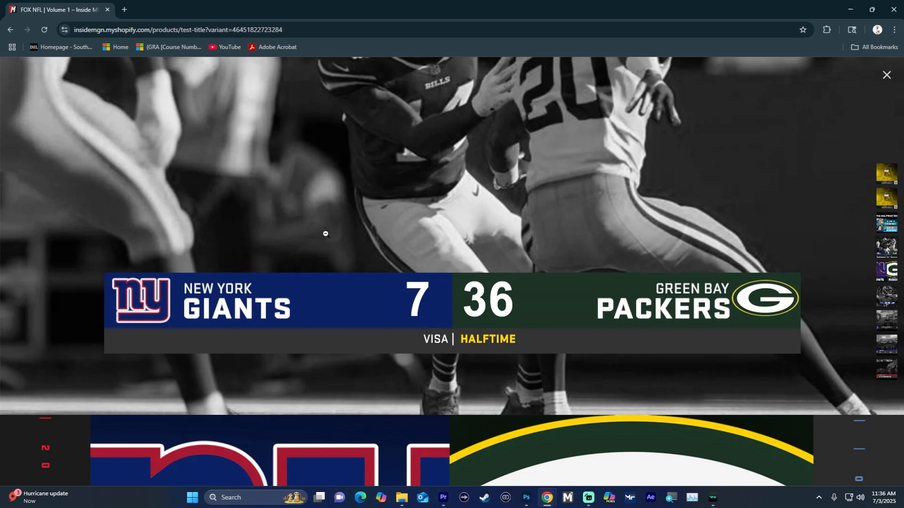
{"action": "scroll", "coordinate": [410, 248], "scroll_direction": "down", "scroll_amount": 3}
{"action": "scroll", "coordinate": [411, 248], "scroll_direction": "down", "scroll_amount": 12}
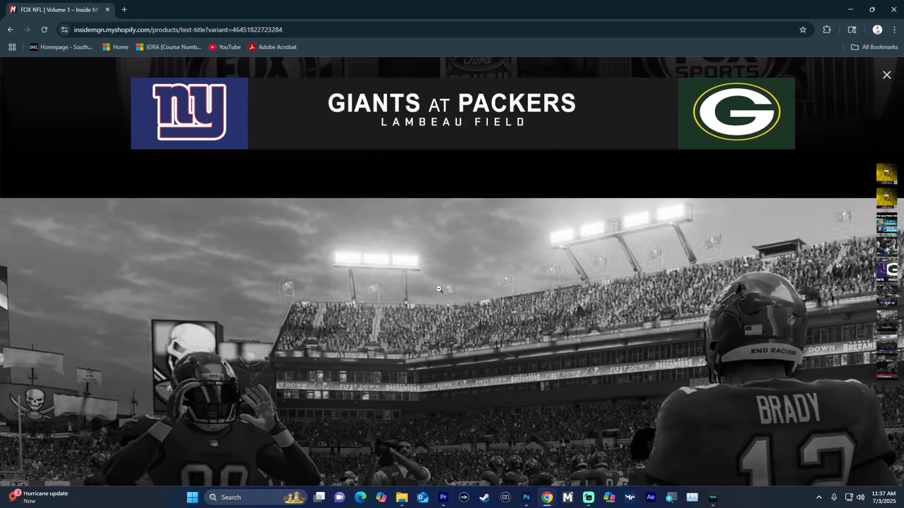
{"action": "scroll", "coordinate": [349, 305], "scroll_direction": "down", "scroll_amount": 10}
{"action": "scroll", "coordinate": [350, 305], "scroll_direction": "down", "scroll_amount": 5}
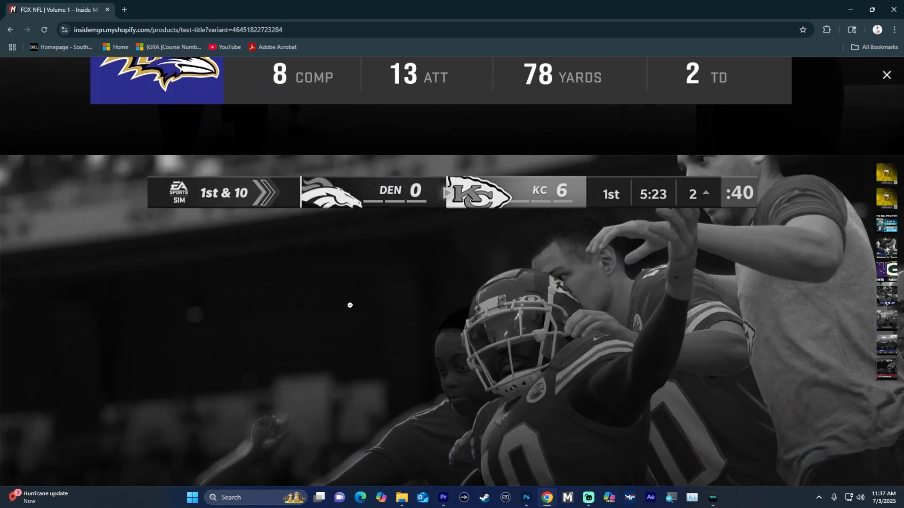
{"action": "scroll", "coordinate": [351, 304], "scroll_direction": "up", "scroll_amount": 6}
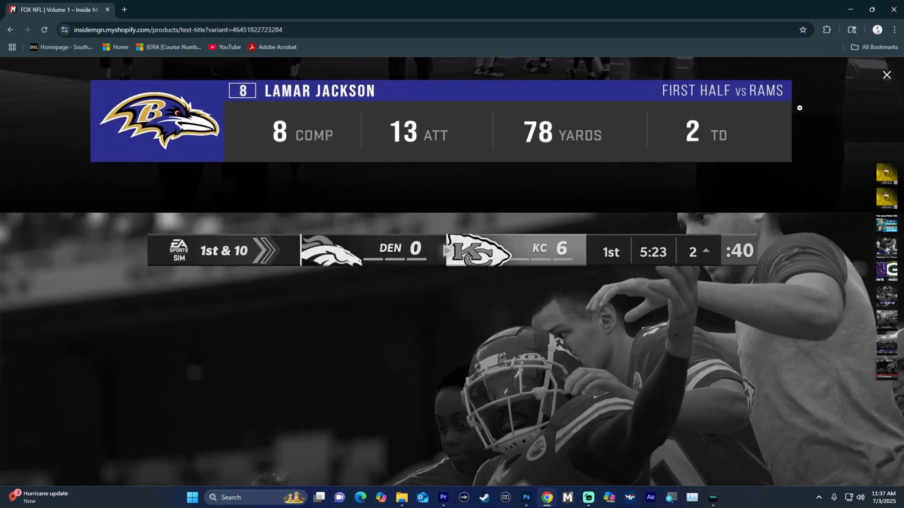
{"action": "left_click", "coordinate": [886, 75]}
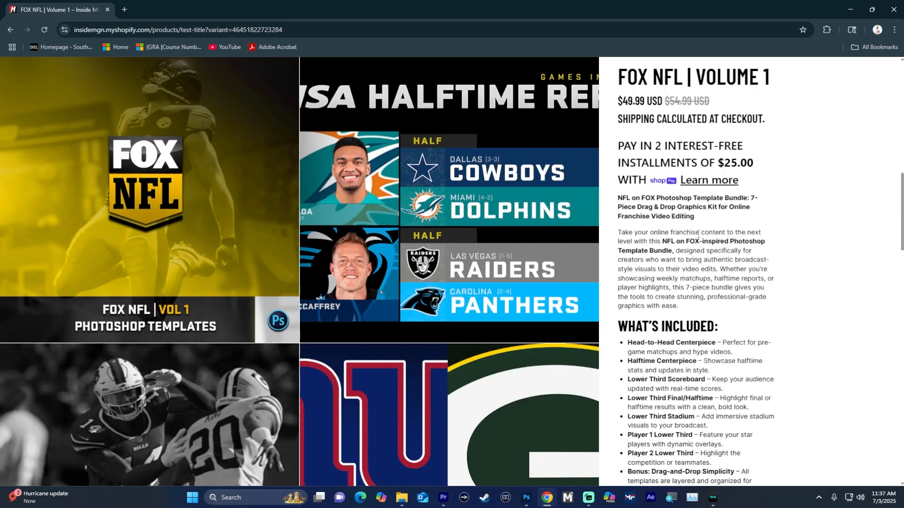
Step: Review the FOX NFL | Volume 1 description, including its included templates, key features and Photoshop requirement
{"action": "left_click_drag", "start_coordinate": [752, 198], "coordinate": [755, 207]}
{"action": "left_click", "coordinate": [755, 208]}
{"action": "scroll", "coordinate": [394, 289], "scroll_direction": "down", "scroll_amount": 15}
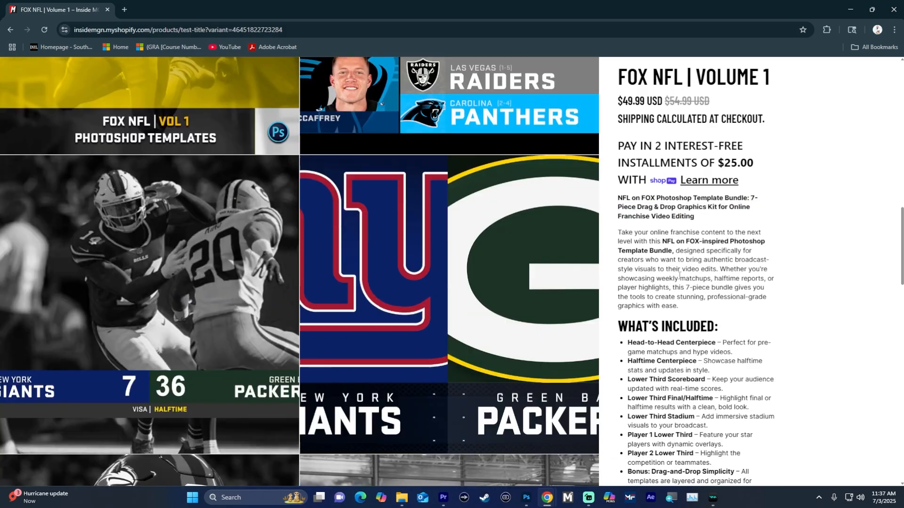
{"action": "scroll", "coordinate": [662, 278], "scroll_direction": "up", "scroll_amount": 4}
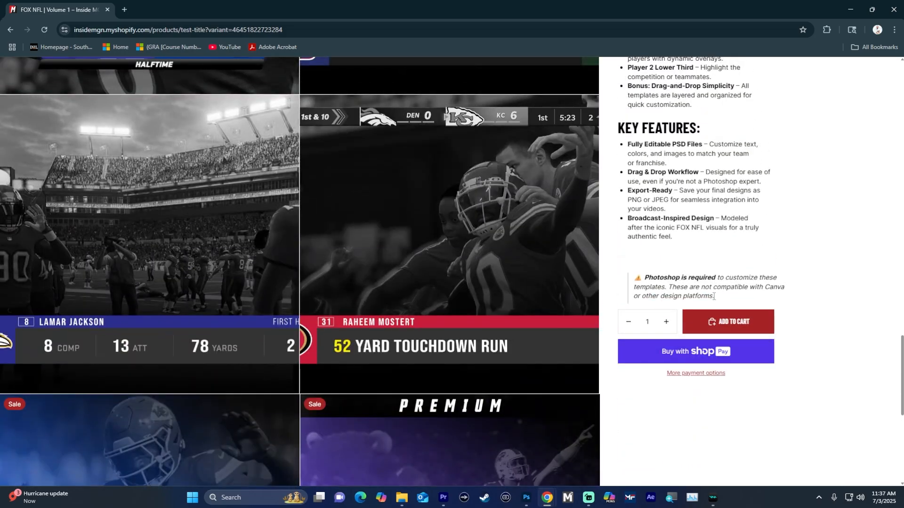
{"action": "scroll", "coordinate": [461, 240], "scroll_direction": "up", "scroll_amount": 15}
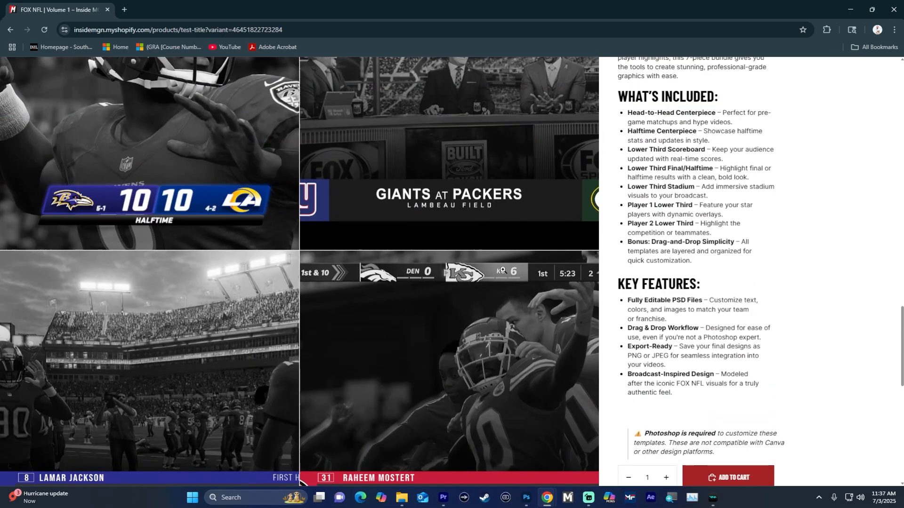
{"action": "scroll", "coordinate": [514, 285], "scroll_direction": "down", "scroll_amount": 15}
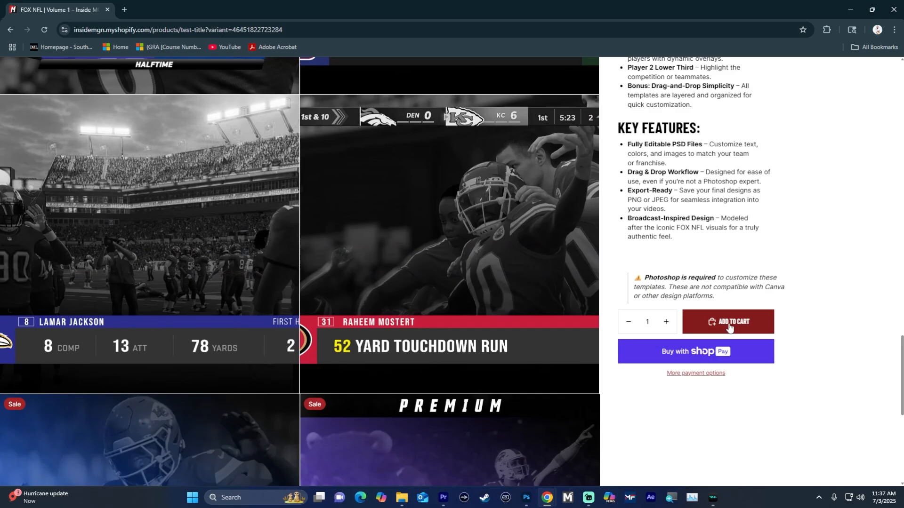
Step: Return to the store's home page and add FOX NFL | Volume 1 to the cart from its product listing
{"action": "left_click", "coordinate": [730, 323]}
{"action": "scroll", "coordinate": [730, 325], "scroll_direction": "up", "scroll_amount": 5}
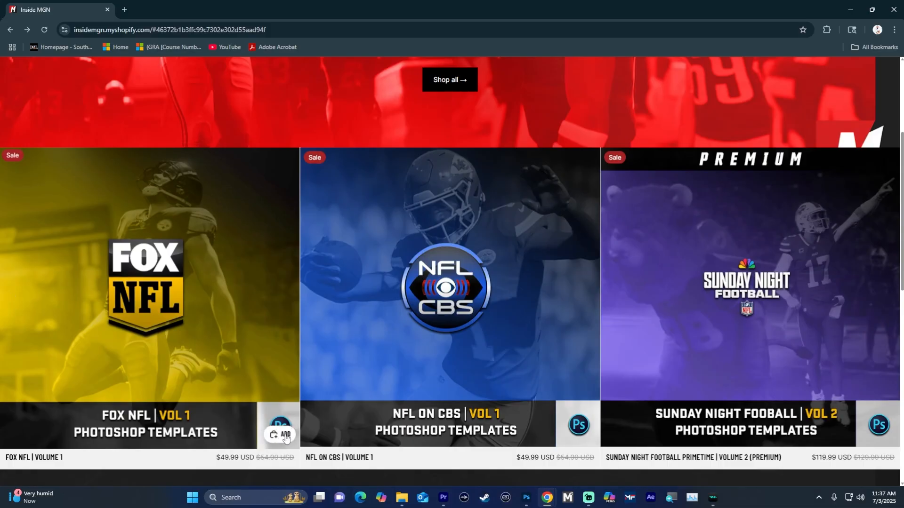
{"action": "left_click", "coordinate": [286, 437]}
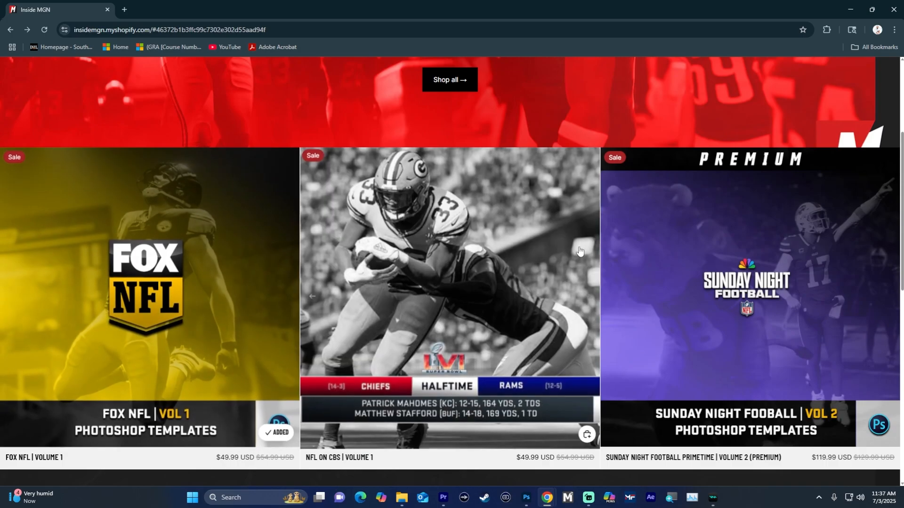
Step: Open the shopping cart and proceed to checkout
{"action": "scroll", "coordinate": [862, 93], "scroll_direction": "up", "scroll_amount": 4}
{"action": "left_click", "coordinate": [867, 85]}
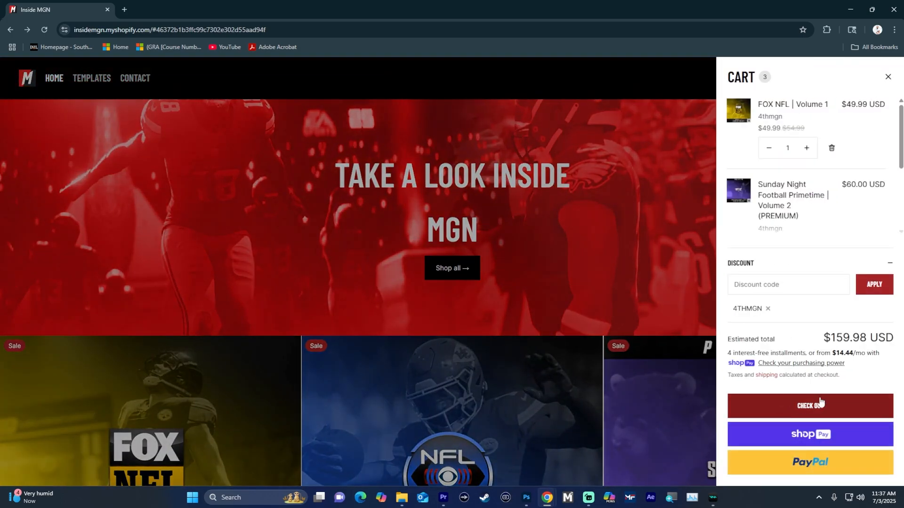
{"action": "left_click", "coordinate": [818, 408]}
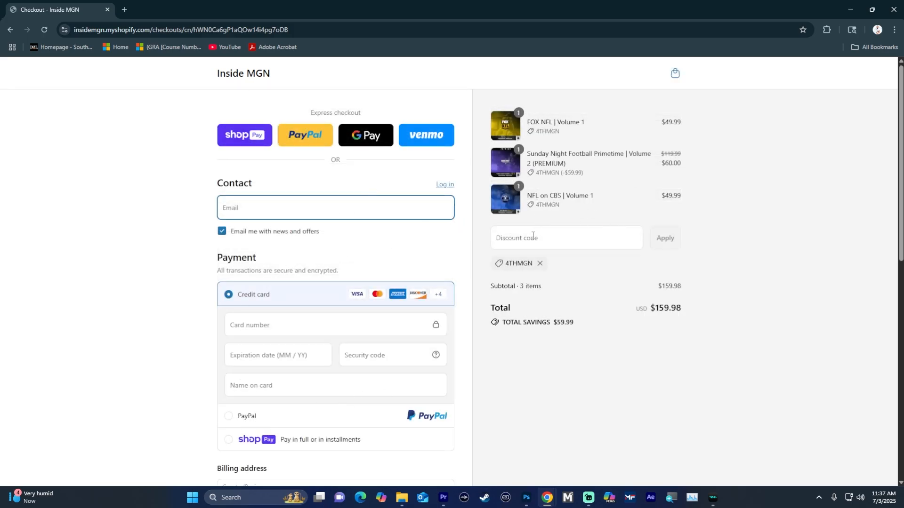
Step: Remove the 4THMGN discount from the order, then apply the code 4thmgn again and check the item prices
{"action": "left_click", "coordinate": [539, 264]}
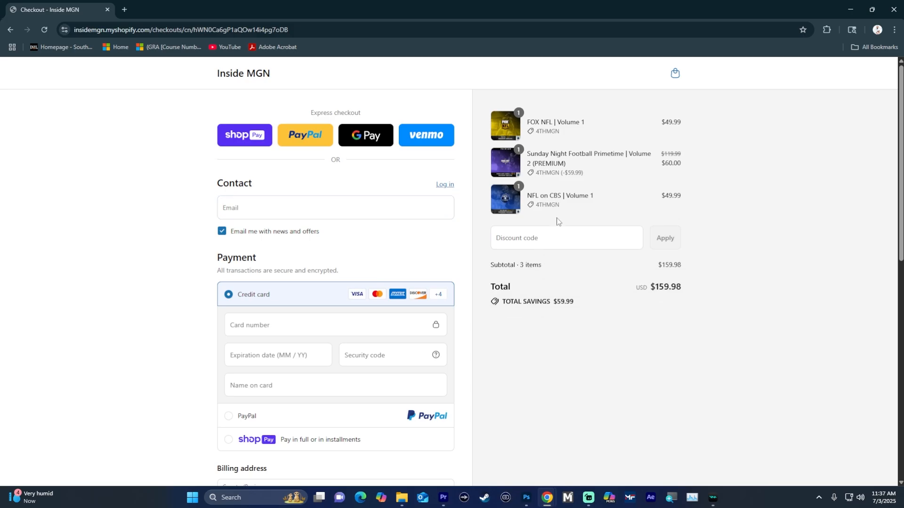
{"action": "left_click", "coordinate": [594, 227]}
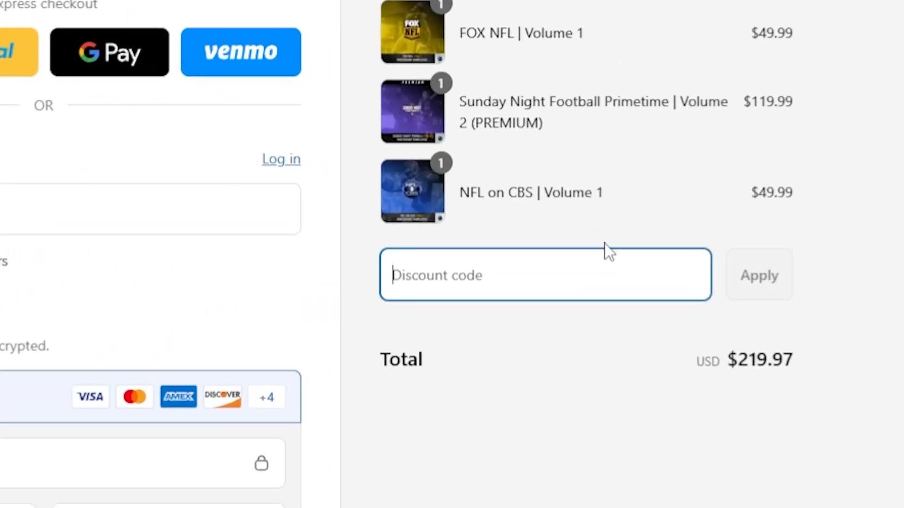
{"action": "type", "text": "4thmgn"}
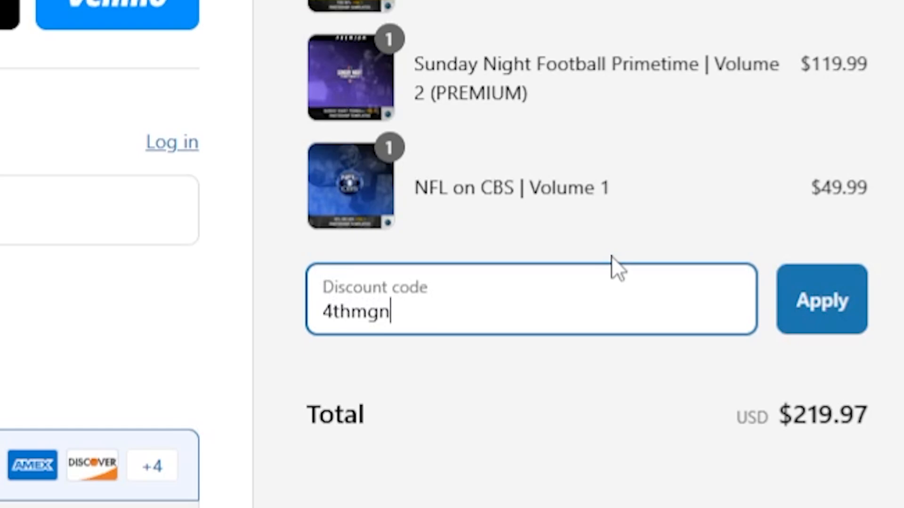
{"action": "left_click", "coordinate": [820, 310]}
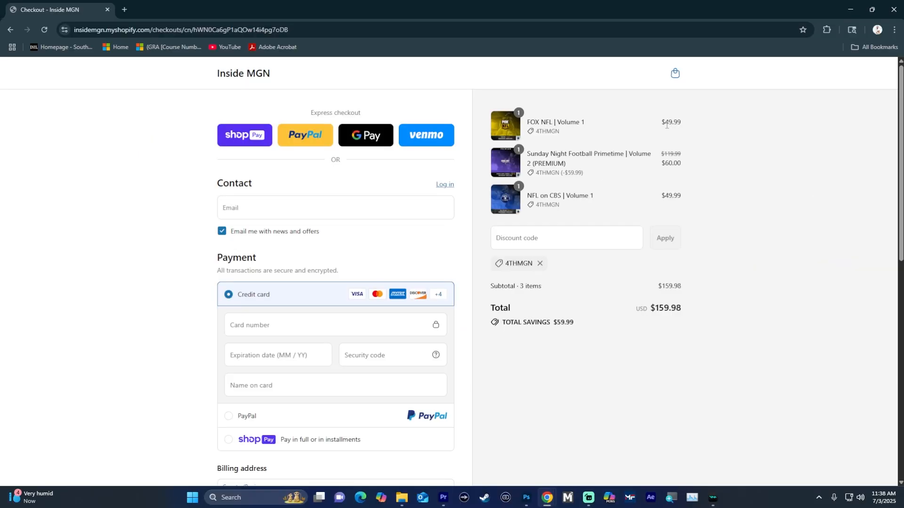
{"action": "left_click_drag", "start_coordinate": [660, 123], "coordinate": [683, 123]}
{"action": "left_click", "coordinate": [669, 199]}
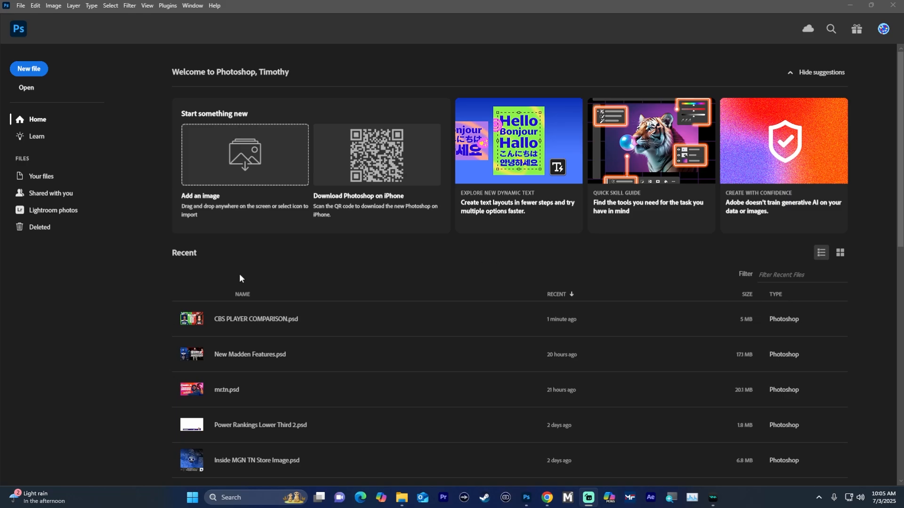
Step: Switch to Photoshop, open the CBS PLAYER COMPARISON PSD from the CBS Templates folder and deselect its active layer
{"action": "left_click", "coordinate": [21, 5]}
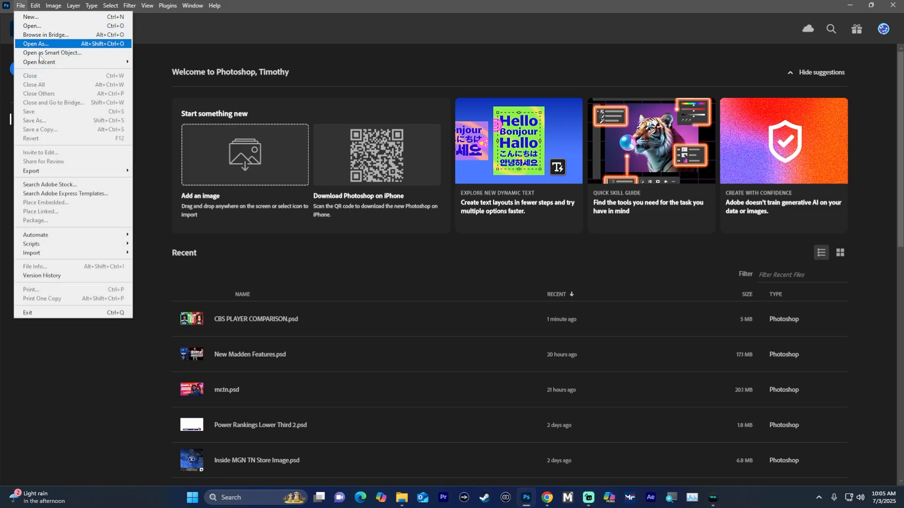
{"action": "left_click", "coordinate": [168, 26]}
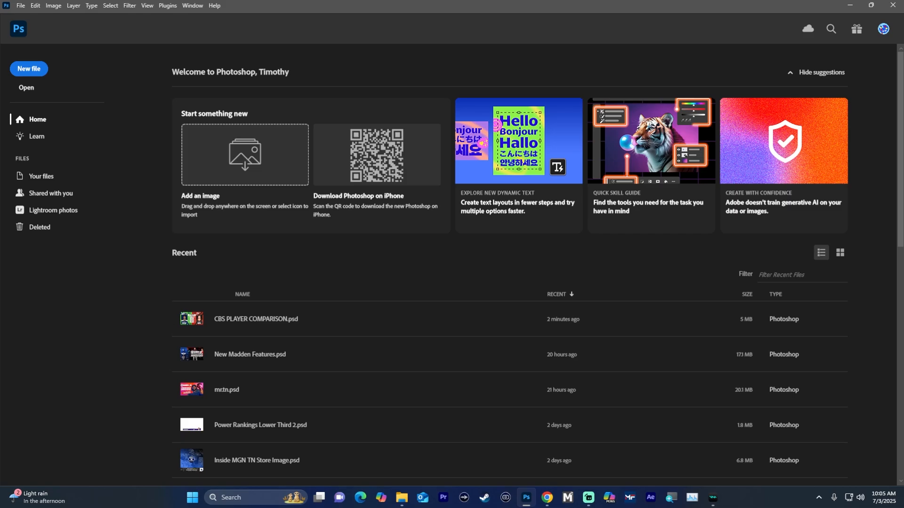
{"action": "left_click_drag", "start_coordinate": [903, 94], "coordinate": [724, 65]}
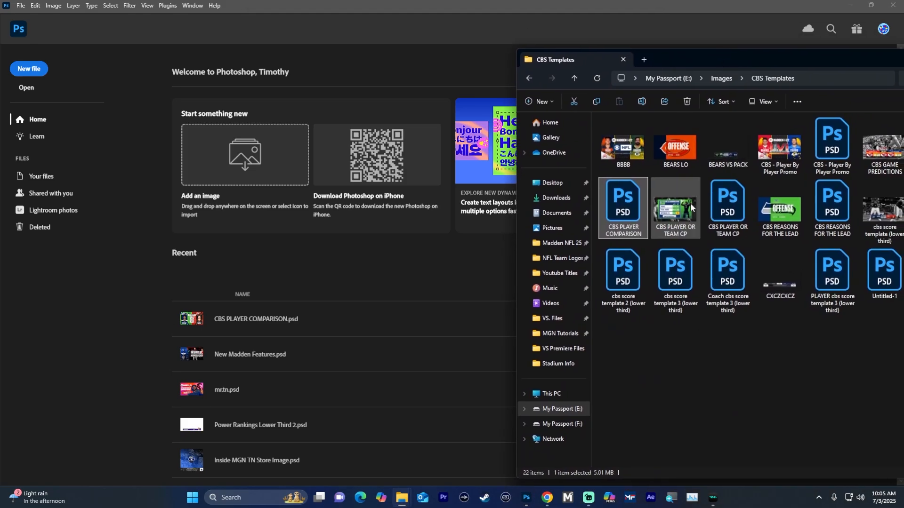
{"action": "double_click", "coordinate": [622, 199]}
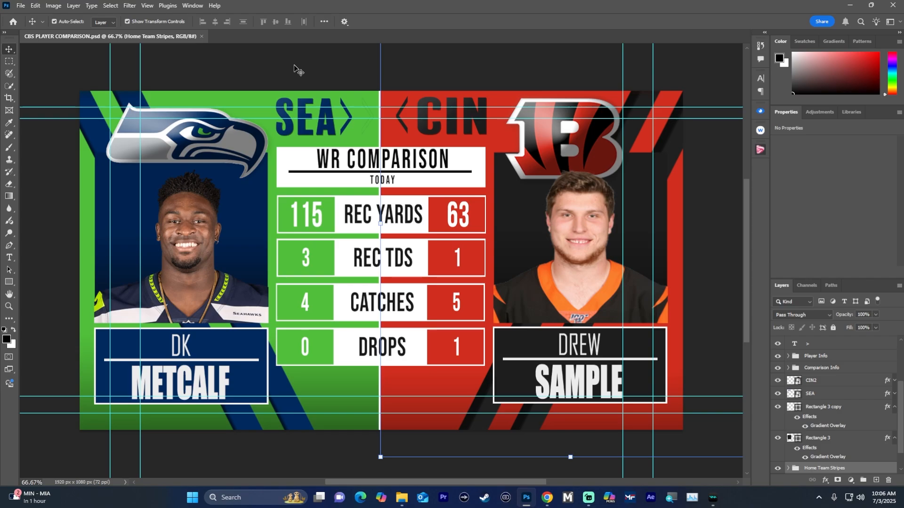
{"action": "left_click", "coordinate": [309, 64]}
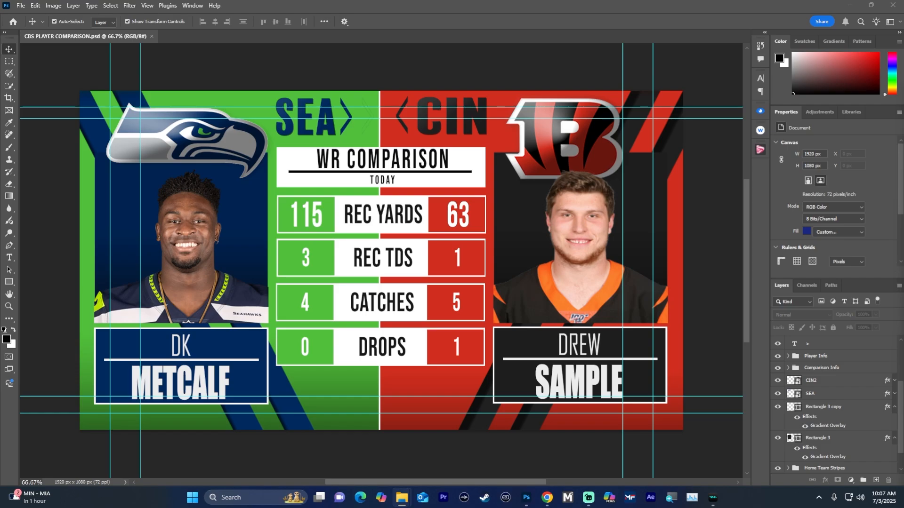
Step: Place the MGN Tutorials folder window beside the player comparison template and display its files as large thumbnails
{"action": "left_click_drag", "start_coordinate": [903, 0], "coordinate": [751, 53]}
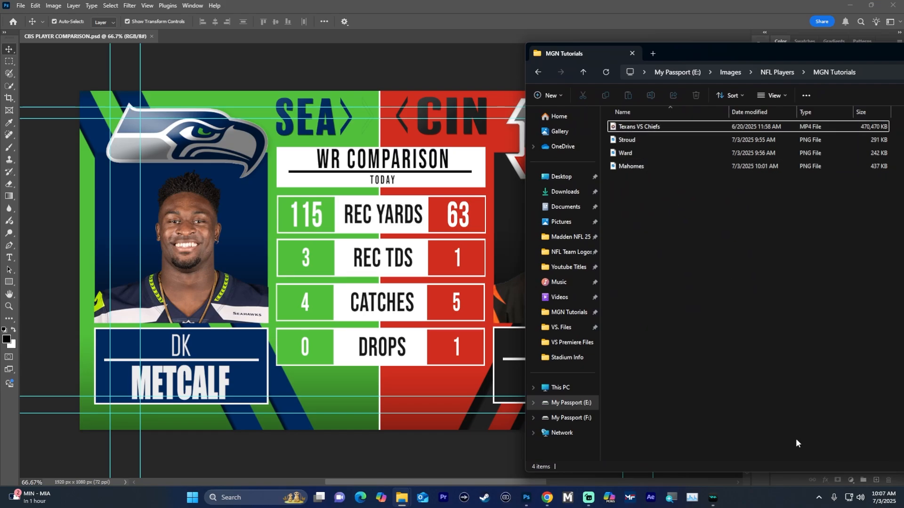
{"action": "left_click_drag", "start_coordinate": [772, 52], "coordinate": [603, 51]}
{"action": "left_click", "coordinate": [866, 465]}
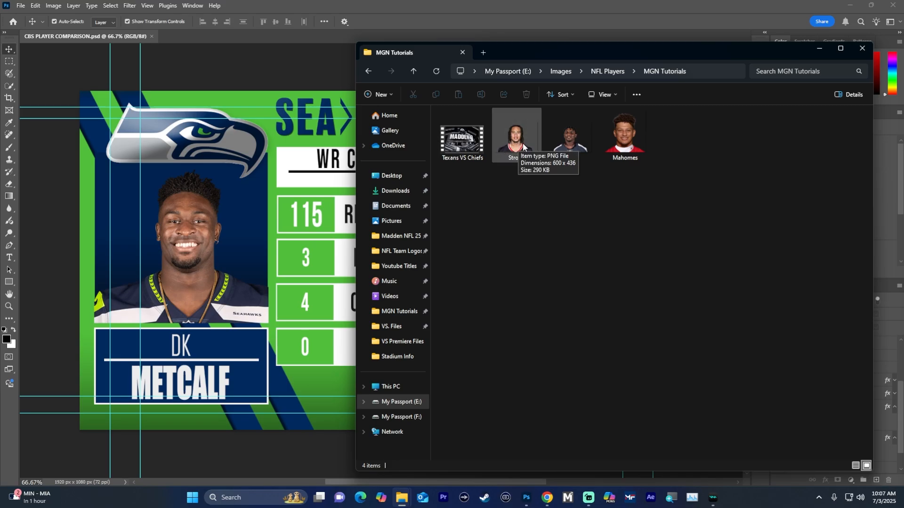
{"action": "left_click_drag", "start_coordinate": [522, 50], "coordinate": [571, 52]}
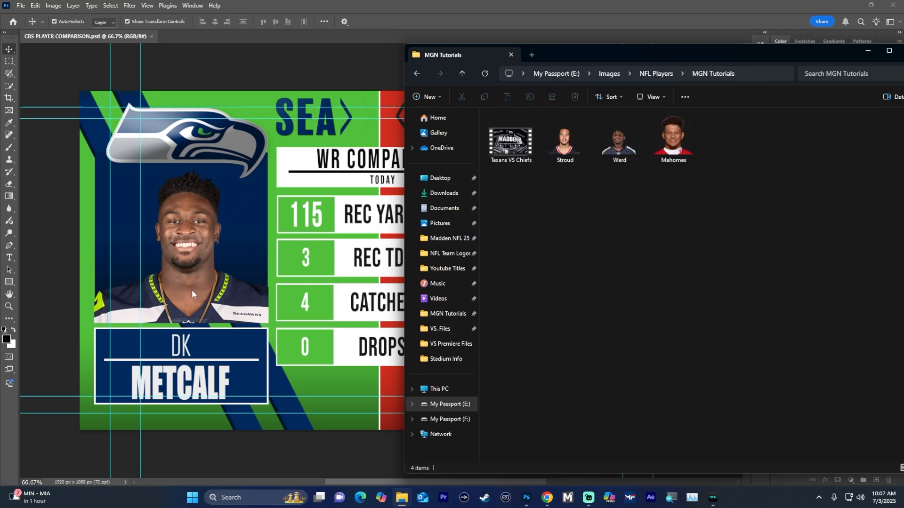
Step: Place the Stroud image from the MGN Tutorials folder into the home team's player panel, replacing the Metcalf photo
{"action": "left_click", "coordinate": [568, 142]}
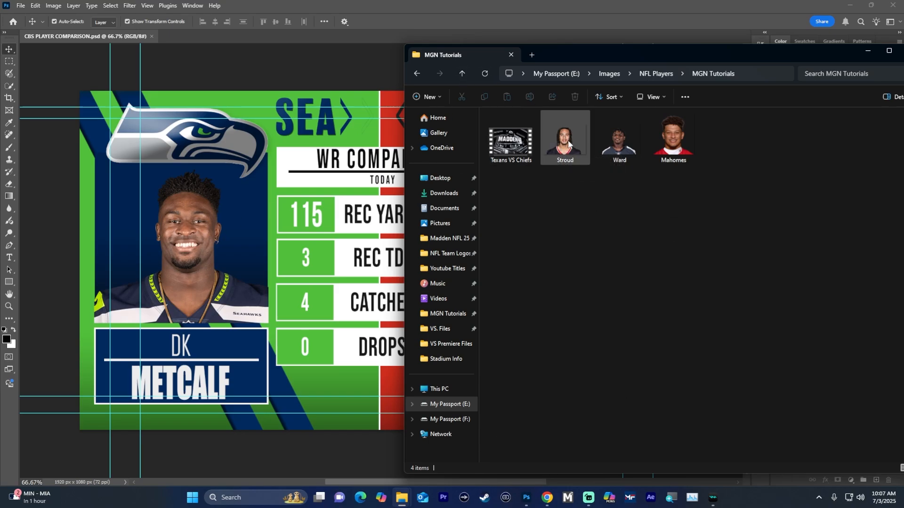
{"action": "left_click_drag", "start_coordinate": [568, 142], "coordinate": [167, 236]}
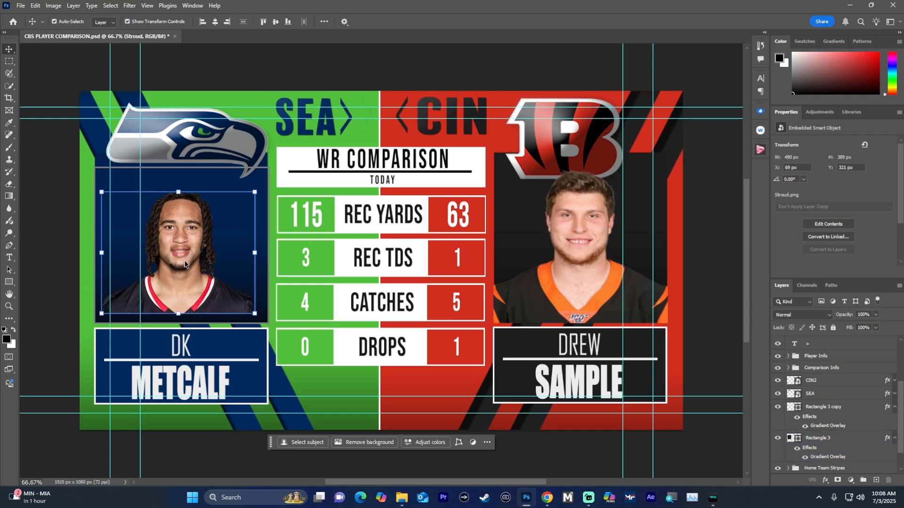
Step: Try moving the Stroud photo toward the comparison table, and undo the move
{"action": "left_click_drag", "start_coordinate": [254, 192], "coordinate": [332, 165]}
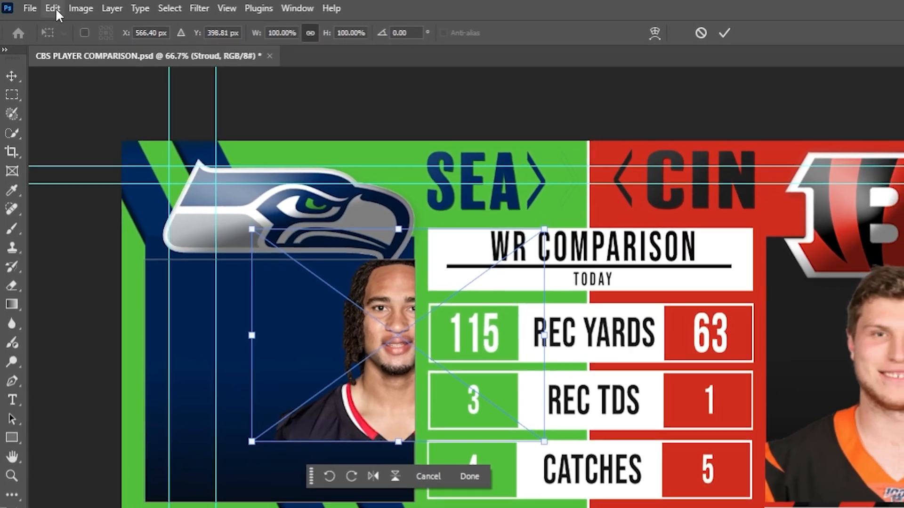
{"action": "left_click", "coordinate": [55, 8]}
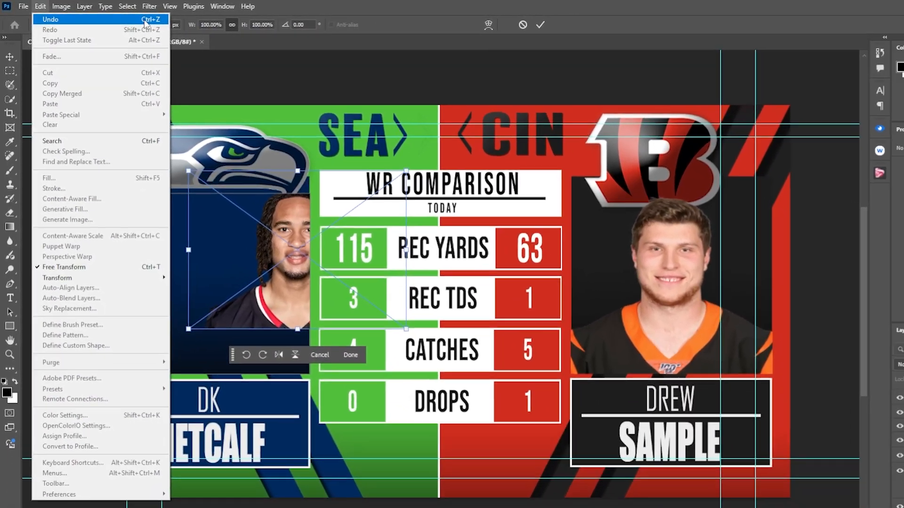
{"action": "left_click", "coordinate": [284, 7]}
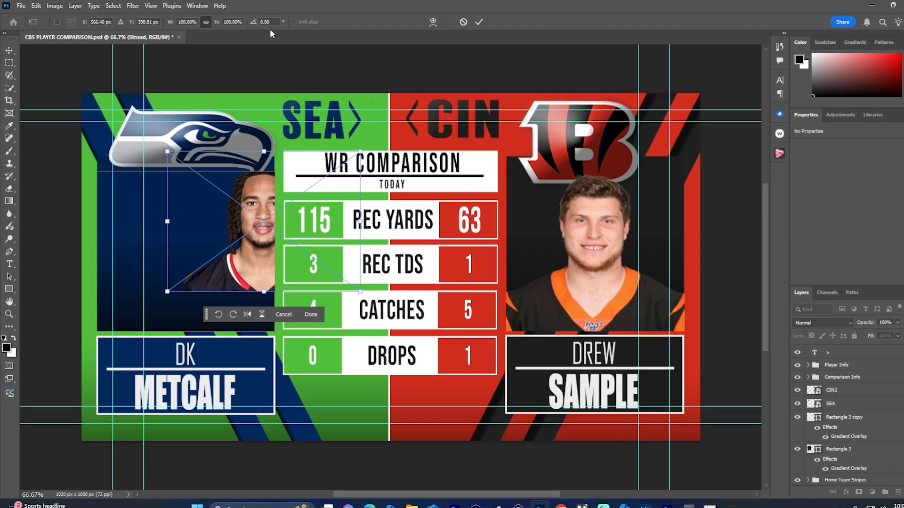
{"action": "key", "text": "ctrl+z"}
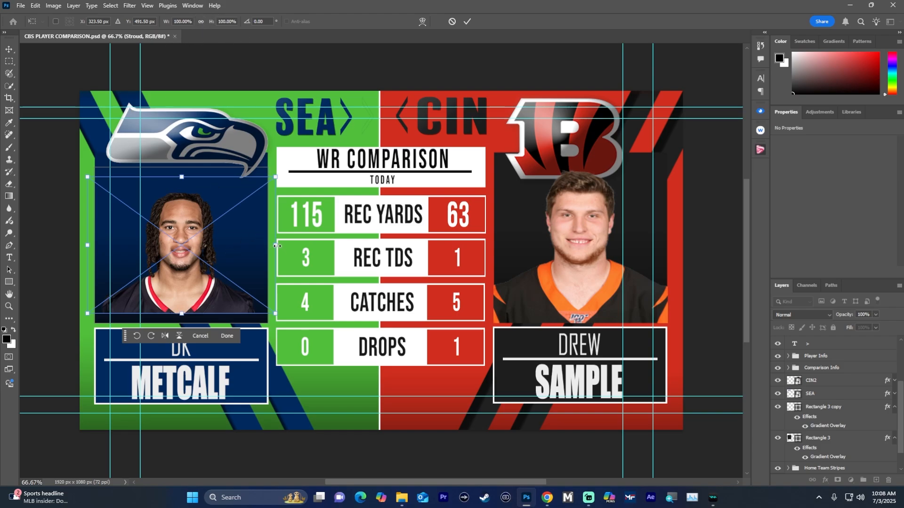
Step: Try stretching only the width of the Stroud photo without locked proportions, undoing each stretch
{"action": "left_click_drag", "start_coordinate": [277, 245], "coordinate": [361, 246]}
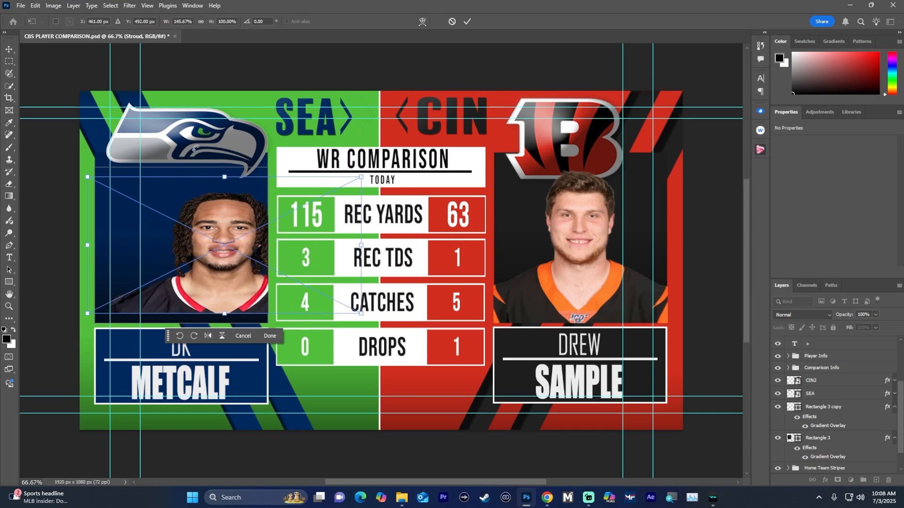
{"action": "key", "text": "ctrl+z"}
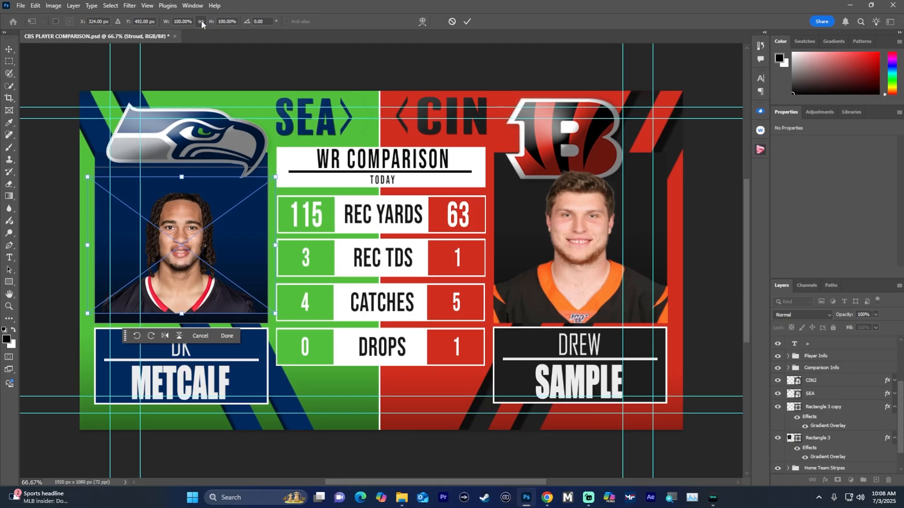
{"action": "left_click", "coordinate": [202, 21]}
{"action": "left_click_drag", "start_coordinate": [276, 245], "coordinate": [328, 247]}
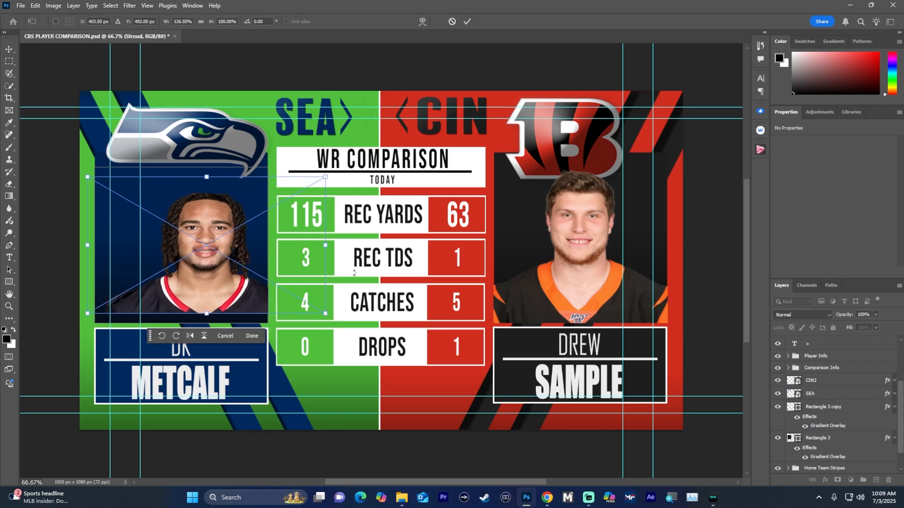
{"action": "key", "text": "ctrl+z"}
Step: Link the transform's width and height, scale the Stroud photo to 134.33%, centre it in the player panel and deselect it
{"action": "left_click", "coordinate": [200, 21]}
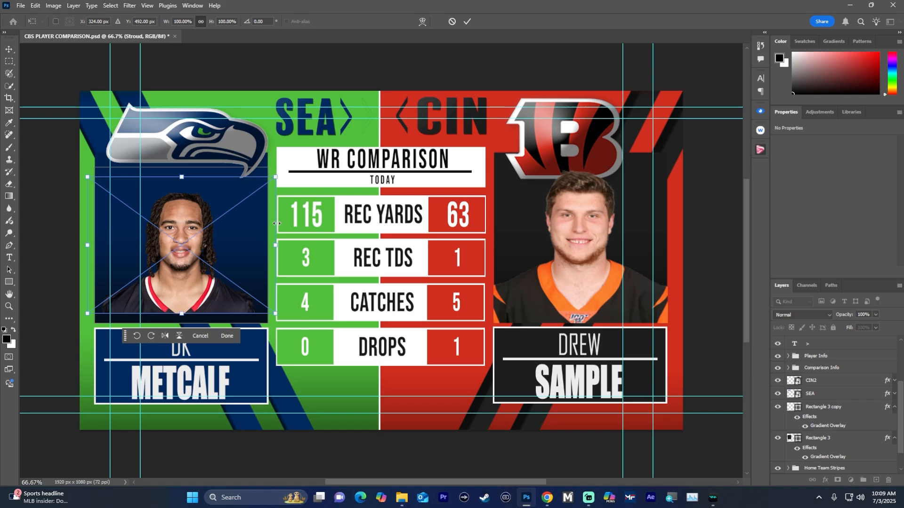
{"action": "left_click_drag", "start_coordinate": [275, 246], "coordinate": [339, 246]}
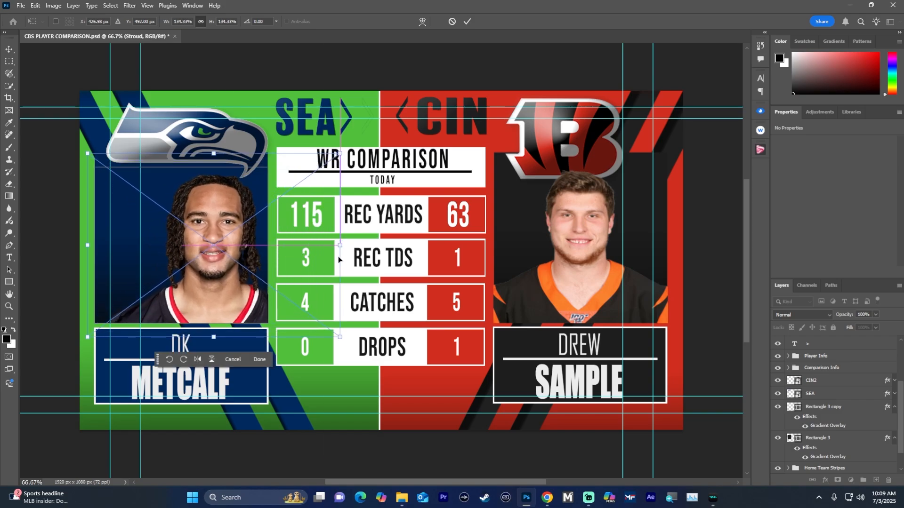
{"action": "left_click_drag", "start_coordinate": [241, 245], "coordinate": [214, 237]}
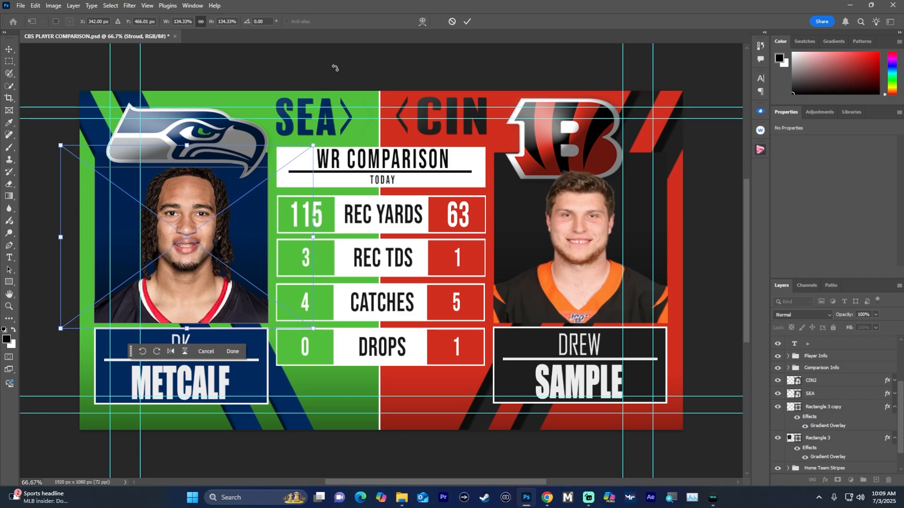
{"action": "left_click", "coordinate": [467, 21]}
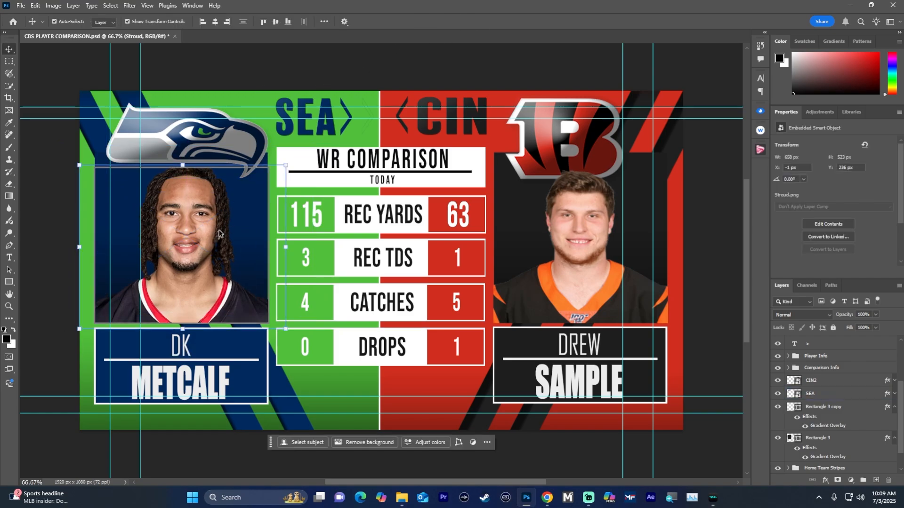
{"action": "left_click", "coordinate": [299, 70]}
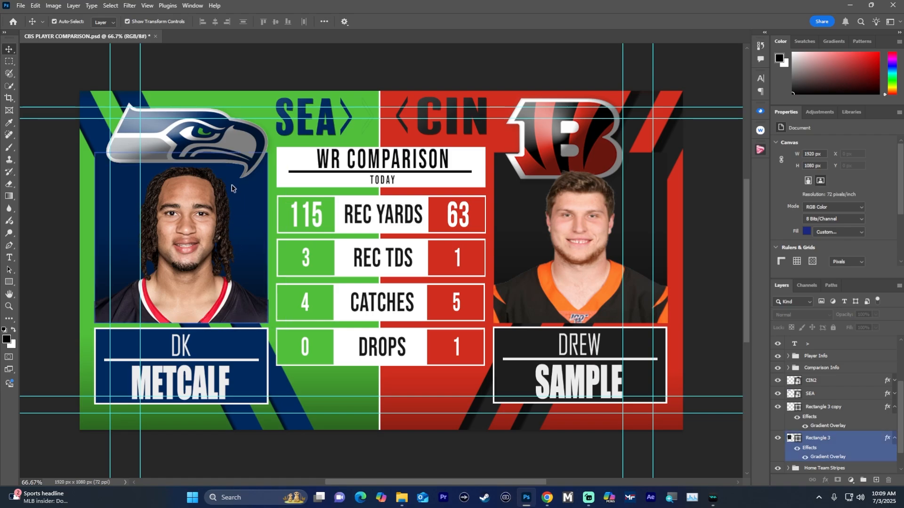
Step: Switch to the NFL Team Logos folder window and place it beside the template's Seahawks logo
{"action": "left_click", "coordinate": [195, 142]}
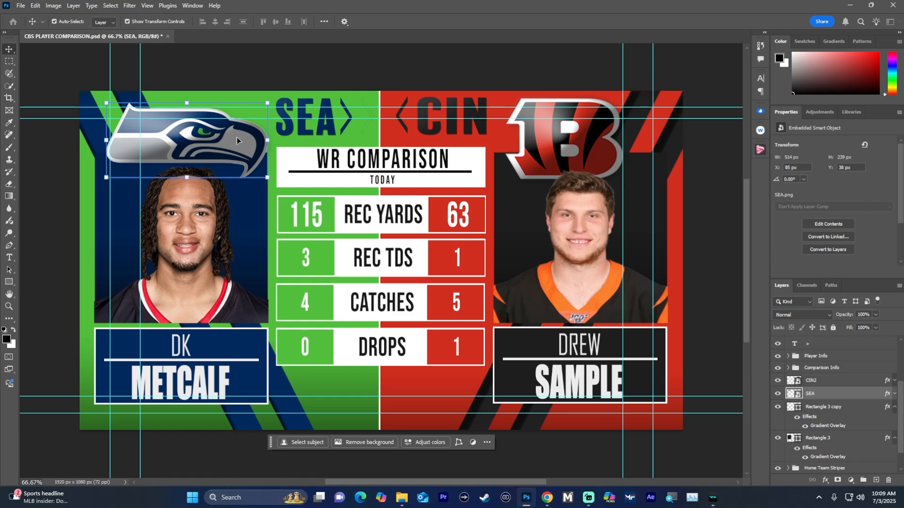
{"action": "key", "text": "alt+Tab"}
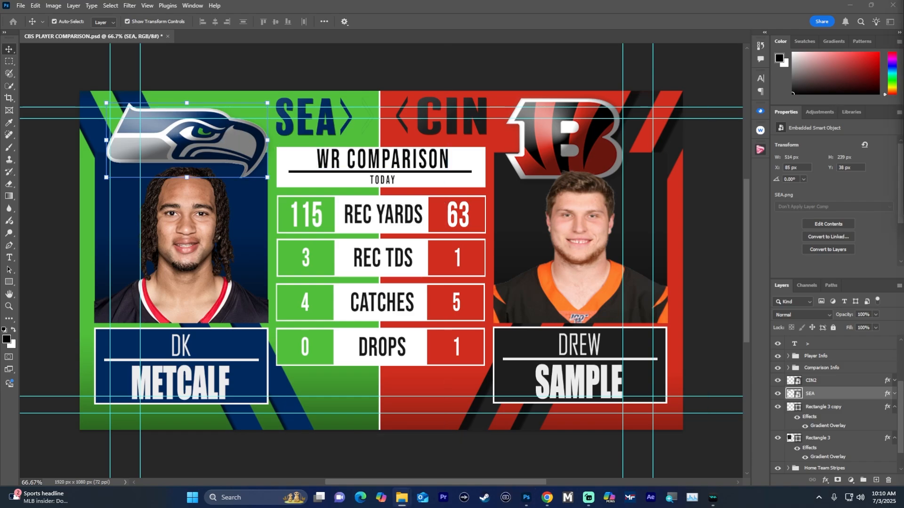
{"action": "left_click_drag", "start_coordinate": [903, 48], "coordinate": [748, 48]}
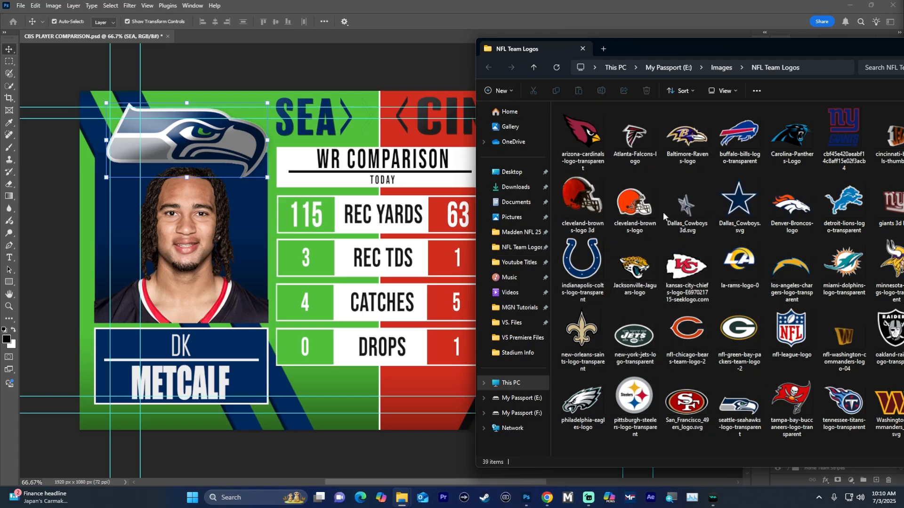
{"action": "left_click_drag", "start_coordinate": [767, 48], "coordinate": [674, 46]}
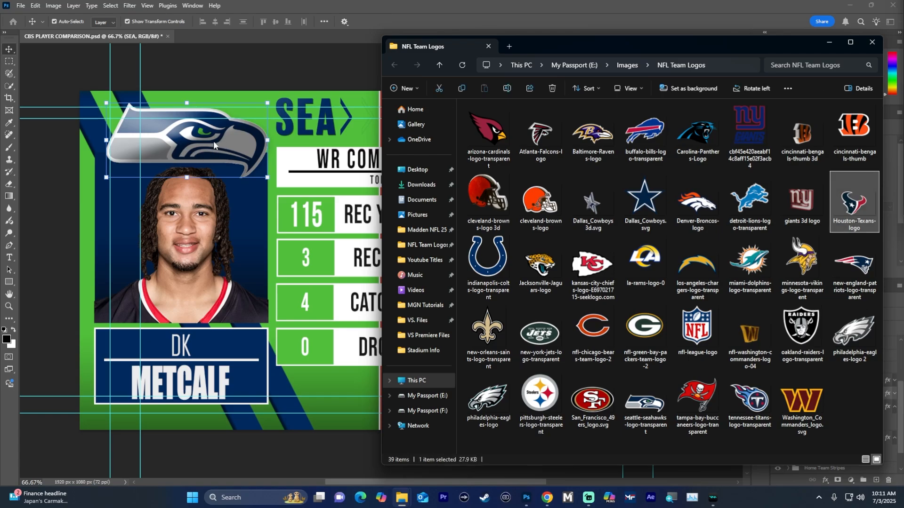
Step: Place the Houston-Texans-logo file over the Seahawks logo, scaled down to 18.97%
{"action": "left_click_drag", "start_coordinate": [852, 207], "coordinate": [188, 154]}
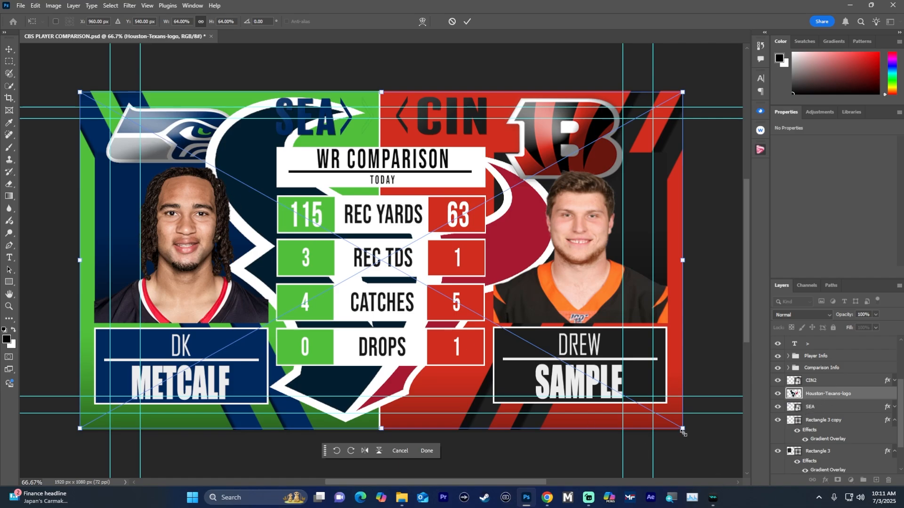
{"action": "left_click_drag", "start_coordinate": [683, 430], "coordinate": [242, 227]}
{"action": "left_click_drag", "start_coordinate": [189, 153], "coordinate": [213, 154]}
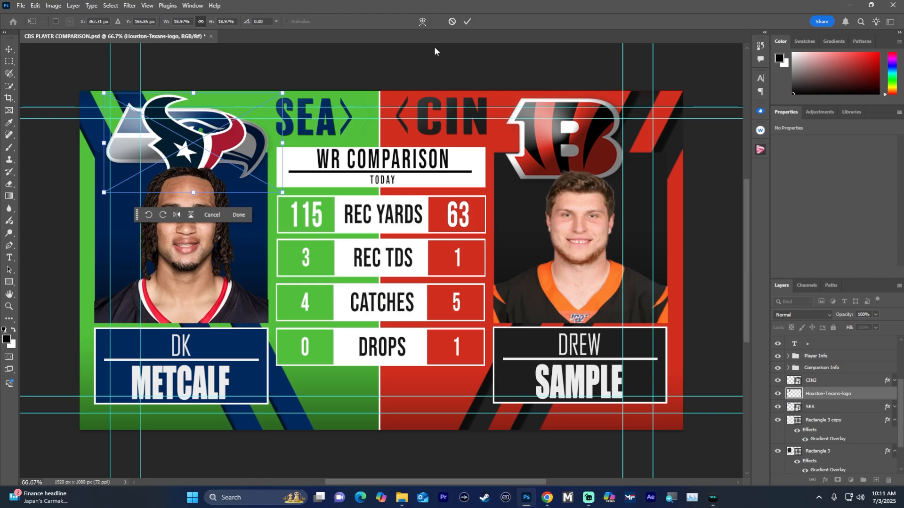
{"action": "left_click", "coordinate": [466, 21]}
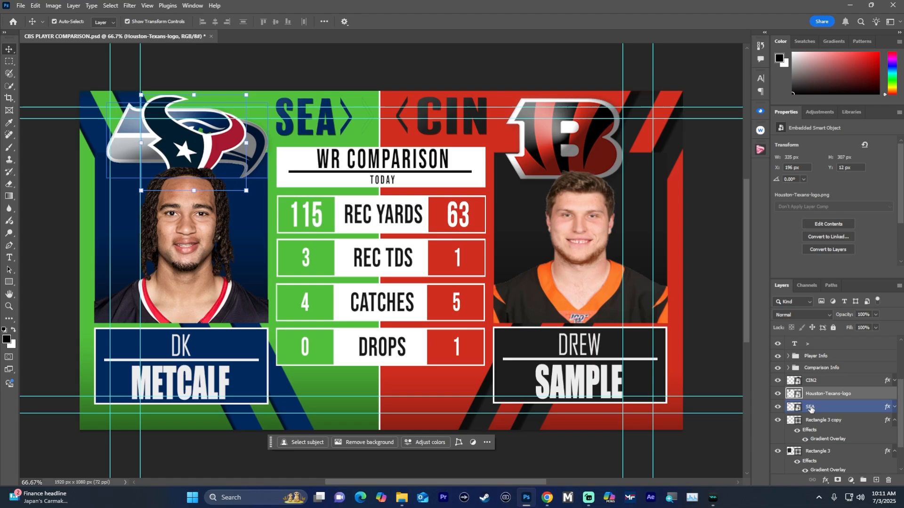
Step: Copy the SEA logo's layer style and paste it onto the Houston-Texans-logo layer
{"action": "left_click", "coordinate": [895, 407]}
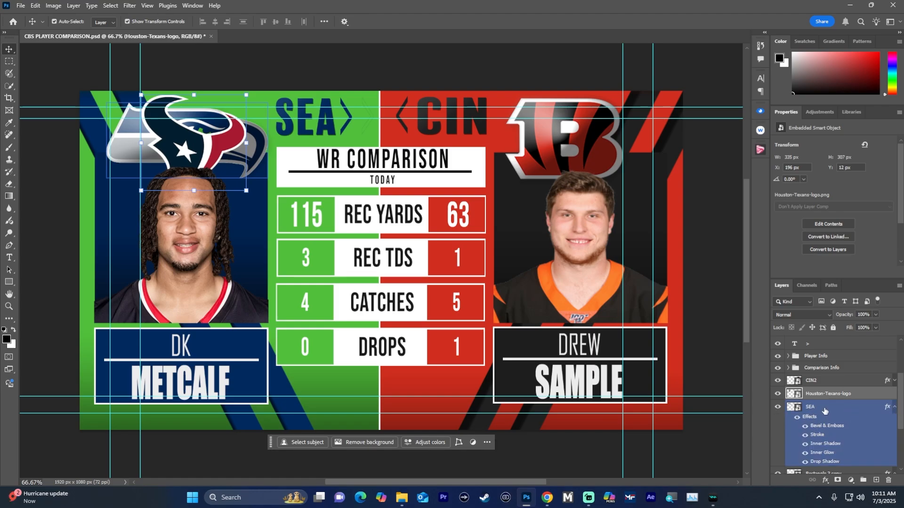
{"action": "left_click", "coordinate": [805, 427]}
{"action": "left_click", "coordinate": [805, 426]}
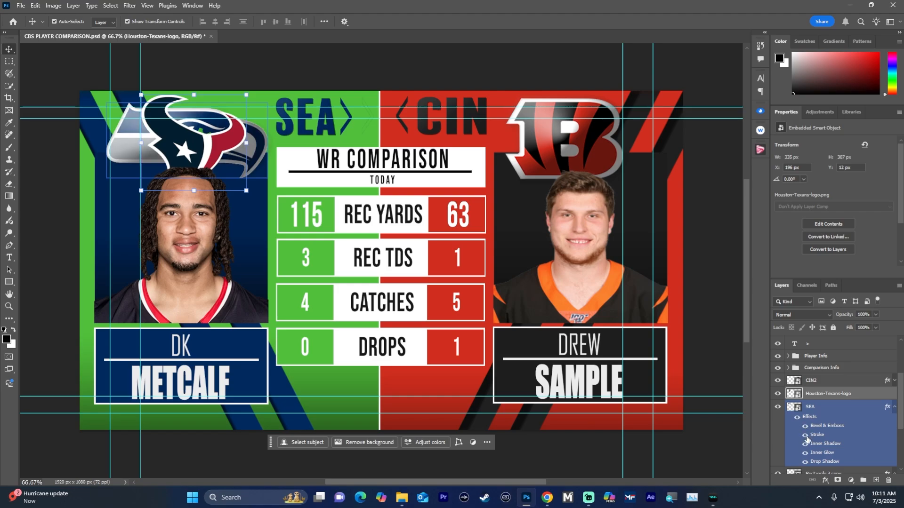
{"action": "right_click", "coordinate": [825, 408]}
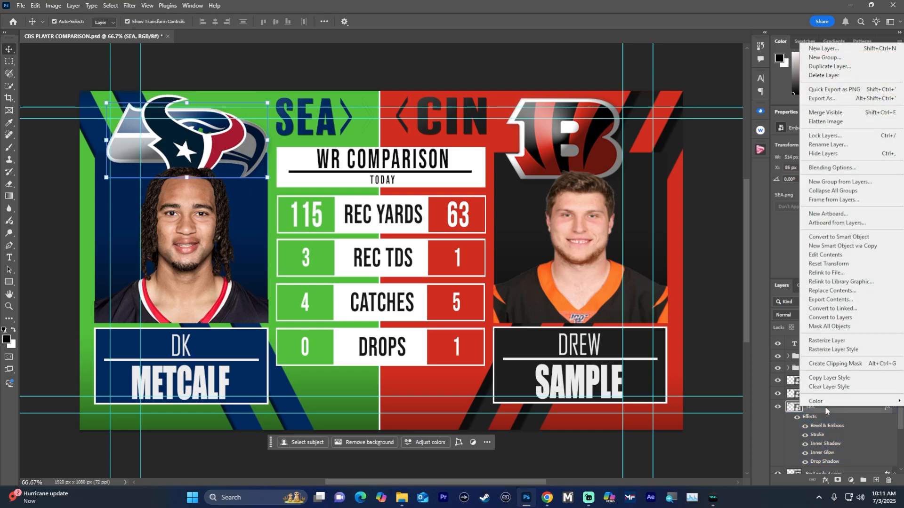
{"action": "left_click", "coordinate": [831, 379]}
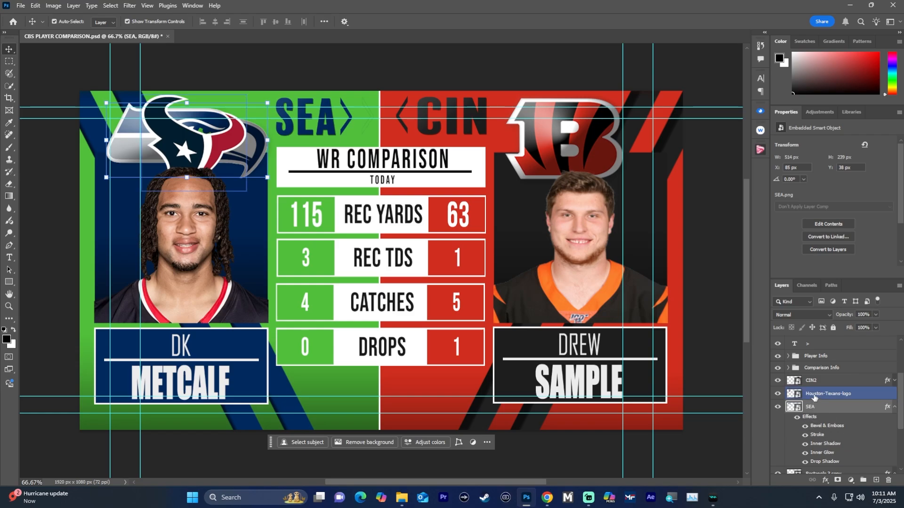
{"action": "left_click", "coordinate": [814, 398]}
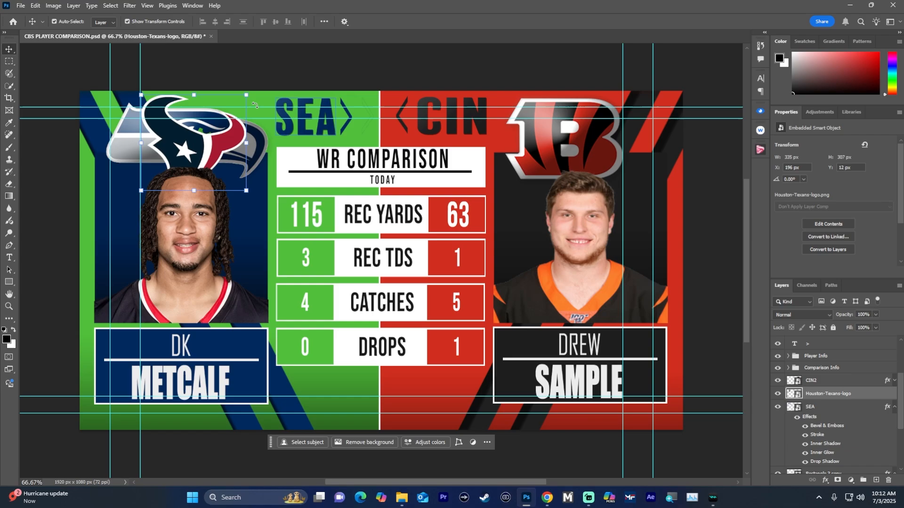
{"action": "right_click", "coordinate": [815, 394]}
{"action": "left_click", "coordinate": [827, 375]}
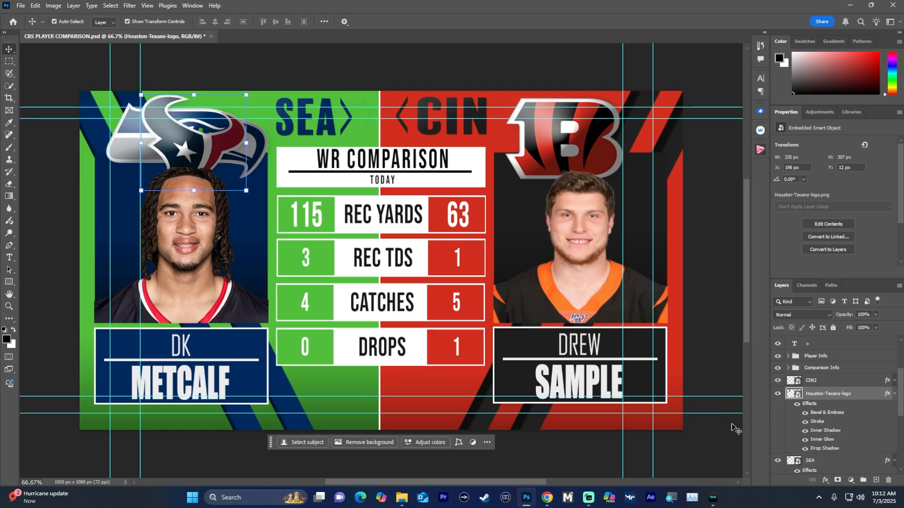
Step: Collapse the SEA layer's effects and delete the SEA logo layer
{"action": "scroll", "coordinate": [828, 424], "scroll_direction": "down", "scroll_amount": 2}
{"action": "left_click", "coordinate": [827, 422]}
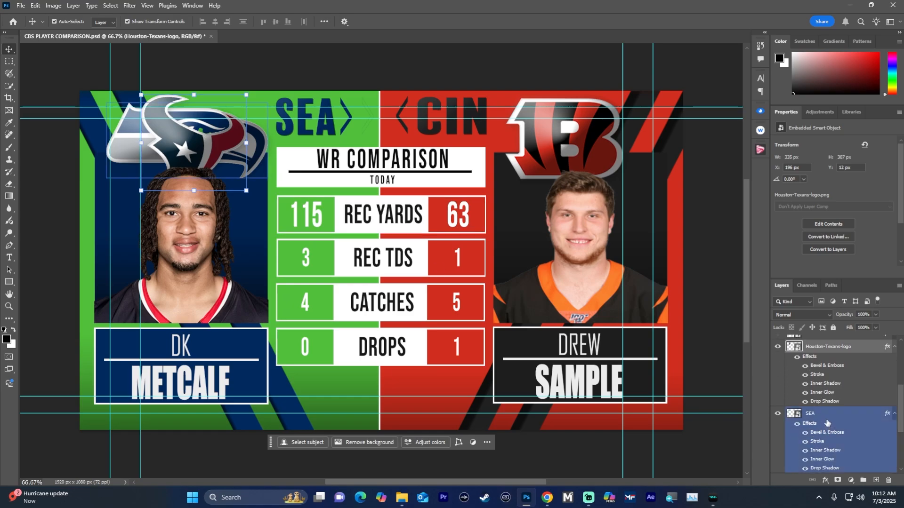
{"action": "left_click", "coordinate": [894, 414]}
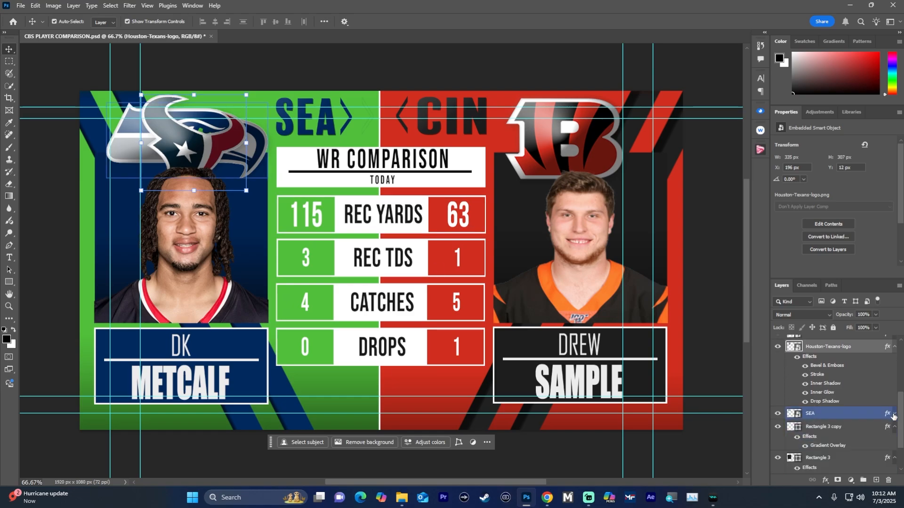
{"action": "left_click", "coordinate": [812, 415]}
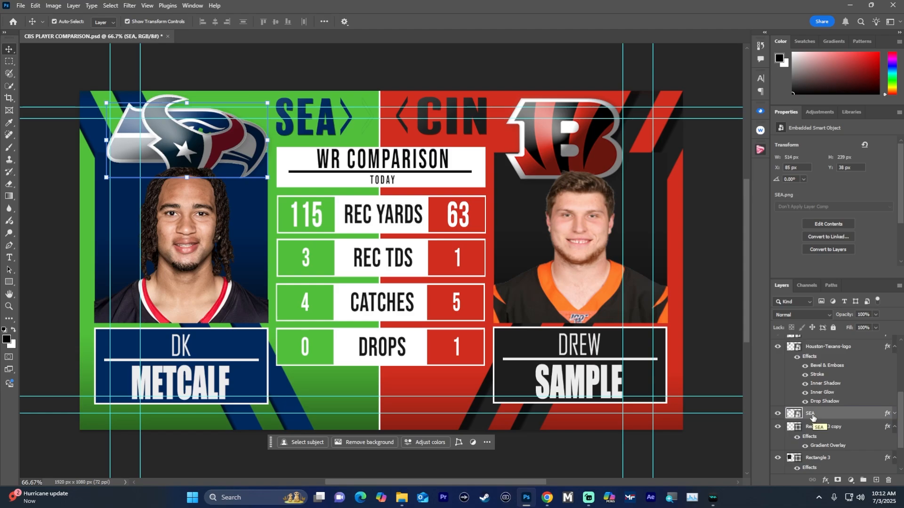
{"action": "key", "text": "Delete"}
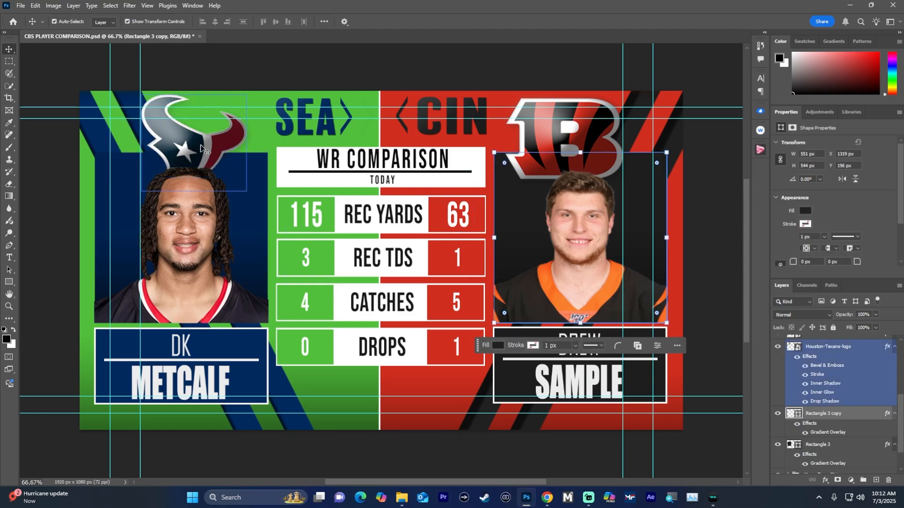
Step: Scale the Houston-Texans-logo up to 21.56% and reposition it above the C.J.-side player photo at X 328.00 px, Y 187.57 px
{"action": "left_click", "coordinate": [218, 144]}
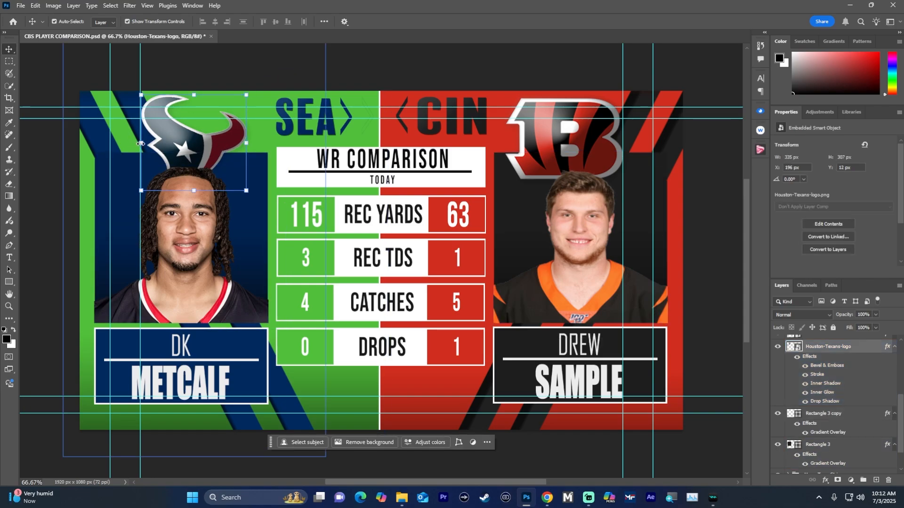
{"action": "key", "text": "ctrl+t"}
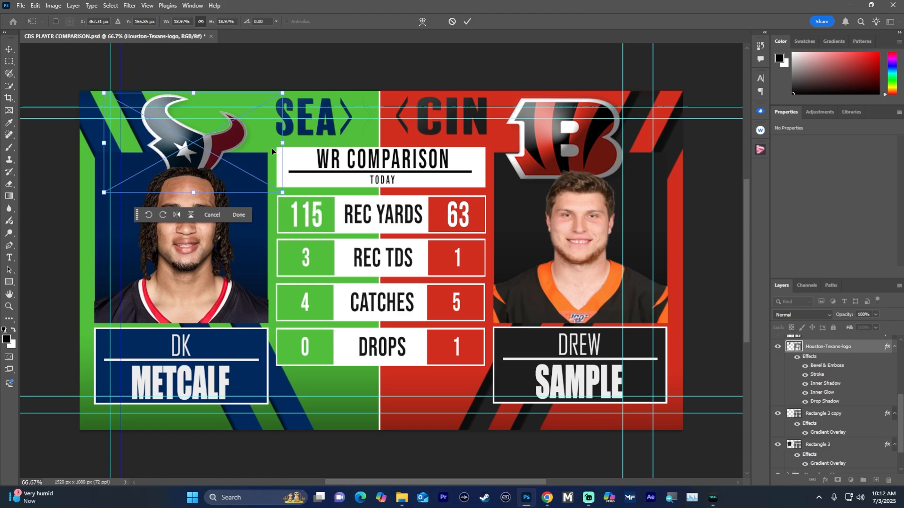
{"action": "left_click_drag", "start_coordinate": [104, 143], "coordinate": [84, 149]}
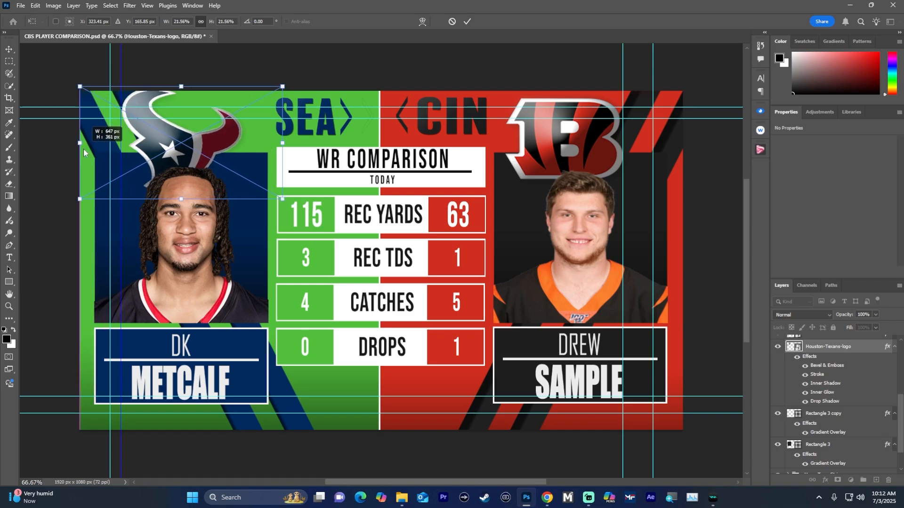
{"action": "left_click_drag", "start_coordinate": [204, 150], "coordinate": [206, 156]}
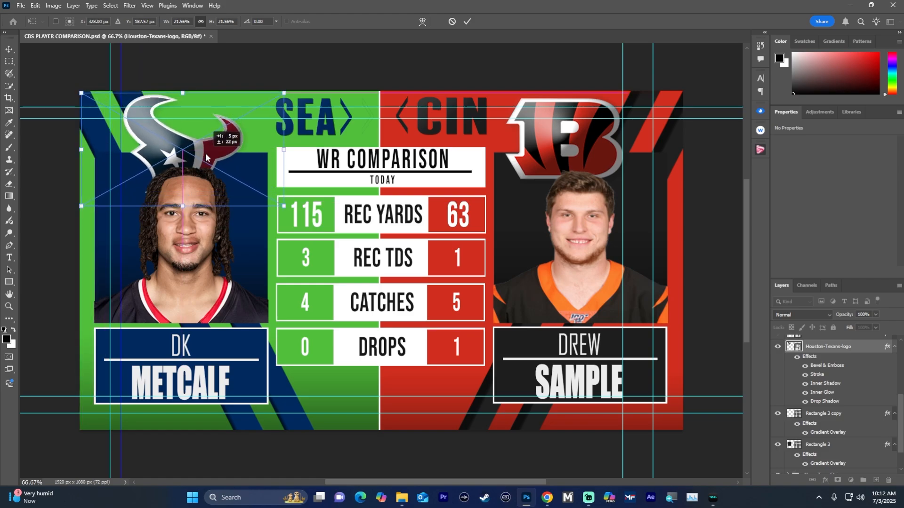
{"action": "left_click", "coordinate": [467, 21]}
{"action": "left_click", "coordinate": [284, 73]}
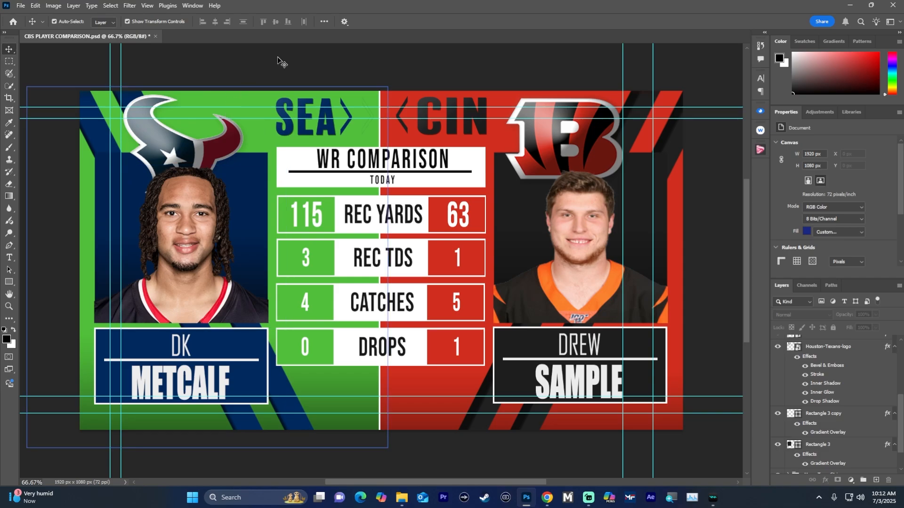
{"action": "left_click", "coordinate": [205, 126]}
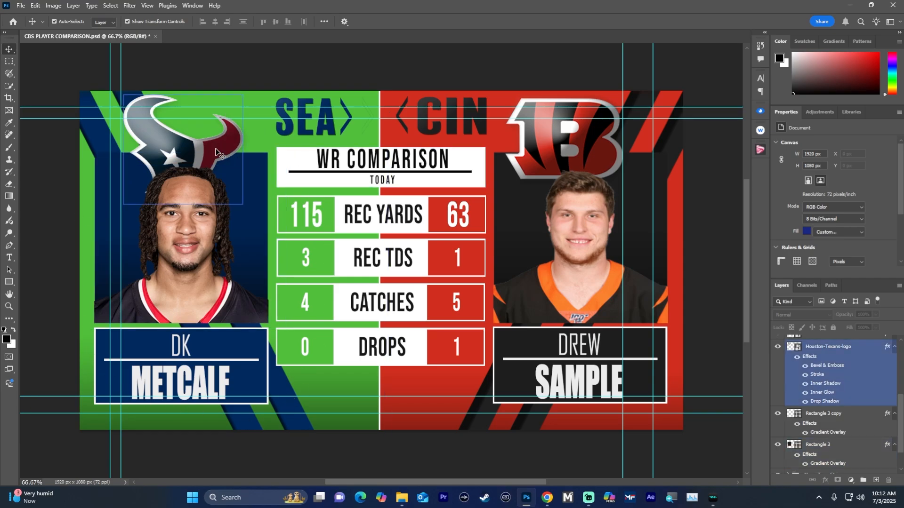
Step: Open the Gradient Overlay gradient of Rectangle 3, the box behind the Texans player, for editing
{"action": "left_click", "coordinate": [250, 185]}
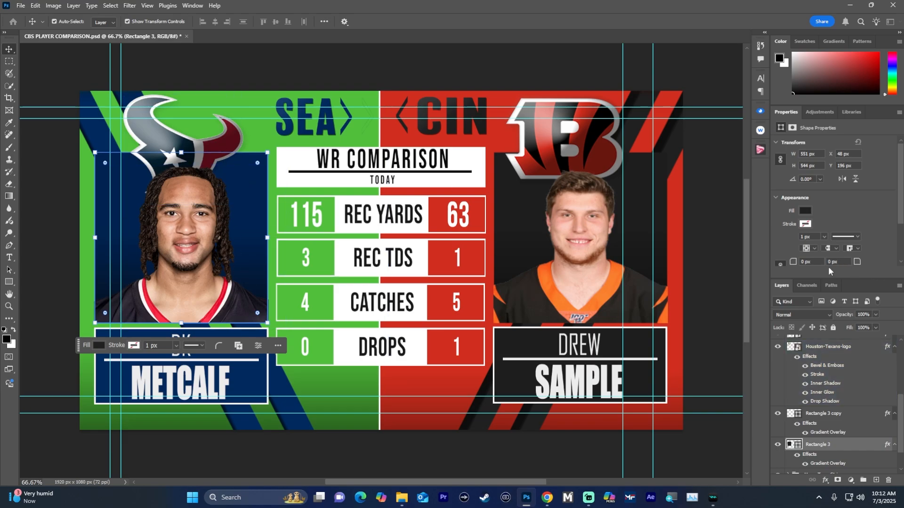
{"action": "scroll", "coordinate": [791, 414], "scroll_direction": "down", "scroll_amount": 2}
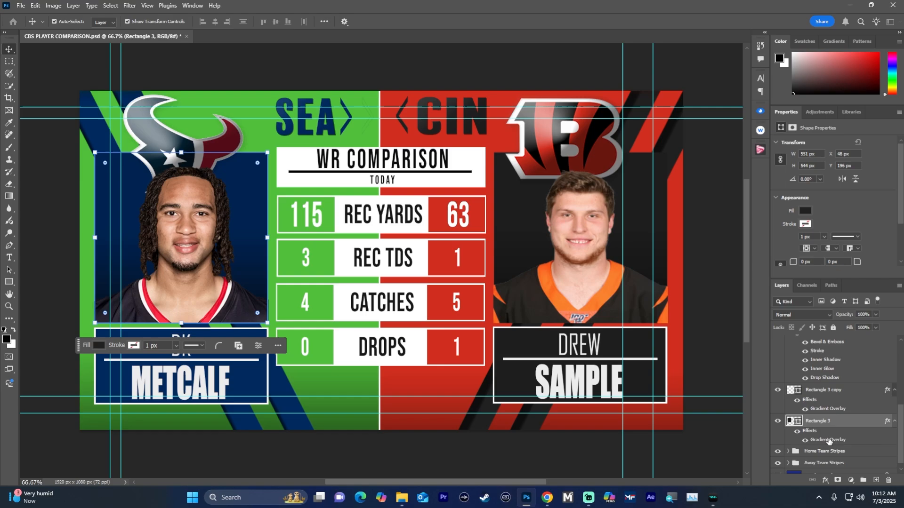
{"action": "double_click", "coordinate": [828, 440]}
{"action": "left_click_drag", "start_coordinate": [277, 245], "coordinate": [559, 97]}
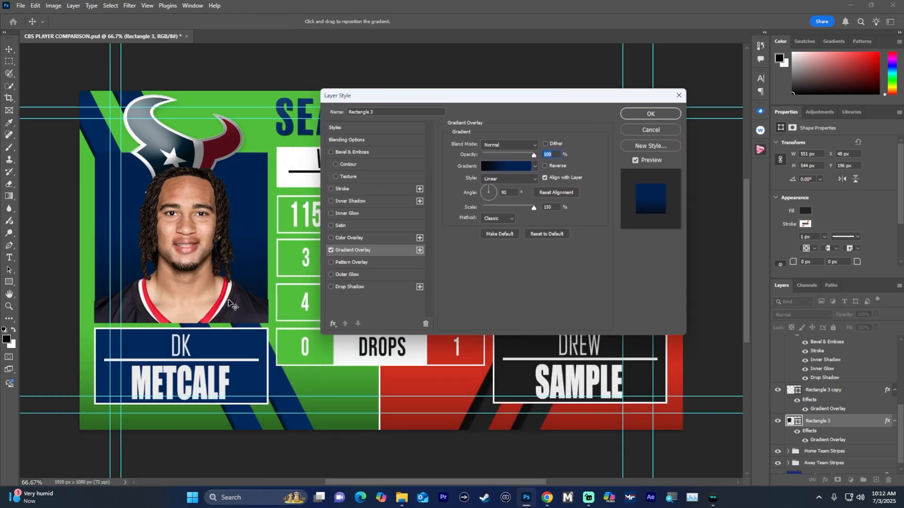
{"action": "left_click", "coordinate": [513, 168]}
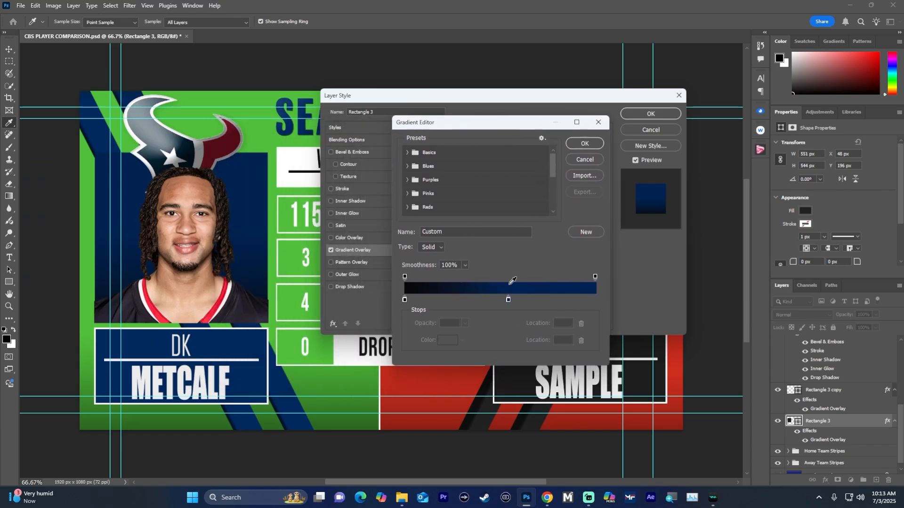
Step: Change the blue stop of Rectangle 3's gradient to a brightened Texans red, #b50b28, starting from a color sampled off the logo
{"action": "left_click", "coordinate": [509, 301]}
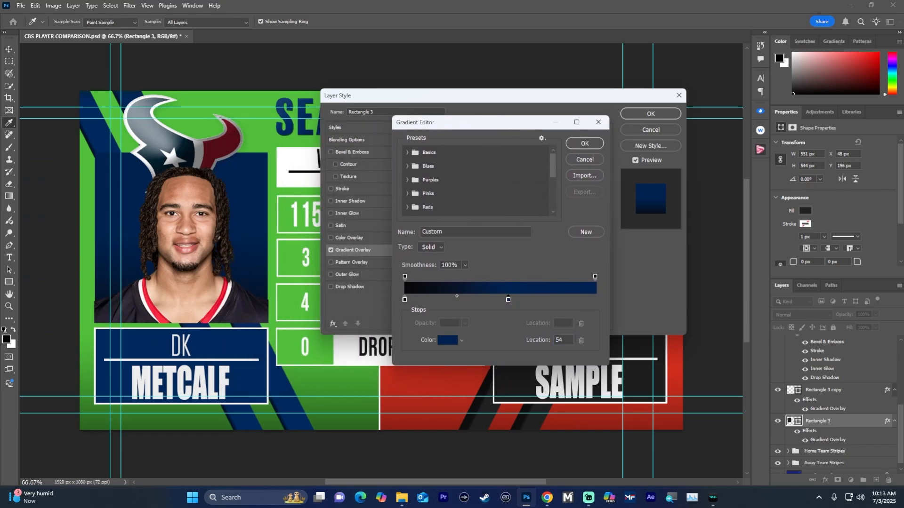
{"action": "double_click", "coordinate": [509, 300]}
{"action": "left_click_drag", "start_coordinate": [287, 163], "coordinate": [560, 208]}
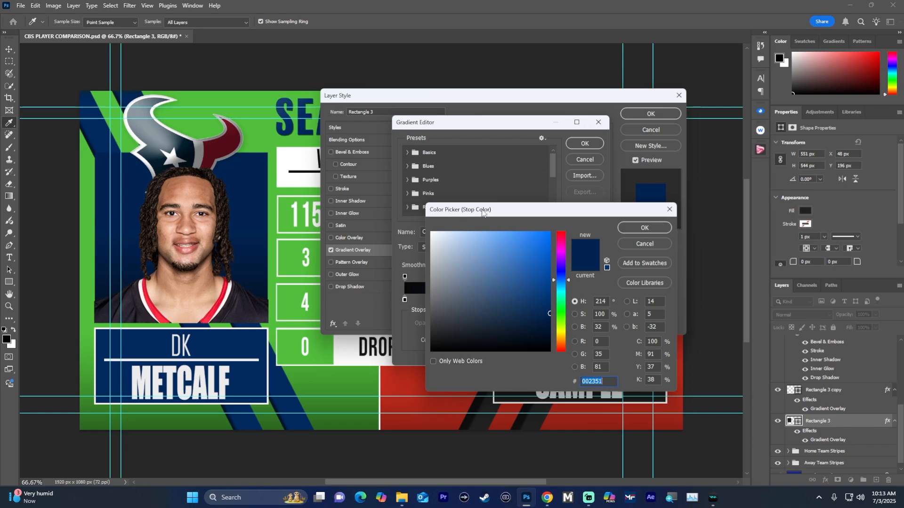
{"action": "left_click_drag", "start_coordinate": [483, 212], "coordinate": [460, 177]}
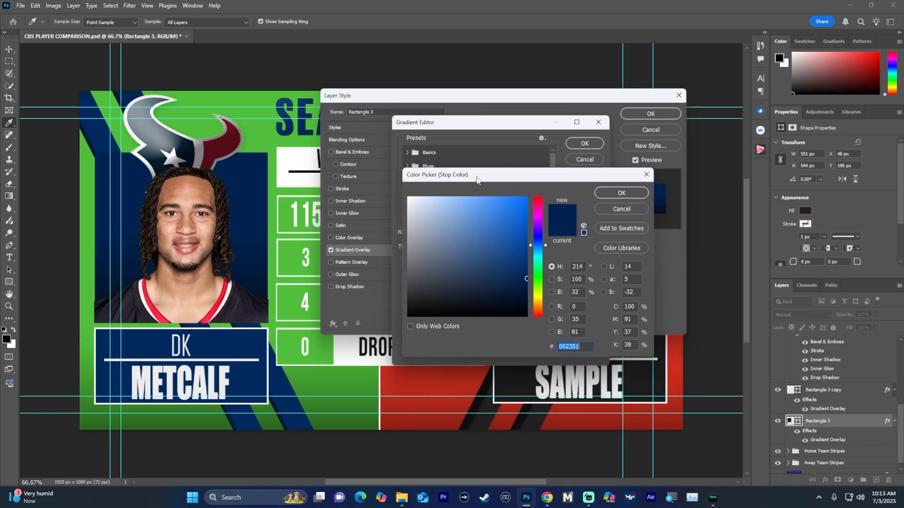
{"action": "left_click_drag", "start_coordinate": [488, 176], "coordinate": [483, 163]}
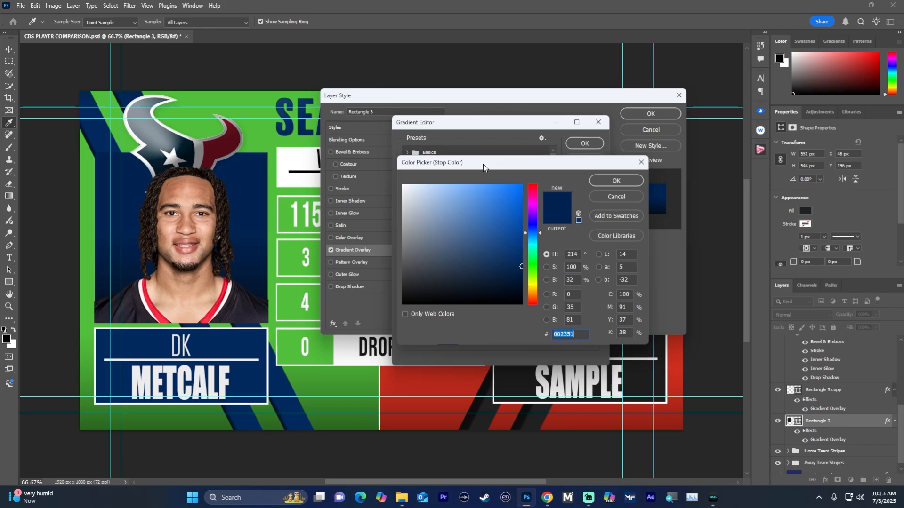
{"action": "left_click", "coordinate": [233, 138]}
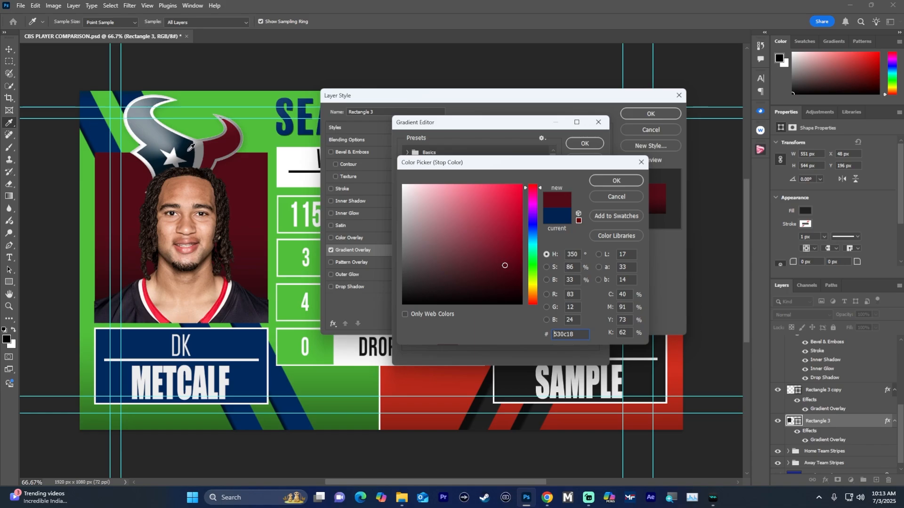
{"action": "left_click", "coordinate": [191, 149]}
{"action": "left_click", "coordinate": [230, 142]}
{"action": "left_click_drag", "start_coordinate": [504, 265], "coordinate": [514, 218]}
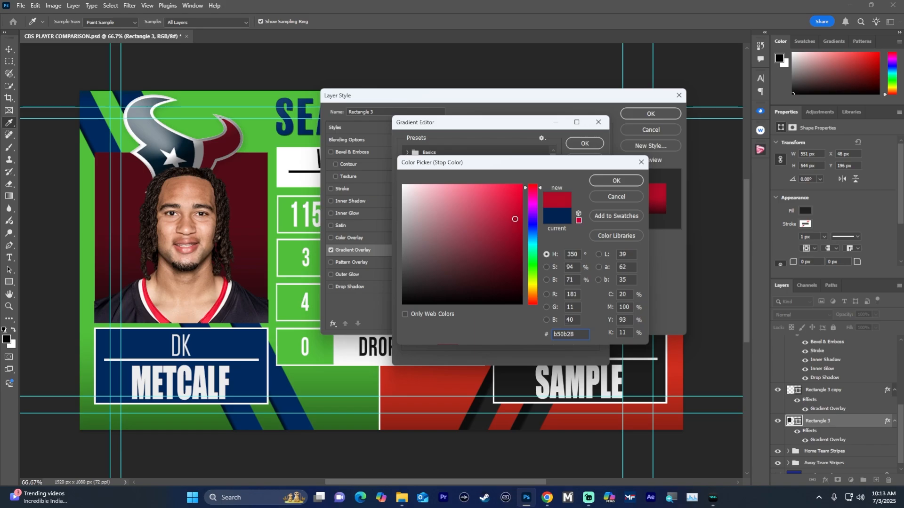
{"action": "left_click", "coordinate": [605, 181]}
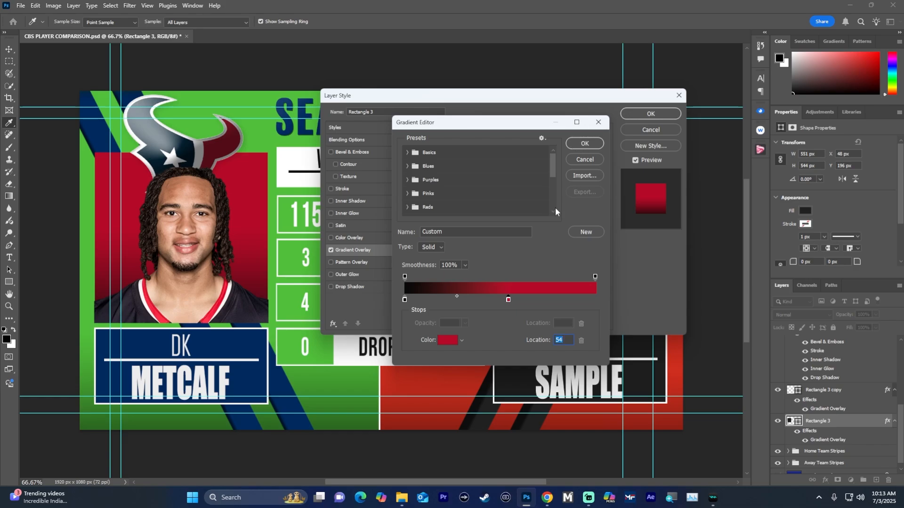
{"action": "left_click", "coordinate": [596, 148]}
Step: Set the dark stop of Rectangle 3's gradient to black and apply the layer style
{"action": "left_click", "coordinate": [498, 165]}
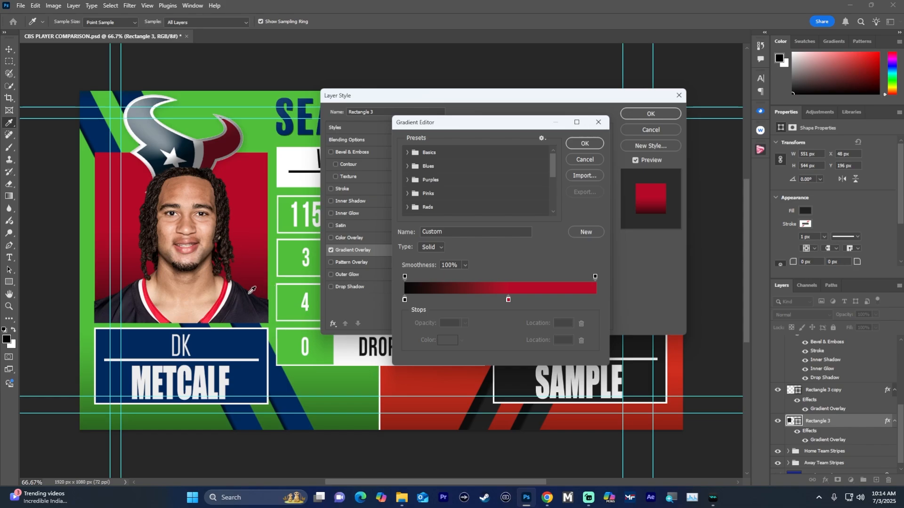
{"action": "double_click", "coordinate": [404, 299]}
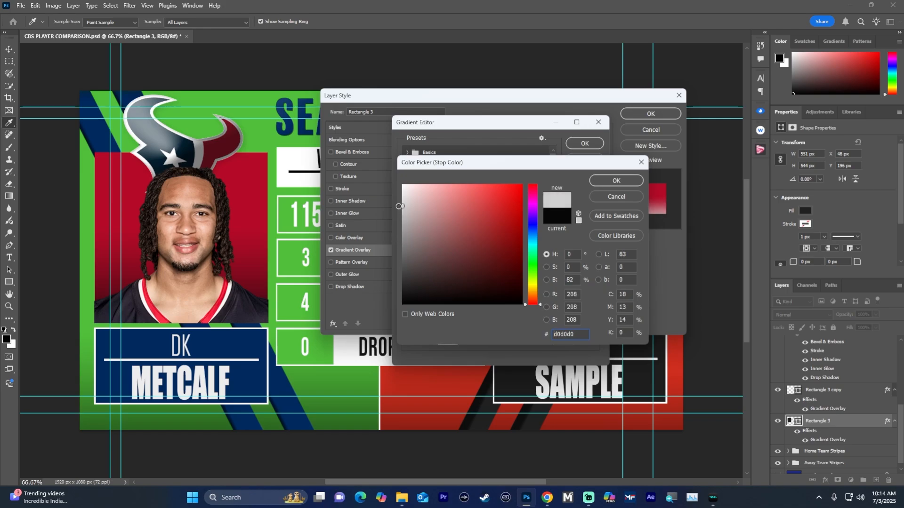
{"action": "left_click_drag", "start_coordinate": [419, 227], "coordinate": [391, 307]}
{"action": "left_click", "coordinate": [621, 184]}
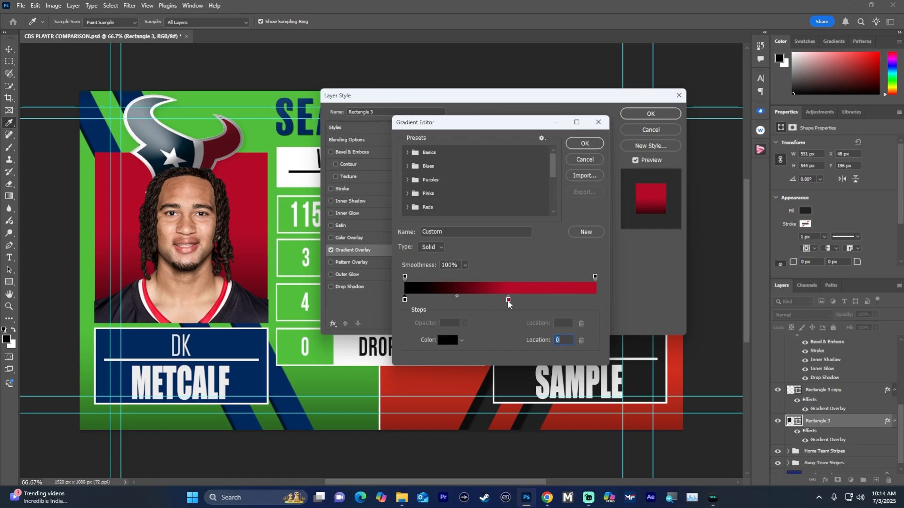
{"action": "left_click", "coordinate": [584, 144]}
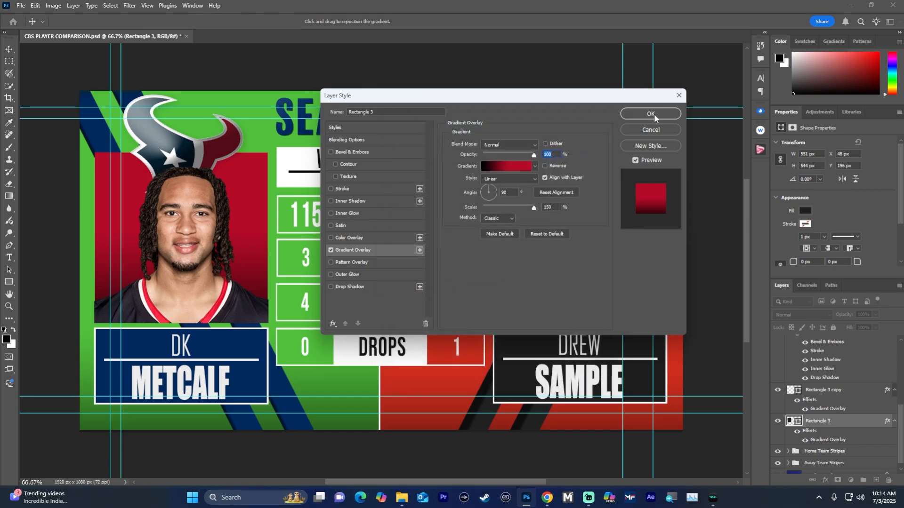
{"action": "left_click", "coordinate": [654, 114]}
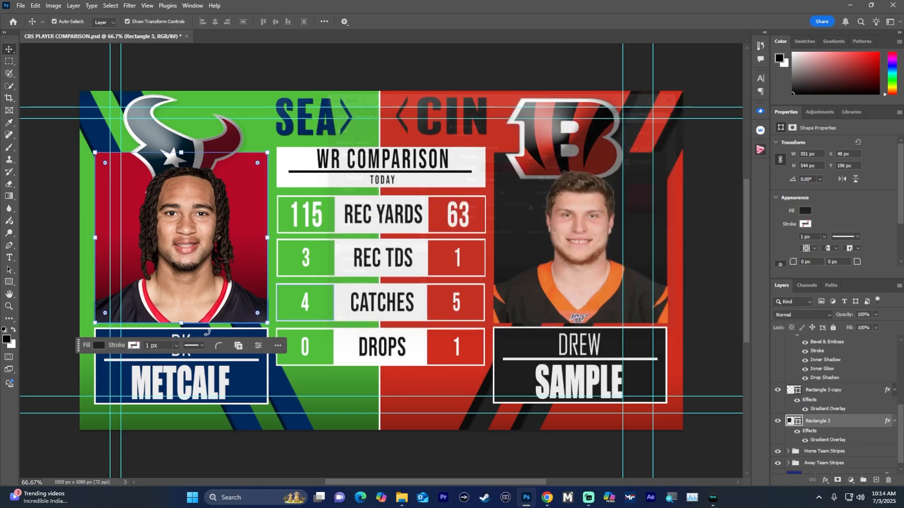
{"action": "left_click", "coordinate": [295, 69]}
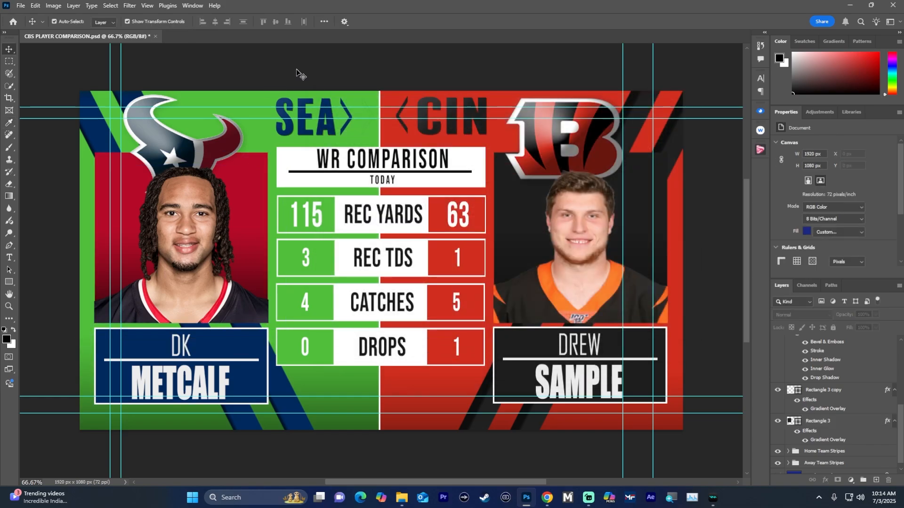
Step: Expand the effects of Rectangle 2, the green background half, and open its Gradient Overlay gradient for editing
{"action": "left_click", "coordinate": [262, 140]}
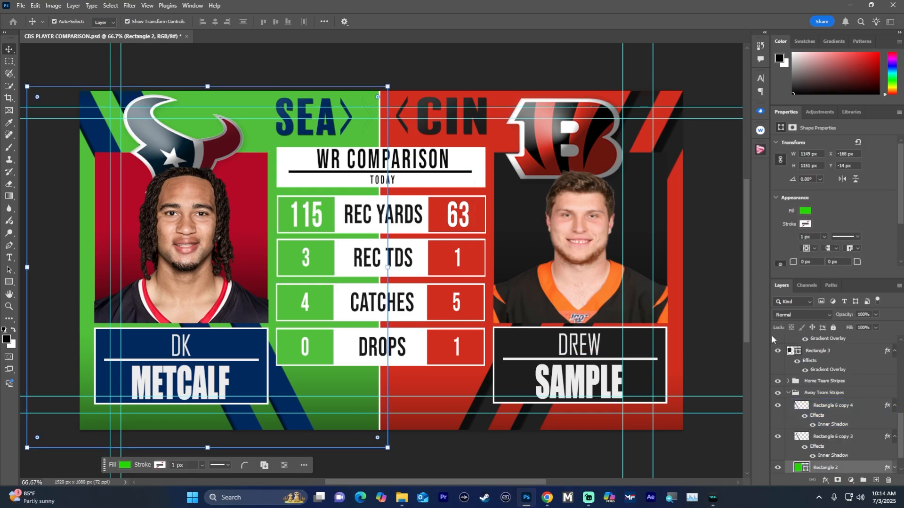
{"action": "scroll", "coordinate": [842, 423], "scroll_direction": "down", "scroll_amount": 2}
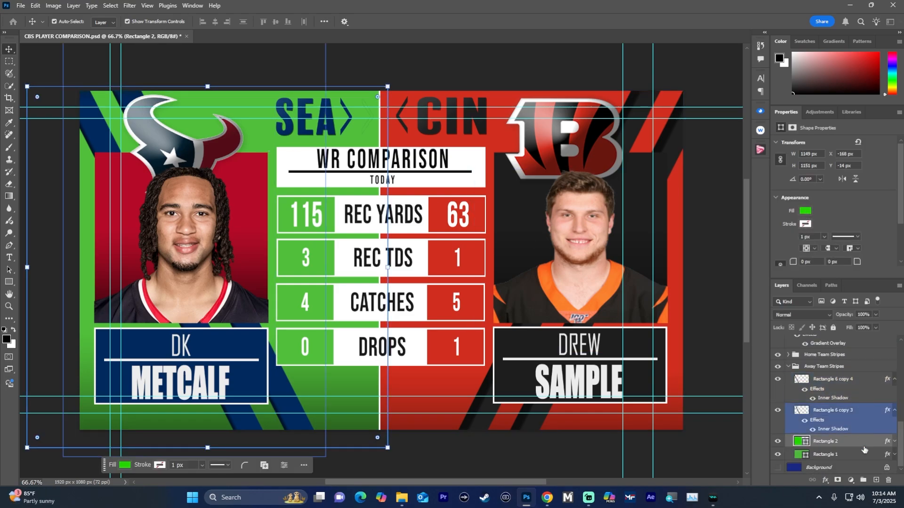
{"action": "left_click", "coordinate": [895, 441]}
{"action": "scroll", "coordinate": [833, 445], "scroll_direction": "down", "scroll_amount": 2}
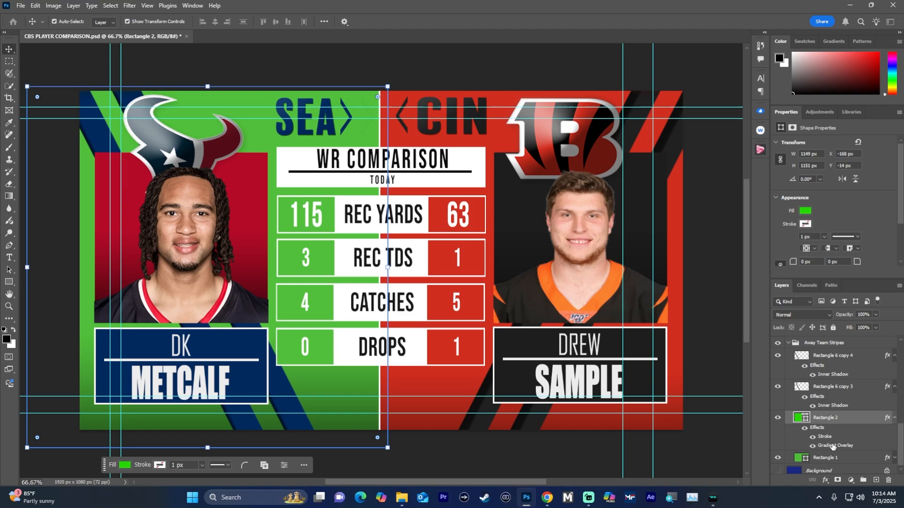
{"action": "double_click", "coordinate": [834, 446]}
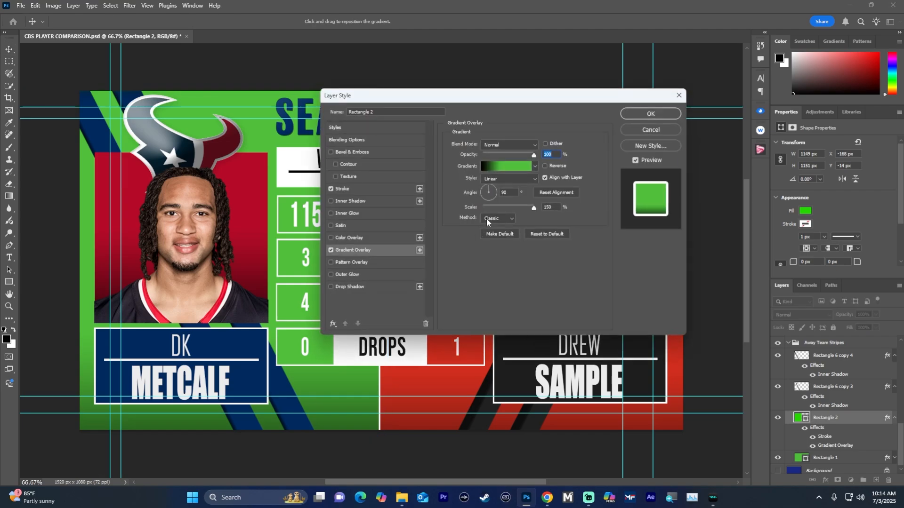
{"action": "left_click", "coordinate": [522, 168]}
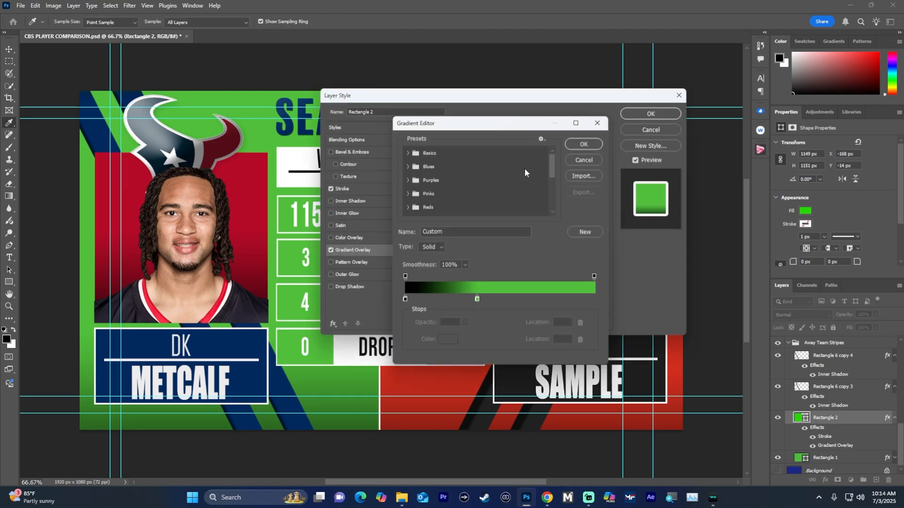
Step: Change the green stop of Rectangle 2's gradient to dark navy #021a27 sampled off the Texans logo, after trying other logo colors, and apply the layer style
{"action": "double_click", "coordinate": [478, 300]}
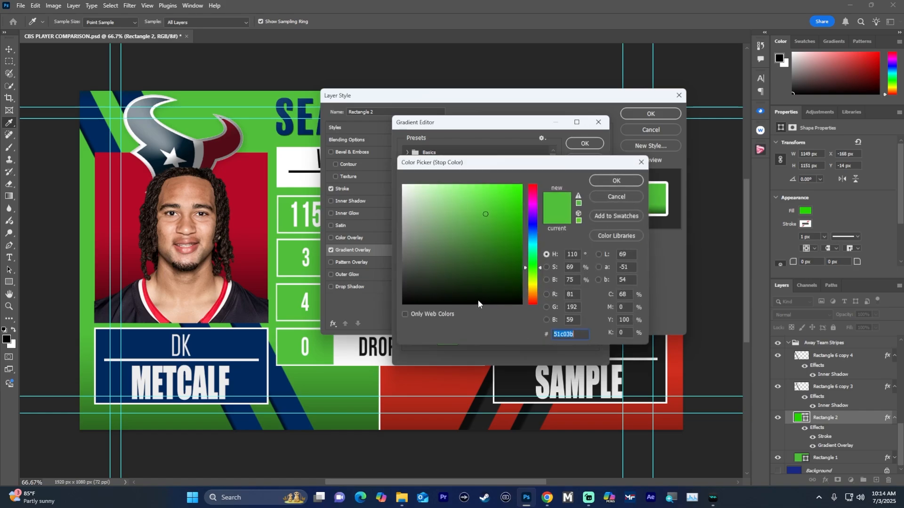
{"action": "left_click", "coordinate": [257, 168]}
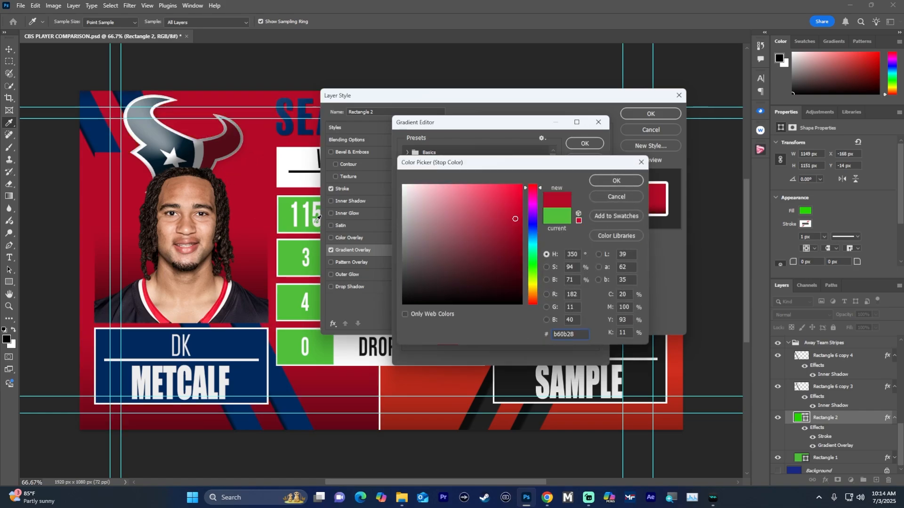
{"action": "left_click", "coordinate": [221, 144]}
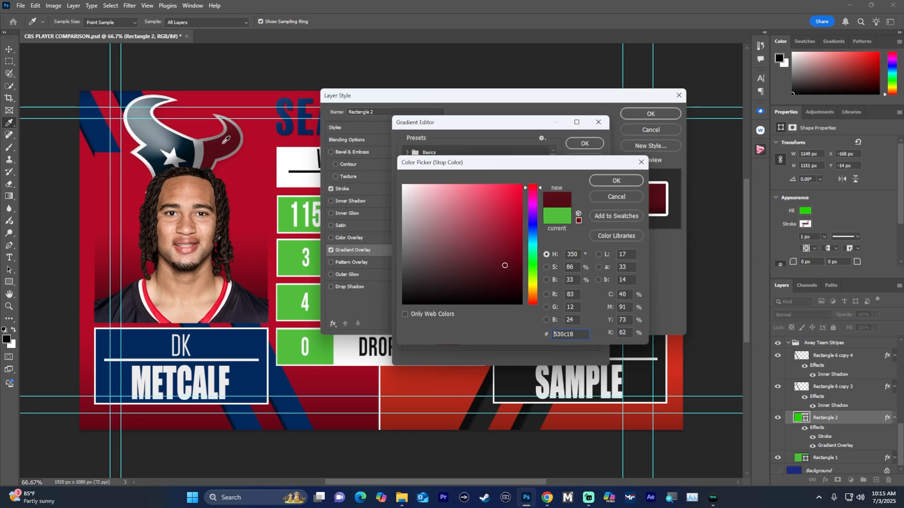
{"action": "left_click", "coordinate": [157, 134]}
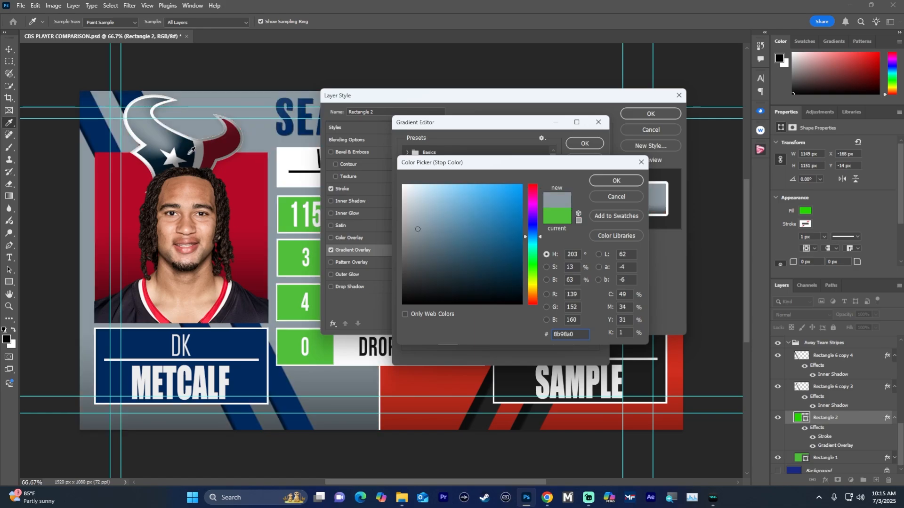
{"action": "left_click", "coordinate": [188, 154]}
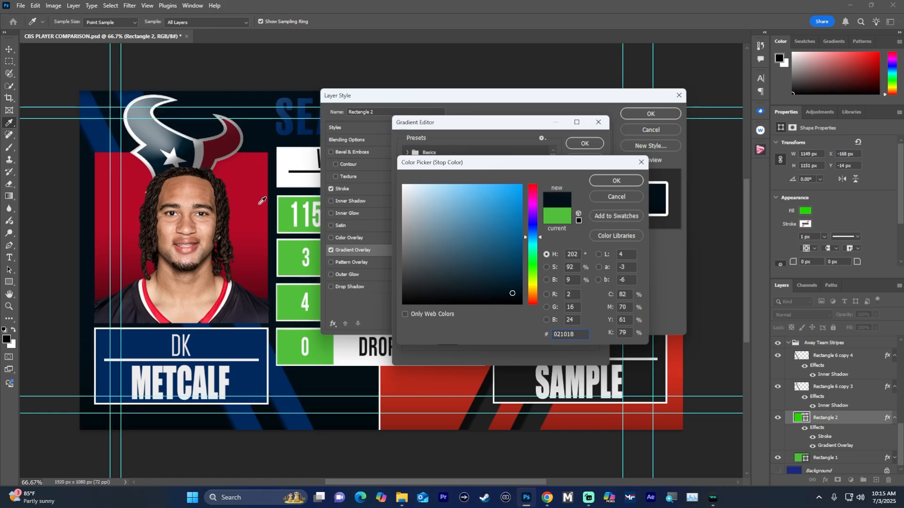
{"action": "left_click", "coordinate": [253, 197]}
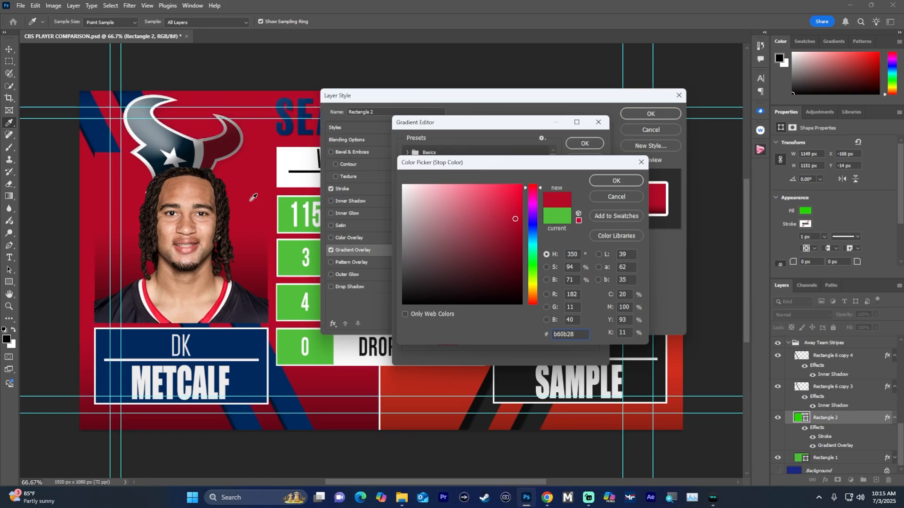
{"action": "left_click", "coordinate": [189, 142]}
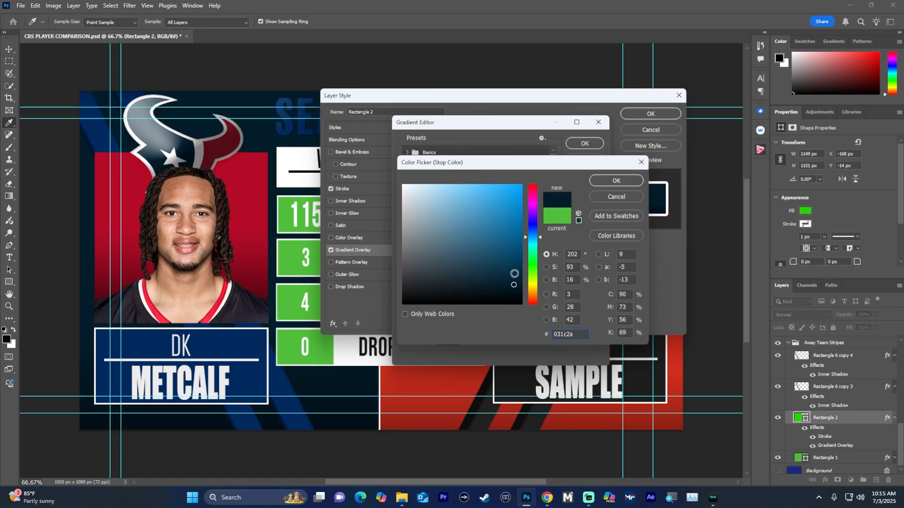
{"action": "mouse_move", "coordinate": [513, 284]}
{"action": "left_mouse_down"}
{"action": "mouse_move", "coordinate": [515, 255]}
{"action": "mouse_move", "coordinate": [507, 266]}
{"action": "left_mouse_up"}
{"action": "left_click", "coordinate": [188, 145]}
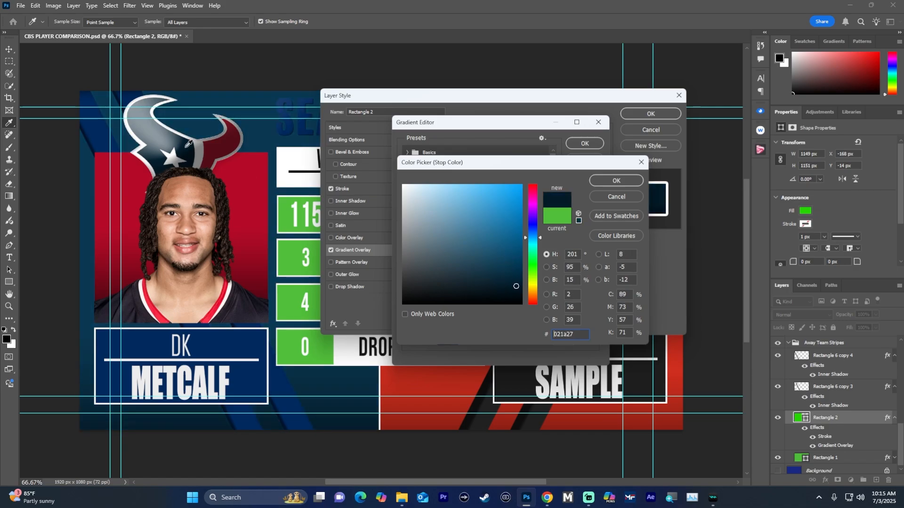
{"action": "left_click", "coordinate": [606, 181]}
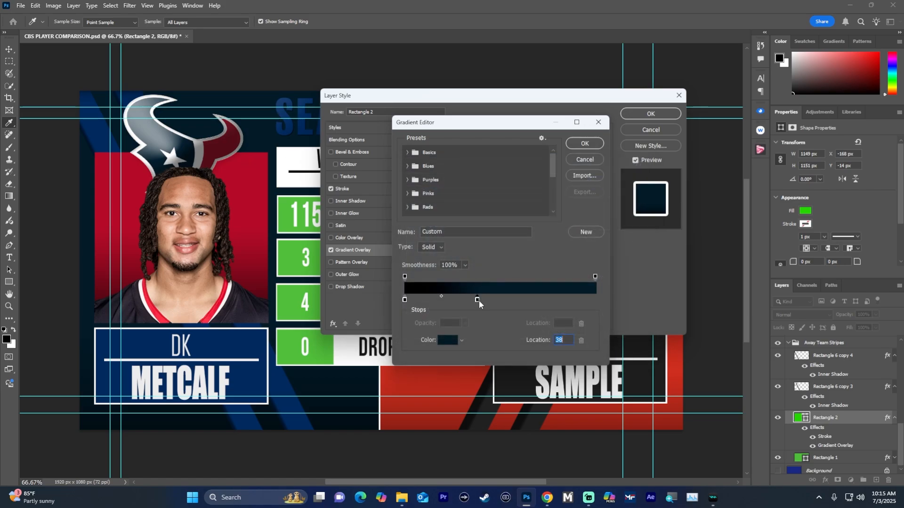
{"action": "left_click", "coordinate": [584, 145]}
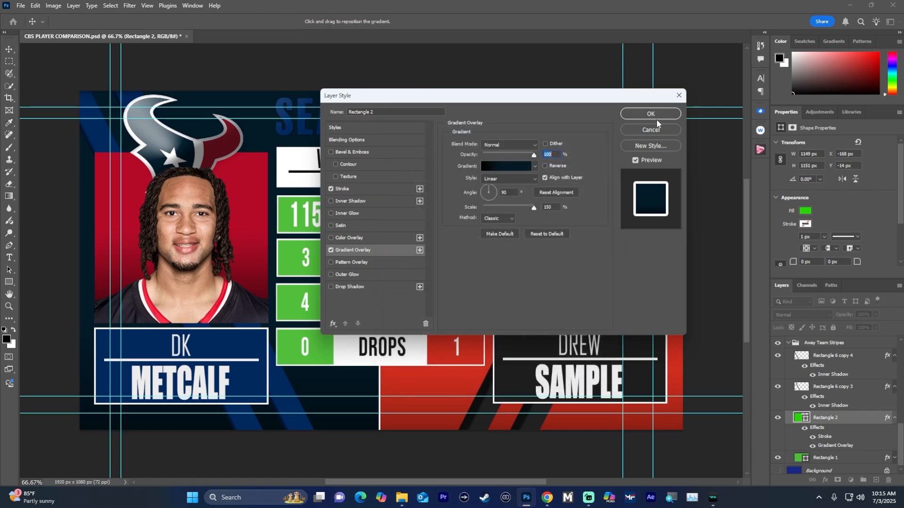
{"action": "left_click", "coordinate": [650, 114]}
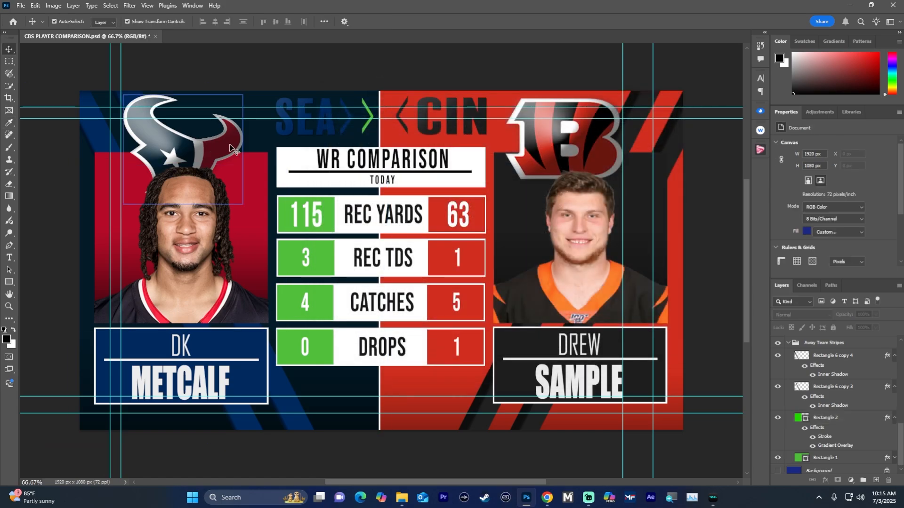
Step: Fill the name box below the Texans player with the recently used Texans red, comparing it against the dark navy
{"action": "left_click", "coordinate": [261, 353]}
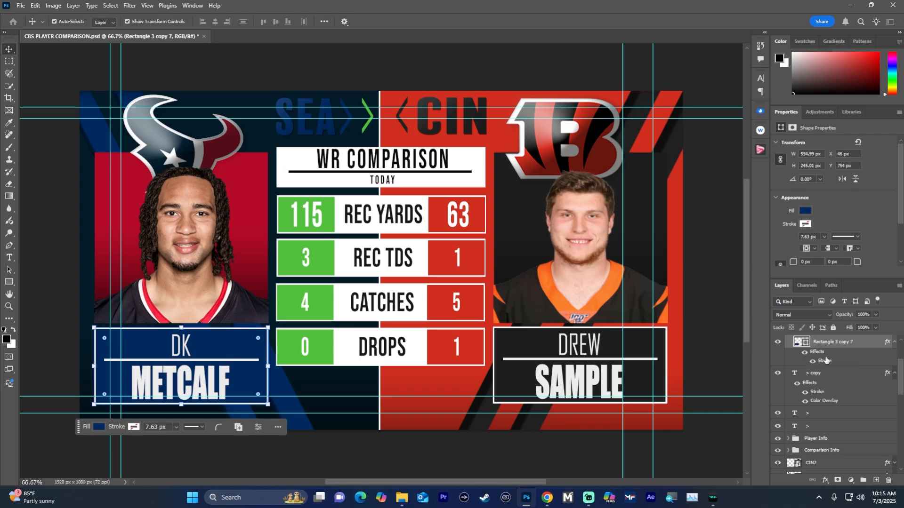
{"action": "left_click", "coordinate": [806, 213]}
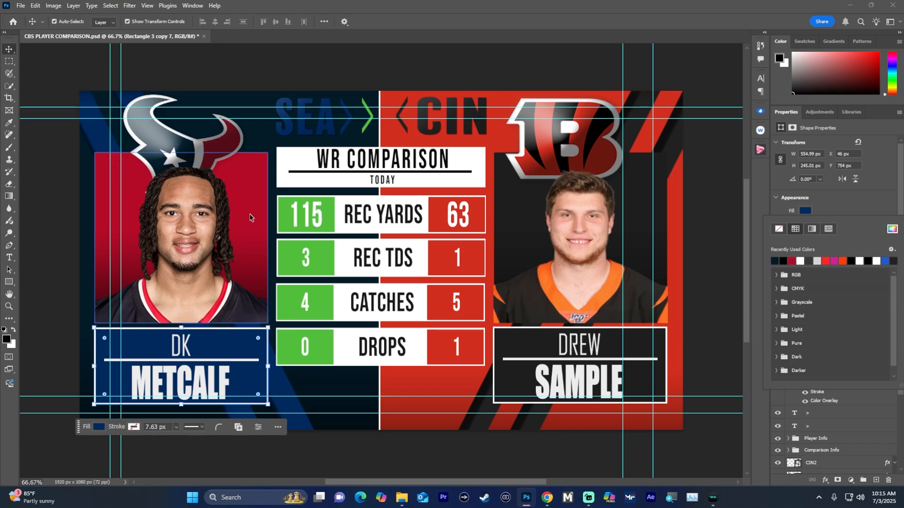
{"action": "left_click", "coordinate": [793, 260]}
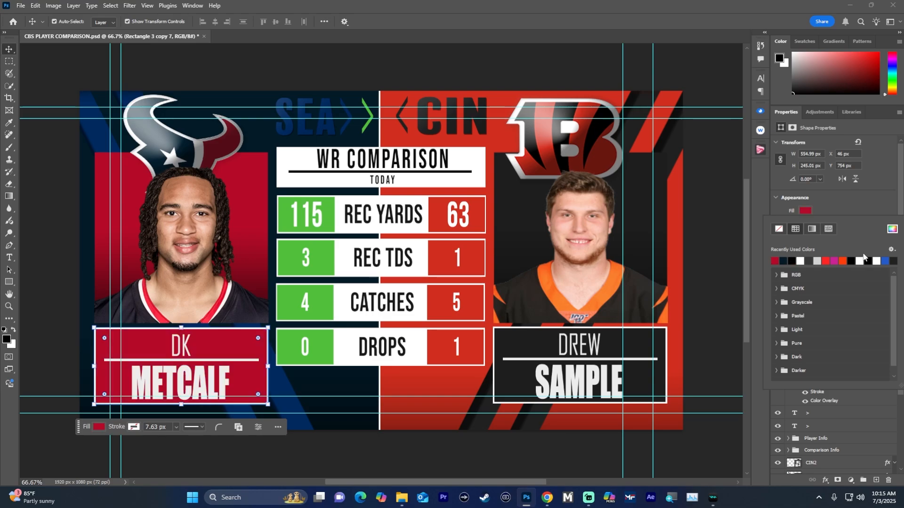
{"action": "left_click", "coordinate": [783, 260]}
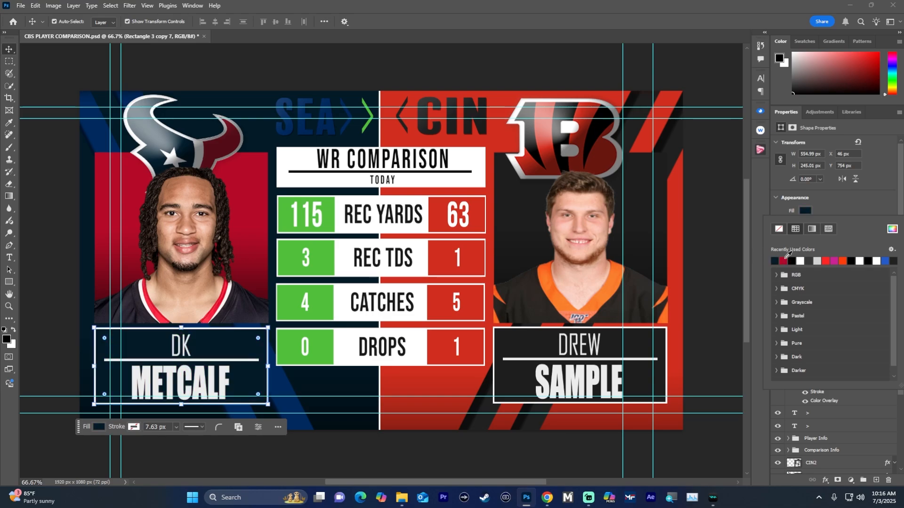
{"action": "left_click", "coordinate": [783, 260]}
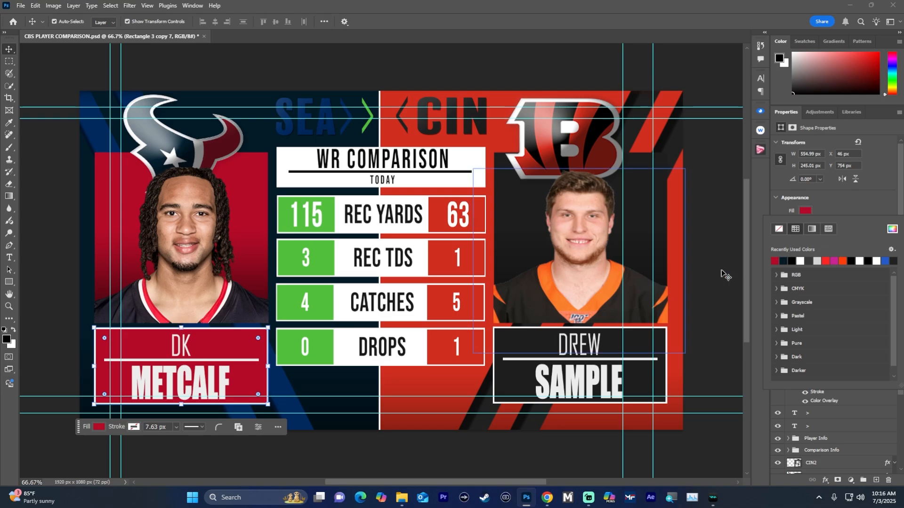
{"action": "left_click", "coordinate": [847, 202]}
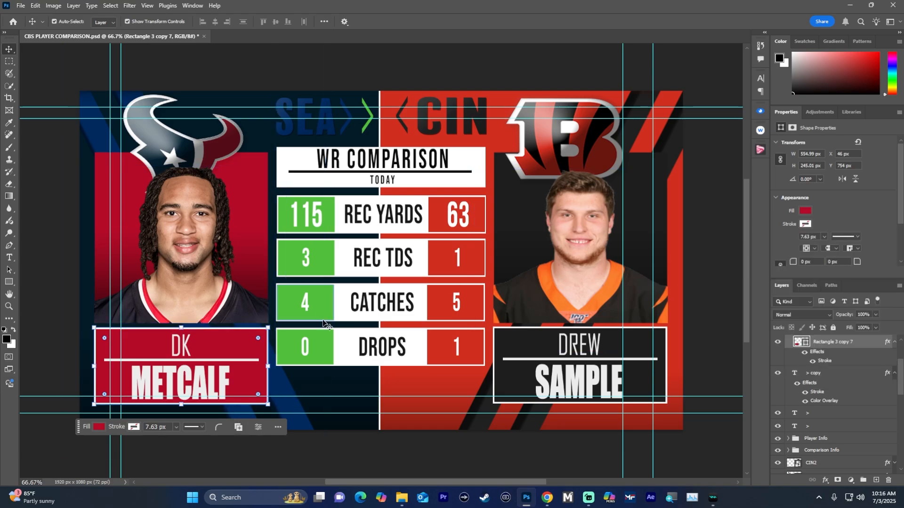
Step: Recolor the SEA team abbreviation text to Texans red by pasting the copied color code
{"action": "left_click", "coordinate": [297, 133]}
{"action": "left_click", "coordinate": [855, 216]}
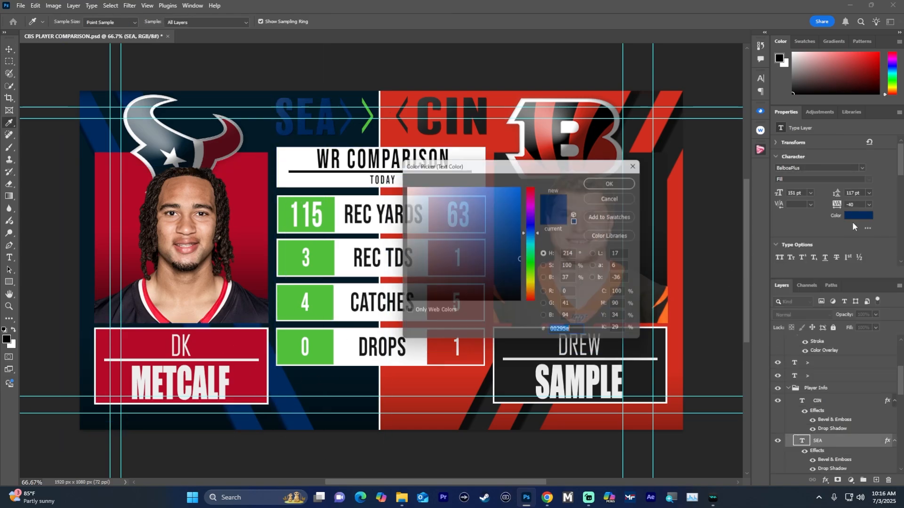
{"action": "key", "text": "ctrl+v"}
{"action": "left_click", "coordinate": [609, 184]}
Step: Change the text color of the blue > arrow beside SEA to the red sampled from the box behind the Texans player
{"action": "left_click", "coordinate": [340, 124]}
{"action": "left_click", "coordinate": [346, 125]}
{"action": "left_click", "coordinate": [346, 124]}
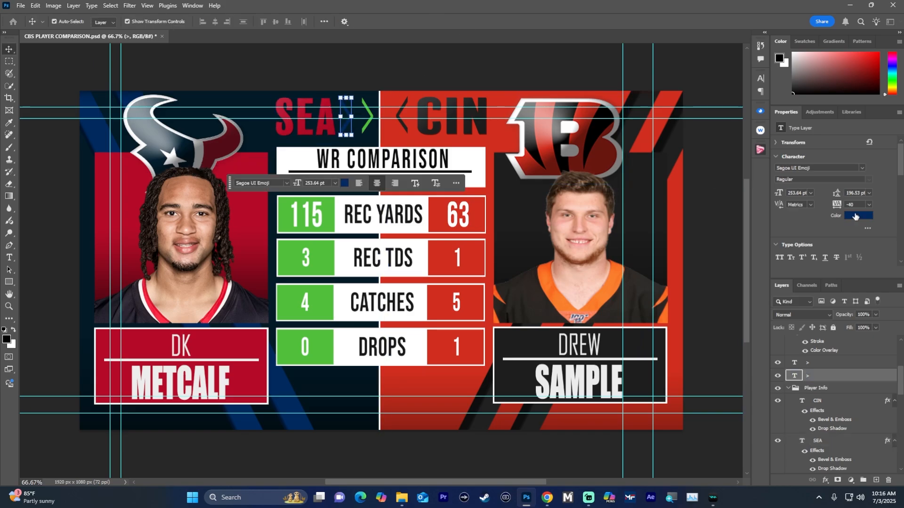
{"action": "left_click", "coordinate": [855, 216]}
{"action": "left_click", "coordinate": [256, 235]}
{"action": "left_click", "coordinate": [608, 184]}
Step: Set the text color of the green > arrow beside the center divider to white
{"action": "left_click", "coordinate": [366, 116]}
{"action": "left_click", "coordinate": [855, 216]}
{"action": "left_click", "coordinate": [403, 186]}
{"action": "left_click", "coordinate": [608, 185]}
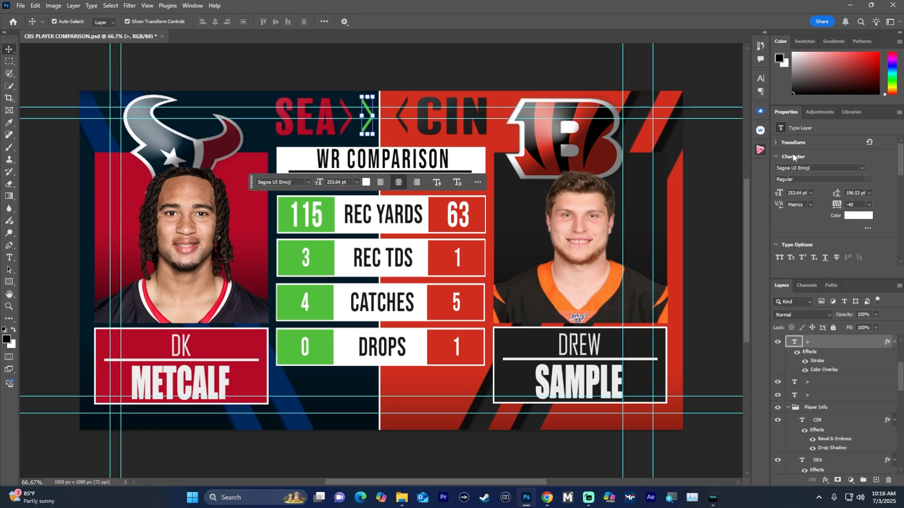
Step: Set the Color Overlay of the green > arrow to the red #b60b28 sampled from the player box
{"action": "double_click", "coordinate": [823, 370]}
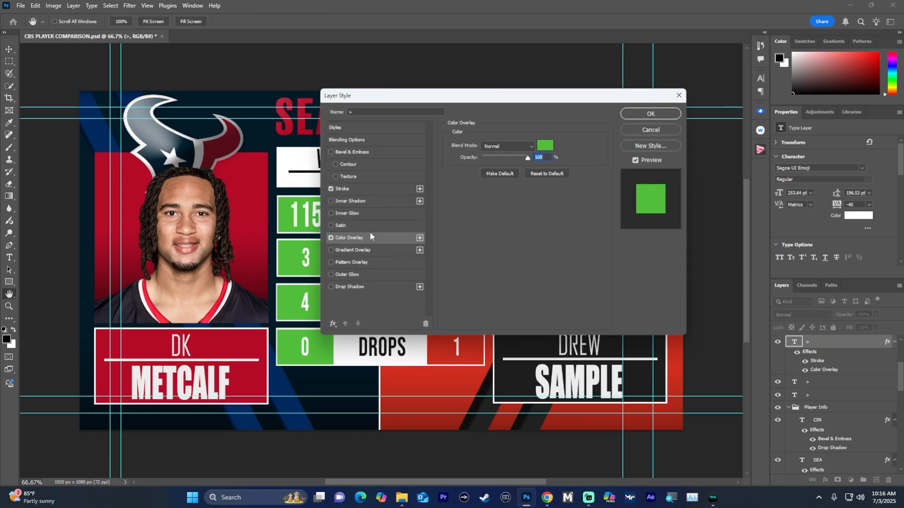
{"action": "left_click", "coordinate": [544, 147]}
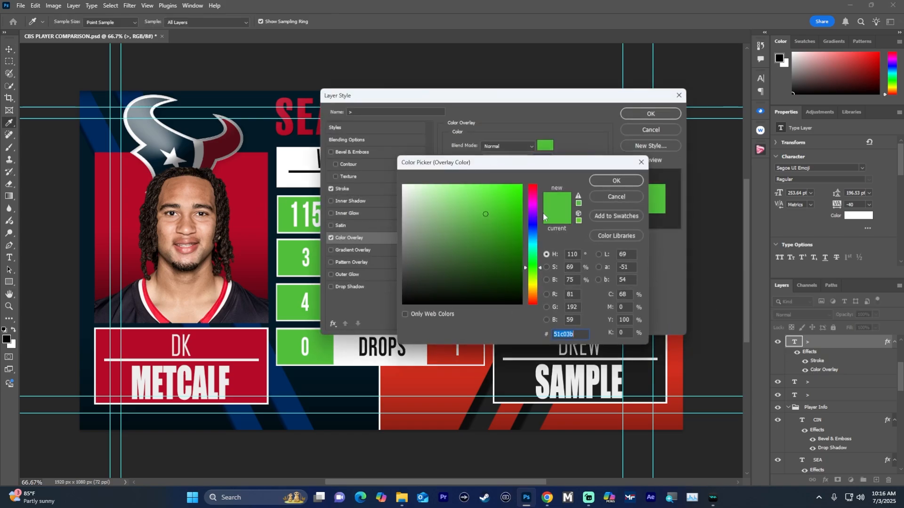
{"action": "left_click", "coordinate": [257, 205]}
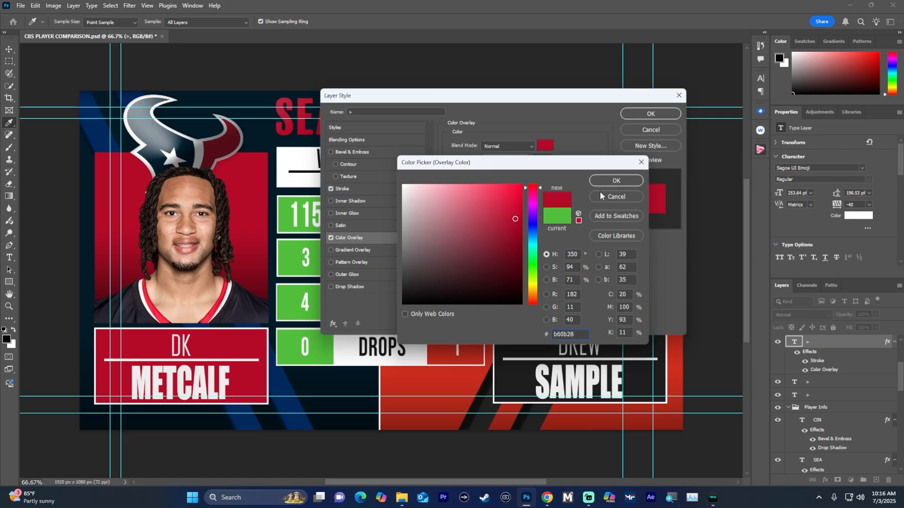
{"action": "left_click", "coordinate": [604, 182]}
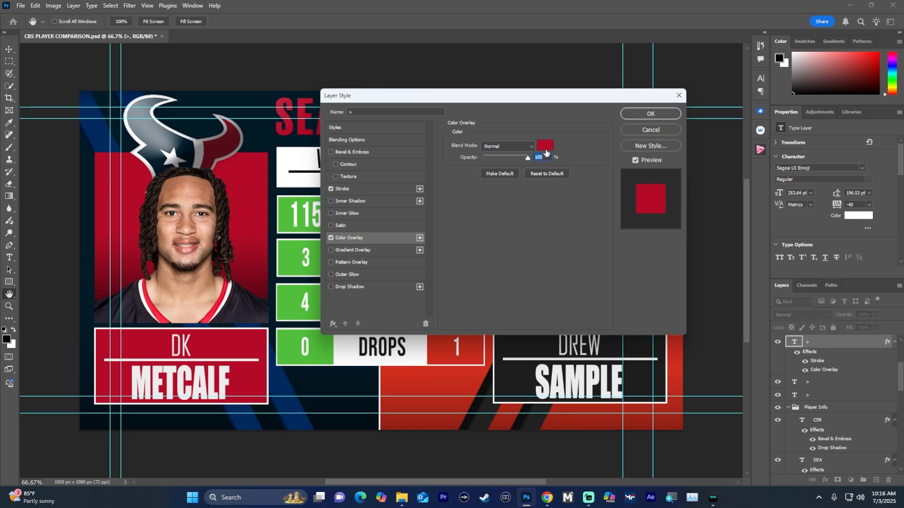
{"action": "left_click", "coordinate": [650, 114]}
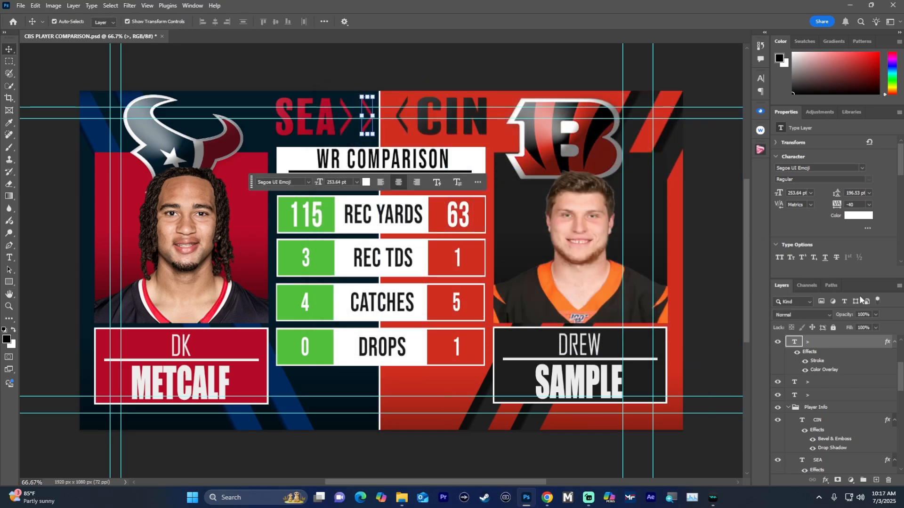
Step: Change the Color Overlay of the > arrow beside the center divider to off-white #ebebeb and deselect the layer
{"action": "double_click", "coordinate": [824, 370]}
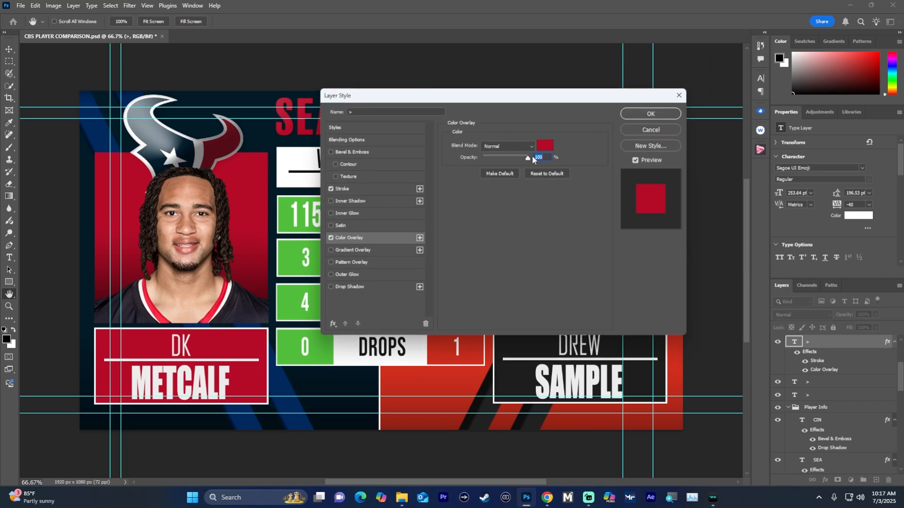
{"action": "left_click", "coordinate": [545, 145]}
{"action": "left_click", "coordinate": [403, 191]}
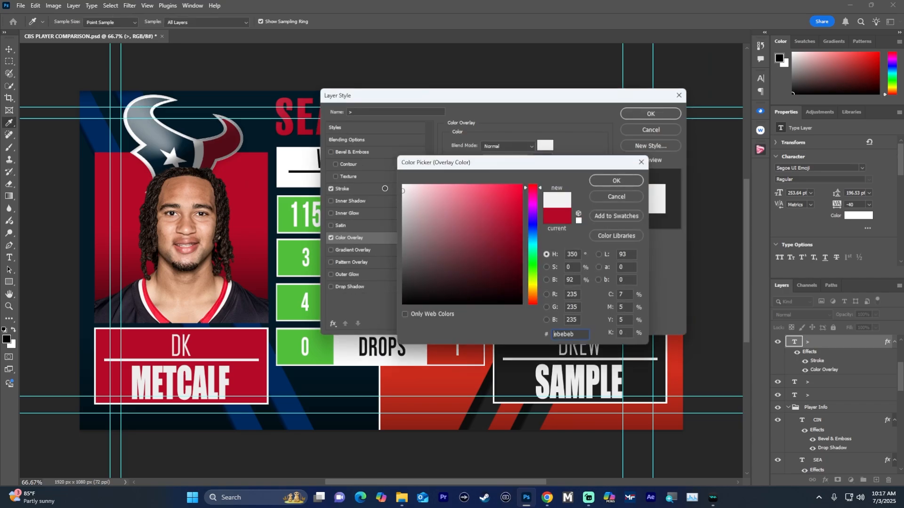
{"action": "left_click", "coordinate": [616, 181]}
{"action": "left_click", "coordinate": [649, 114]}
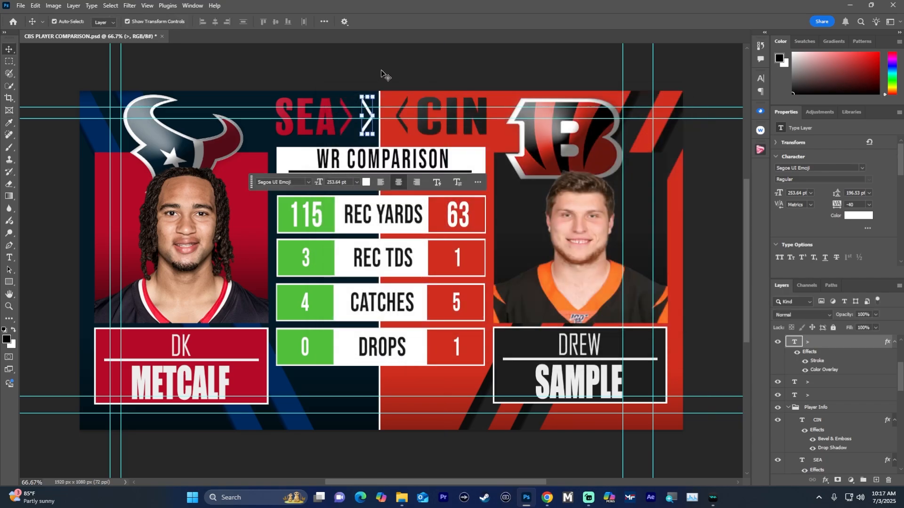
{"action": "left_click", "coordinate": [333, 71]}
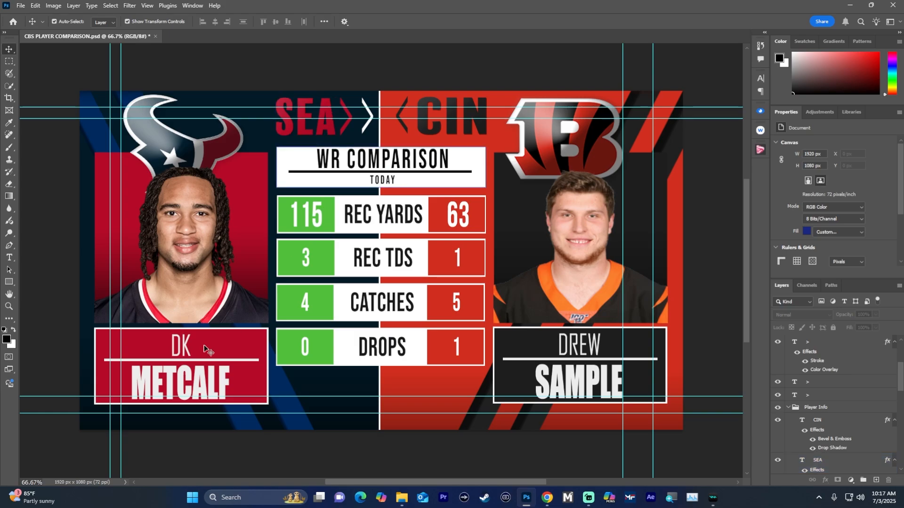
Step: Replace the SEA team abbreviation with HOU and commit the text
{"action": "double_click", "coordinate": [313, 126]}
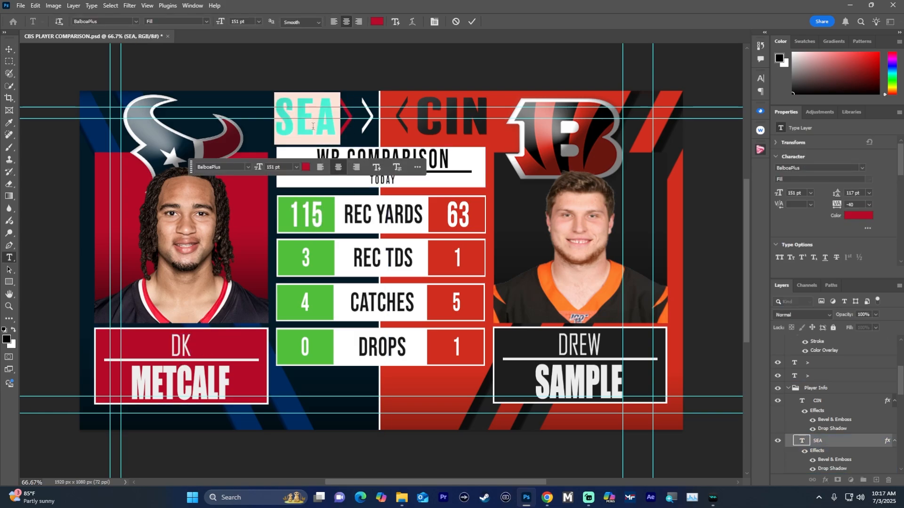
{"action": "type", "text": "HOU"}
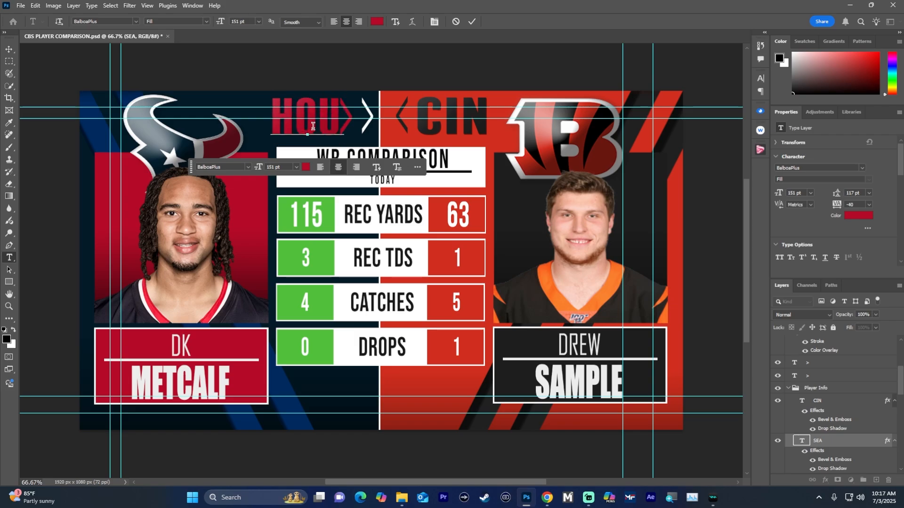
{"action": "left_click", "coordinate": [471, 21]}
{"action": "key", "text": "v"}
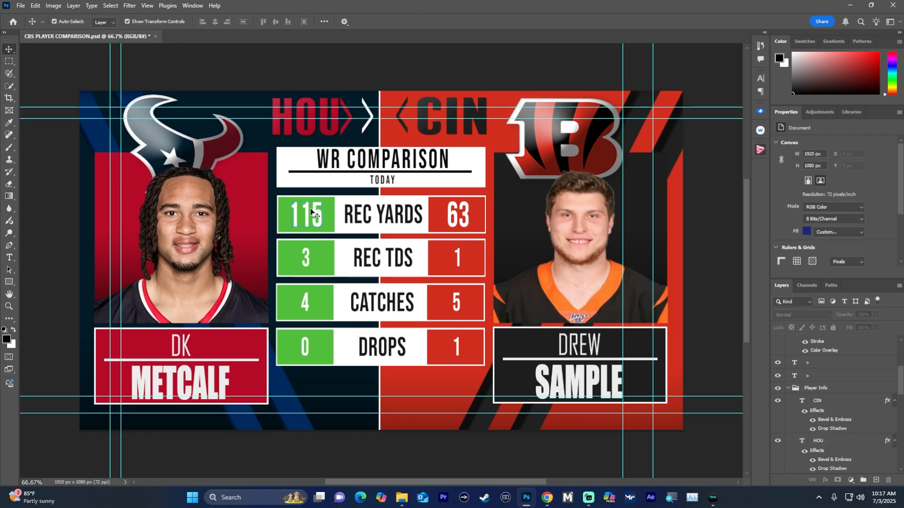
Step: Replace the missing fonts document-wide: BebasNeue Regular with BalboaPlus Fill, and AgencyFB Reg with Bebas Neue Bold
{"action": "left_click", "coordinate": [183, 347]}
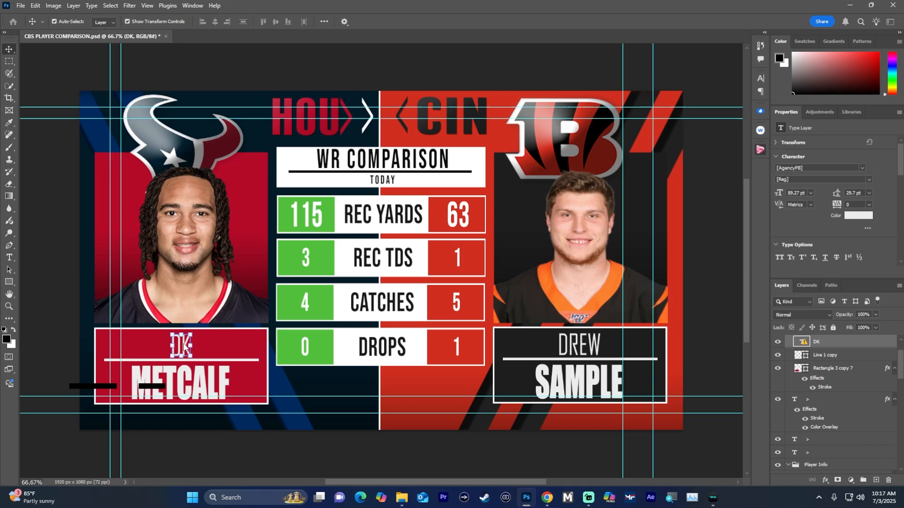
{"action": "double_click", "coordinate": [184, 346]}
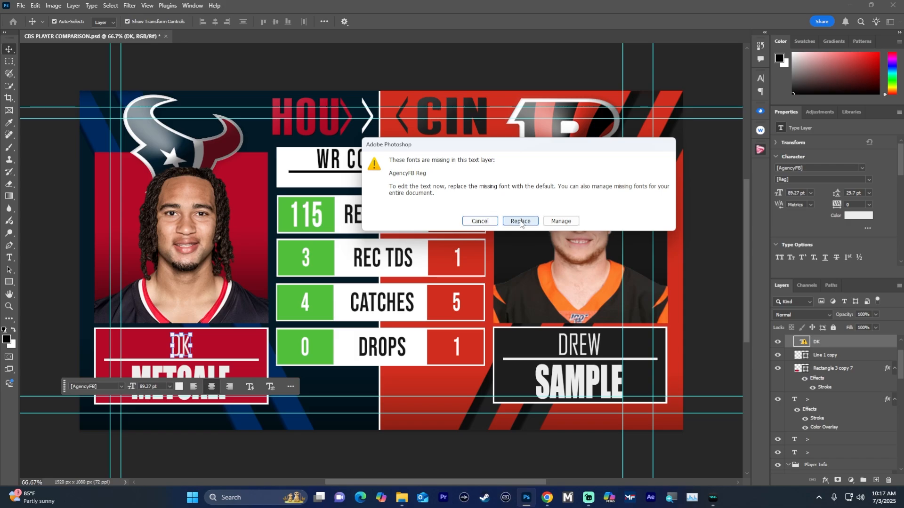
{"action": "left_click", "coordinate": [561, 221]}
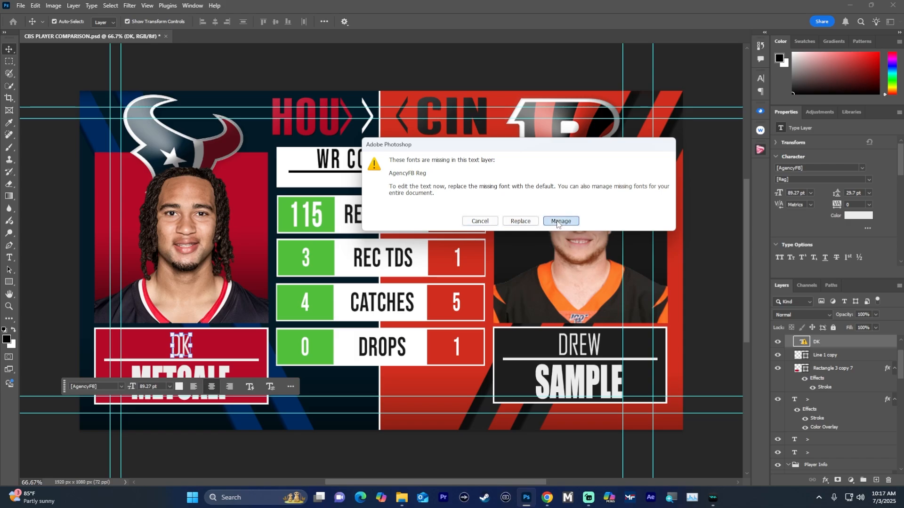
{"action": "left_click", "coordinate": [516, 153]}
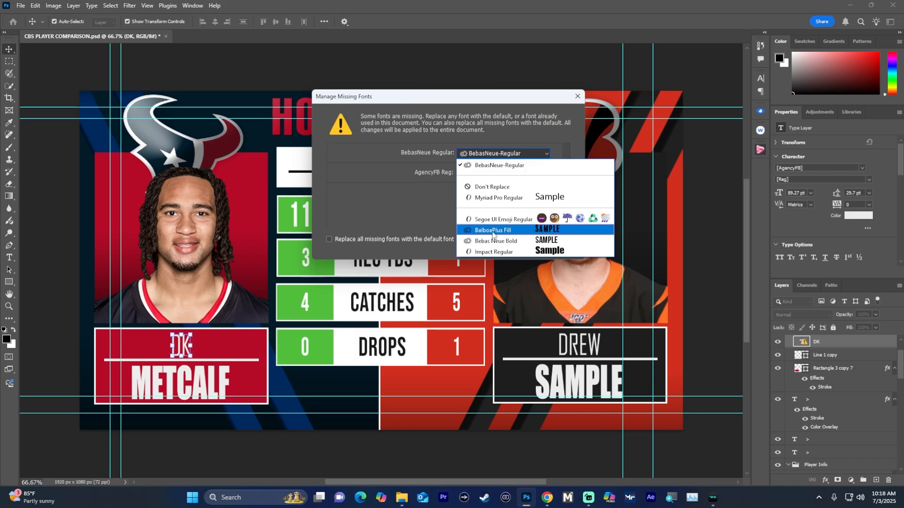
{"action": "left_click", "coordinate": [507, 231]}
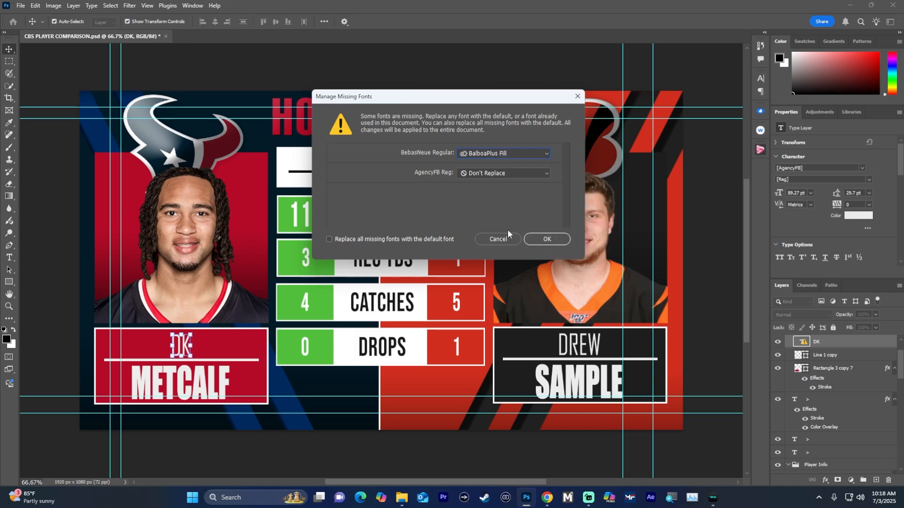
{"action": "left_click", "coordinate": [481, 173]}
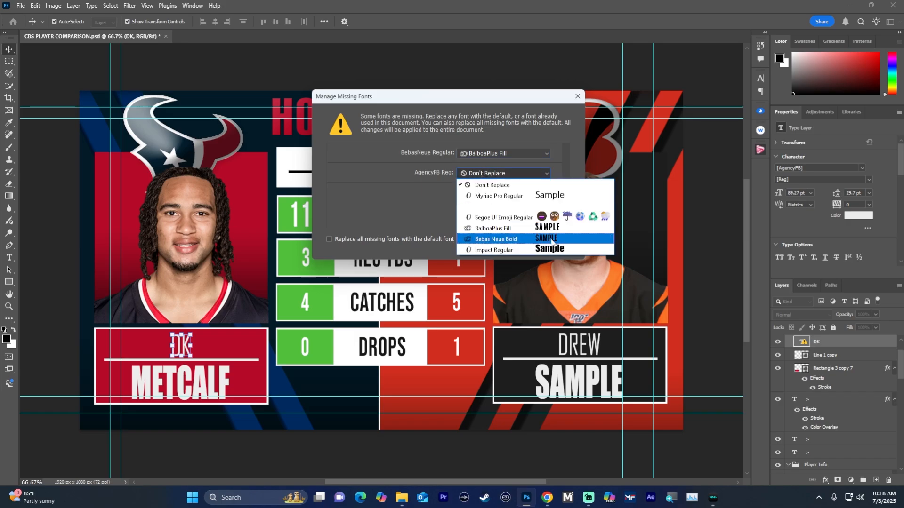
{"action": "left_click", "coordinate": [550, 242]}
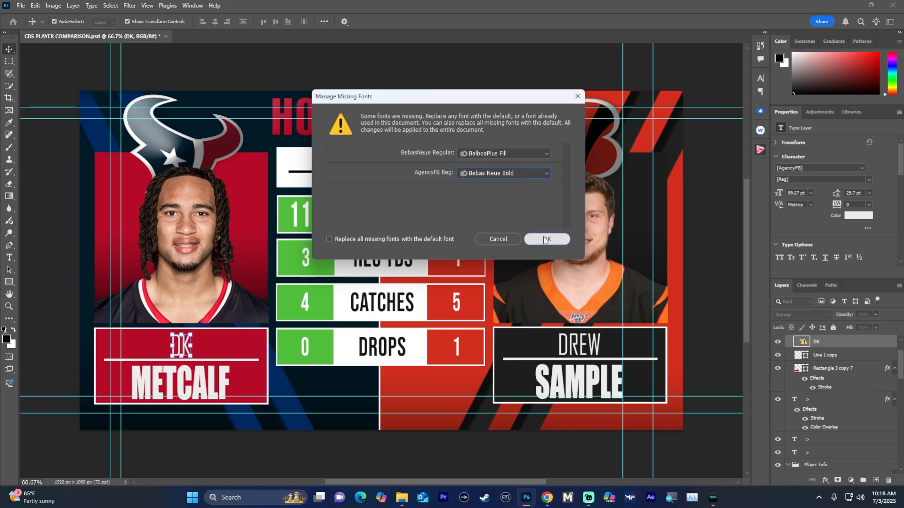
{"action": "left_click", "coordinate": [546, 239]}
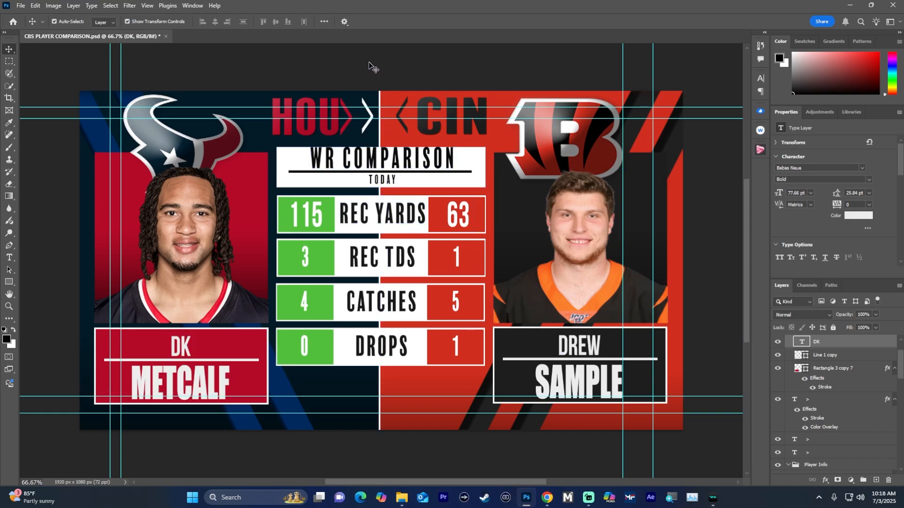
Step: Replace the first name DK with CJ in the Texans player box, accepting the missing-font substitution
{"action": "double_click", "coordinate": [182, 344]}
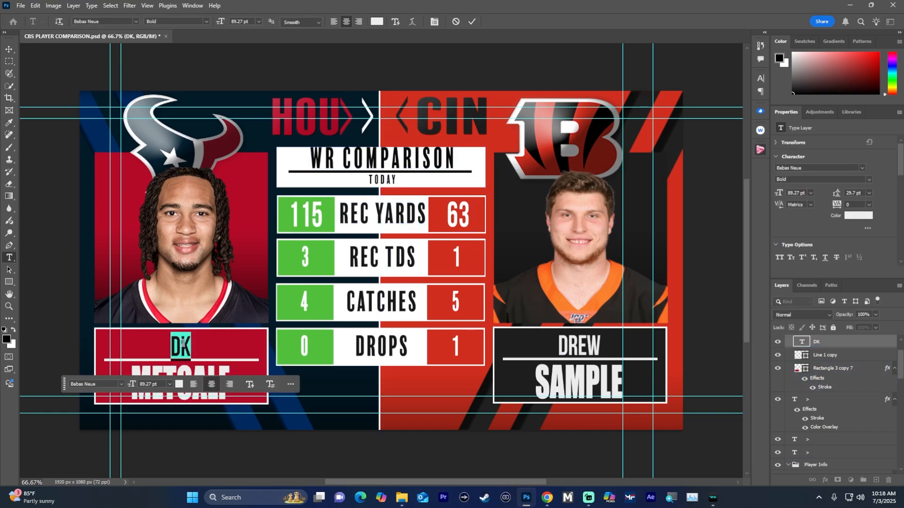
{"action": "type", "text": "A"}
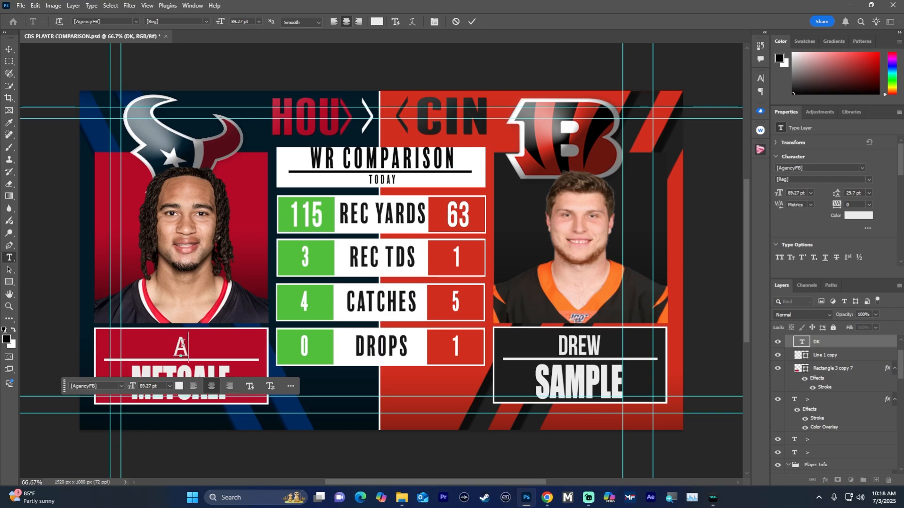
{"action": "key", "text": "BackSpace"}
{"action": "type", "text": "CJ"}
{"action": "left_click", "coordinate": [471, 21]}
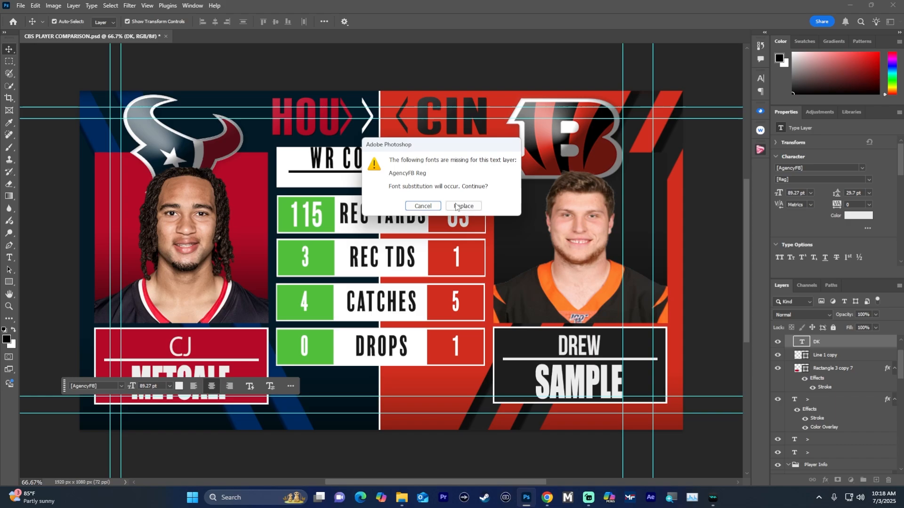
{"action": "left_click", "coordinate": [456, 207]}
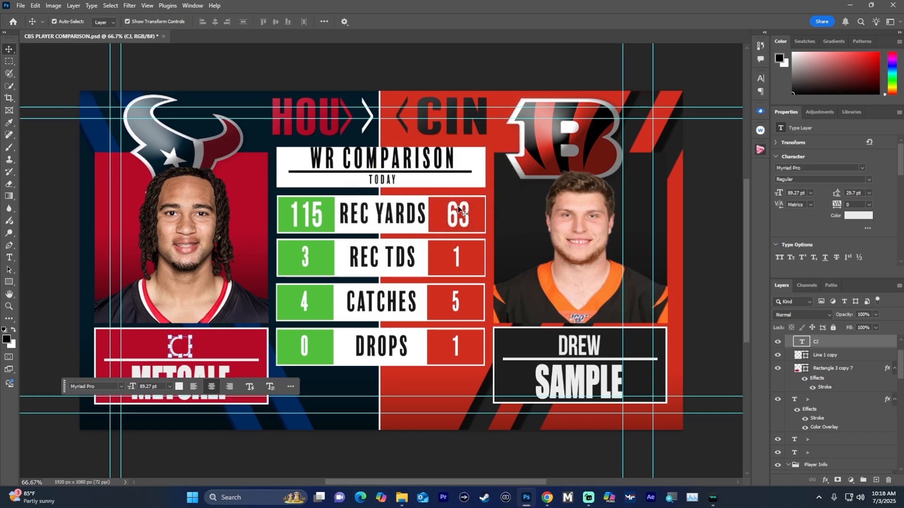
{"action": "left_click", "coordinate": [233, 326]}
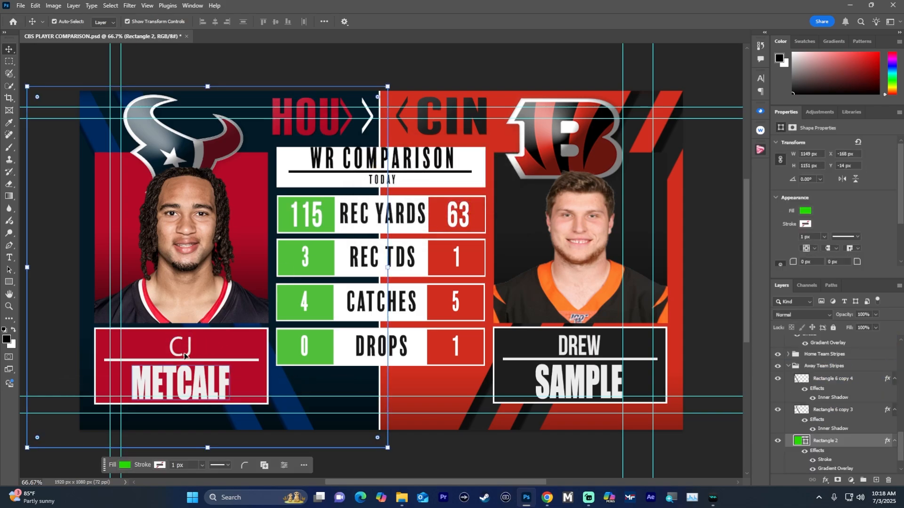
Step: Change the font of the CJ first name to Bebas Neue Bold, matching the DREW text
{"action": "double_click", "coordinate": [184, 351]}
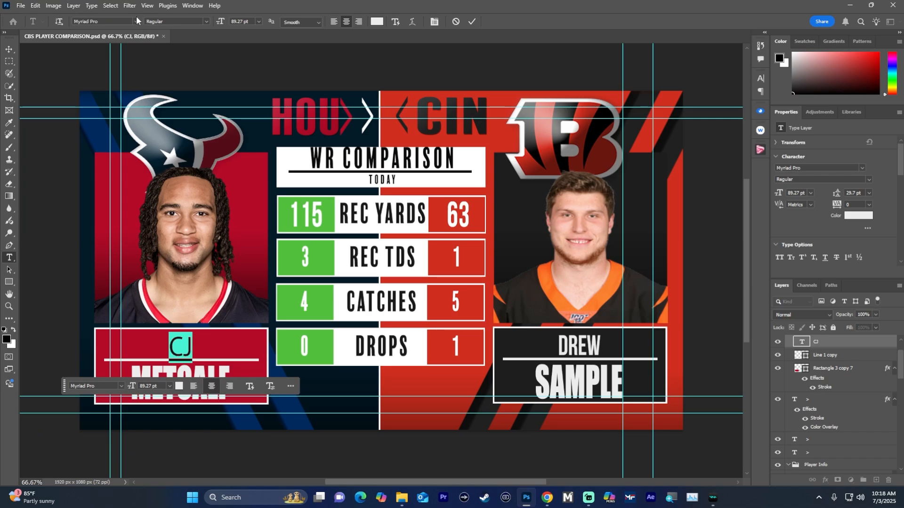
{"action": "left_click", "coordinate": [136, 21]}
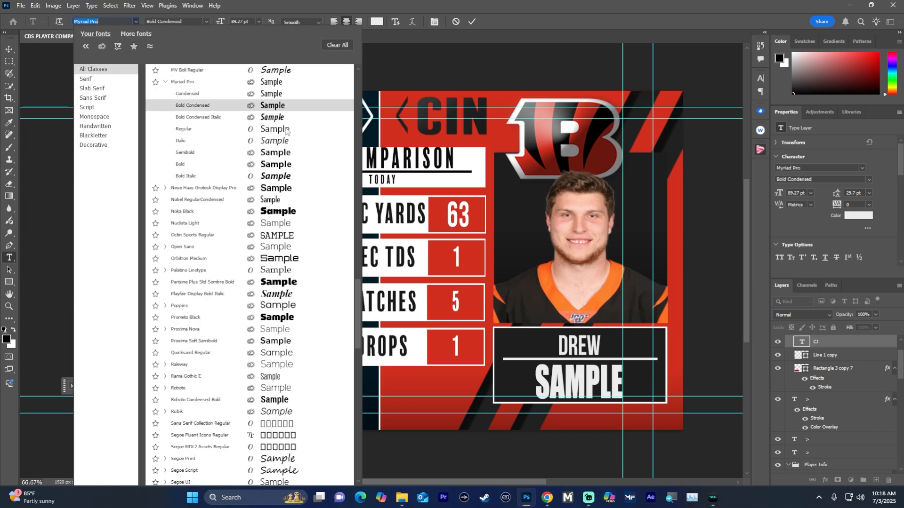
{"action": "scroll", "coordinate": [286, 177], "scroll_direction": "up", "scroll_amount": 6}
{"action": "left_click", "coordinate": [454, 22]}
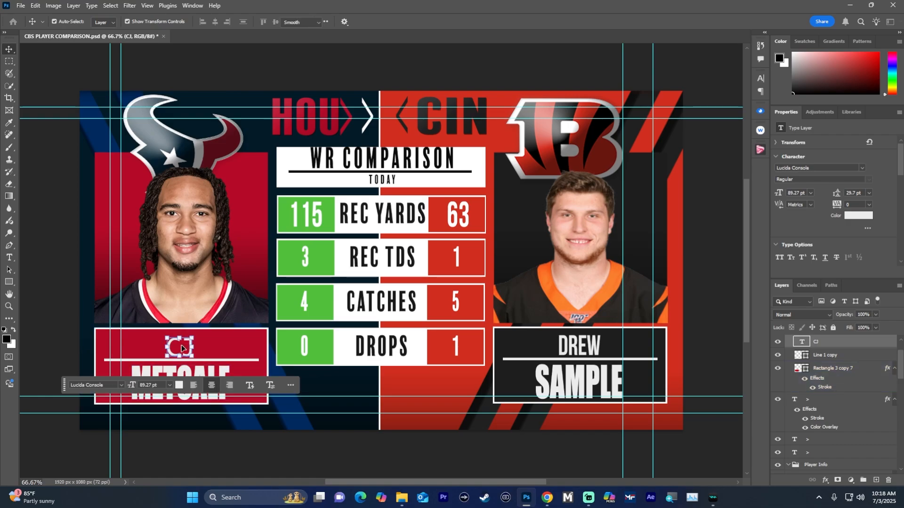
{"action": "double_click", "coordinate": [181, 344]}
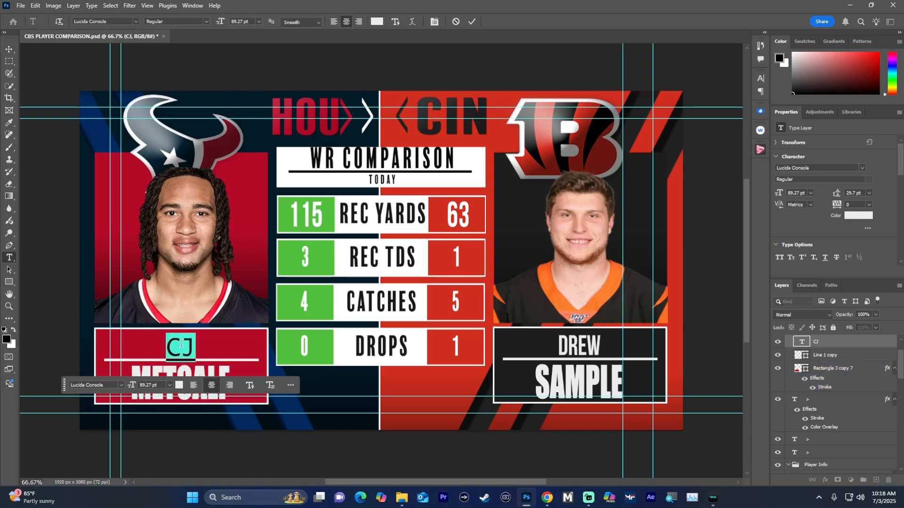
{"action": "left_click", "coordinate": [137, 20]}
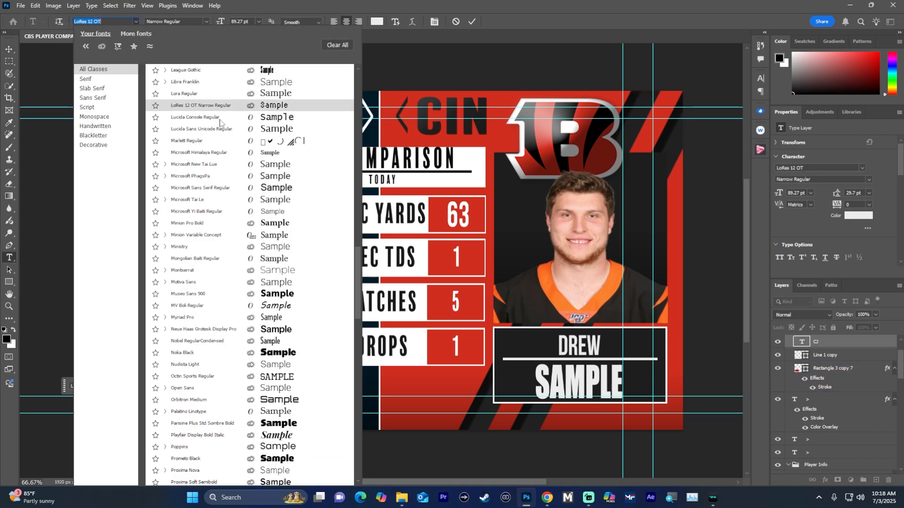
{"action": "scroll", "coordinate": [259, 160], "scroll_direction": "up", "scroll_amount": 3}
{"action": "scroll", "coordinate": [259, 161], "scroll_direction": "down", "scroll_amount": 1}
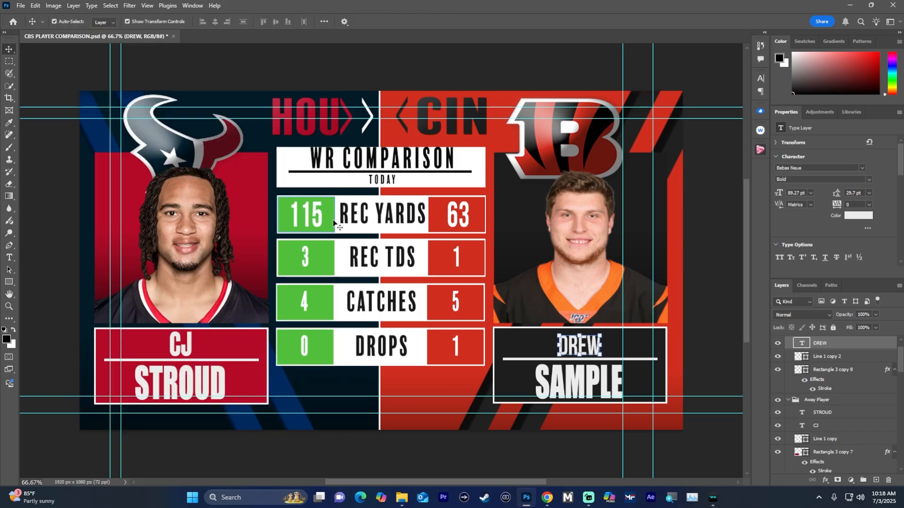
Step: Fill the green boxes behind the 115 and 3 stats with the recently used Texans red
{"action": "left_click", "coordinate": [805, 210]}
{"action": "left_click", "coordinate": [783, 261]}
{"action": "left_click", "coordinate": [325, 259]}
{"action": "left_click", "coordinate": [806, 210]}
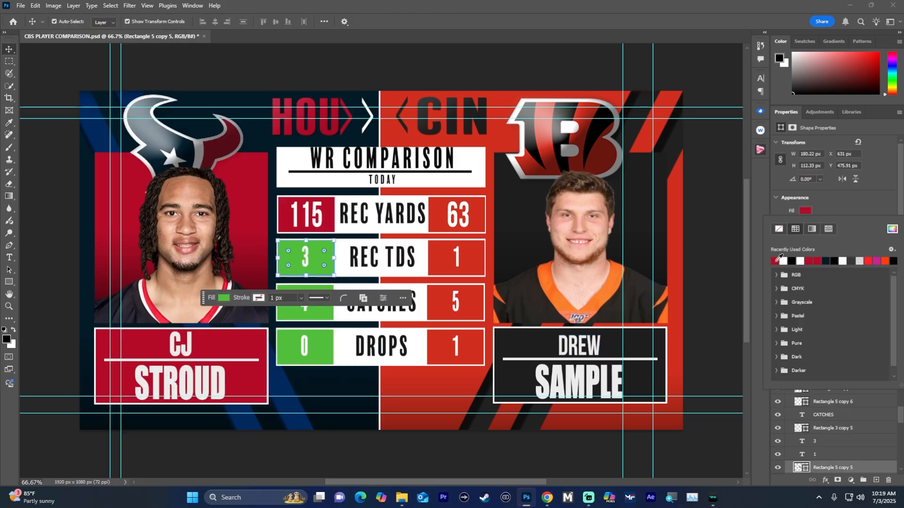
{"action": "left_click", "coordinate": [775, 261]}
Step: Fill the green boxes behind the 4 and 0 stats with the same Texans red and deselect
{"action": "left_click", "coordinate": [322, 304]}
{"action": "left_click", "coordinate": [806, 210]}
{"action": "left_click", "coordinate": [775, 260]}
{"action": "left_click", "coordinate": [711, 273]}
{"action": "left_click", "coordinate": [326, 339]}
{"action": "left_click", "coordinate": [806, 211]}
{"action": "left_click", "coordinate": [775, 261]}
{"action": "left_click", "coordinate": [711, 273]}
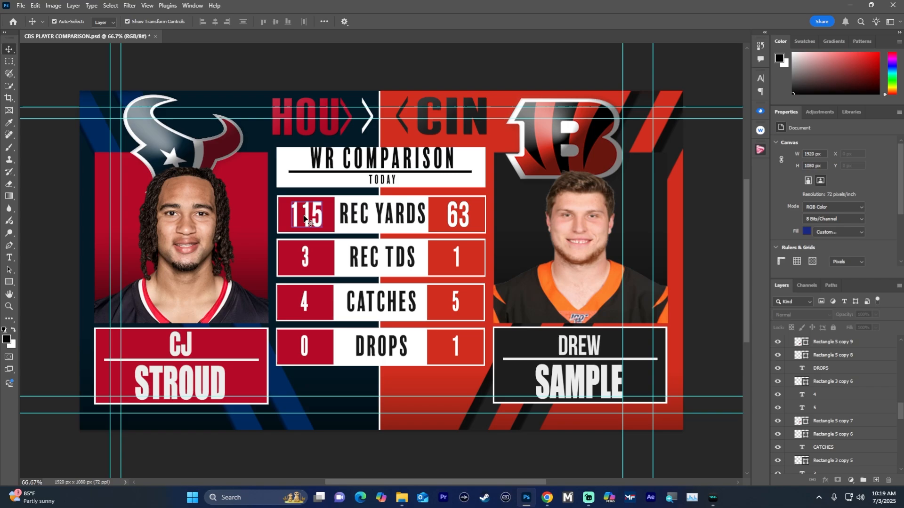
Step: Replace the REC YARDS stat label with PASS YARDS and commit the text
{"action": "double_click", "coordinate": [368, 214]}
{"action": "type", "text": "PASS YARDS"}
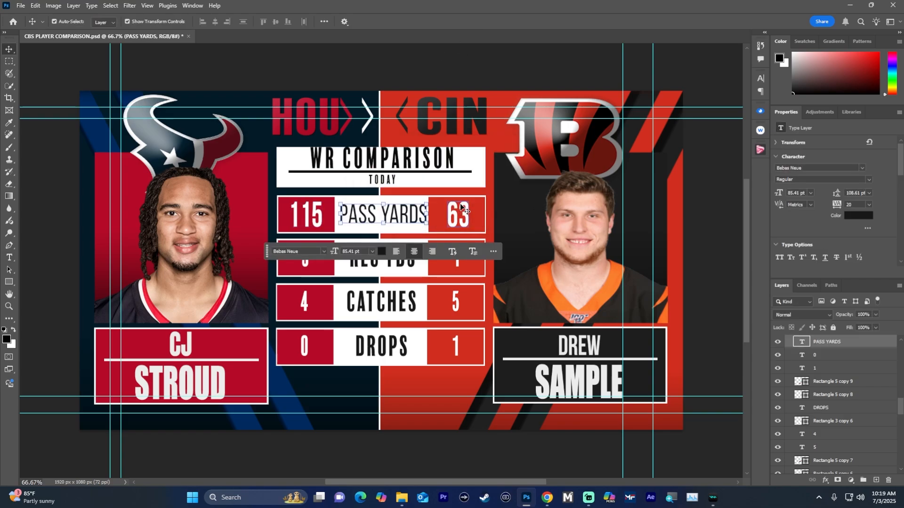
{"action": "key", "text": "ctrl+Return"}
{"action": "key", "text": "v"}
Step: Set the PASS YARDS label's font style to Bold
{"action": "double_click", "coordinate": [372, 216]}
{"action": "left_click", "coordinate": [472, 27]}
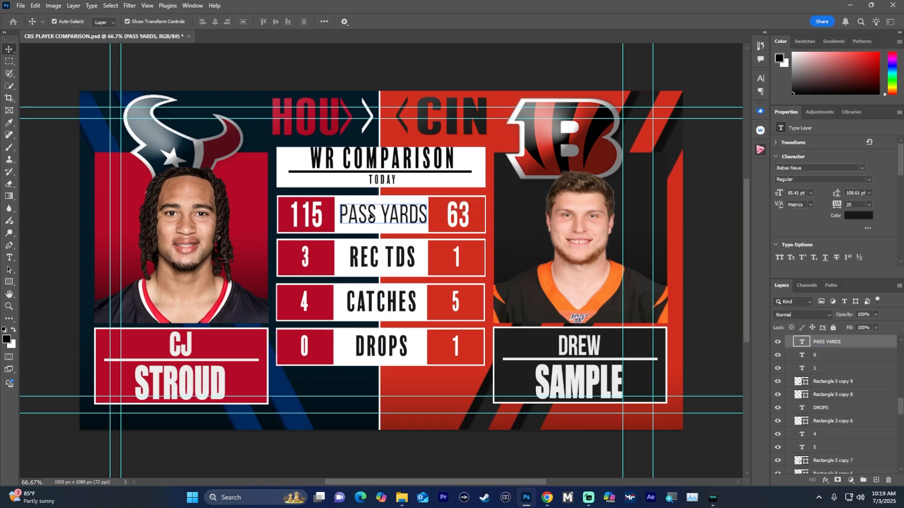
{"action": "double_click", "coordinate": [372, 216]}
{"action": "left_click", "coordinate": [210, 22]}
{"action": "left_click", "coordinate": [190, 55]}
{"action": "left_click", "coordinate": [472, 27]}
Step: Replace the REC TDS stat label with PASS TD in Bebas Neue Bold, accepting the font substitution
{"action": "double_click", "coordinate": [392, 258]}
{"action": "type", "text": "PASS TD"}
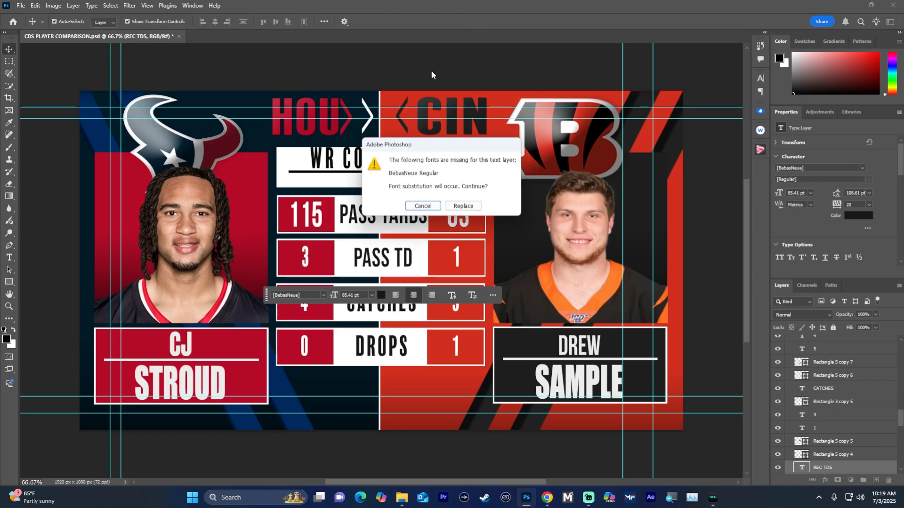
{"action": "key", "text": "Return"}
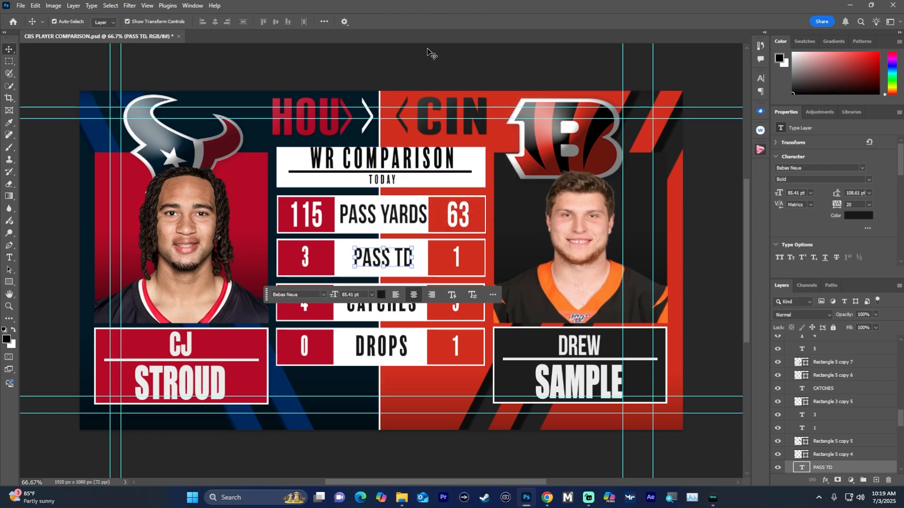
Step: Replace the CATCHES stat label with QBR and set its font style to Bold
{"action": "double_click", "coordinate": [386, 300]}
{"action": "type", "text": "QBR"}
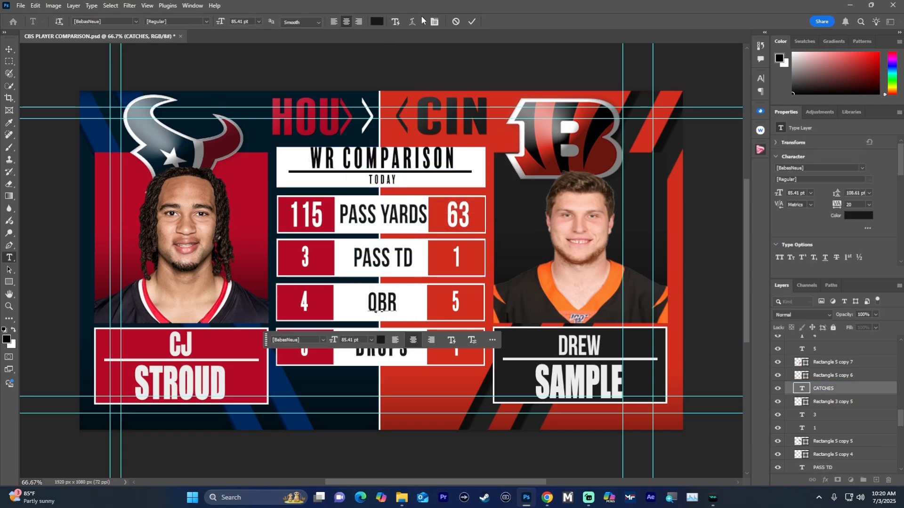
{"action": "left_click", "coordinate": [472, 22]}
{"action": "double_click", "coordinate": [387, 303]}
{"action": "left_click", "coordinate": [206, 21]}
{"action": "left_click", "coordinate": [191, 56]}
{"action": "left_click", "coordinate": [472, 21]}
Step: Replace the DROPS stat label with INT and commit the text
{"action": "double_click", "coordinate": [380, 348]}
{"action": "type", "text": "INT"}
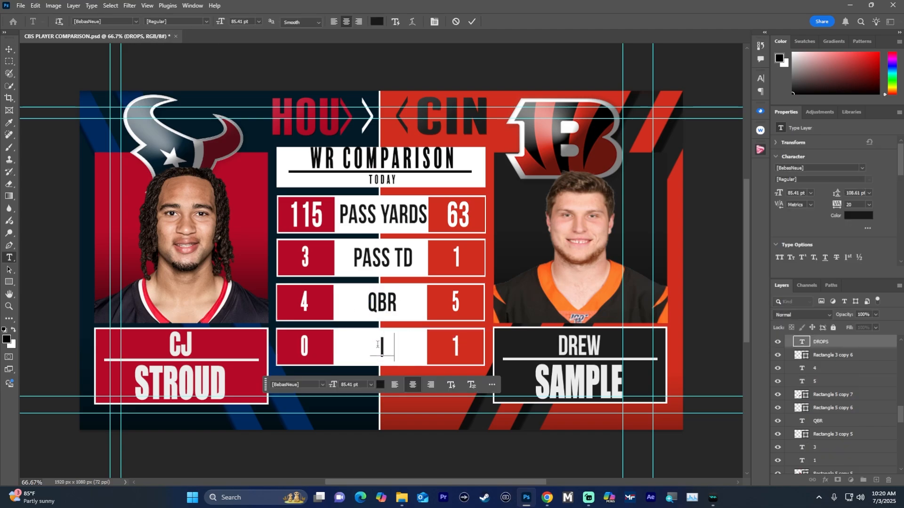
{"action": "key", "text": "Return"}
{"action": "left_click", "coordinate": [472, 21]}
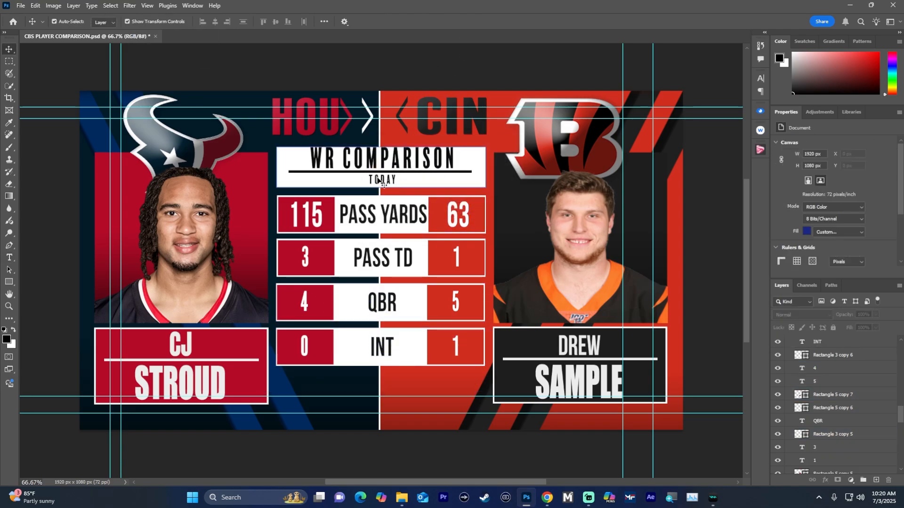
Step: Change the WR COMPARISON heading to QB COMPARISON and commit the text
{"action": "double_click", "coordinate": [379, 158]}
{"action": "left_click_drag", "start_coordinate": [335, 166], "coordinate": [485, 173]}
{"action": "type", "text": "QBQB COMPARISON"}
{"action": "left_click", "coordinate": [472, 21]}
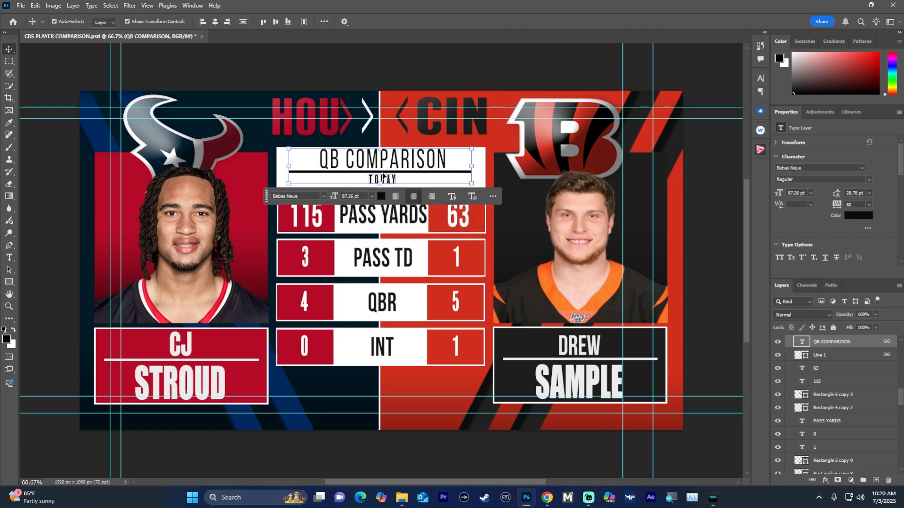
{"action": "key", "text": "v"}
Step: Replace the TODAY subheading with LAST WEEK and deselect the layer
{"action": "double_click", "coordinate": [379, 179]}
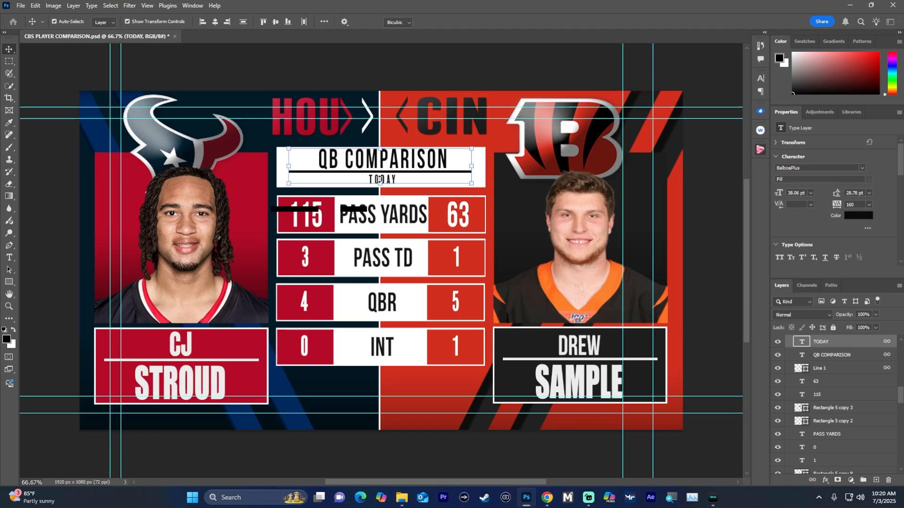
{"action": "type", "text": "LAST WEEK"}
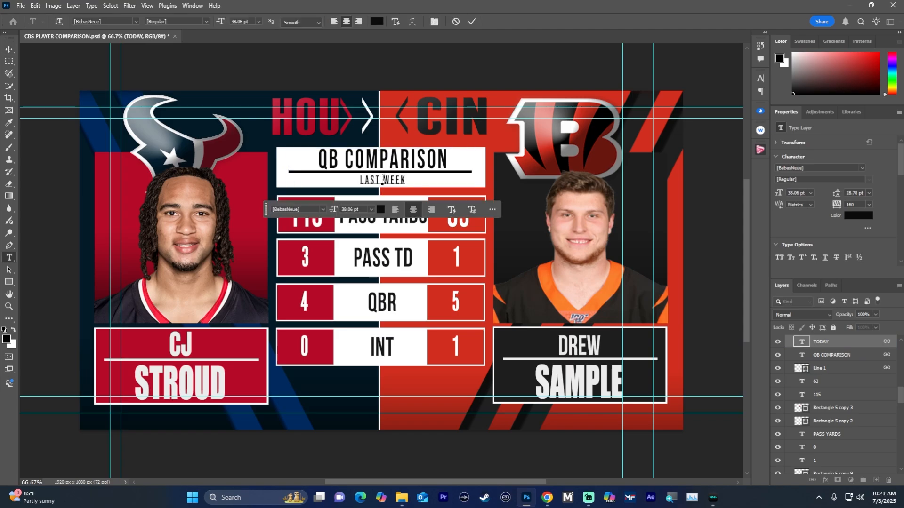
{"action": "left_click", "coordinate": [295, 140]}
{"action": "key", "text": "v"}
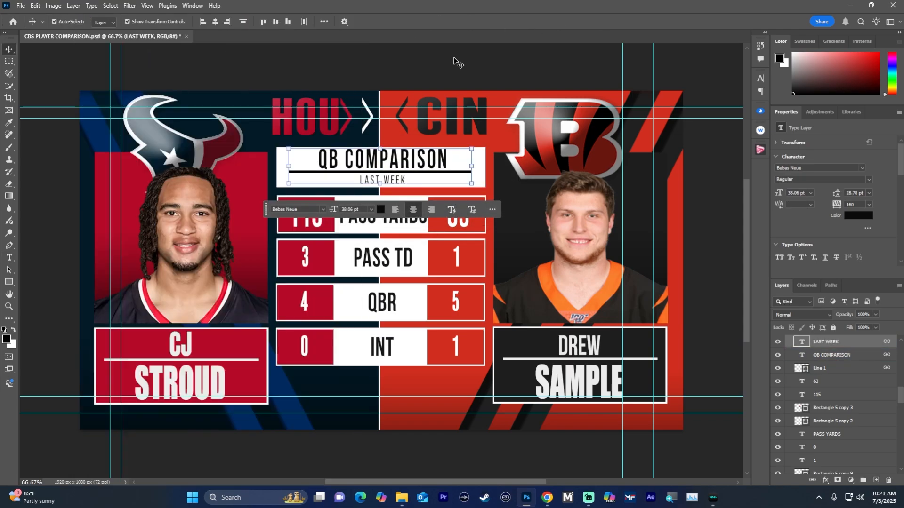
{"action": "left_click", "coordinate": [456, 62]}
Step: Set the LAST WEEK subheading's font style to Bold and commit the change
{"action": "left_click", "coordinate": [391, 179]}
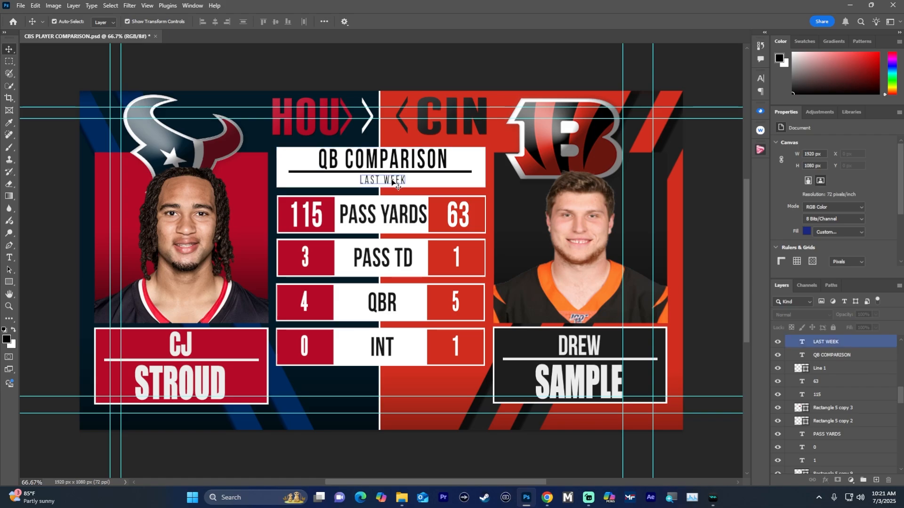
{"action": "double_click", "coordinate": [391, 179]}
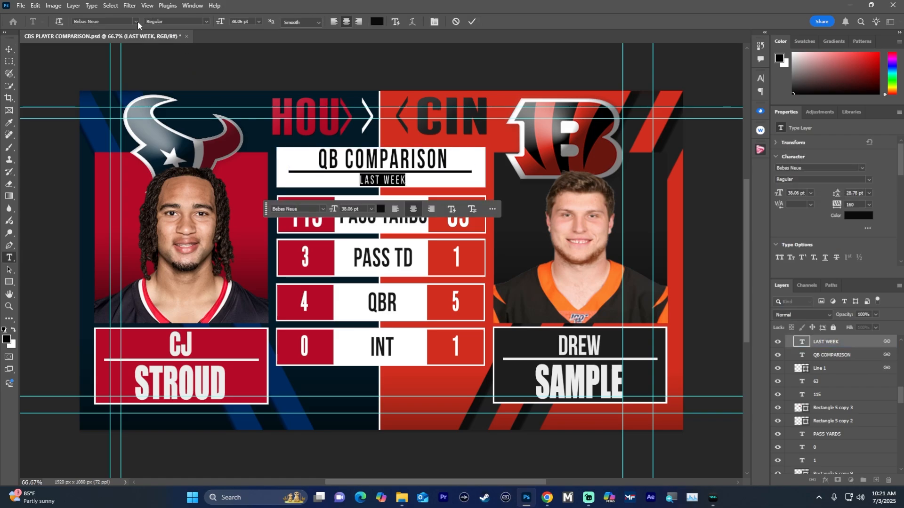
{"action": "left_click", "coordinate": [206, 22]}
{"action": "left_click", "coordinate": [178, 56]}
{"action": "left_click", "coordinate": [472, 22]}
{"action": "key", "text": "v"}
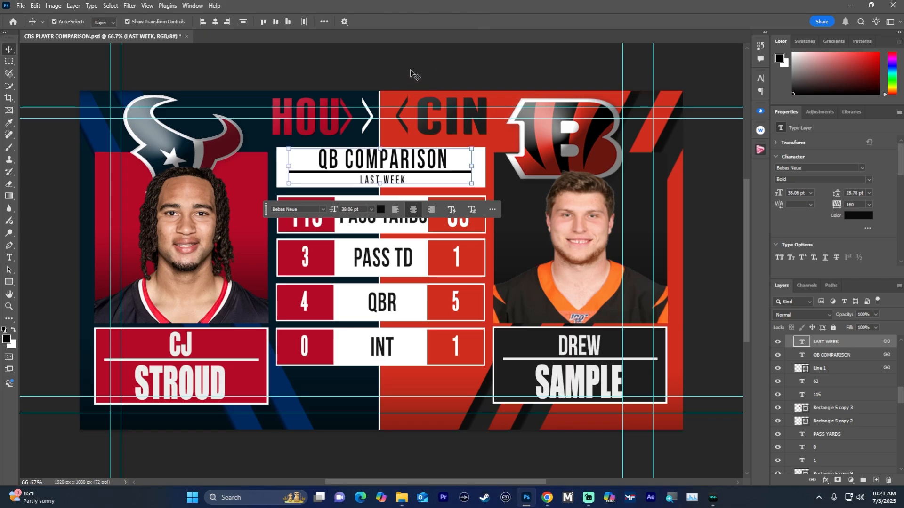
Step: Examine the LAST WEEK subheading, the stat rows and the Texans player photo up close
{"action": "left_click", "coordinate": [410, 69]}
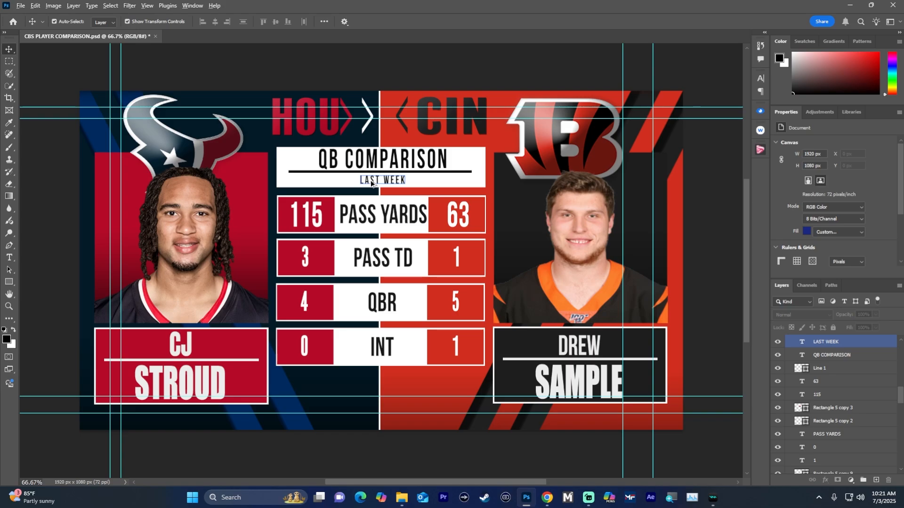
{"action": "scroll", "coordinate": [371, 184], "scroll_direction": "up", "scroll_amount": 5}
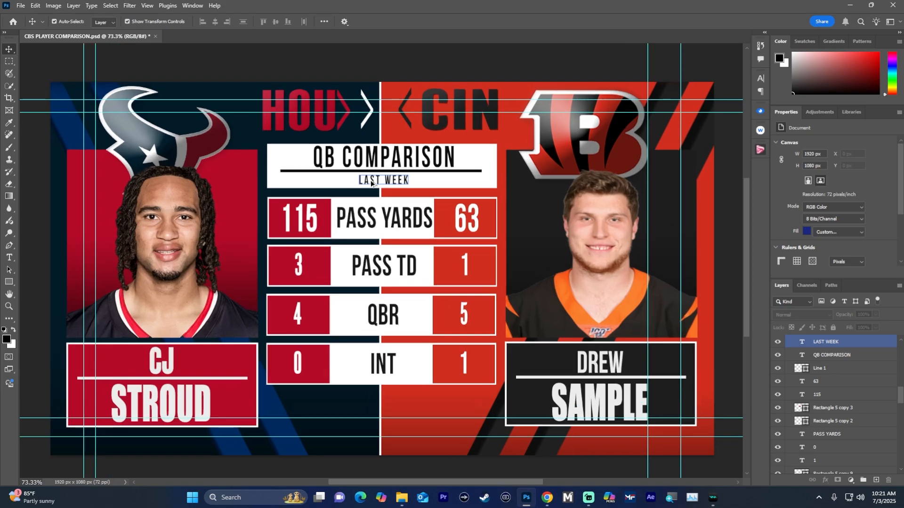
{"action": "scroll", "coordinate": [372, 184], "scroll_direction": "up", "scroll_amount": 1}
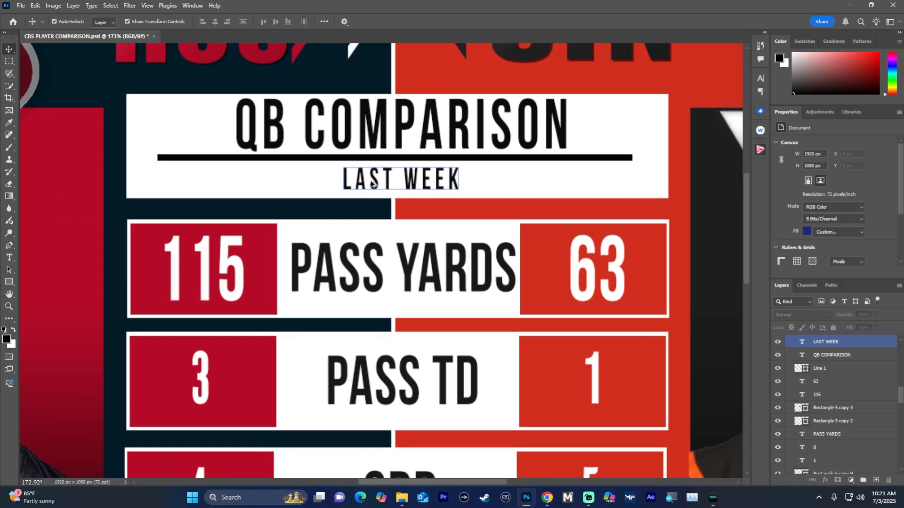
{"action": "scroll", "coordinate": [371, 184], "scroll_direction": "up", "scroll_amount": 3}
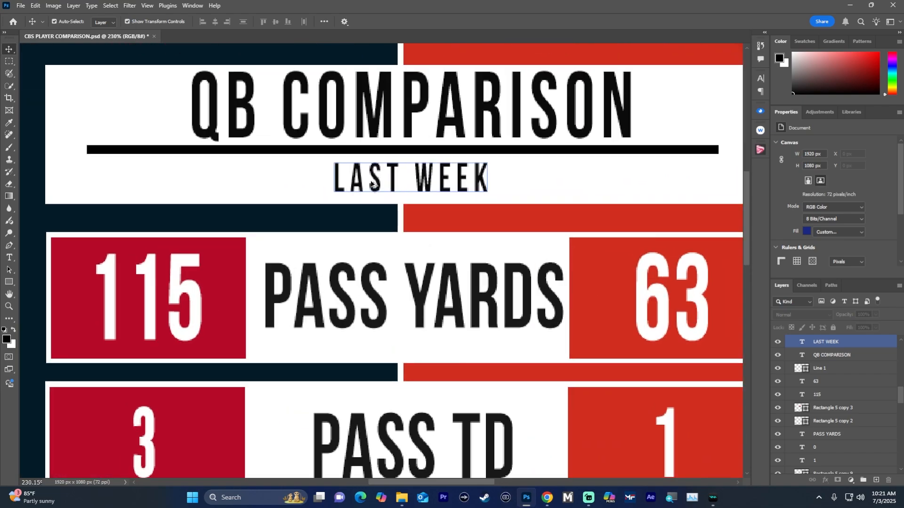
{"action": "scroll", "coordinate": [372, 184], "scroll_direction": "down", "scroll_amount": 10}
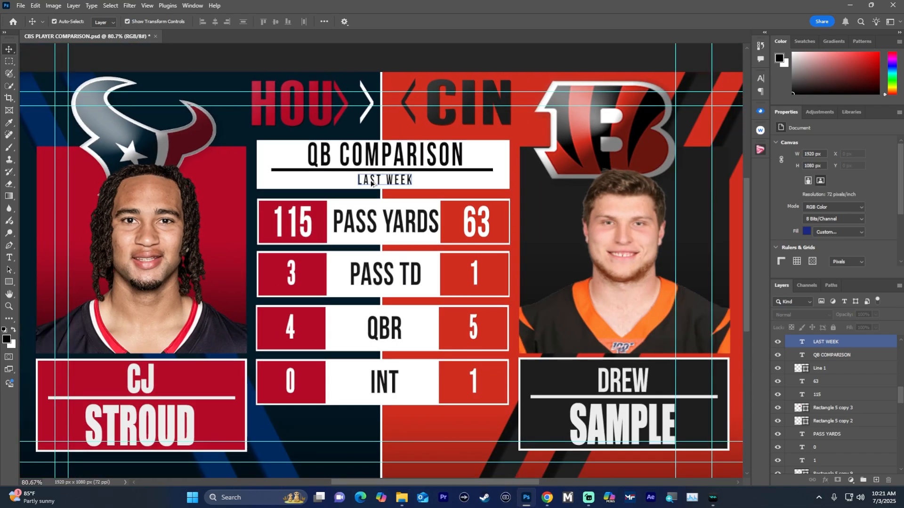
{"action": "scroll", "coordinate": [160, 240], "scroll_direction": "up", "scroll_amount": 12}
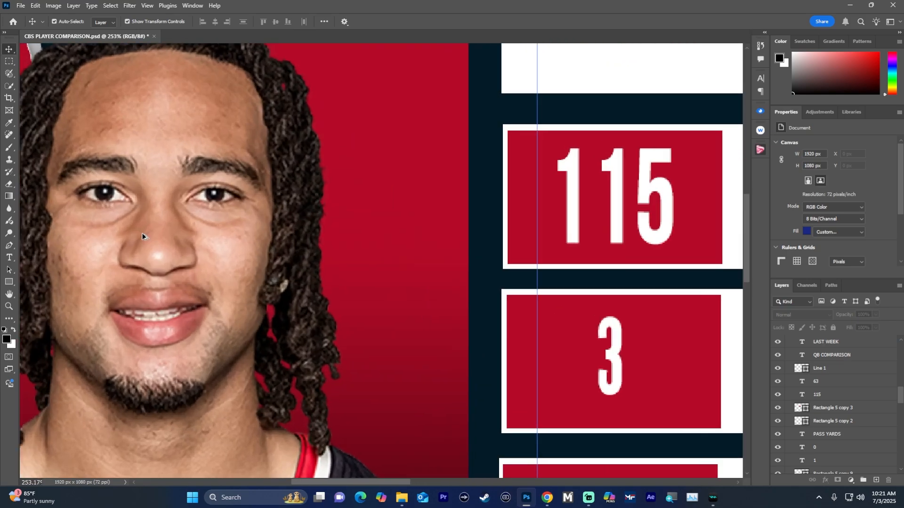
{"action": "scroll", "coordinate": [142, 236], "scroll_direction": "down", "scroll_amount": 10}
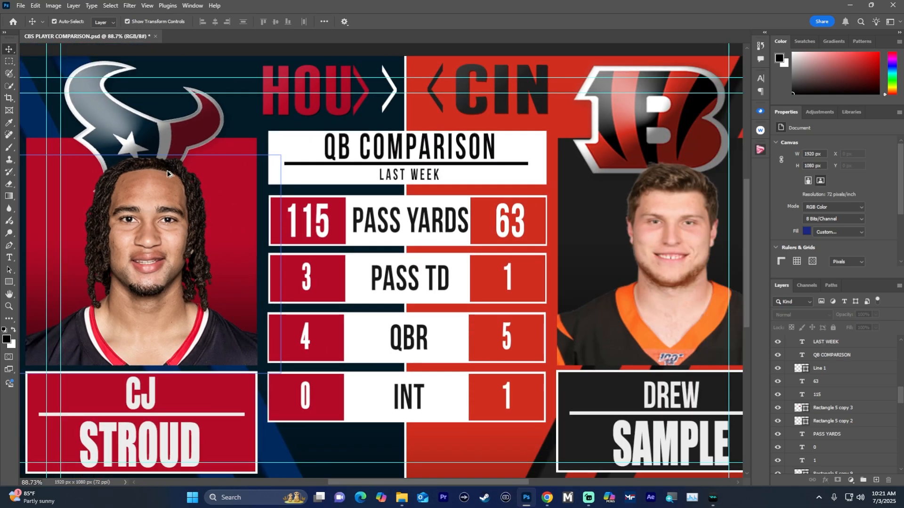
{"action": "left_click", "coordinate": [415, 176]}
{"action": "scroll", "coordinate": [416, 177], "scroll_direction": "down", "scroll_amount": 1}
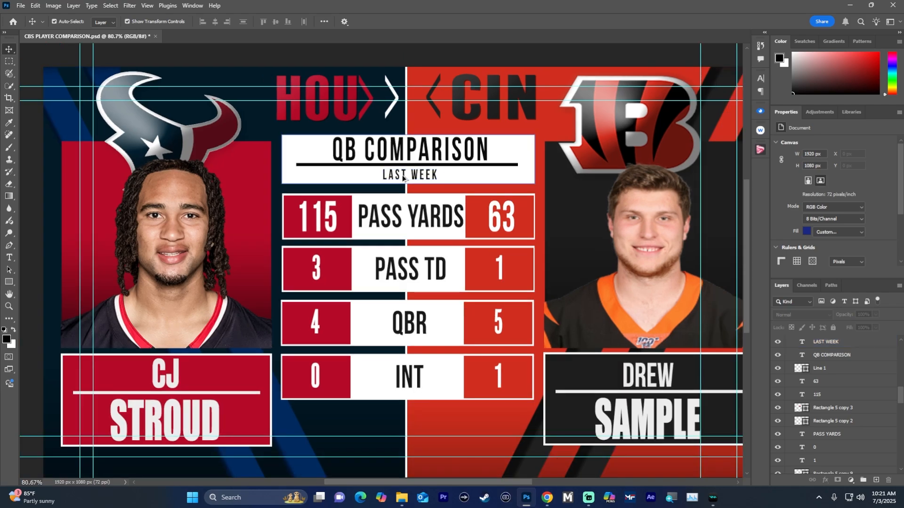
{"action": "scroll", "coordinate": [416, 177], "scroll_direction": "up", "scroll_amount": 8}
{"action": "scroll", "coordinate": [393, 177], "scroll_direction": "up", "scroll_amount": 1}
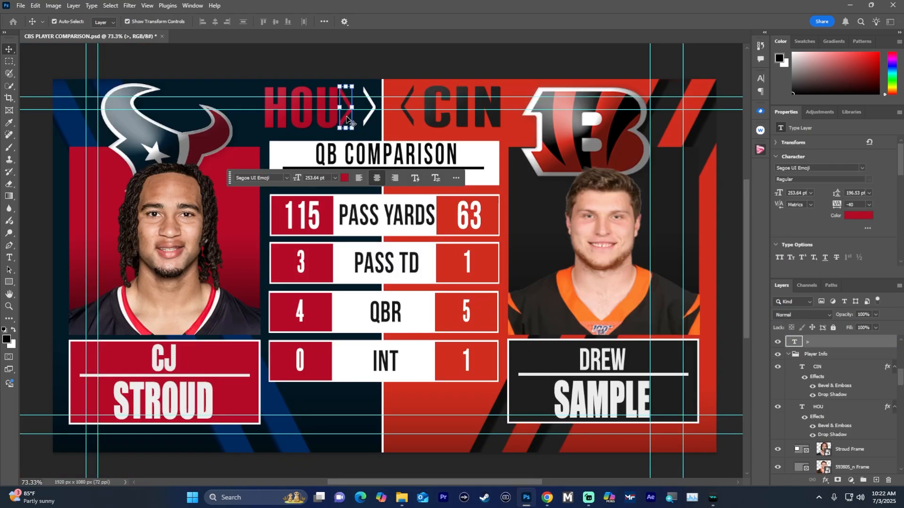
Step: Nudge the red > arrow beside HOU to the right until it clears the letter U, and deselect it
{"action": "key", "text": "Right"}
{"action": "key", "text": "Right"}
{"action": "key", "text": "Right"}
{"action": "key", "text": "Right"}
{"action": "key", "text": "Right"}
{"action": "key", "text": "Right"}
{"action": "key", "text": "Right"}
{"action": "key", "text": "Right"}
{"action": "key", "text": "Right"}
{"action": "key", "text": "Right"}
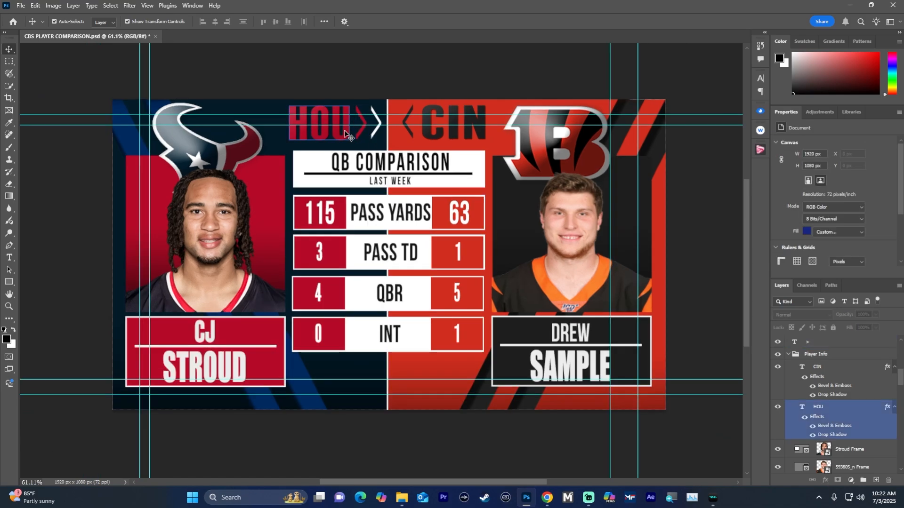
{"action": "scroll", "coordinate": [356, 137], "scroll_direction": "up", "scroll_amount": 2}
{"action": "left_click", "coordinate": [358, 136]}
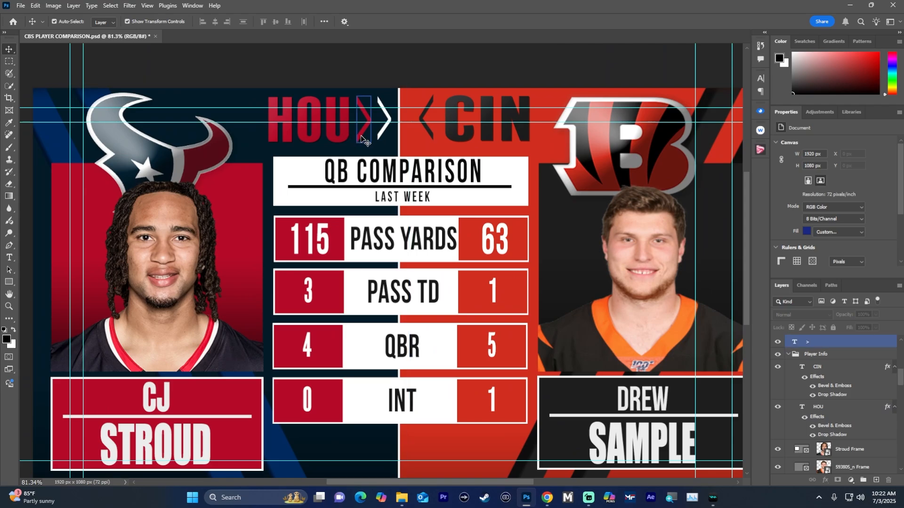
{"action": "key", "text": "Right"}
{"action": "key", "text": "Right"}
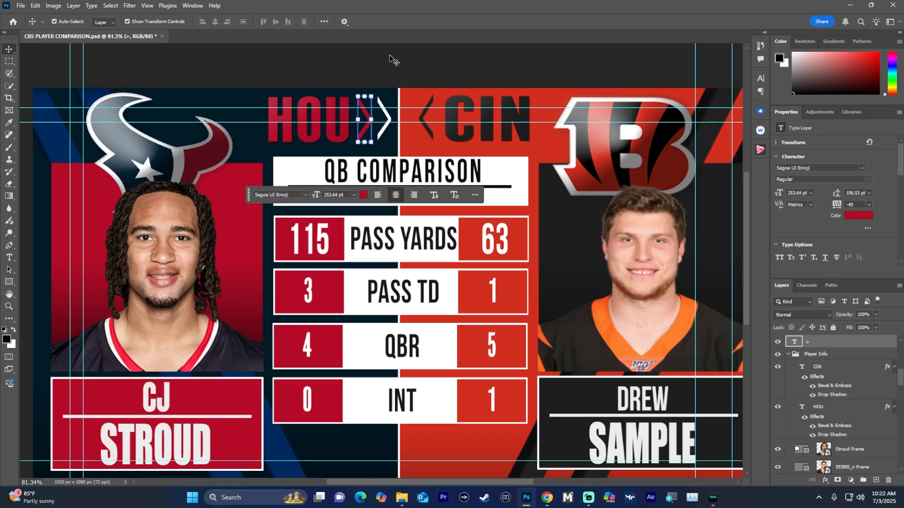
{"action": "left_click", "coordinate": [396, 73]}
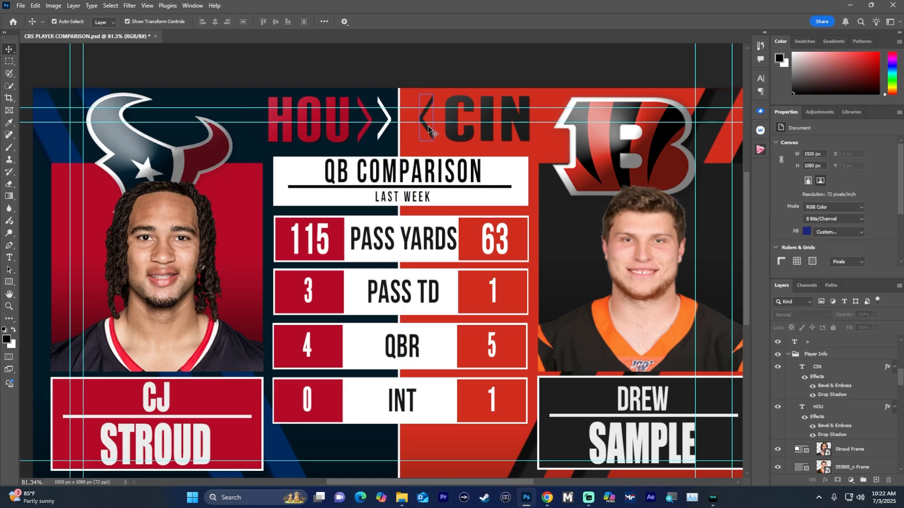
Step: Select the outer blue stripe on the Texans side, layer Rectangle 6 copy 4 in the Away Team Stripes group
{"action": "left_click_drag", "start_coordinate": [64, 141], "coordinate": [206, 144]}
{"action": "left_click", "coordinate": [206, 143]}
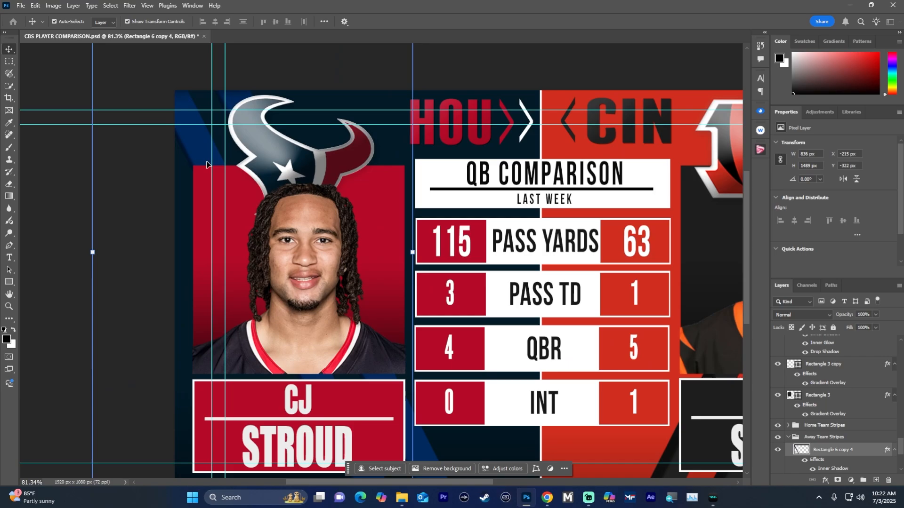
{"action": "scroll", "coordinate": [818, 441], "scroll_direction": "down", "scroll_amount": 2}
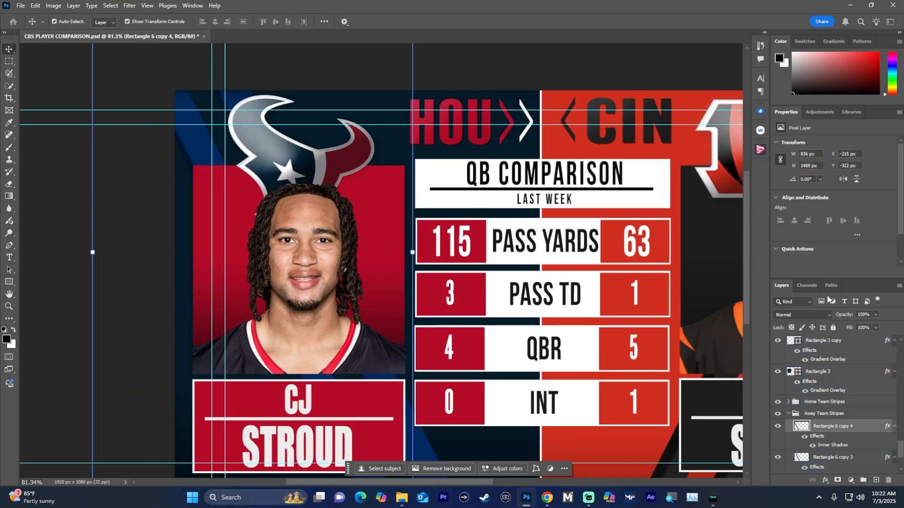
{"action": "scroll", "coordinate": [833, 256], "scroll_direction": "down", "scroll_amount": 2}
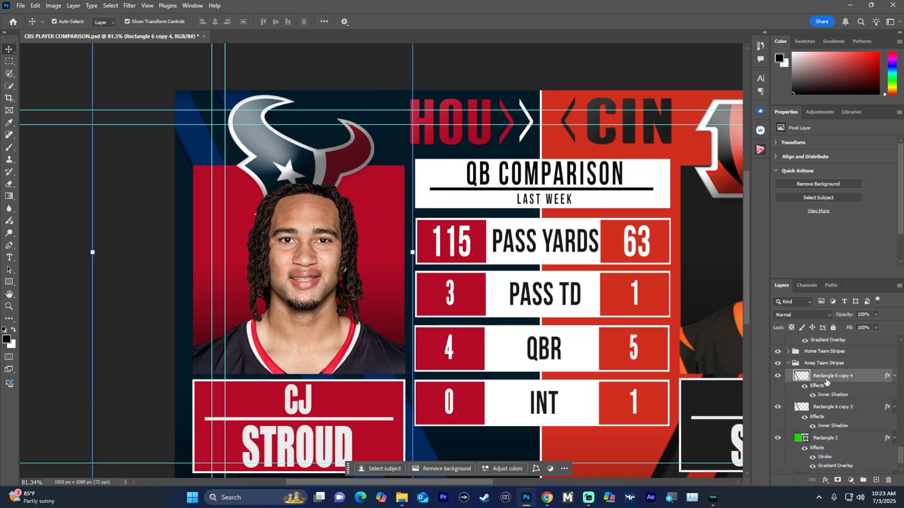
{"action": "left_click", "coordinate": [808, 417]}
{"action": "left_click", "coordinate": [836, 377]}
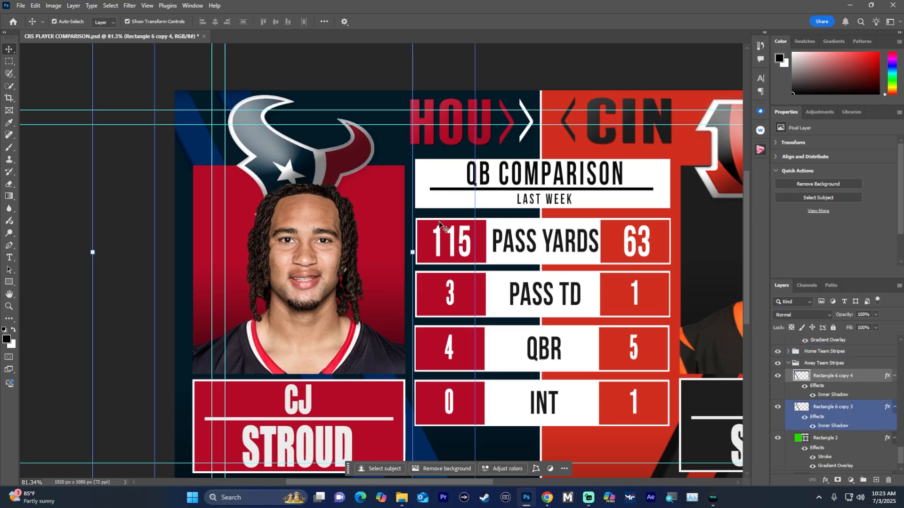
{"action": "scroll", "coordinate": [204, 154], "scroll_direction": "up", "scroll_amount": 6}
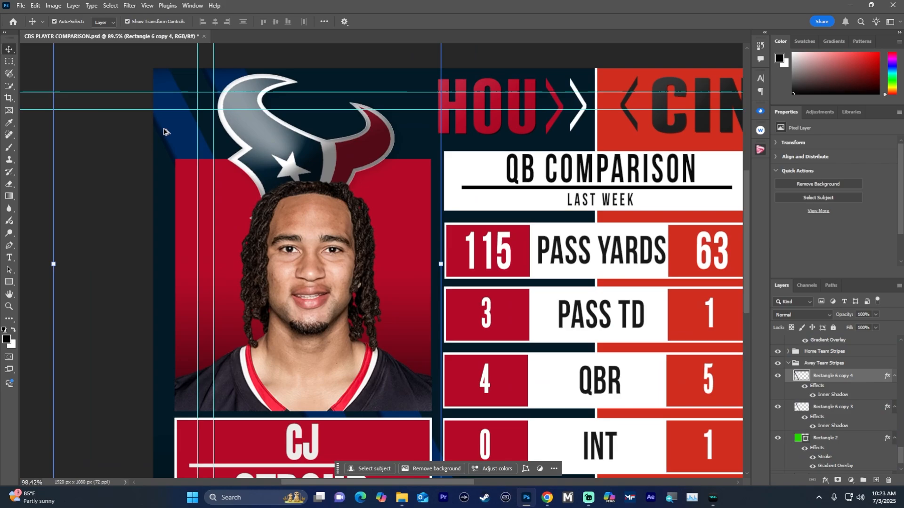
{"action": "scroll", "coordinate": [191, 166], "scroll_direction": "down", "scroll_amount": 8}
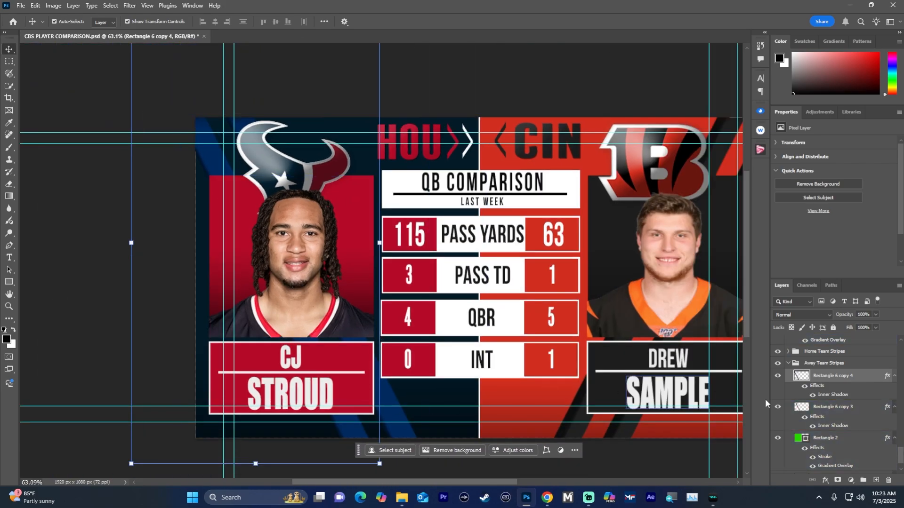
Step: Add a Color Overlay effect to the outer Texans stripe layer, Rectangle 6 copy 4
{"action": "right_click", "coordinate": [801, 378]}
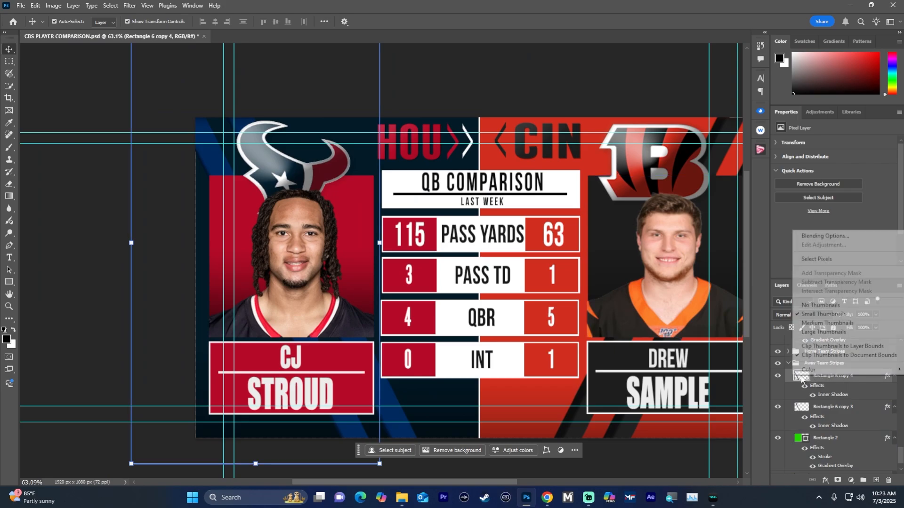
{"action": "left_click", "coordinate": [825, 237]}
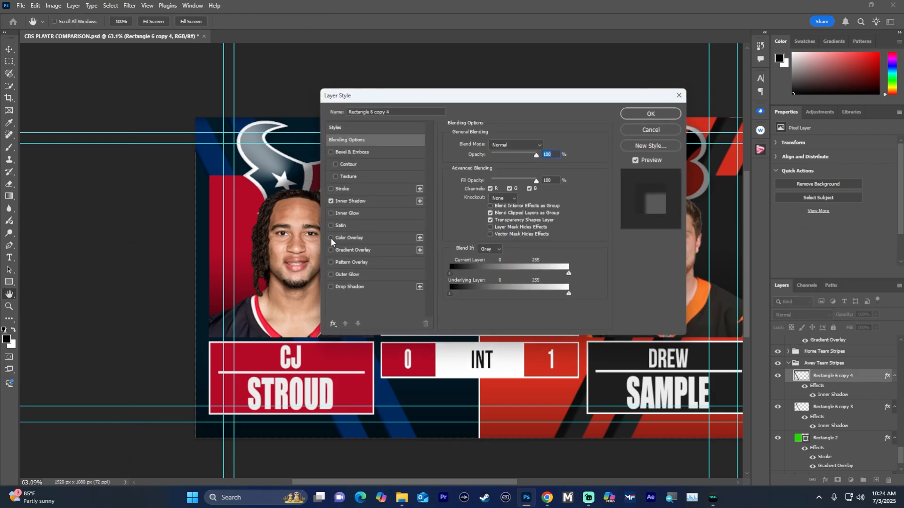
{"action": "left_click", "coordinate": [331, 238]}
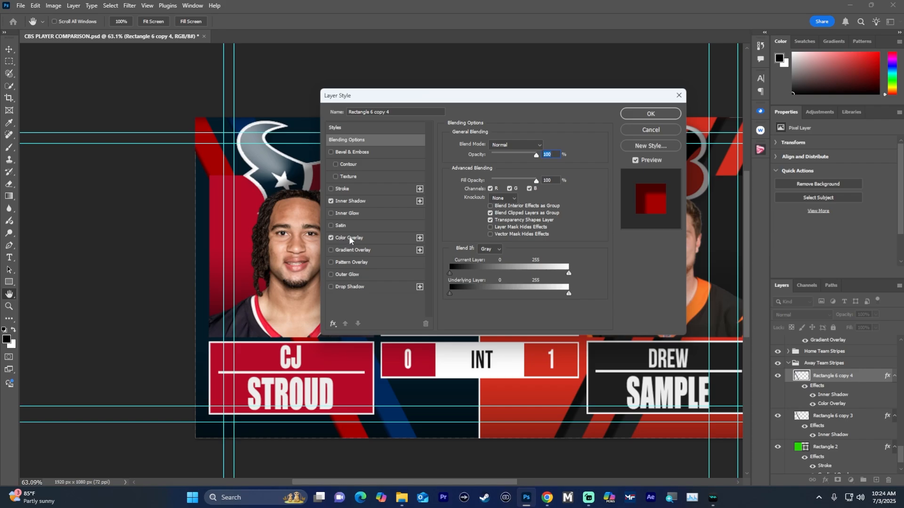
{"action": "left_click", "coordinate": [348, 238]}
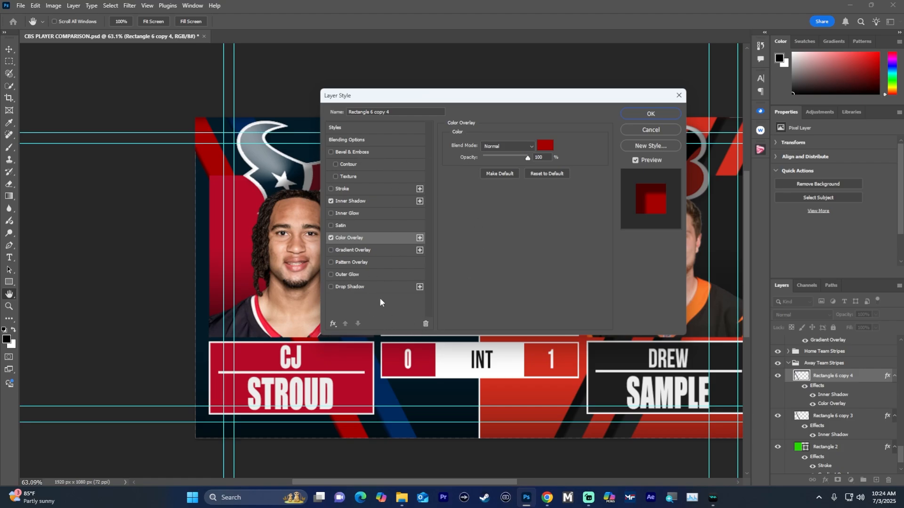
{"action": "left_click", "coordinate": [330, 261]}
{"action": "left_click", "coordinate": [330, 262]}
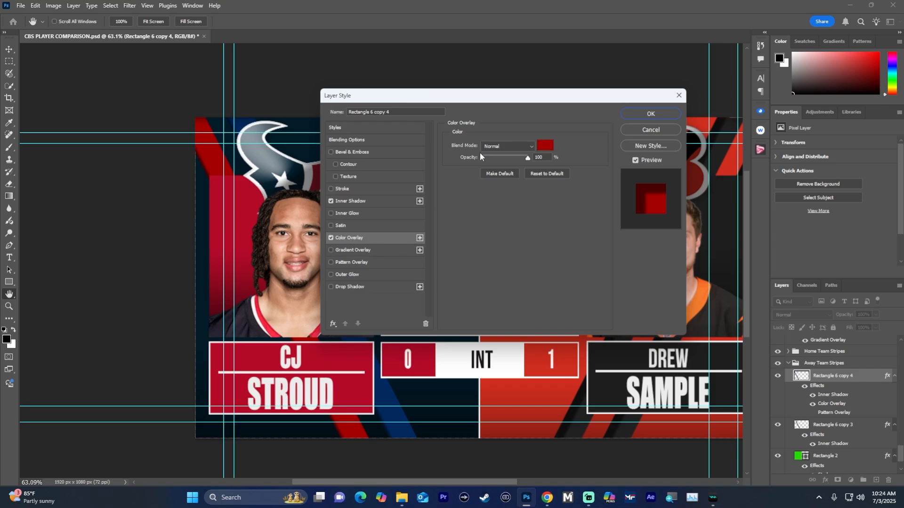
Step: Set the outer stripe's overlay color to b60b28, sampled from the red panel behind the Texans player, and apply the style
{"action": "left_click", "coordinate": [545, 147]}
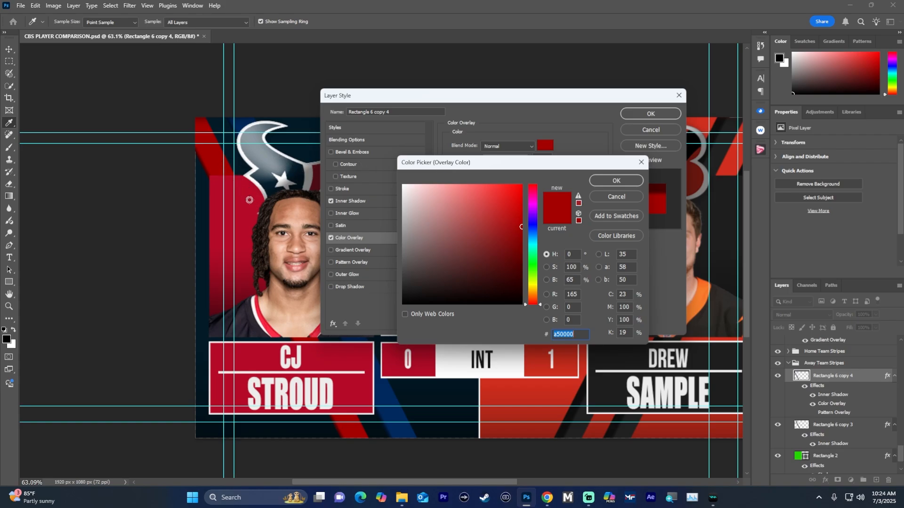
{"action": "left_click", "coordinate": [252, 198]}
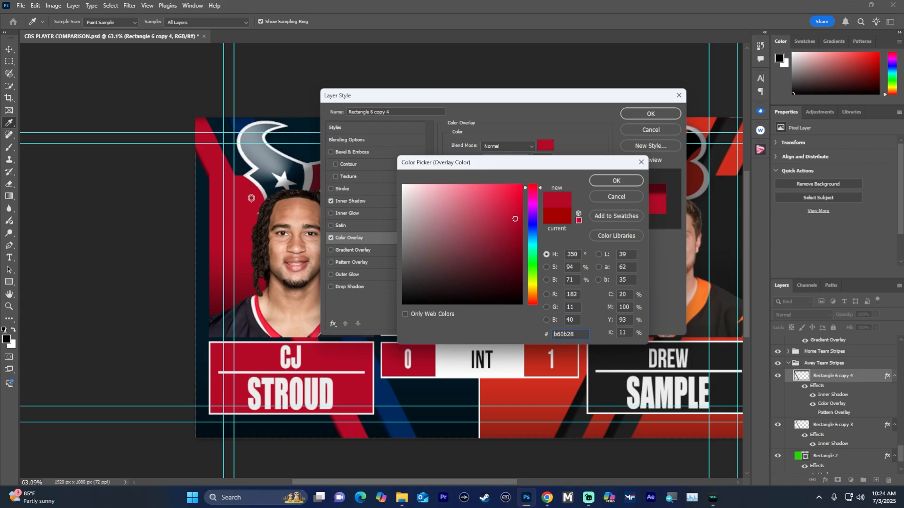
{"action": "left_click", "coordinate": [607, 180]}
{"action": "left_click", "coordinate": [650, 114]}
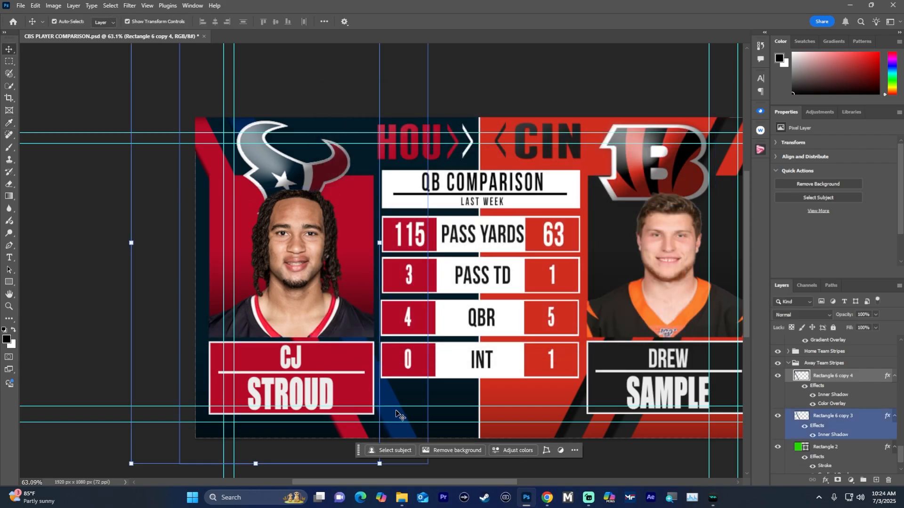
Step: Add a Color Overlay effect to the remaining blue Texans stripe, layer Rectangle 6 copy 3
{"action": "left_click", "coordinate": [411, 433]}
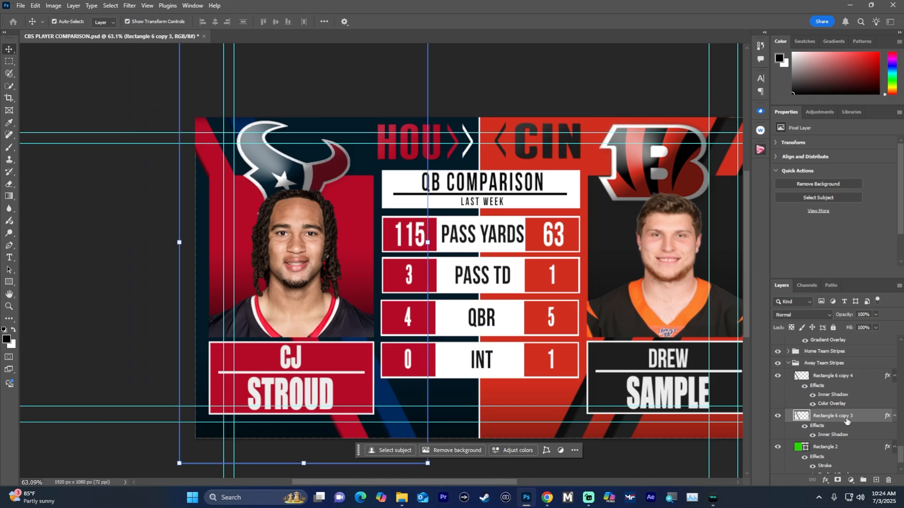
{"action": "right_click", "coordinate": [822, 416]}
{"action": "left_click", "coordinate": [782, 396]}
{"action": "right_click", "coordinate": [802, 417]}
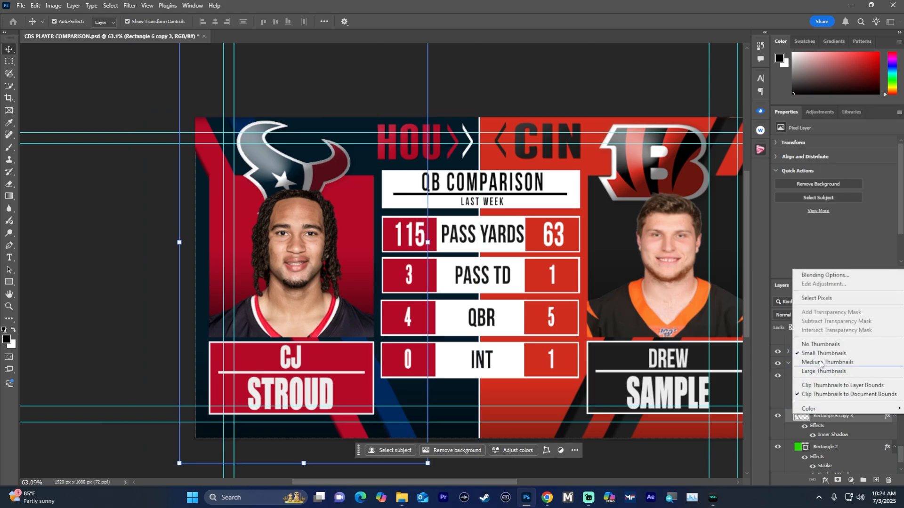
{"action": "left_click", "coordinate": [820, 276]}
{"action": "left_click", "coordinate": [331, 237]}
{"action": "left_click", "coordinate": [346, 238]}
Step: Set the inner Texans stripe's overlay color to white and apply the style
{"action": "left_click", "coordinate": [545, 145]}
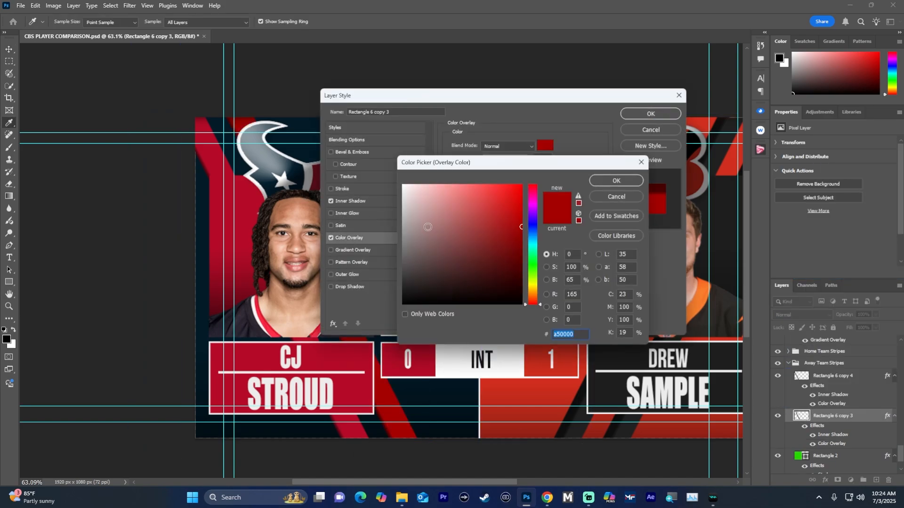
{"action": "left_click", "coordinate": [402, 190]}
{"action": "left_click", "coordinate": [618, 180]}
{"action": "left_click", "coordinate": [650, 113]}
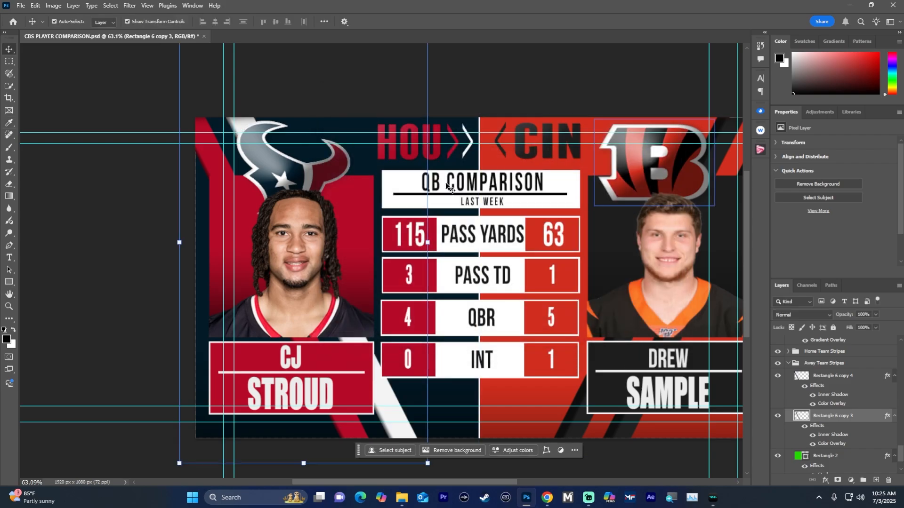
Step: Replace the Texans' PASS YARDS value with 360 and commit the text
{"action": "double_click", "coordinate": [406, 242]}
{"action": "type", "text": "360"}
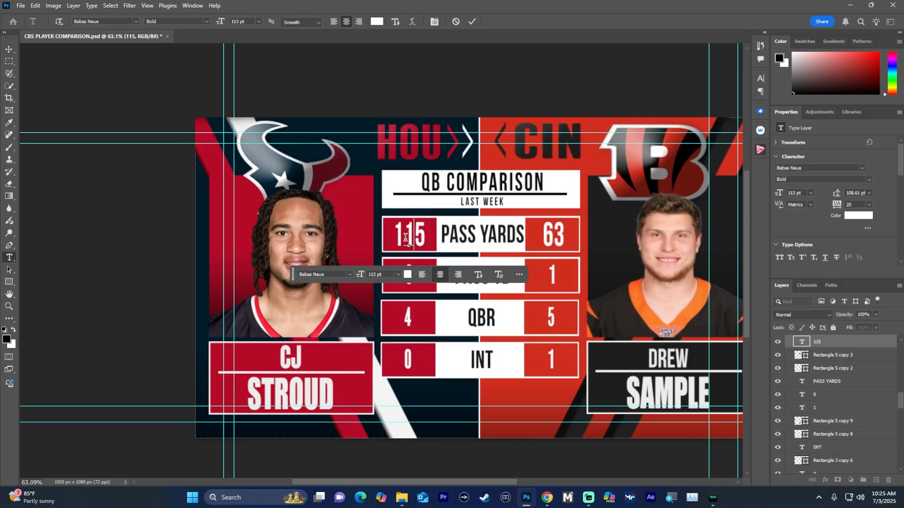
{"action": "left_click", "coordinate": [472, 22]}
{"action": "key", "text": "v"}
{"action": "left_click", "coordinate": [434, 102]}
Step: Open the Texans' PASS TD value for editing and commit it
{"action": "double_click", "coordinate": [411, 277]}
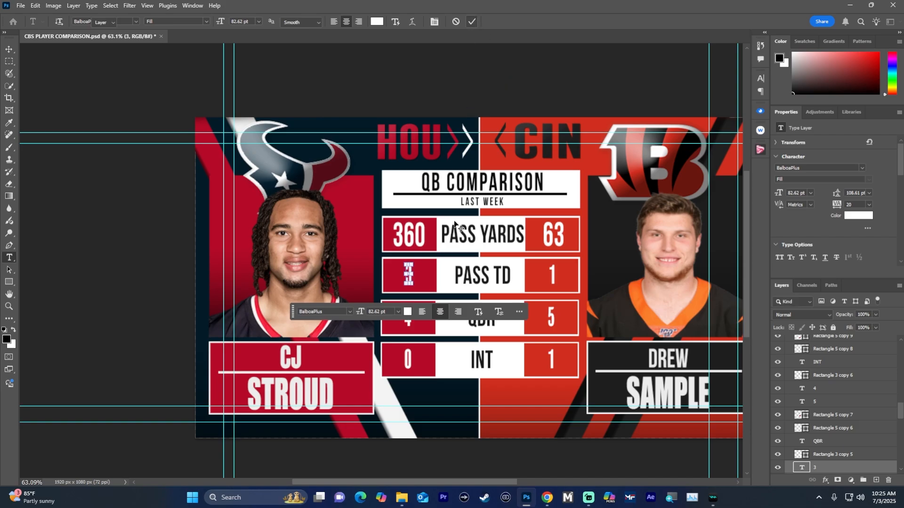
{"action": "key", "text": "ctrl+Return"}
{"action": "key", "text": "v"}
Step: Replace the Texans' QBR value with 98.2 and commit the text
{"action": "left_click", "coordinate": [408, 333]}
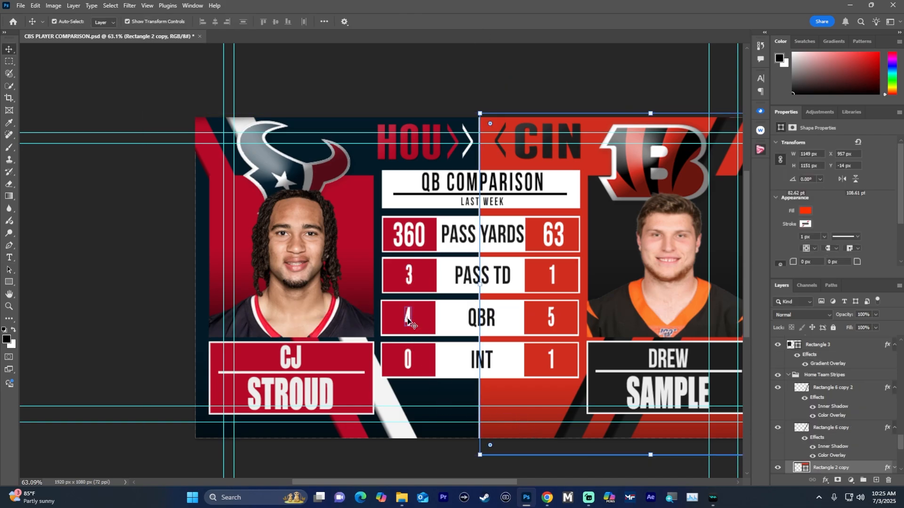
{"action": "double_click", "coordinate": [408, 318]}
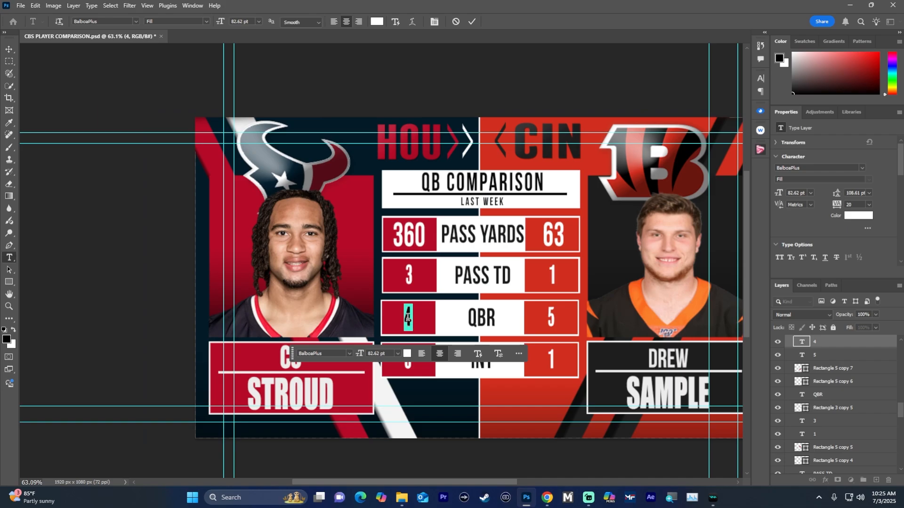
{"action": "type", "text": "98."}
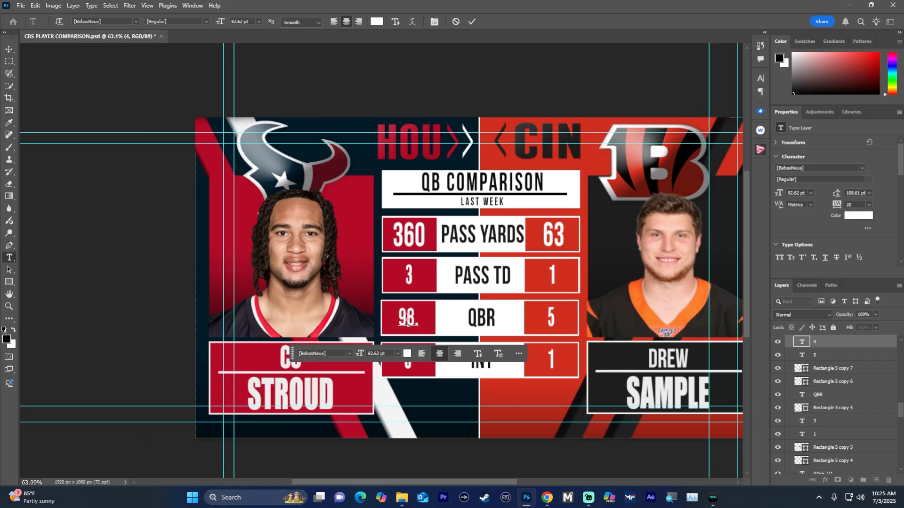
{"action": "type", "text": "2"}
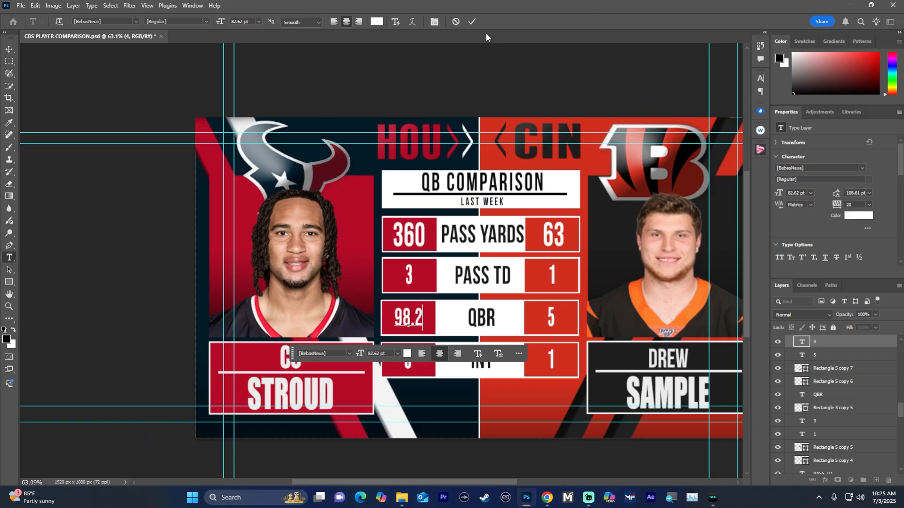
{"action": "left_click", "coordinate": [471, 21]}
{"action": "left_click", "coordinate": [468, 205]}
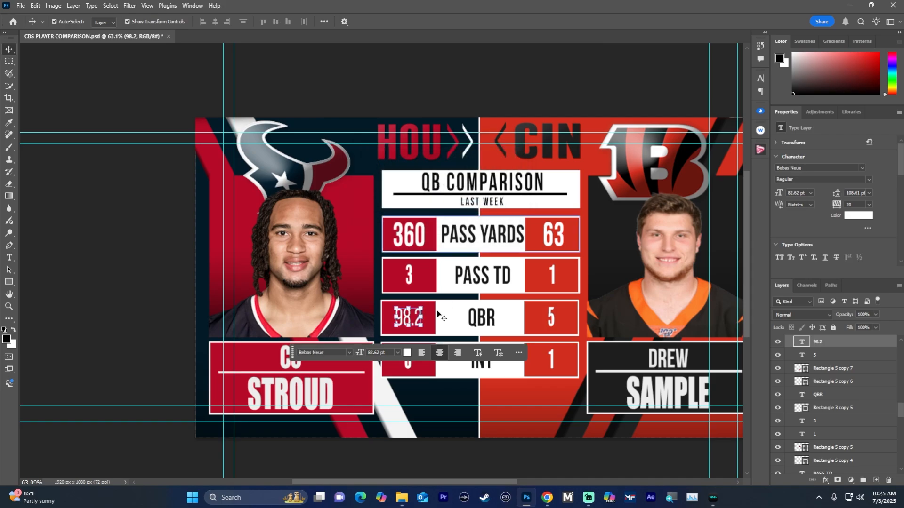
Step: Set the Texans' QBR value to the Bold style of Bebas Neue and commit it
{"action": "double_click", "coordinate": [408, 317]}
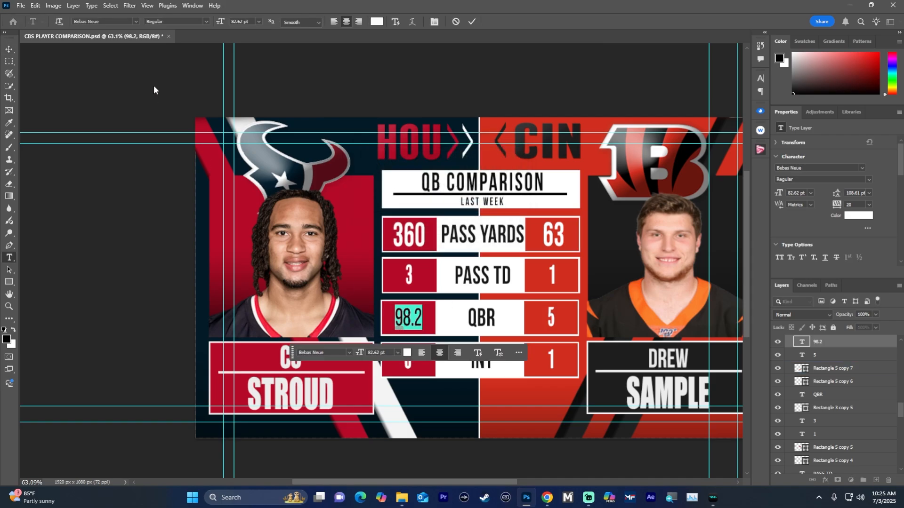
{"action": "left_click", "coordinate": [205, 22]}
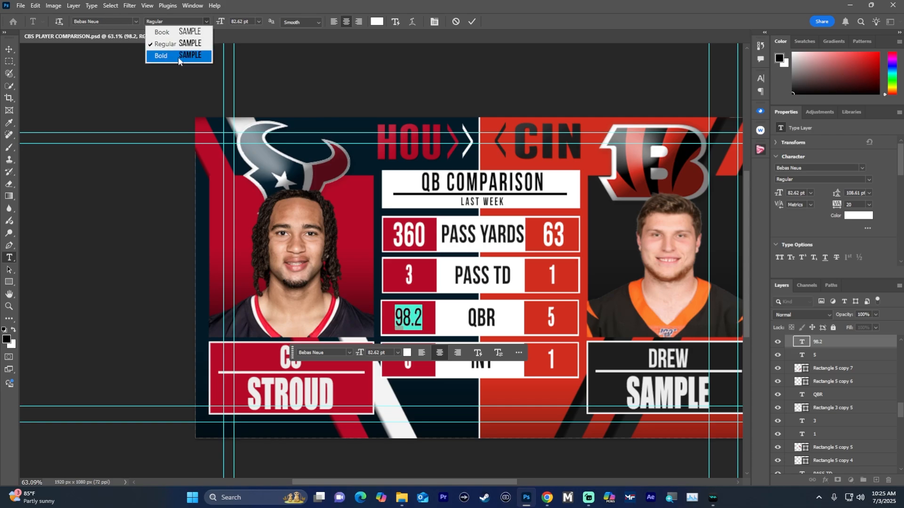
{"action": "left_click", "coordinate": [160, 56]}
{"action": "left_click", "coordinate": [471, 21]}
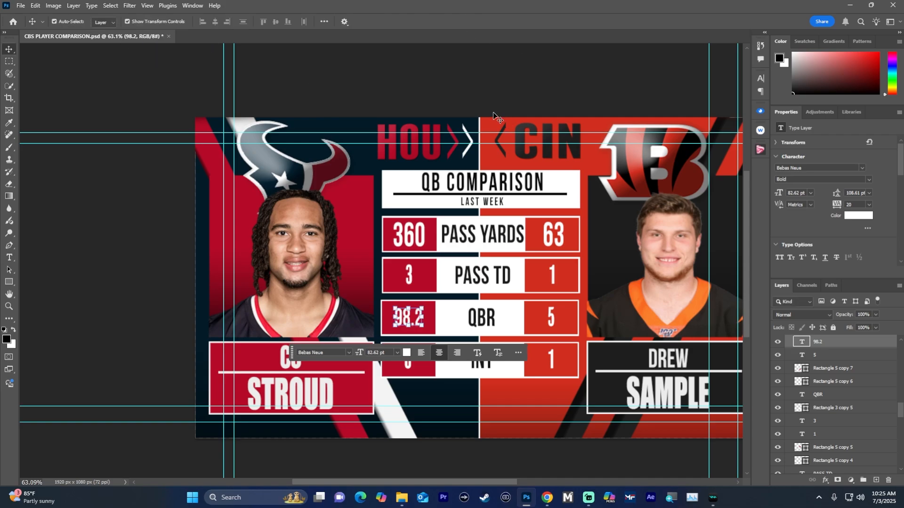
Step: Replace the Texans' INT value with 1 and commit the text
{"action": "double_click", "coordinate": [408, 362]}
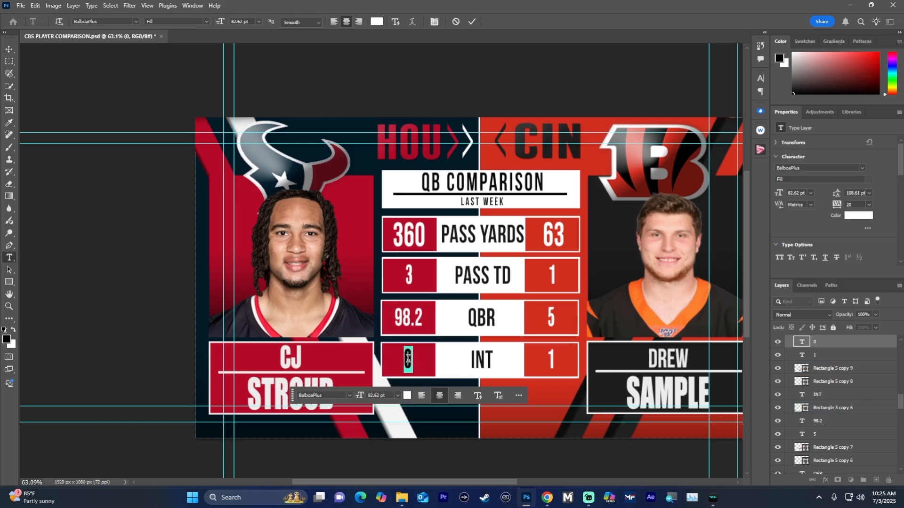
{"action": "type", "text": "1"}
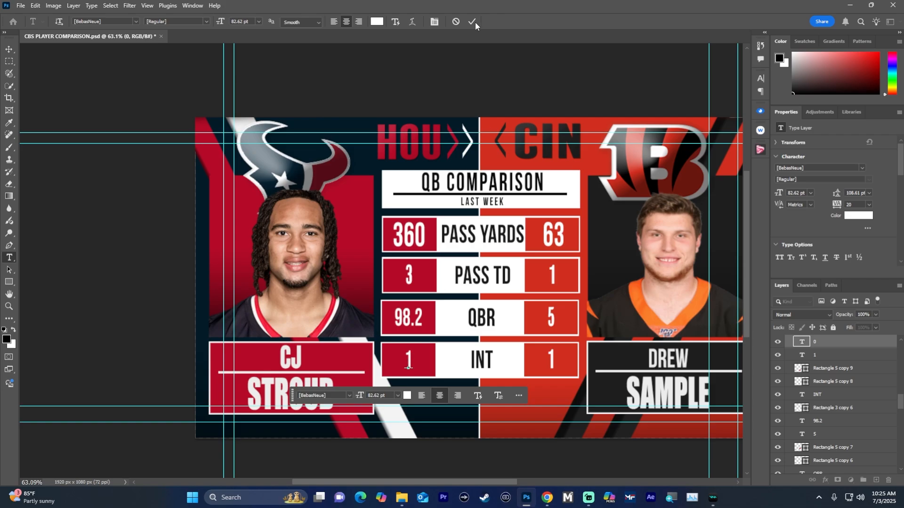
{"action": "left_click", "coordinate": [471, 21]}
{"action": "key", "text": "v"}
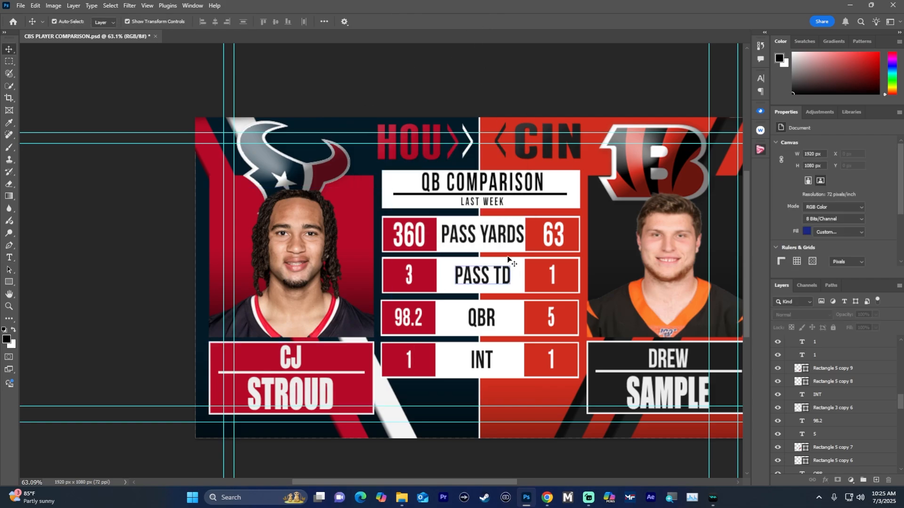
Step: Enlarge the Mahomes image in its frame and reposition it to fill the player box
{"action": "left_click_drag", "start_coordinate": [443, 482], "coordinate": [462, 484]}
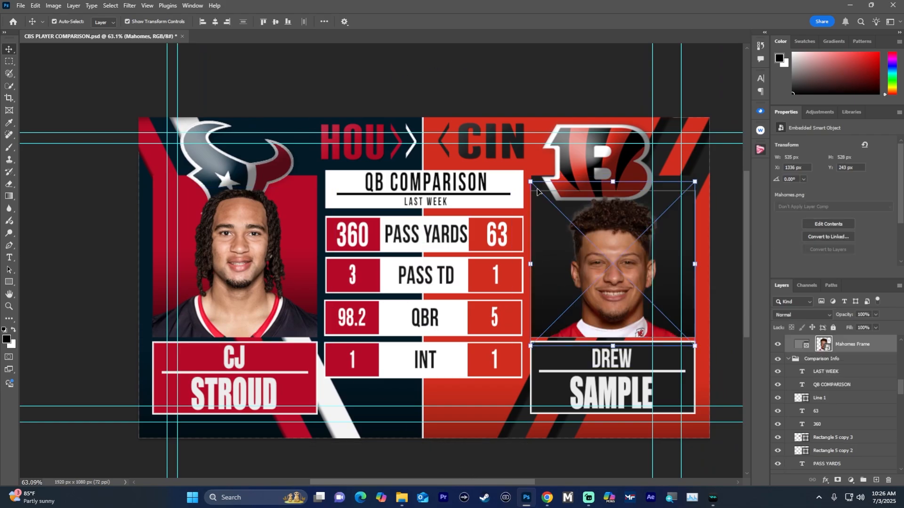
{"action": "left_click_drag", "start_coordinate": [531, 182], "coordinate": [505, 158]}
{"action": "left_click_drag", "start_coordinate": [626, 245], "coordinate": [625, 258]}
Step: Swap the Bengals logo for the Kansas City Chiefs logo, placed behind Mahomes' head, and paste the layer style onto it
{"action": "left_click", "coordinate": [597, 156]}
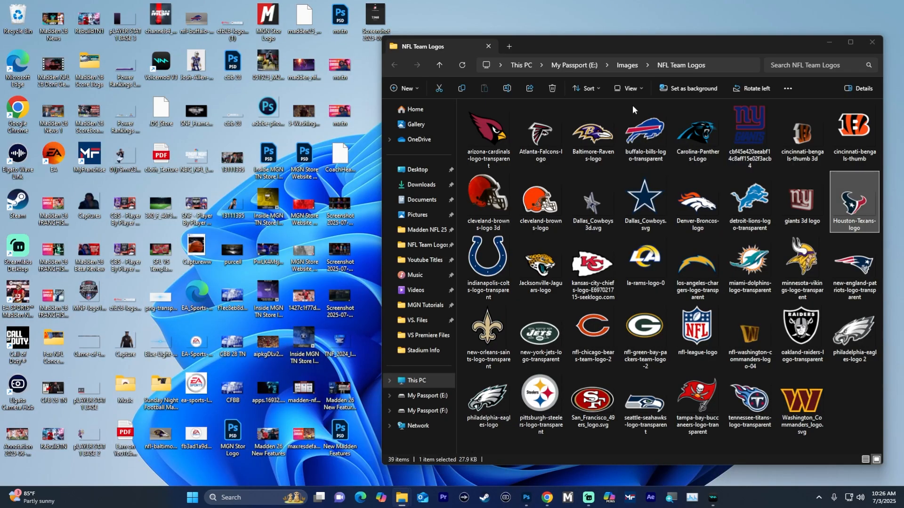
{"action": "left_click_drag", "start_coordinate": [593, 259], "coordinate": [596, 175]}
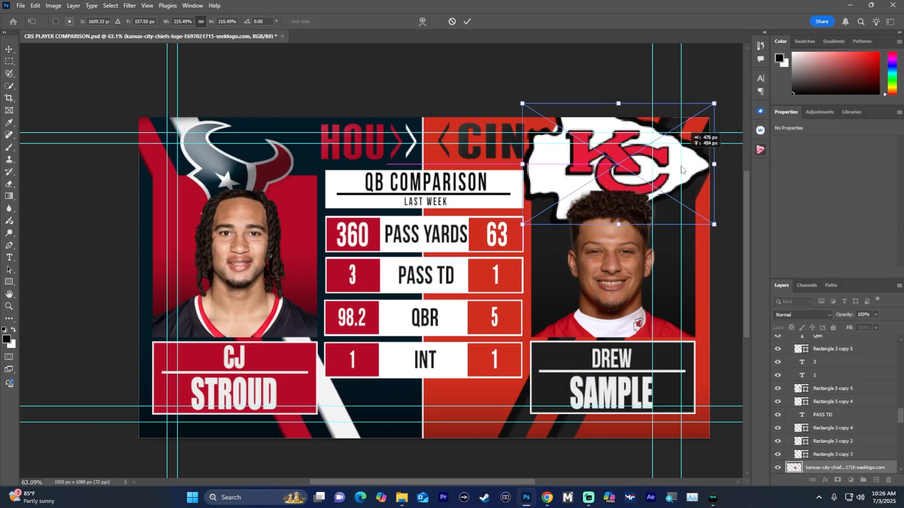
{"action": "key", "text": "Return"}
{"action": "right_click", "coordinate": [830, 434]}
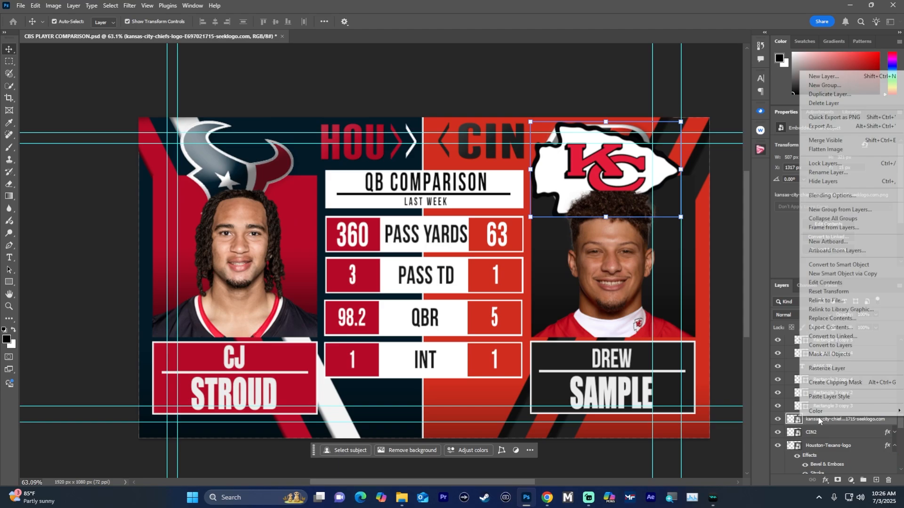
{"action": "key", "text": "Escape"}
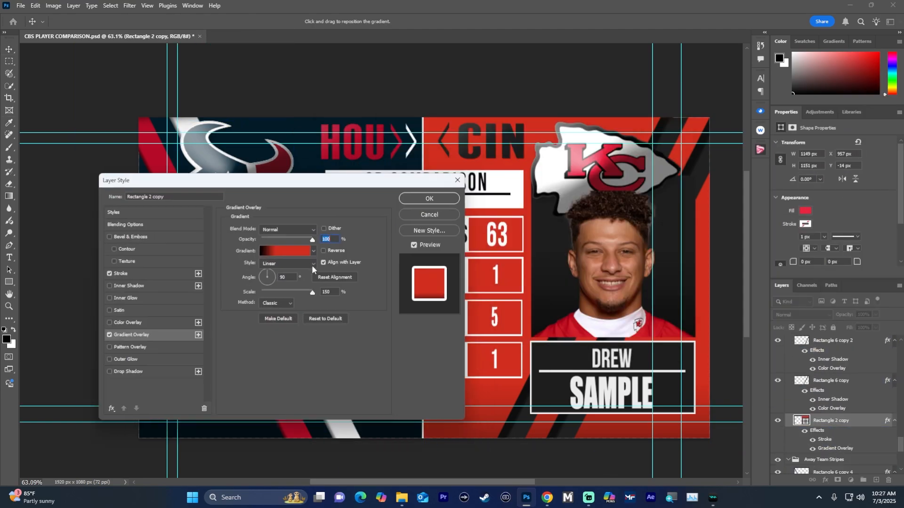
Step: Change the gradient overlay of the orange background, layer Rectangle 2 copy, to a dark Chiefs red
{"action": "left_click", "coordinate": [311, 265]}
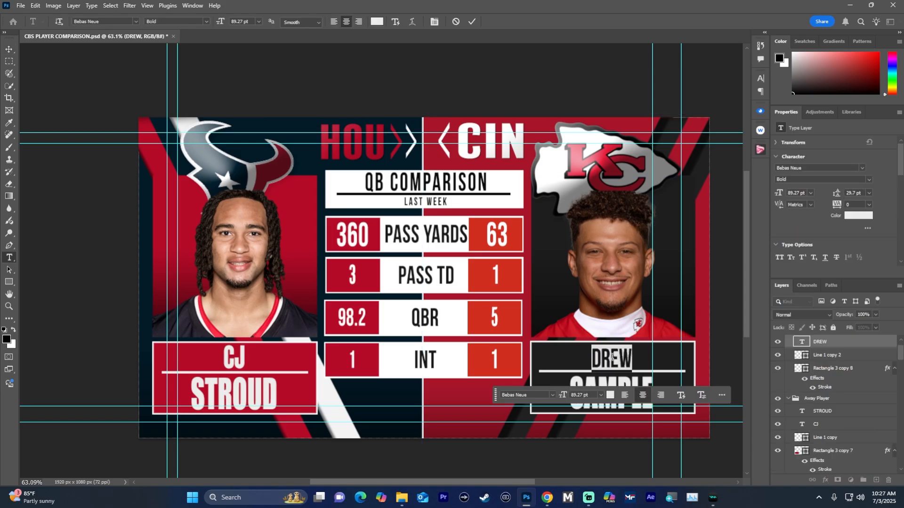
Step: Replace the name DREW SAMPLE with PATRICK MAHOMES, setting the first name in Bebas Neue Bold
{"action": "type", "text": "PATRICK"}
{"action": "left_click", "coordinate": [135, 22]}
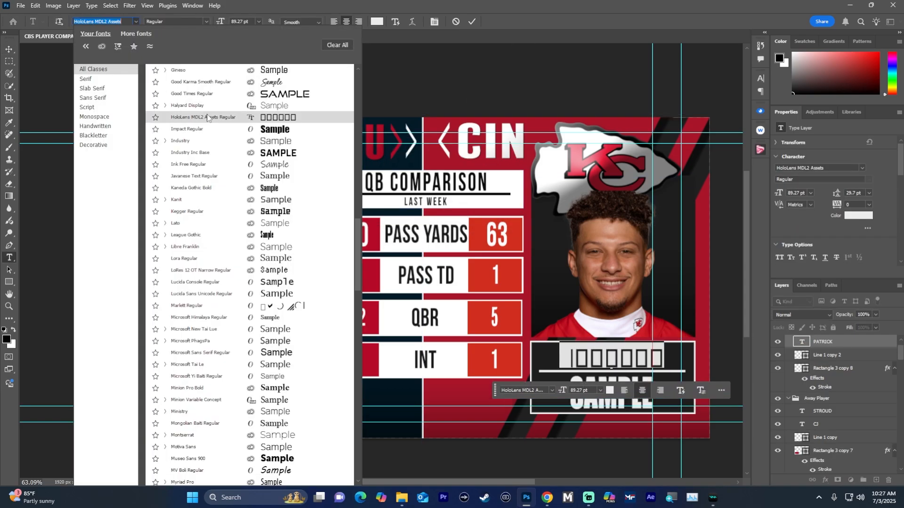
{"action": "scroll", "coordinate": [196, 185], "scroll_direction": "up", "scroll_amount": 2}
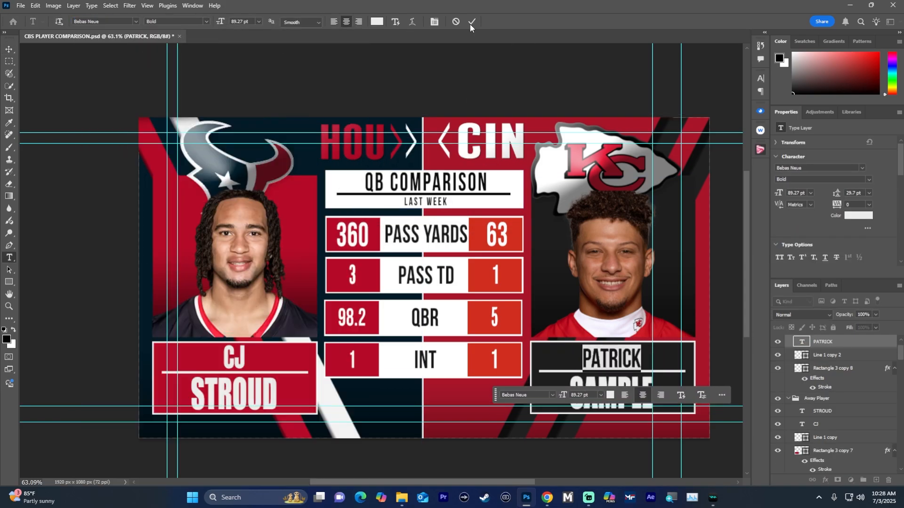
{"action": "type", "text": "MAHOMES"}
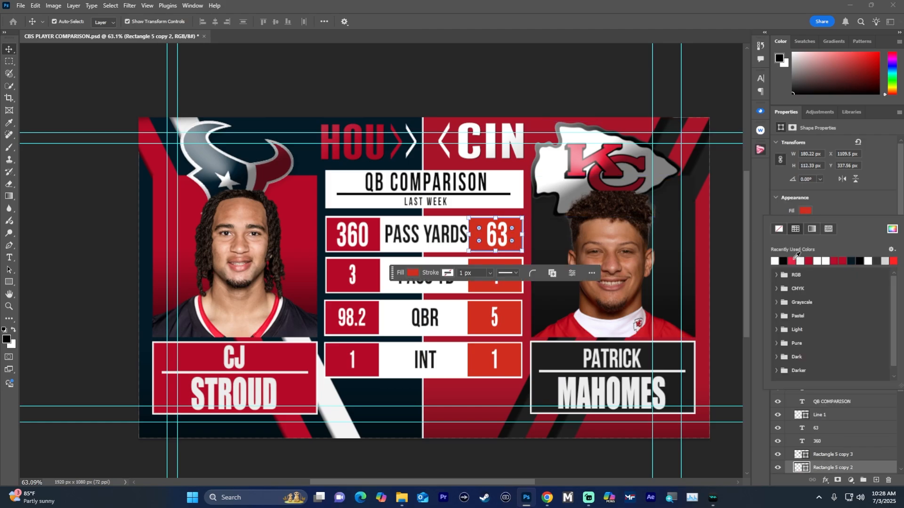
Step: Fill the four orange stat boxes on the Chiefs side with the recently used bright red
{"action": "left_click", "coordinate": [792, 261]}
{"action": "left_click", "coordinate": [509, 278]}
{"action": "left_click", "coordinate": [804, 211]}
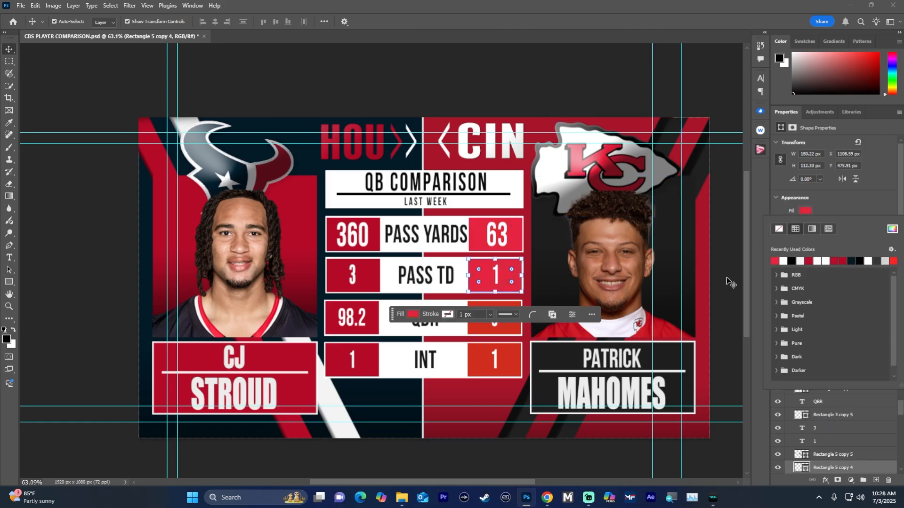
{"action": "left_click", "coordinate": [792, 260]}
{"action": "left_click", "coordinate": [508, 318]}
{"action": "left_click", "coordinate": [804, 211]}
{"action": "left_click", "coordinate": [792, 260]}
{"action": "left_click", "coordinate": [513, 358]}
Step: Replace the Chiefs' PASS YARDS value with 290 and commit the text
{"action": "double_click", "coordinate": [497, 234]}
{"action": "type", "text": "290"}
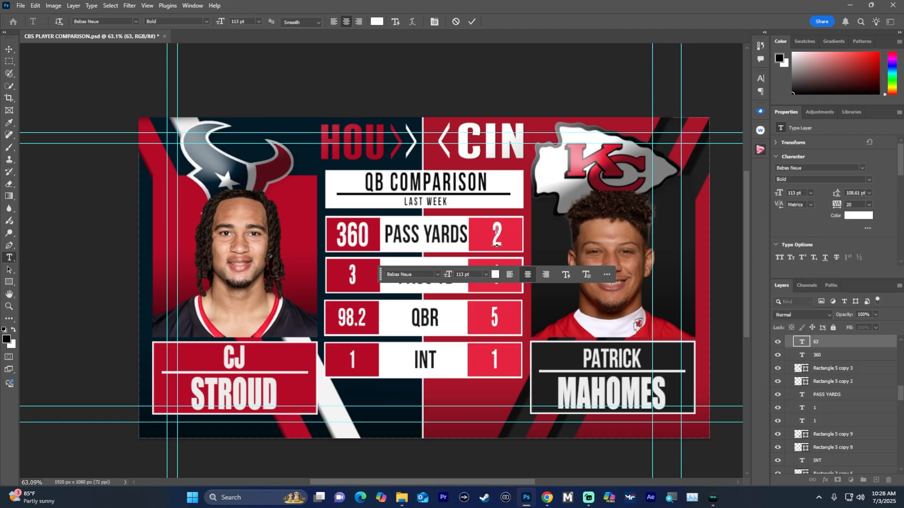
{"action": "left_click", "coordinate": [513, 79]}
Step: Replace the Chiefs' PASS TD value with 4 and commit the text
{"action": "double_click", "coordinate": [495, 275]}
{"action": "type", "text": "4"}
{"action": "left_click", "coordinate": [513, 56]}
{"action": "double_click", "coordinate": [498, 274]}
{"action": "left_click", "coordinate": [471, 21]}
Step: Replace the Chiefs' QBR value with 120.2 and commit the text
{"action": "double_click", "coordinate": [497, 318]}
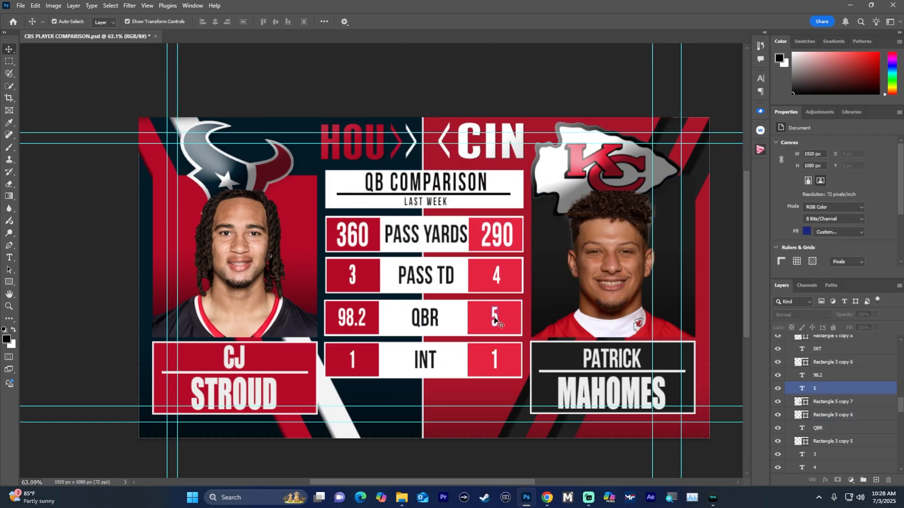
{"action": "type", "text": "120.2"}
{"action": "left_click", "coordinate": [472, 22]}
{"action": "double_click", "coordinate": [490, 317]}
{"action": "left_click", "coordinate": [471, 21]}
{"action": "left_click", "coordinate": [493, 79]}
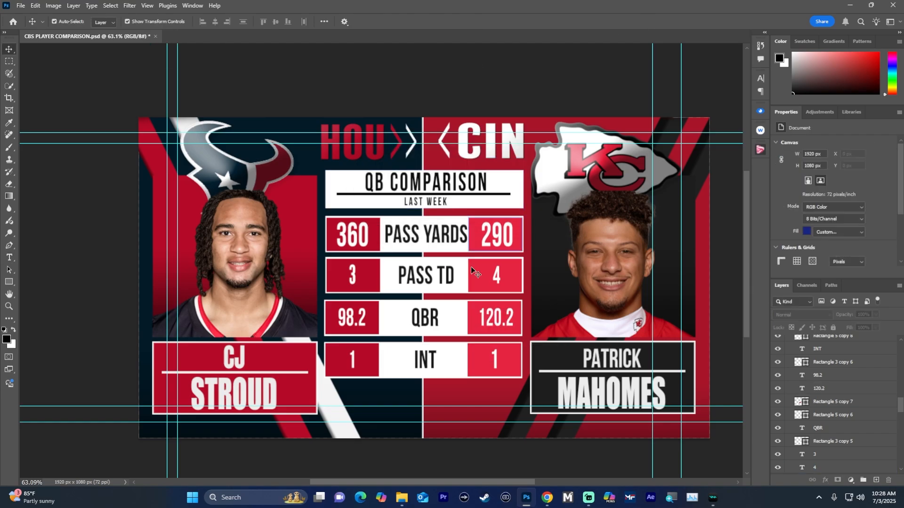
Step: Replace the Chiefs' INT value with 0 and commit the text
{"action": "double_click", "coordinate": [495, 360]}
{"action": "type", "text": "0"}
{"action": "left_click", "coordinate": [472, 21]}
{"action": "left_click", "coordinate": [493, 79]}
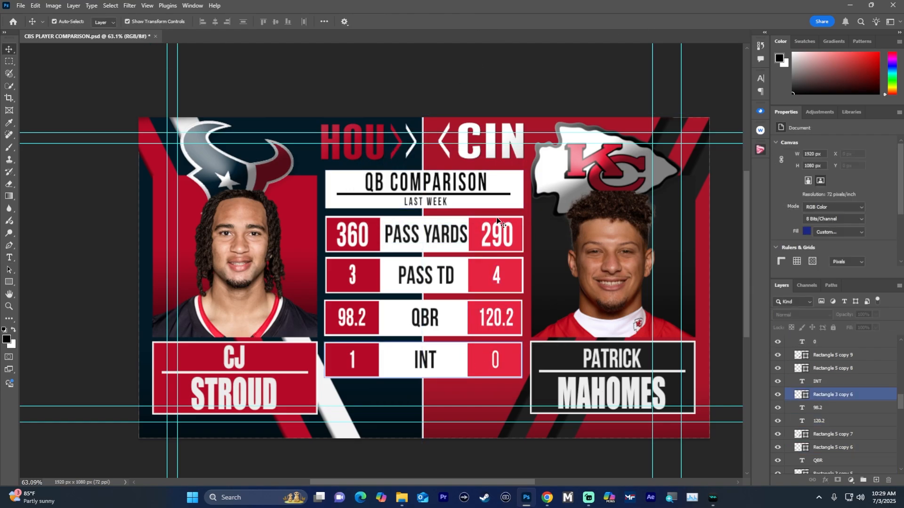
Step: Replace the CIN team abbreviation with KC and commit the text
{"action": "double_click", "coordinate": [492, 141]}
{"action": "type", "text": "KC"}
{"action": "left_click", "coordinate": [472, 21]}
{"action": "left_click", "coordinate": [422, 74]}
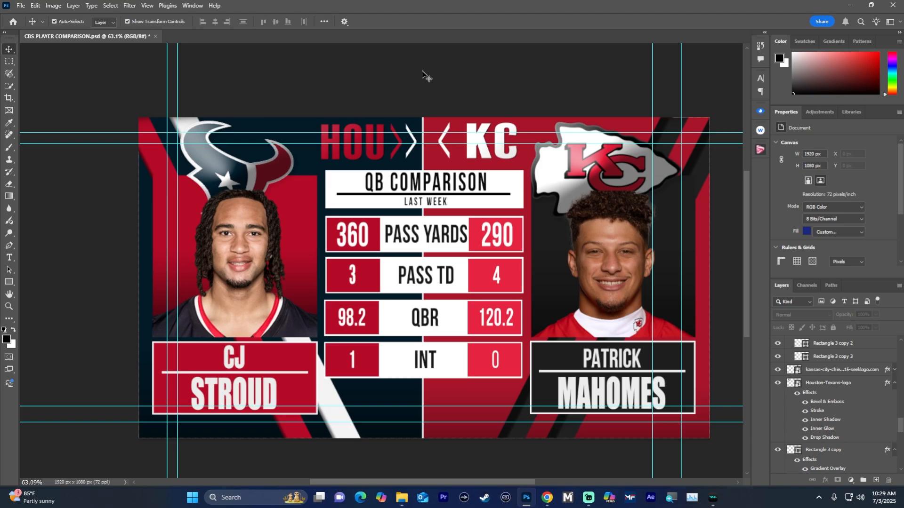
Step: Fill the Mahomes name box, layer Rectangle 3 copy 8, with the bright red of the Chiefs stat boxes
{"action": "left_click", "coordinate": [561, 369]}
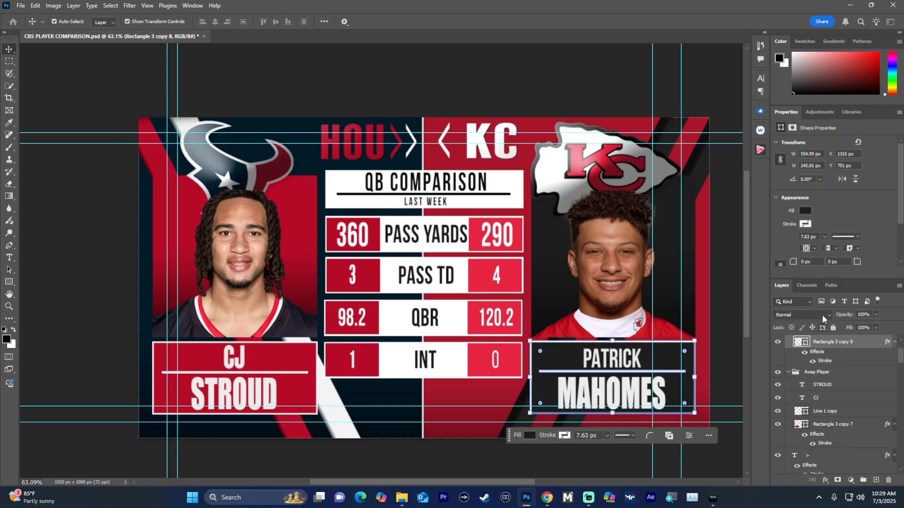
{"action": "left_click", "coordinate": [806, 211]}
{"action": "left_click", "coordinate": [783, 260]}
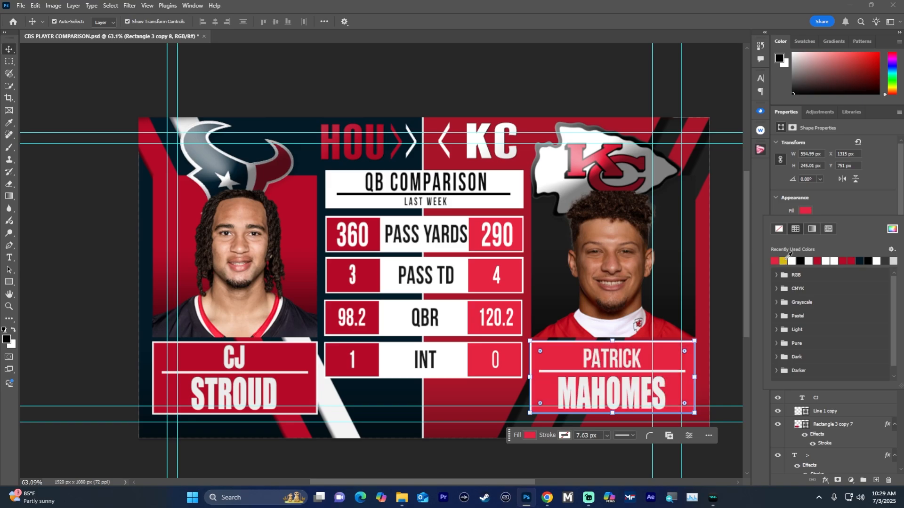
{"action": "left_click", "coordinate": [500, 66]}
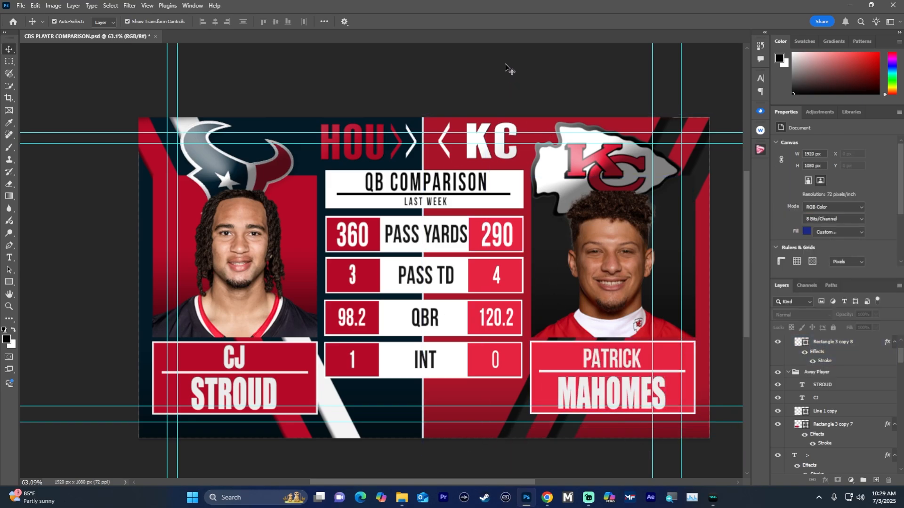
Step: Set the color overlay of the inner Chiefs stripe, layer Rectangle 6 copy, to white (ffffff) and apply the style
{"action": "left_click", "coordinate": [703, 175]}
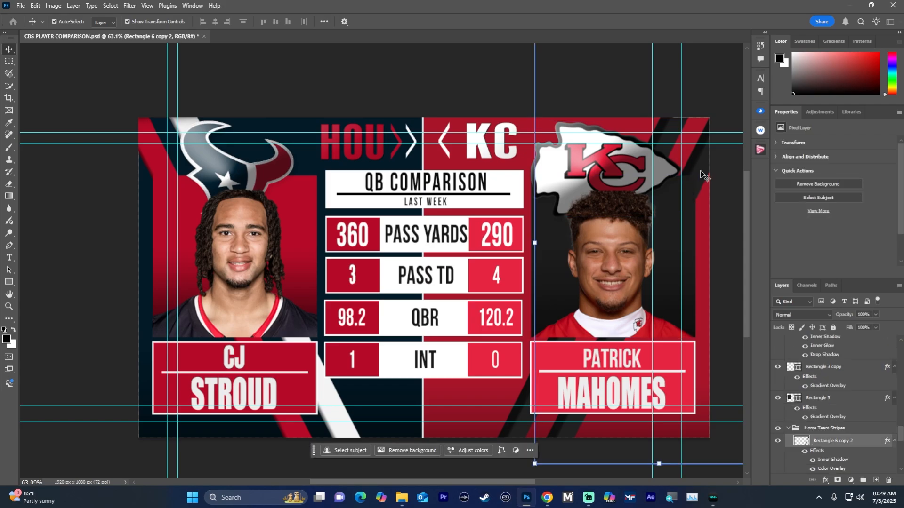
{"action": "left_click", "coordinate": [521, 436]}
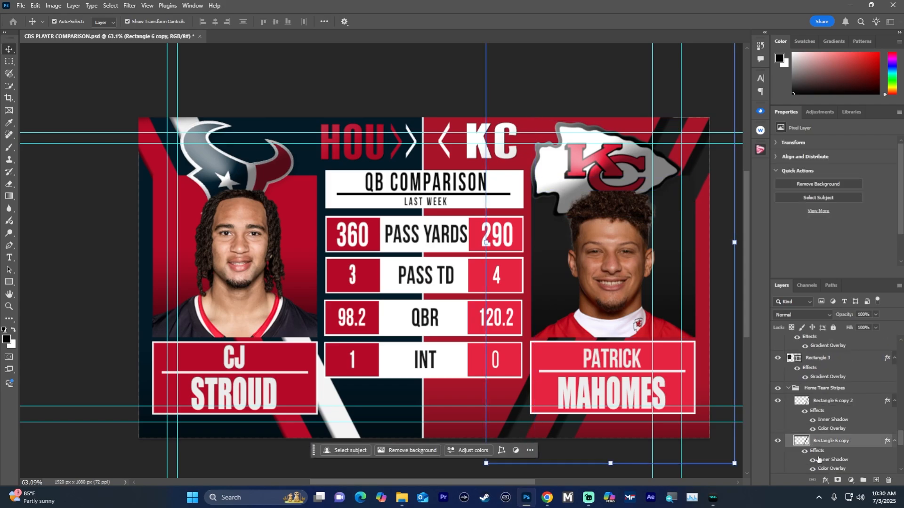
{"action": "double_click", "coordinate": [831, 468]}
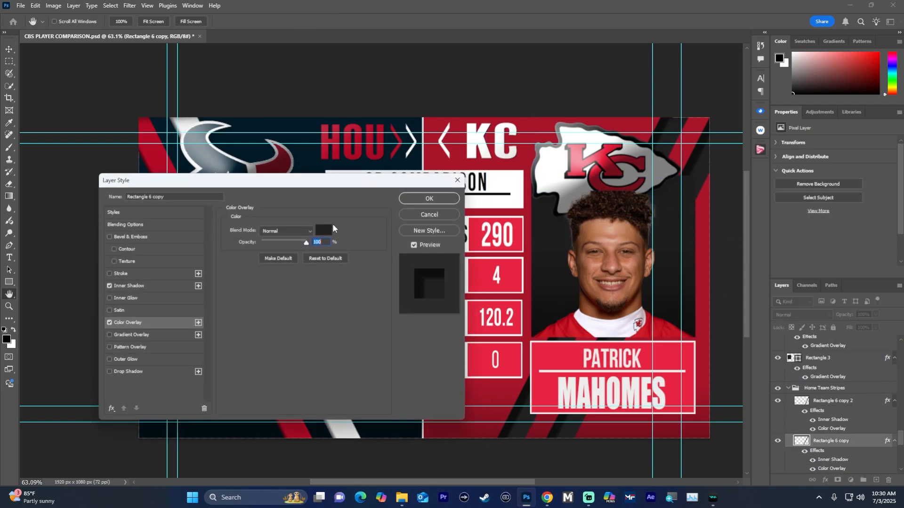
{"action": "left_click", "coordinate": [324, 230]}
{"action": "type", "text": "ffffff"}
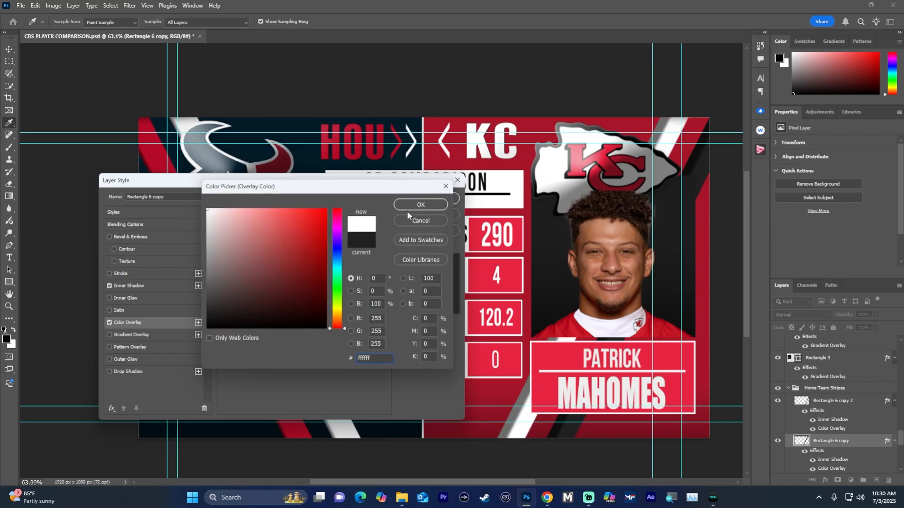
{"action": "left_click", "coordinate": [421, 205]}
{"action": "left_click", "coordinate": [439, 201]}
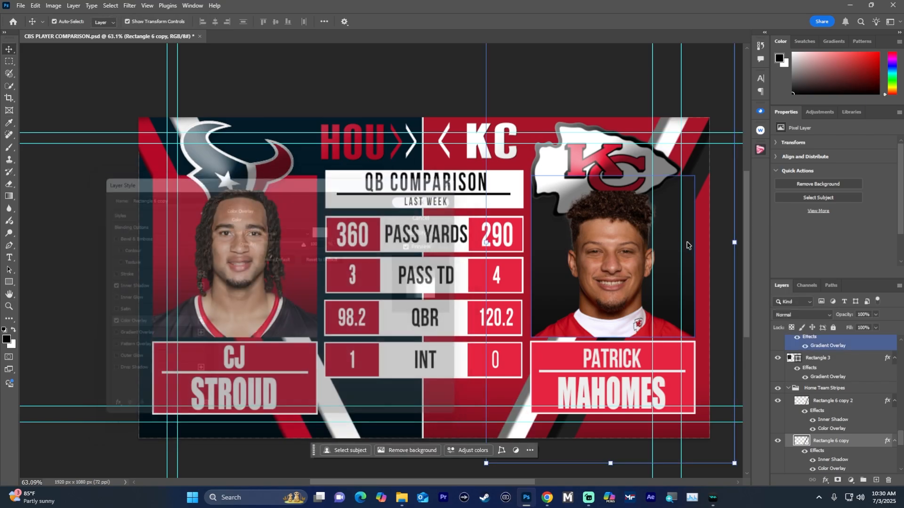
Step: Set the color overlay of the remaining dark Chiefs stripe, layer Rectangle 6 copy 2, to off-white f5f5f5 and apply the style
{"action": "left_click", "coordinate": [834, 429]}
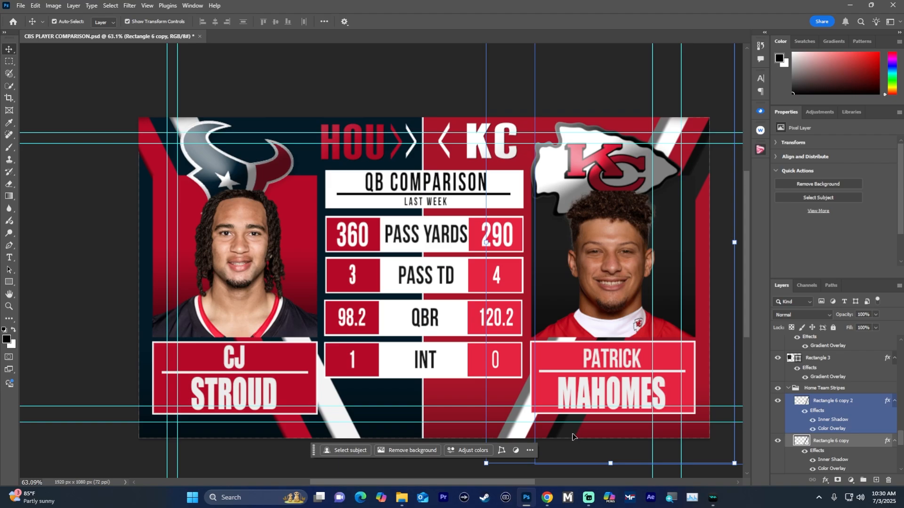
{"action": "double_click", "coordinate": [834, 429]}
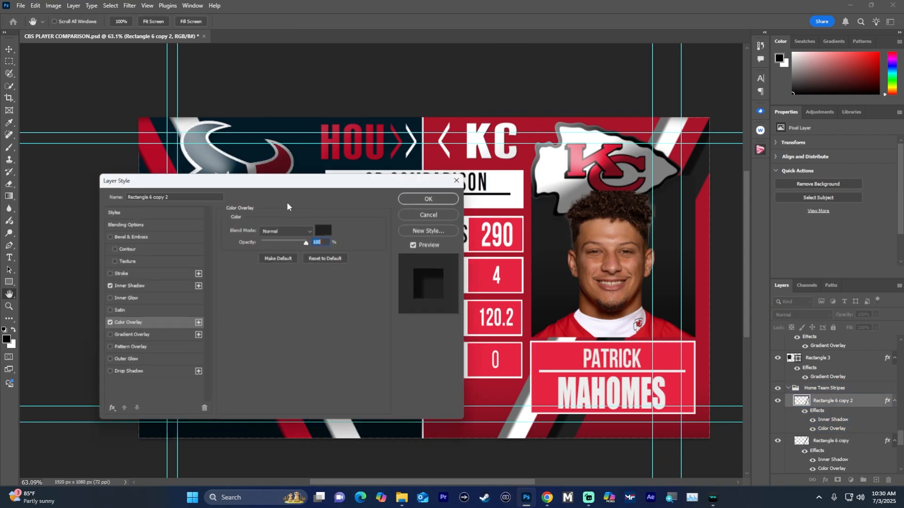
{"action": "left_click", "coordinate": [324, 234]}
{"action": "type", "text": "f5f5f5"}
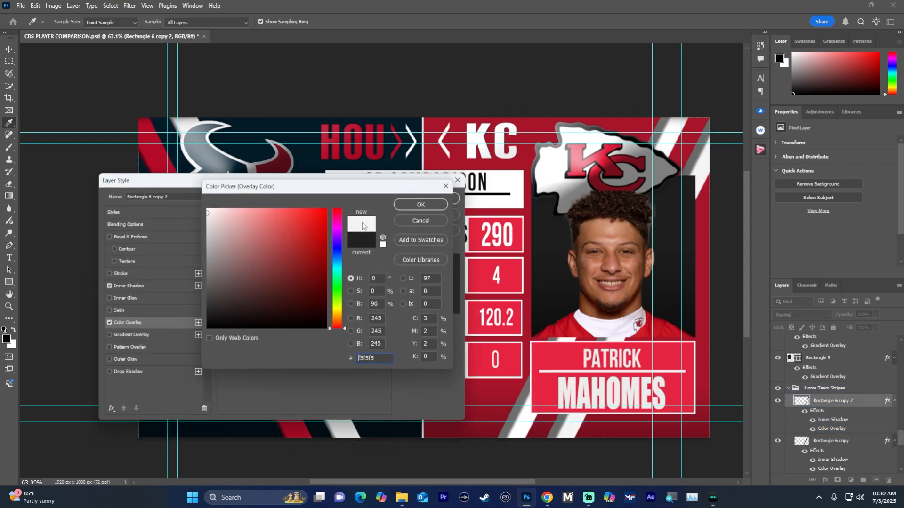
{"action": "left_click", "coordinate": [415, 204]}
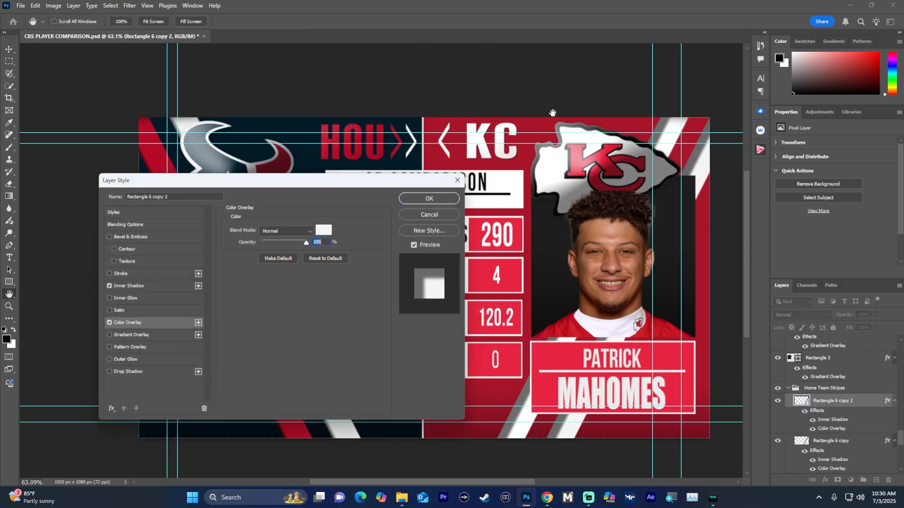
{"action": "left_click", "coordinate": [450, 202]}
Step: Recolor the gradient overlay stop at location 54 to near-white on the Mahomes photo background, layer Rectangle 3 copy, and apply the style
{"action": "left_click", "coordinate": [689, 239]}
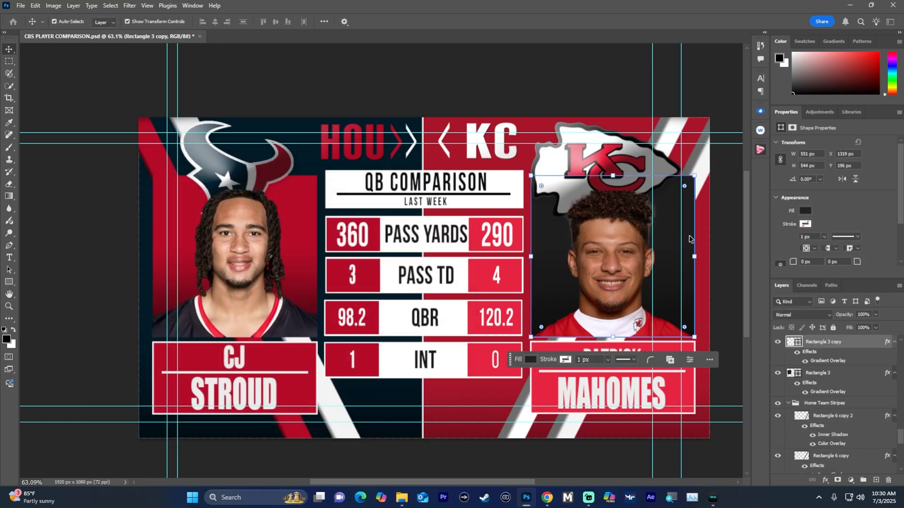
{"action": "double_click", "coordinate": [828, 361]}
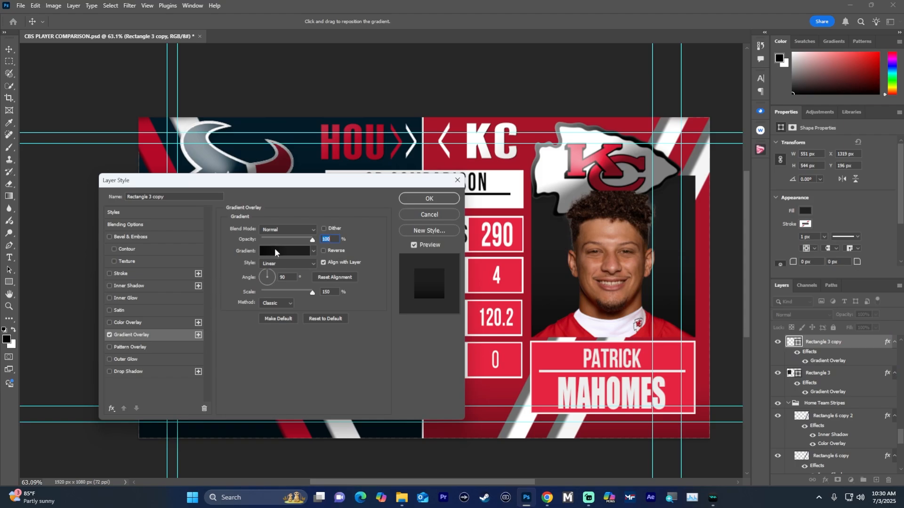
{"action": "left_click", "coordinate": [275, 253]}
{"action": "double_click", "coordinate": [285, 343]}
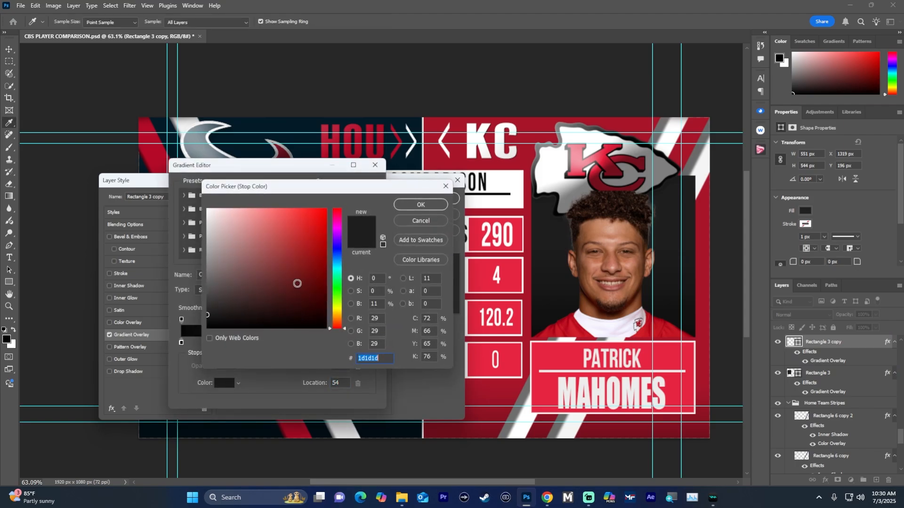
{"action": "left_click_drag", "start_coordinate": [217, 242], "coordinate": [200, 221]}
{"action": "left_click", "coordinate": [420, 205]}
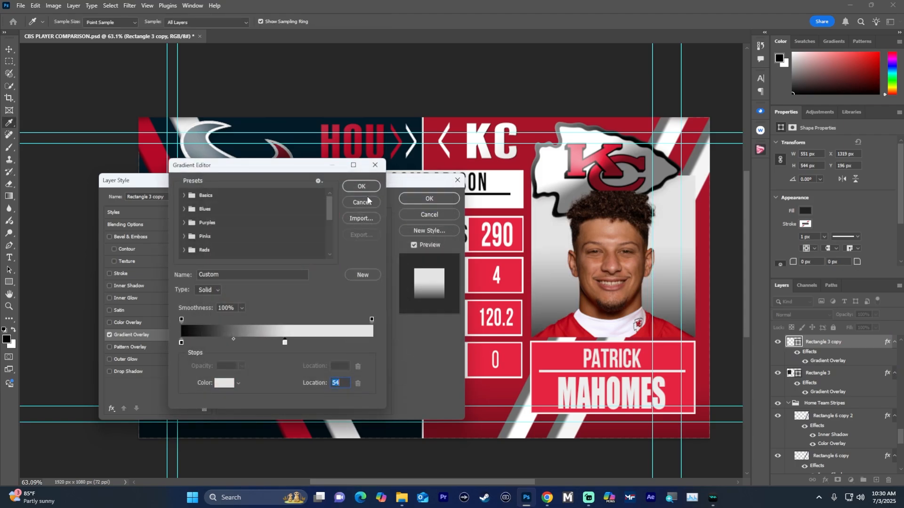
{"action": "left_click", "coordinate": [362, 186]}
{"action": "left_click", "coordinate": [428, 203]}
{"action": "left_click", "coordinate": [433, 188]}
Step: Deselect all layers and save the player comparison document
{"action": "left_click", "coordinate": [466, 87]}
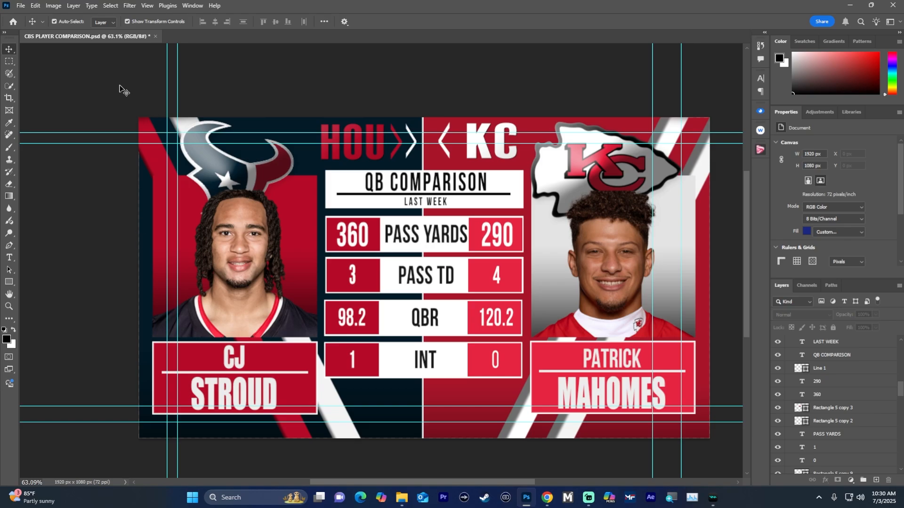
{"action": "left_click", "coordinate": [20, 5]}
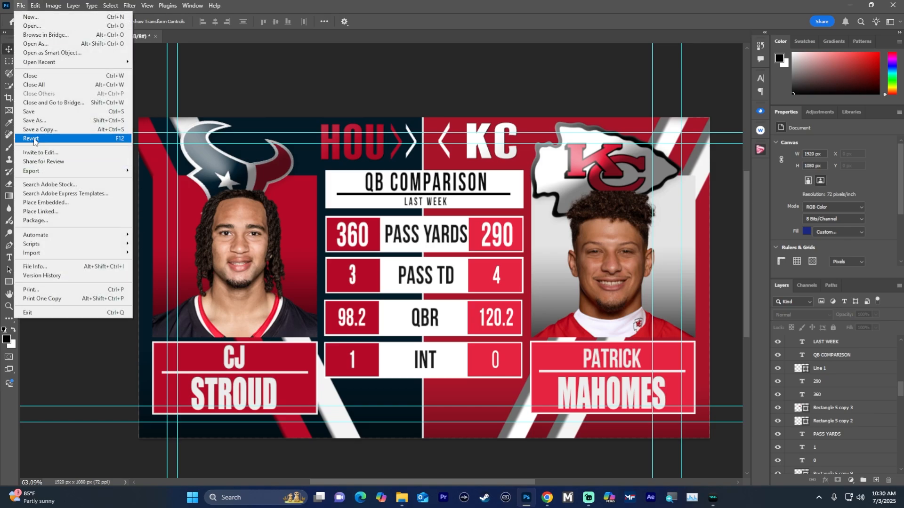
{"action": "left_click", "coordinate": [34, 111]}
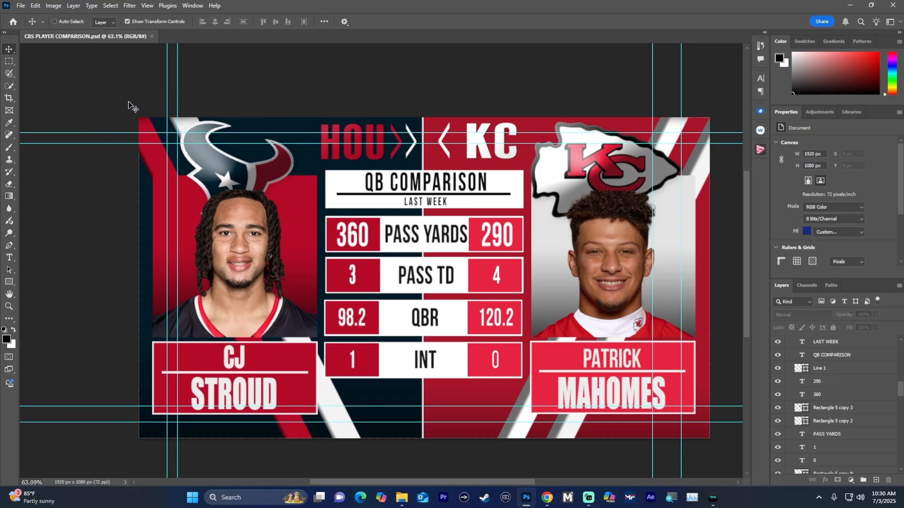
Step: Nudge the HOU abbreviation slightly to the left, deselect it and save the document again
{"action": "key", "text": "ctrl"}
{"action": "left_click", "coordinate": [352, 157]}
{"action": "key", "text": "Left"}
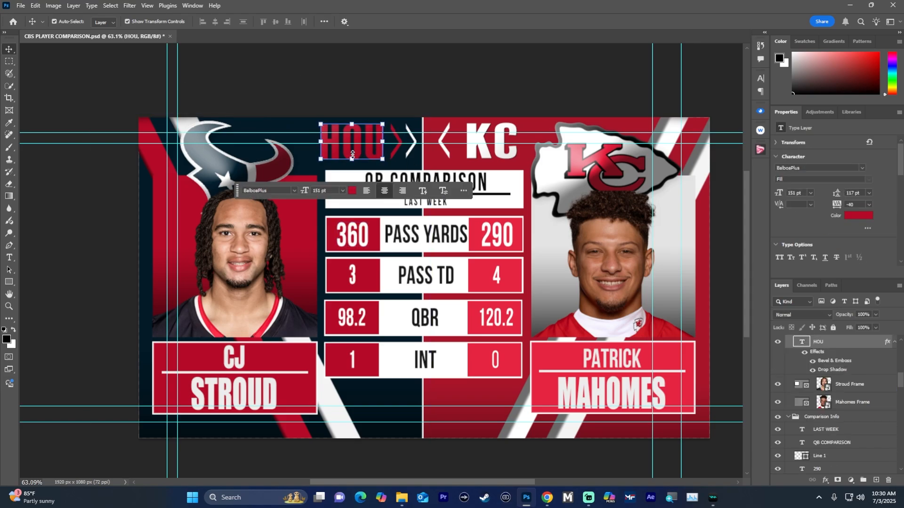
{"action": "left_click", "coordinate": [375, 98]}
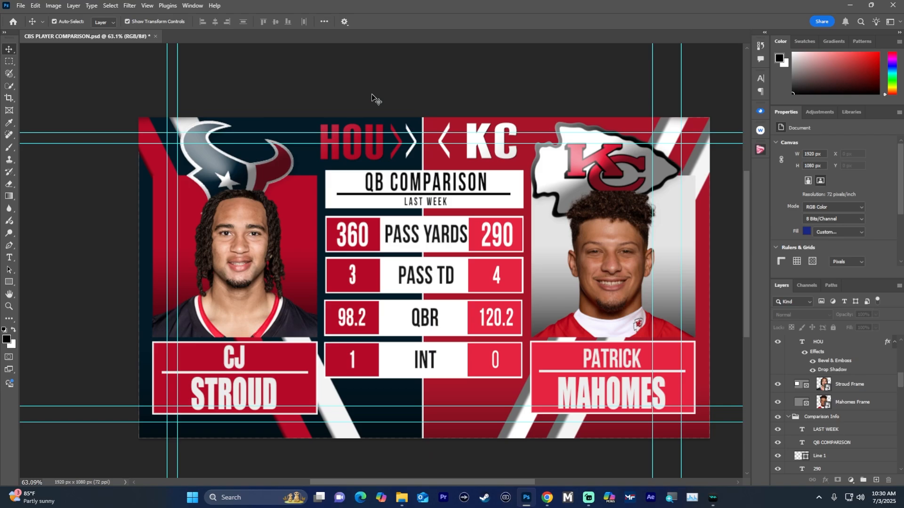
{"action": "key", "text": "ctrl+s"}
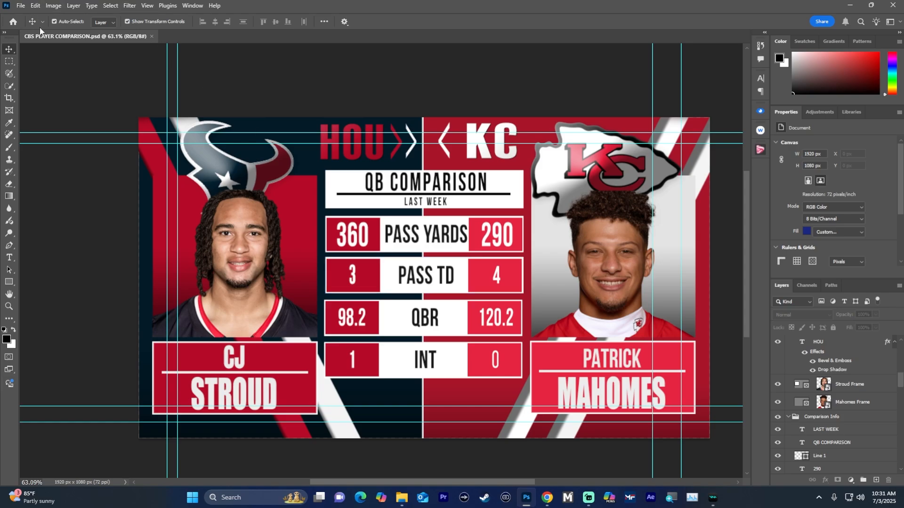
Step: Try to export the comparison graphic as a 1920 x 1080 JPG at quality 7
{"action": "left_click", "coordinate": [21, 6]}
{"action": "mouse_move", "coordinate": [44, 175]}
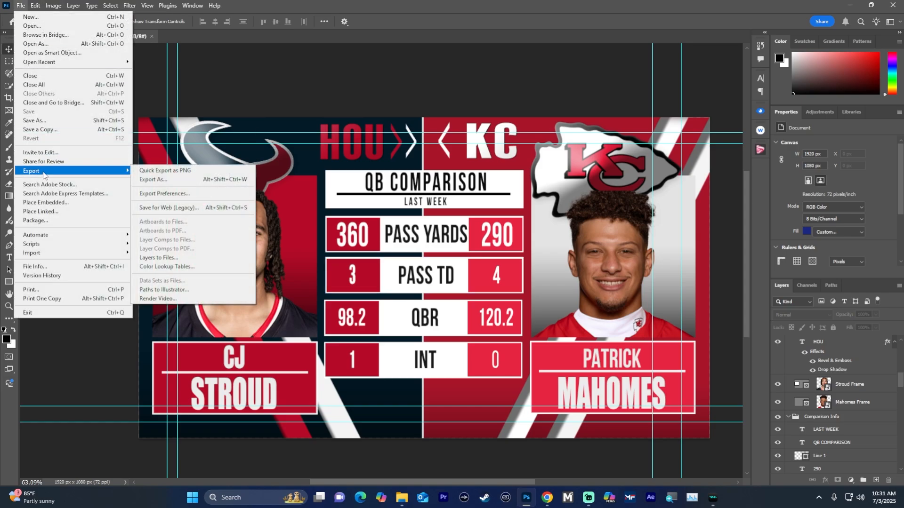
{"action": "left_click", "coordinate": [16, 7]}
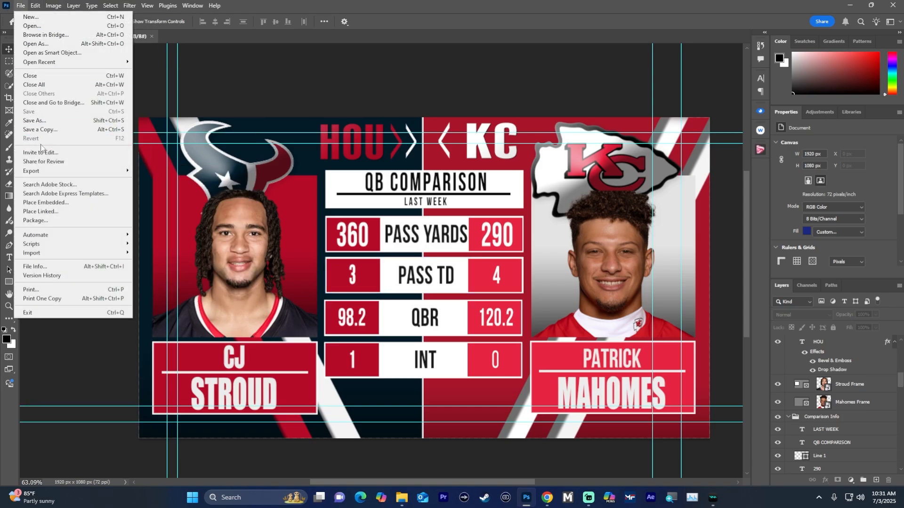
{"action": "mouse_move", "coordinate": [43, 171]}
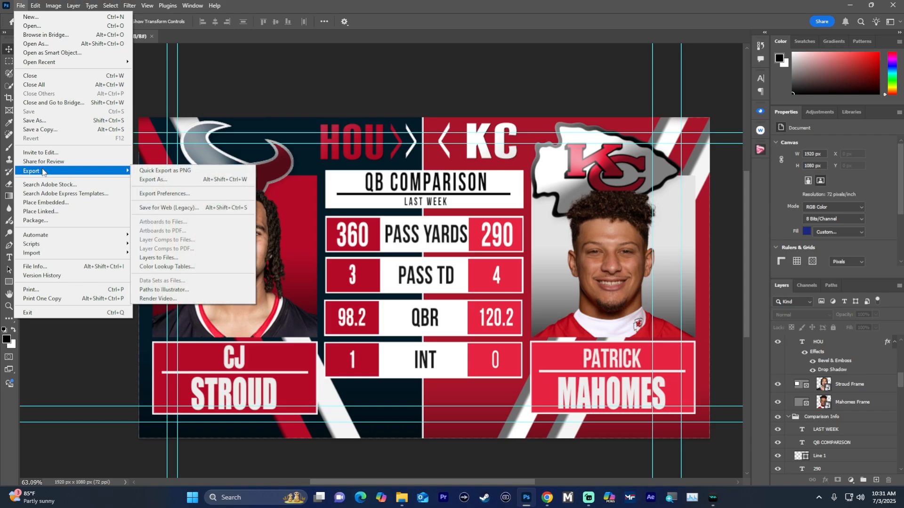
{"action": "left_click", "coordinate": [159, 180]}
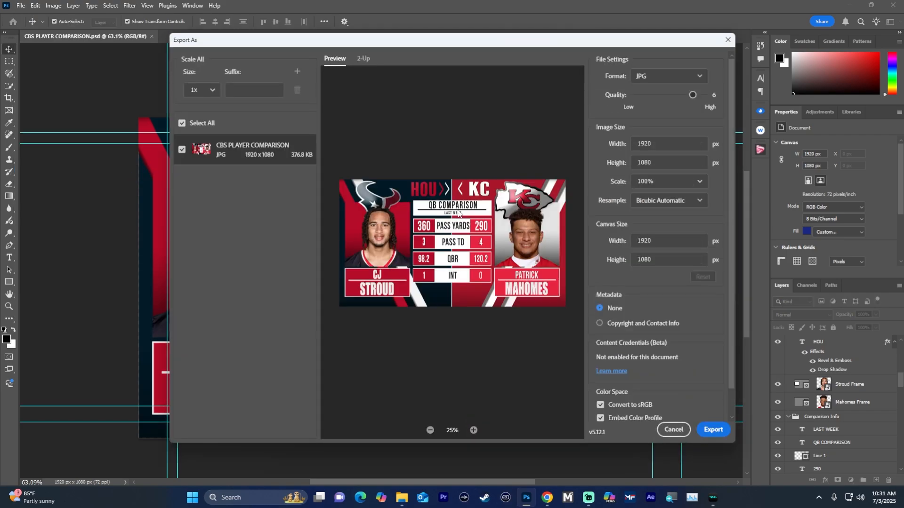
{"action": "left_click_drag", "start_coordinate": [693, 94], "coordinate": [704, 94]}
{"action": "left_click", "coordinate": [714, 430]}
{"action": "left_click", "coordinate": [600, 283]}
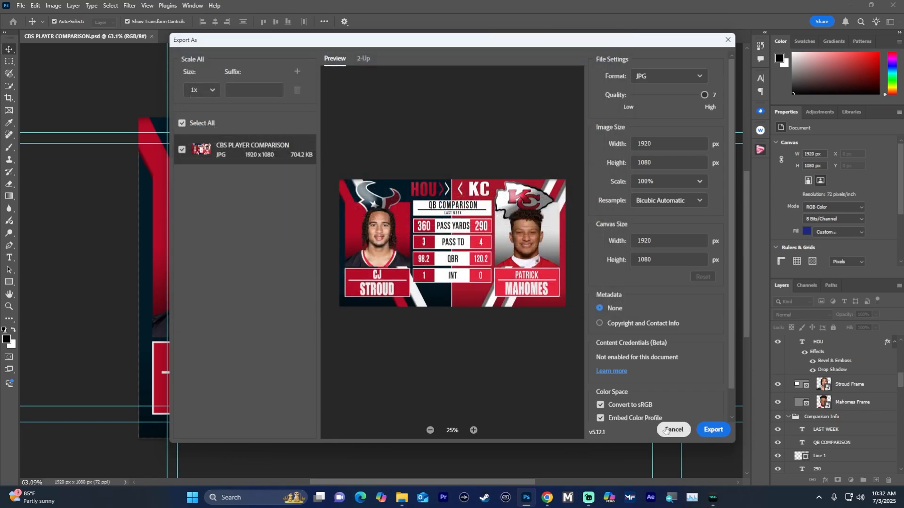
{"action": "left_click", "coordinate": [673, 430]}
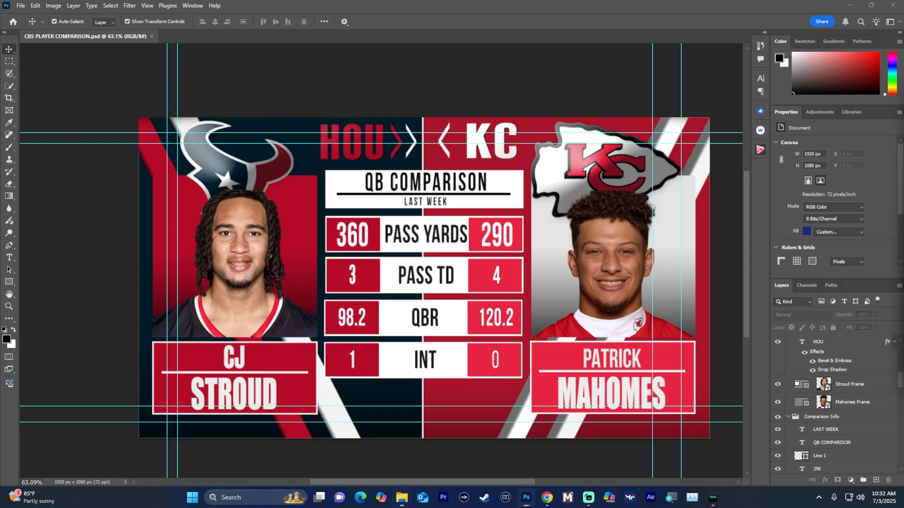
Step: Open the PSD file "cbs score template (lower third)" from the CBS Templates folder in File Explorer
{"action": "left_click_drag", "start_coordinate": [903, 90], "coordinate": [600, 64]}
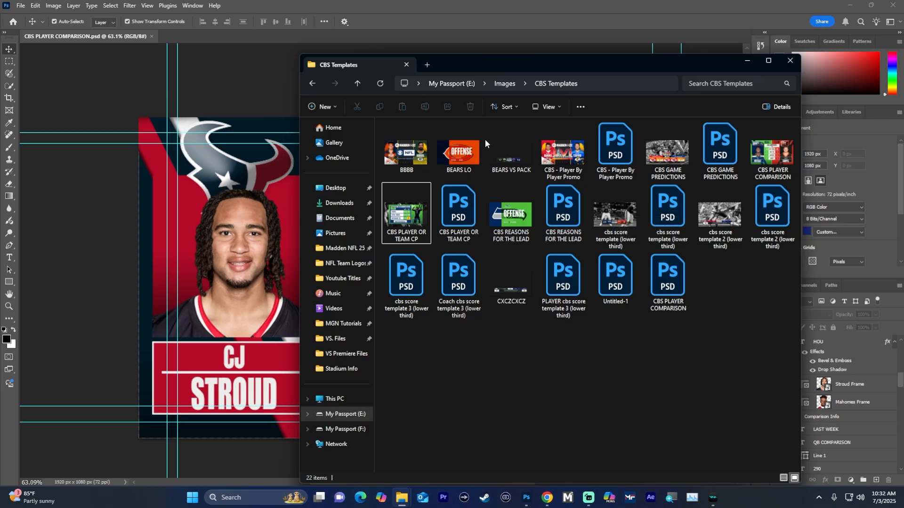
{"action": "left_click_drag", "start_coordinate": [475, 65], "coordinate": [489, 54]}
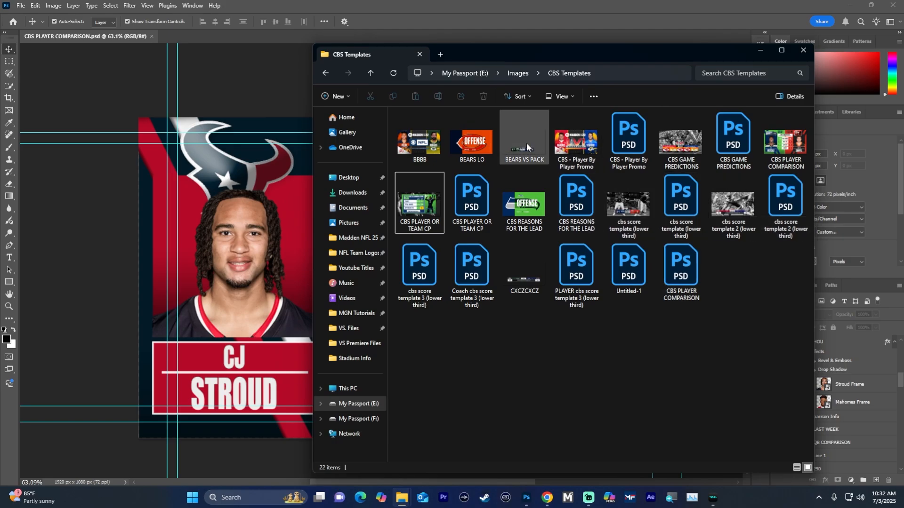
{"action": "double_click", "coordinate": [680, 203]}
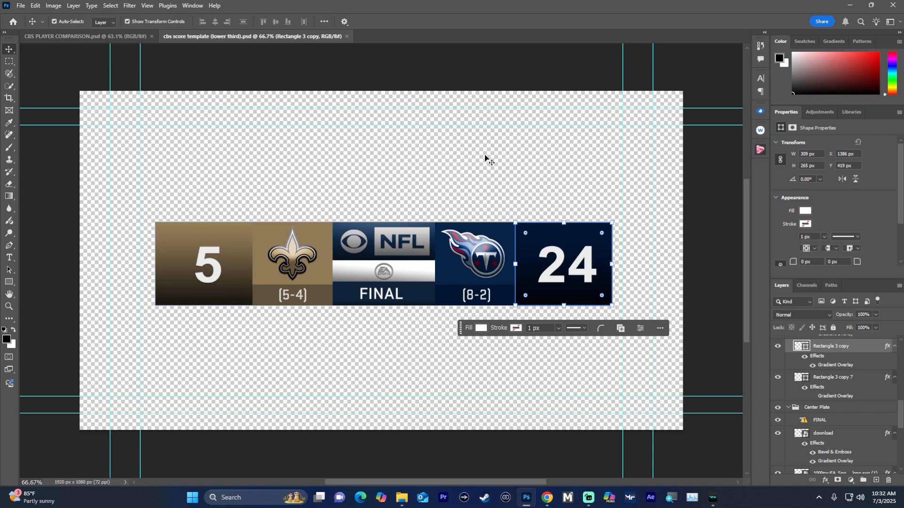
Step: Compare the player comparison graphic with the lower-third score template by alternating between the two open documents
{"action": "left_click", "coordinate": [98, 37]}
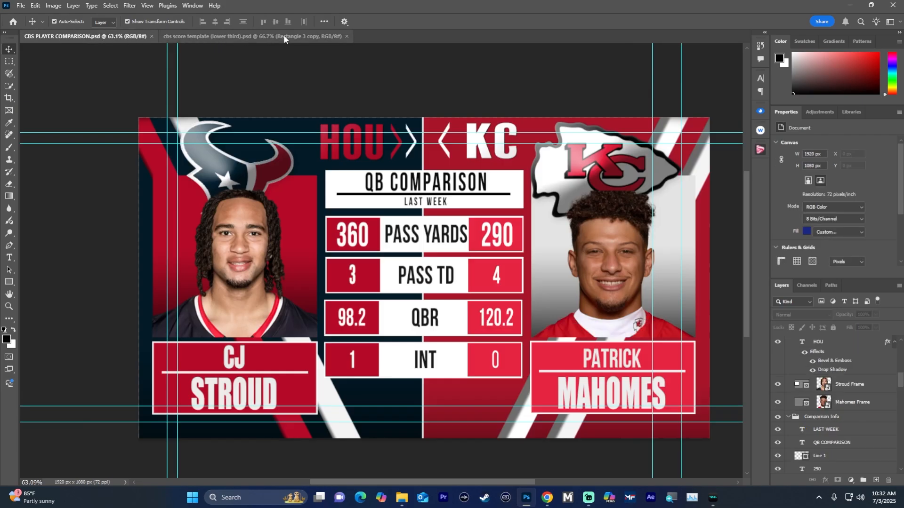
{"action": "left_click", "coordinate": [218, 35]}
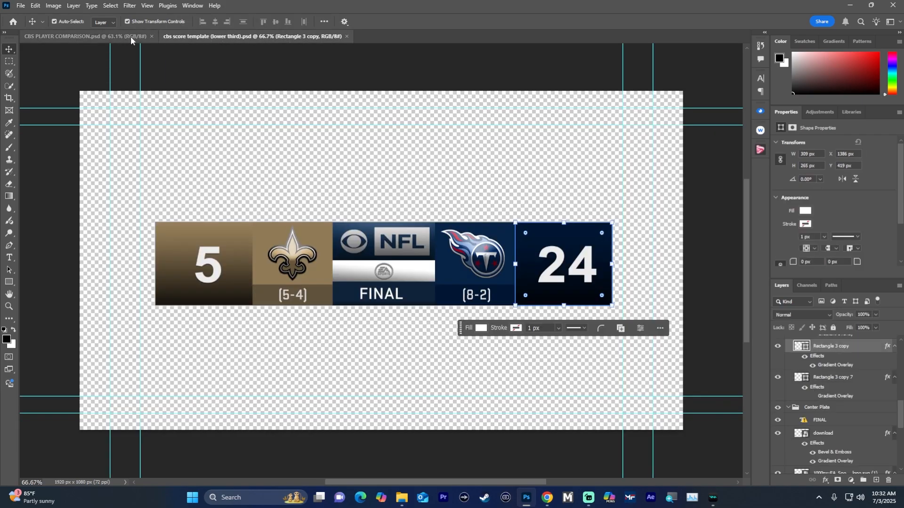
{"action": "left_click", "coordinate": [98, 35]}
{"action": "left_click", "coordinate": [201, 36]}
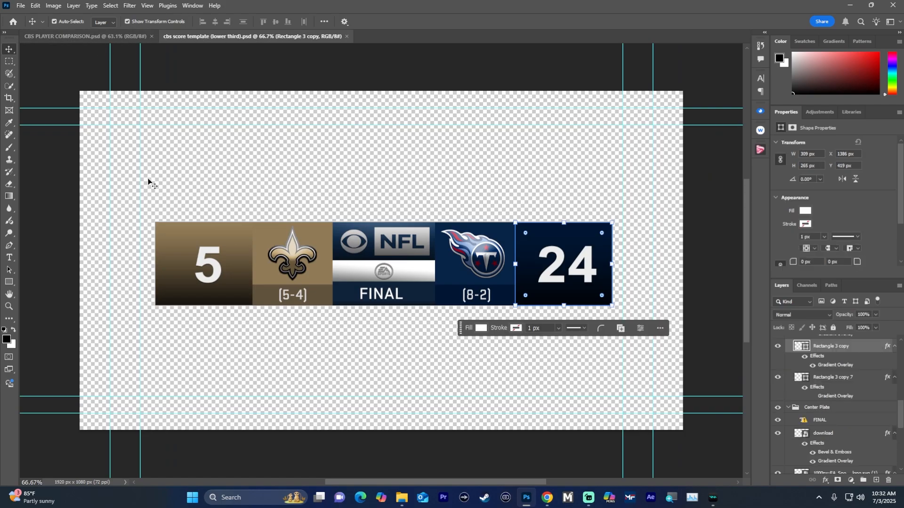
{"action": "left_click", "coordinate": [95, 38]}
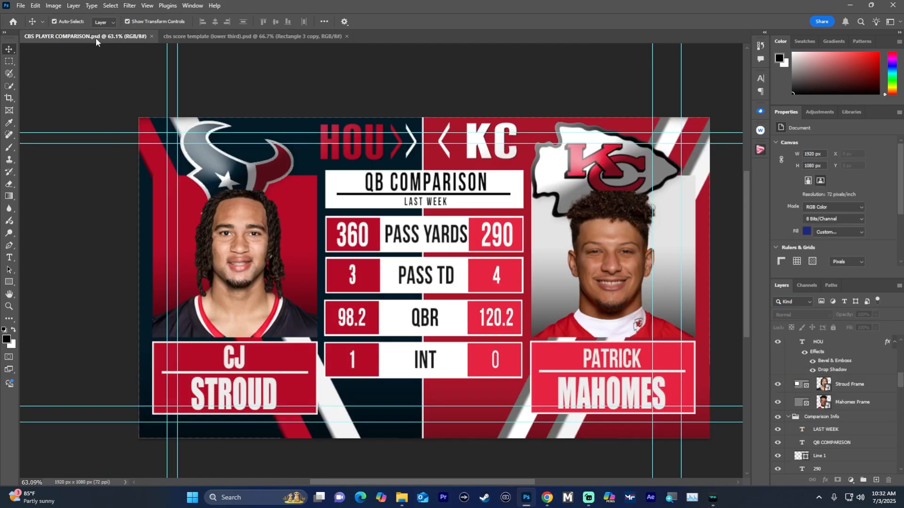
{"action": "left_click", "coordinate": [253, 36]}
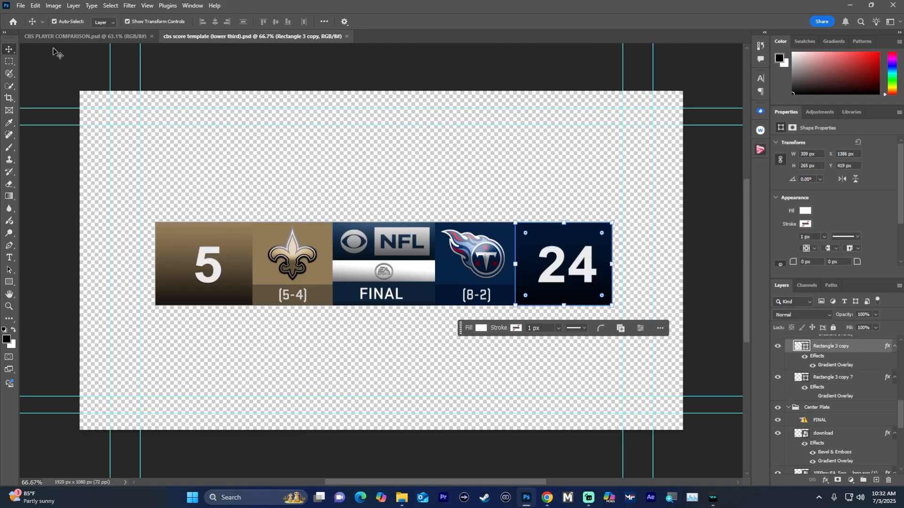
{"action": "left_click", "coordinate": [109, 37]}
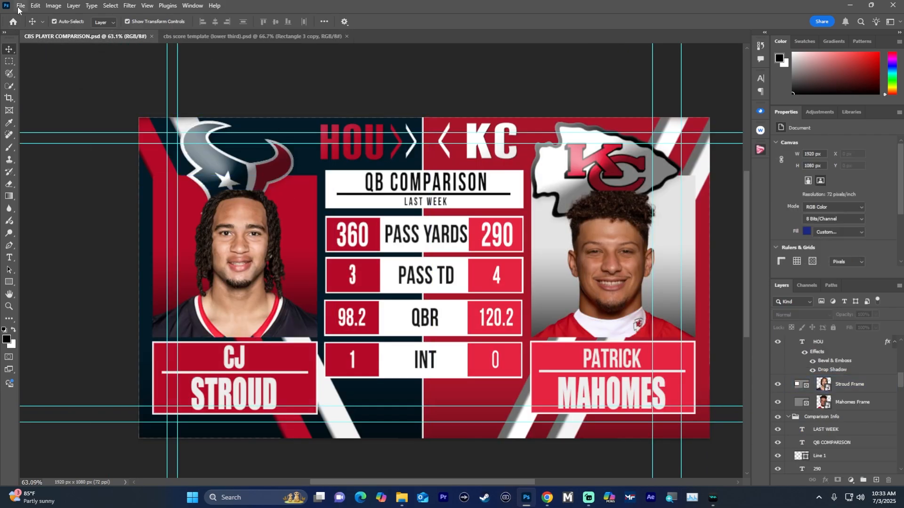
{"action": "left_click", "coordinate": [196, 36]}
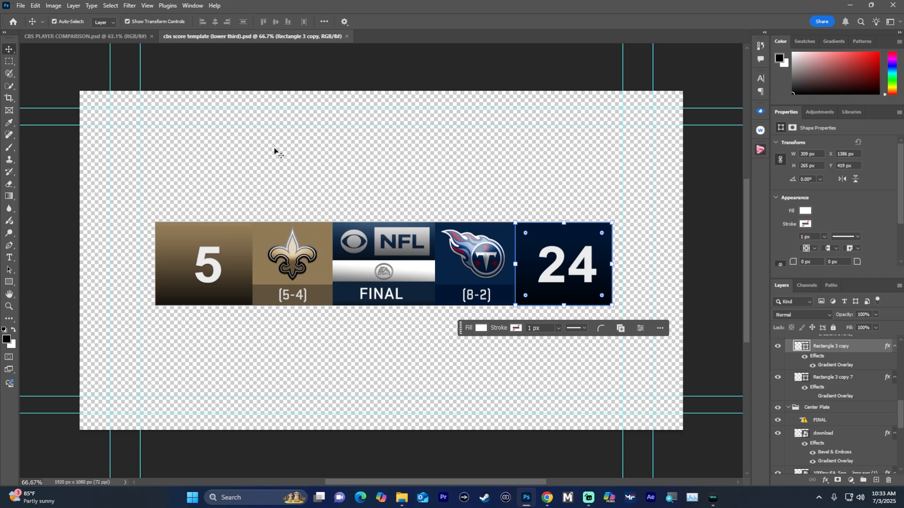
{"action": "left_click", "coordinate": [515, 184]}
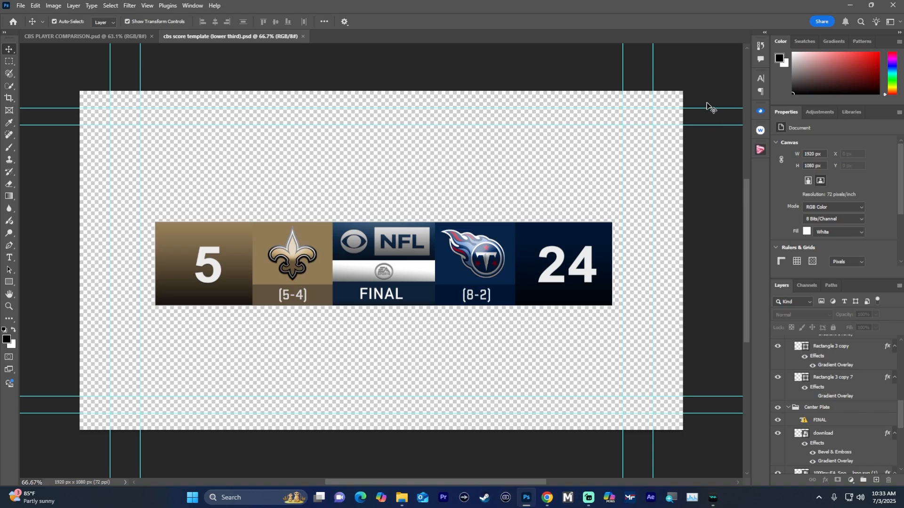
{"action": "left_click", "coordinate": [91, 35]}
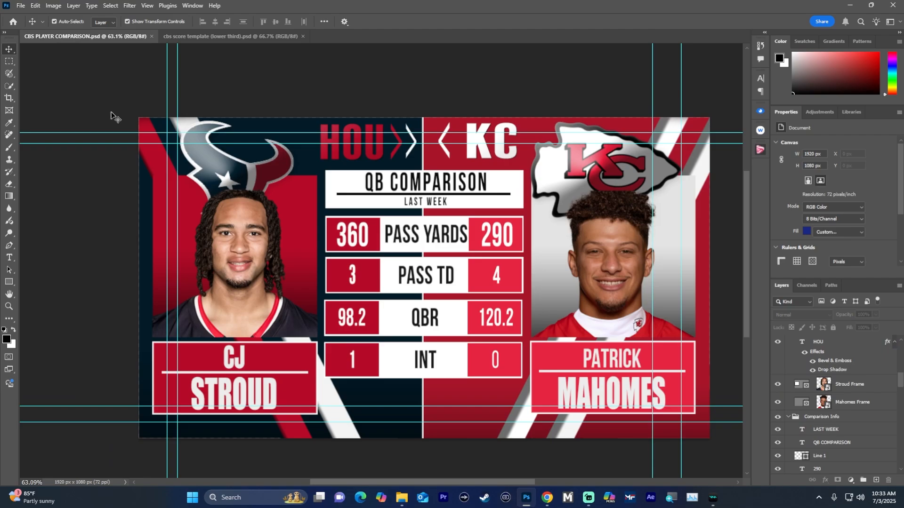
Step: Replace the Titans logo in the lower-third score template with the Kansas City Chiefs logo from the NFL Team Logos folder
{"action": "left_click", "coordinate": [221, 35]}
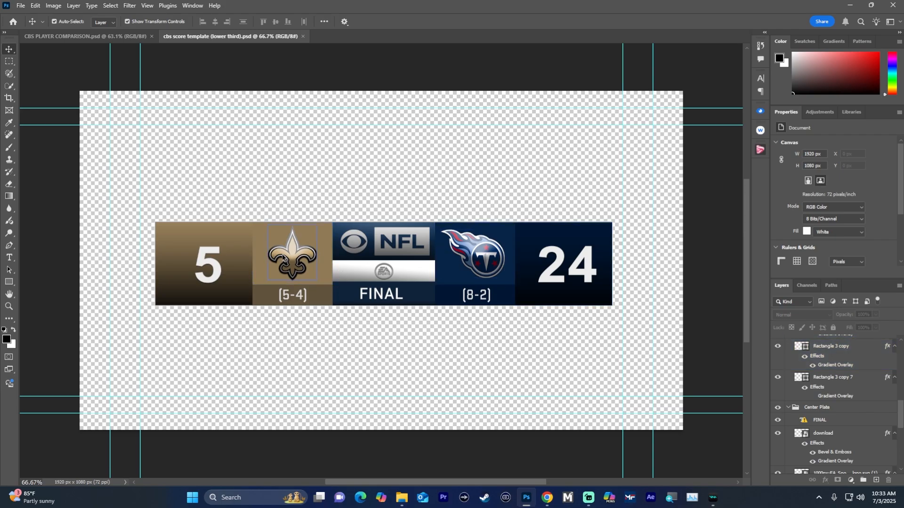
{"action": "key", "text": "alt+Tab"}
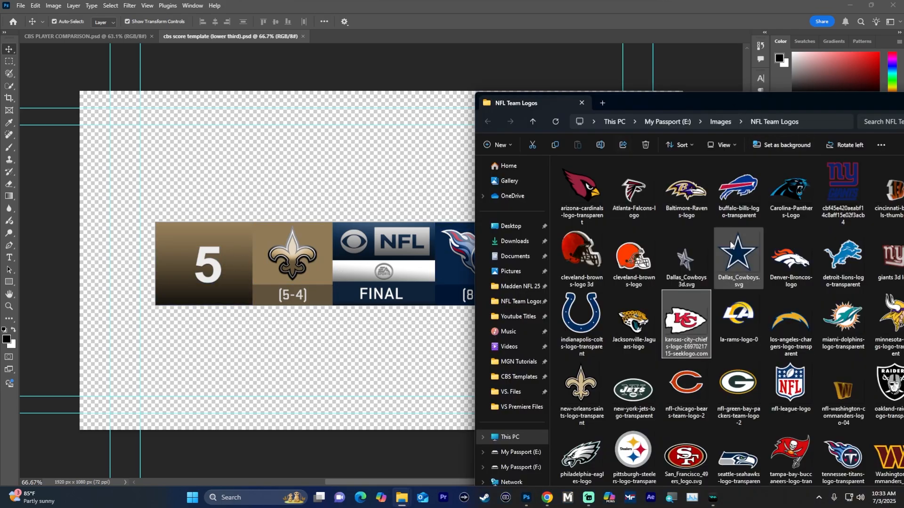
{"action": "left_click_drag", "start_coordinate": [696, 104], "coordinate": [725, 94]}
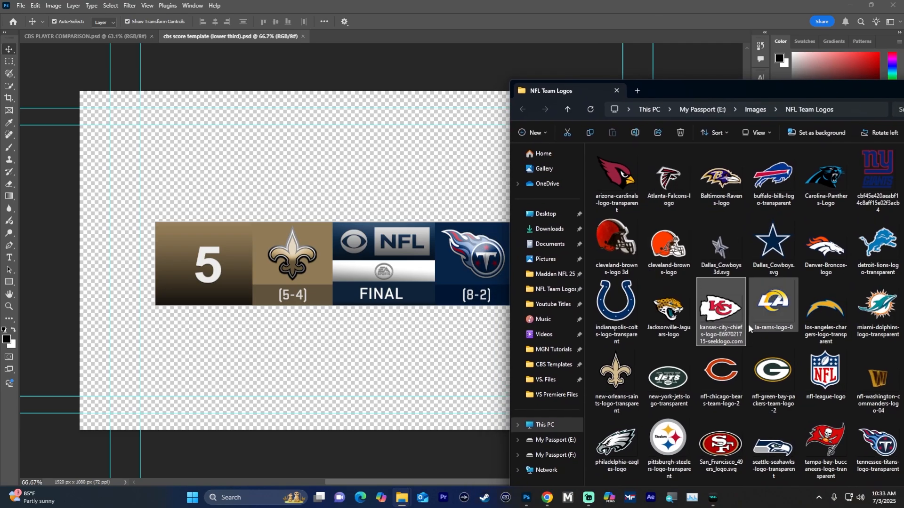
{"action": "left_click_drag", "start_coordinate": [723, 313], "coordinate": [484, 268]}
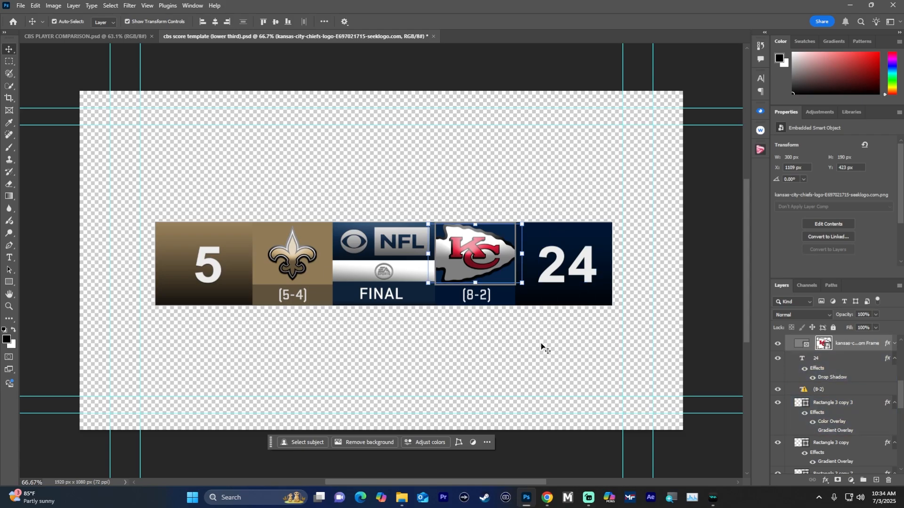
Step: Scale the Chiefs logo to about 72% and center it in its plate
{"action": "scroll", "coordinate": [891, 361], "scroll_direction": "up", "scroll_amount": 1}
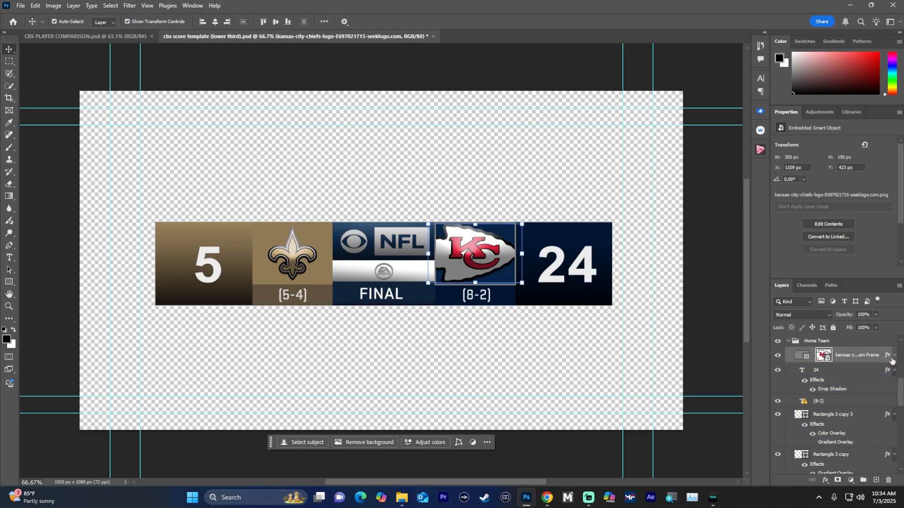
{"action": "left_click", "coordinate": [894, 356]}
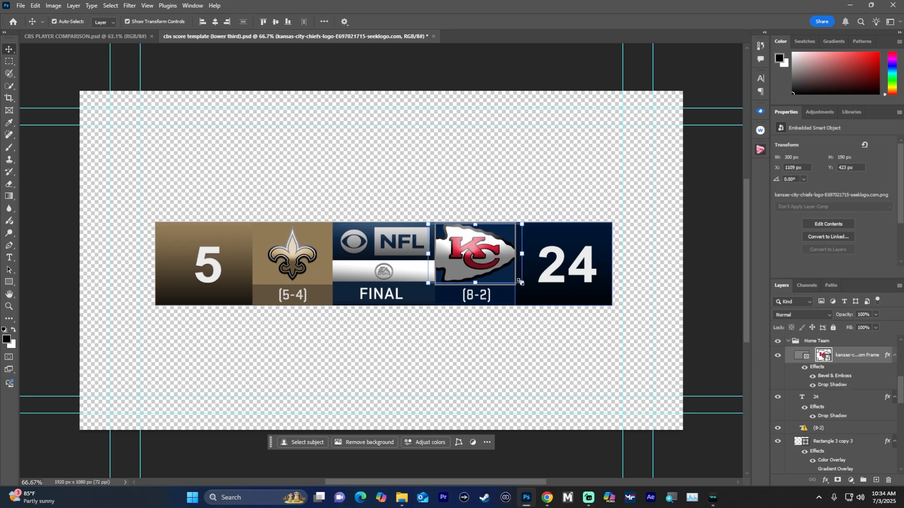
{"action": "left_click_drag", "start_coordinate": [522, 282], "coordinate": [496, 266]}
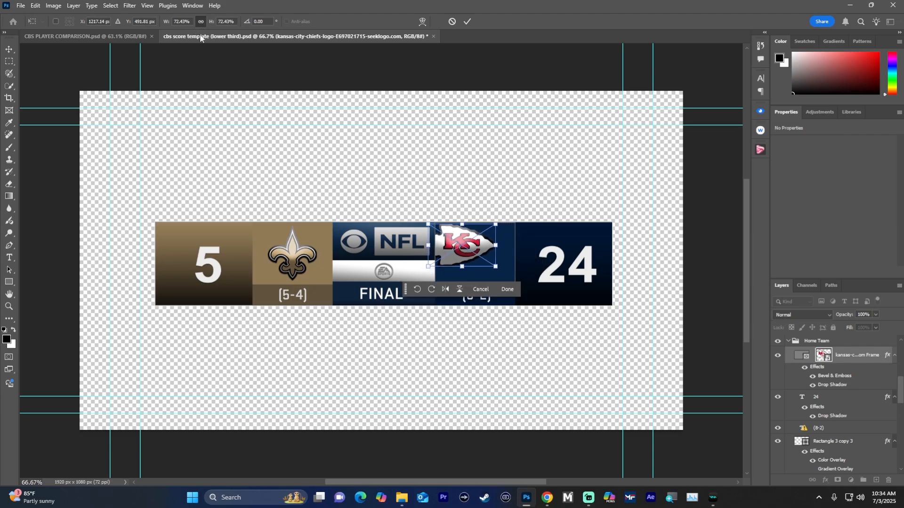
{"action": "left_click_drag", "start_coordinate": [463, 250], "coordinate": [475, 258]}
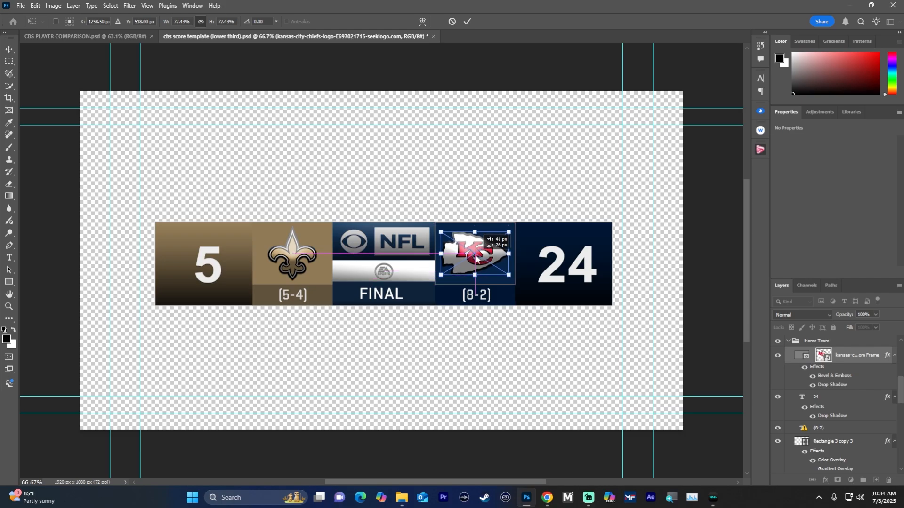
{"action": "left_click", "coordinate": [467, 23]}
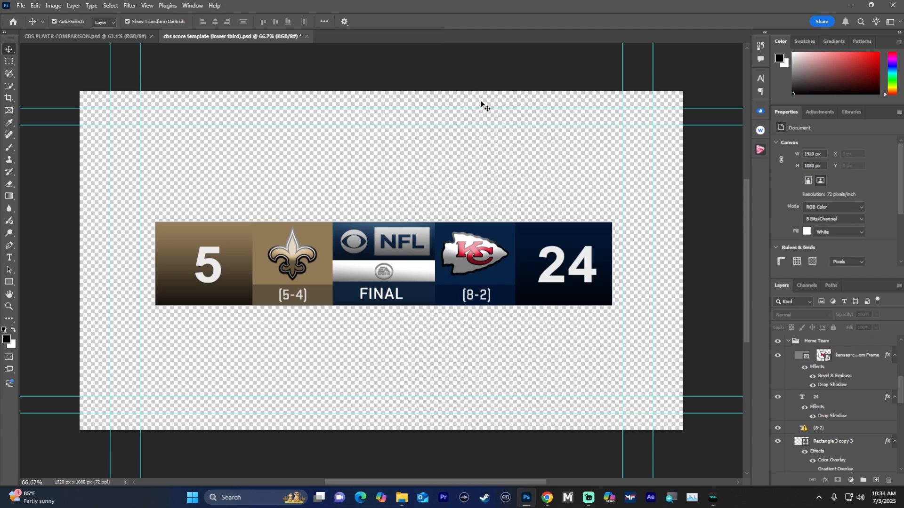
Step: Replace the Saints logo on the away side with the Houston Texans logo
{"action": "left_click", "coordinate": [401, 498]}
{"action": "left_click_drag", "start_coordinate": [822, 226], "coordinate": [294, 271]}
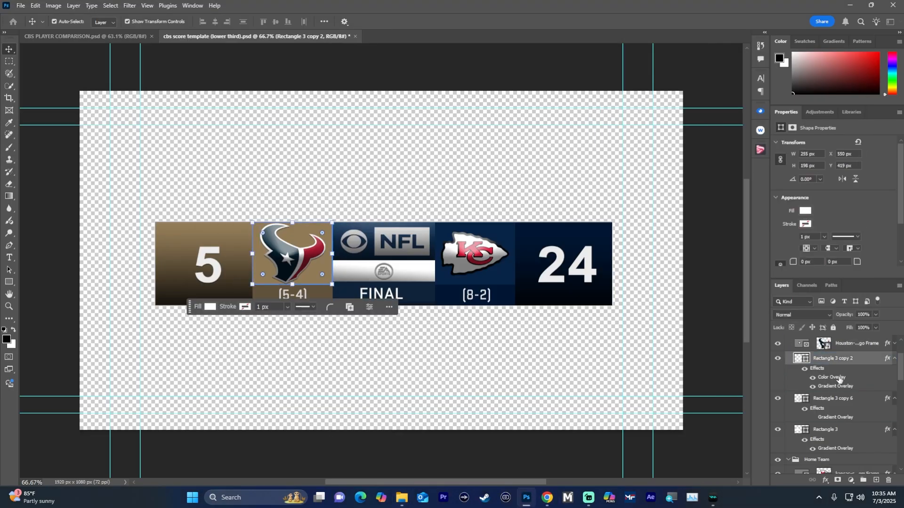
Step: Change the color overlay of the plate behind the Texans logo to the red sampled from the logo
{"action": "double_click", "coordinate": [839, 379]}
{"action": "left_click_drag", "start_coordinate": [343, 183], "coordinate": [569, 139]}
{"action": "left_click", "coordinate": [549, 185]}
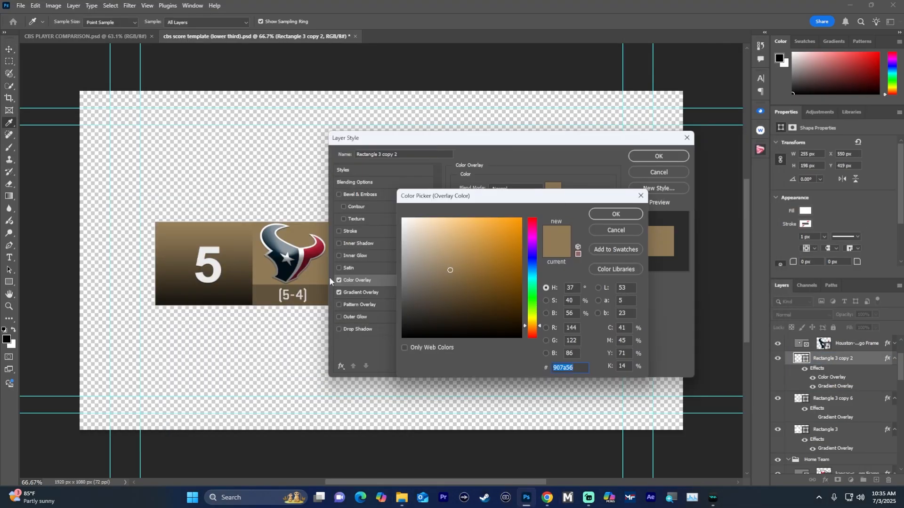
{"action": "left_click", "coordinate": [315, 260]}
{"action": "key", "text": "Return"}
{"action": "key", "text": "Return"}
{"action": "left_click", "coordinate": [413, 174]}
Step: Turn off the gradient overlay on the record plate below the Texans logo and fill the plate with dark navy
{"action": "left_click", "coordinate": [325, 299]}
{"action": "left_click", "coordinate": [805, 210]}
{"action": "double_click", "coordinate": [835, 417]}
{"action": "left_click", "coordinate": [340, 292]}
{"action": "left_click", "coordinate": [659, 155]}
{"action": "left_click", "coordinate": [805, 211]}
{"action": "left_click", "coordinate": [893, 260]}
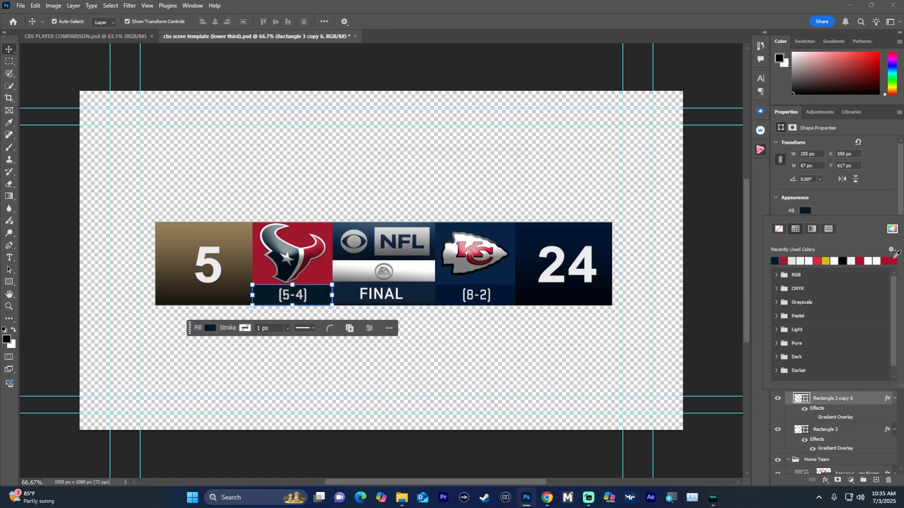
Step: Set the color overlay of the plate behind the Texans logo to the dark navy sampled from the record plate
{"action": "double_click", "coordinate": [831, 377]}
{"action": "left_click", "coordinate": [549, 186]}
{"action": "left_click", "coordinate": [320, 296]}
Step: Recolor the tan stop in the away score plate's gradient overlay with the dark navy sampled from the record plate
{"action": "left_click", "coordinate": [828, 429]}
{"action": "double_click", "coordinate": [829, 448]}
{"action": "left_click", "coordinate": [475, 203]}
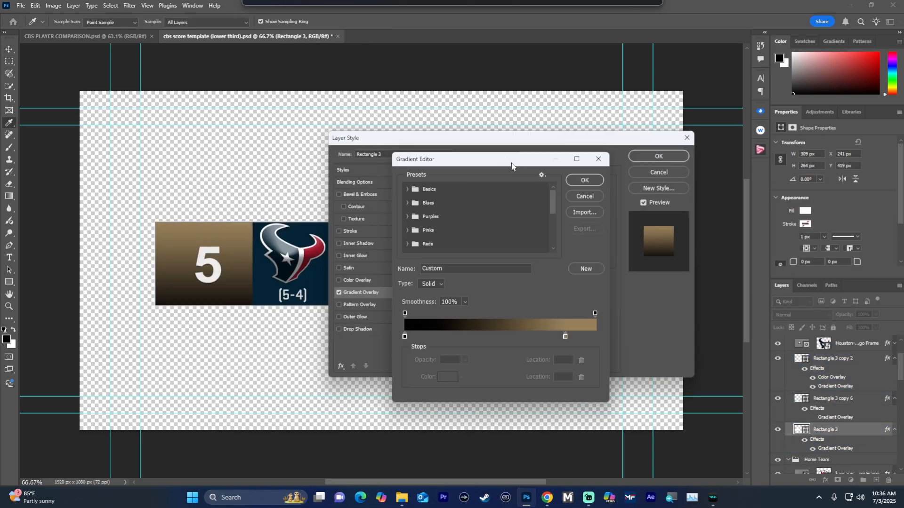
{"action": "double_click", "coordinate": [565, 335]}
{"action": "left_click", "coordinate": [319, 287]}
{"action": "key", "text": "Return"}
{"action": "key", "text": "Return"}
{"action": "key", "text": "Return"}
Step: Change the Texans' score to 31
{"action": "left_click", "coordinate": [207, 198]}
{"action": "double_click", "coordinate": [207, 267]}
{"action": "type", "text": "31"}
{"action": "left_click", "coordinate": [320, 137]}
Step: Change the font of both team records to Bebas Neue
{"action": "double_click", "coordinate": [293, 295]}
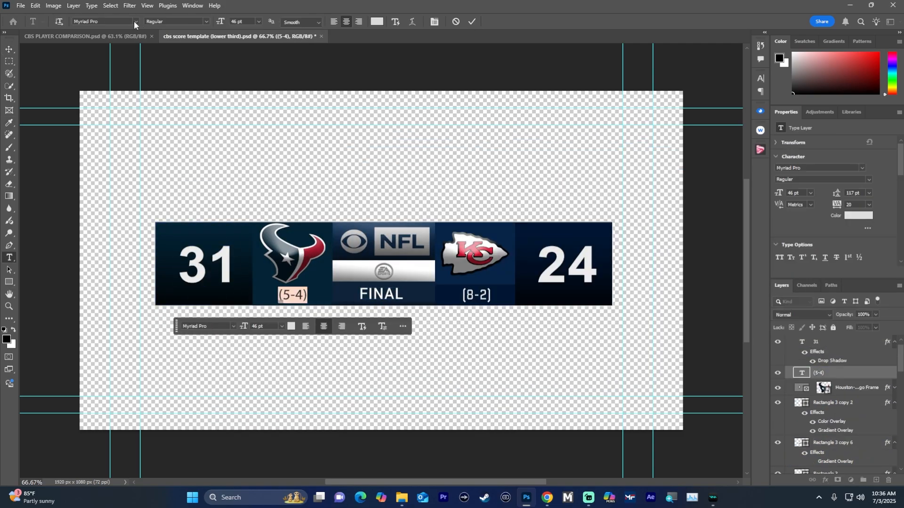
{"action": "left_click", "coordinate": [135, 22]}
{"action": "left_click", "coordinate": [164, 97]}
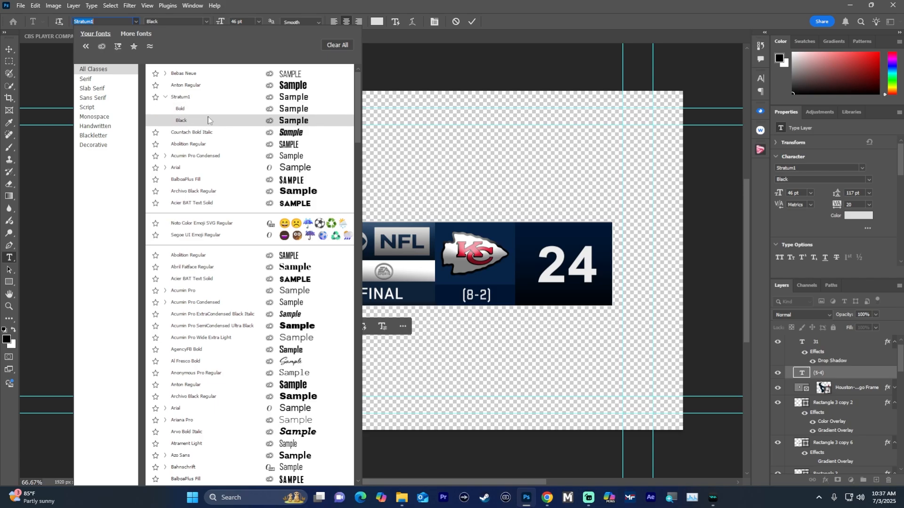
{"action": "left_click", "coordinate": [198, 73]}
{"action": "left_click", "coordinate": [207, 21]}
{"action": "left_click", "coordinate": [174, 55]}
{"action": "double_click", "coordinate": [475, 294]}
{"action": "left_click", "coordinate": [562, 220]}
{"action": "left_click", "coordinate": [556, 240]}
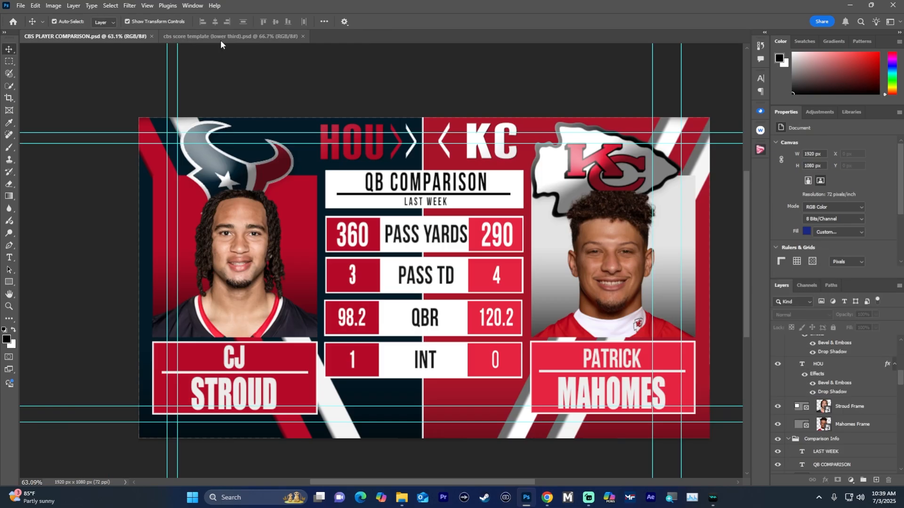
Step: Open CBS REASONS FOR THE LEAD.psd and enlarge the layer list so all its layers show
{"action": "left_click", "coordinate": [221, 40]}
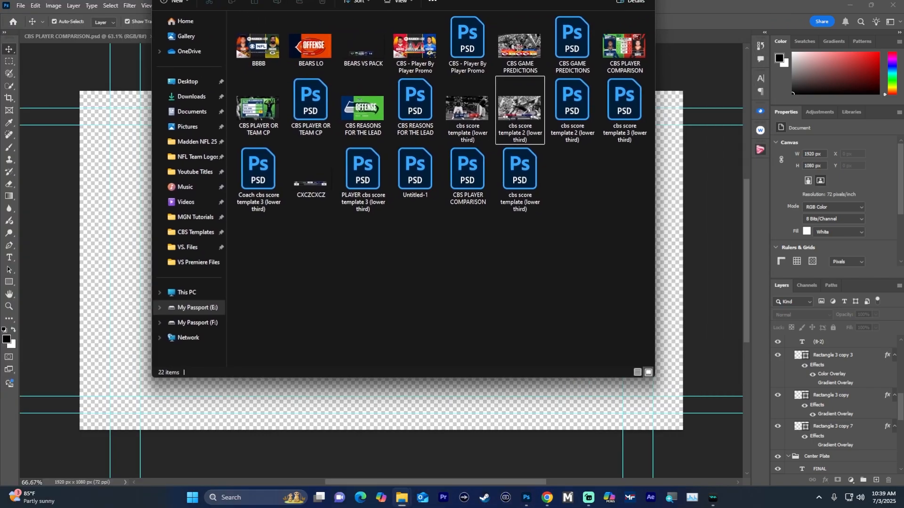
{"action": "double_click", "coordinate": [341, 165]}
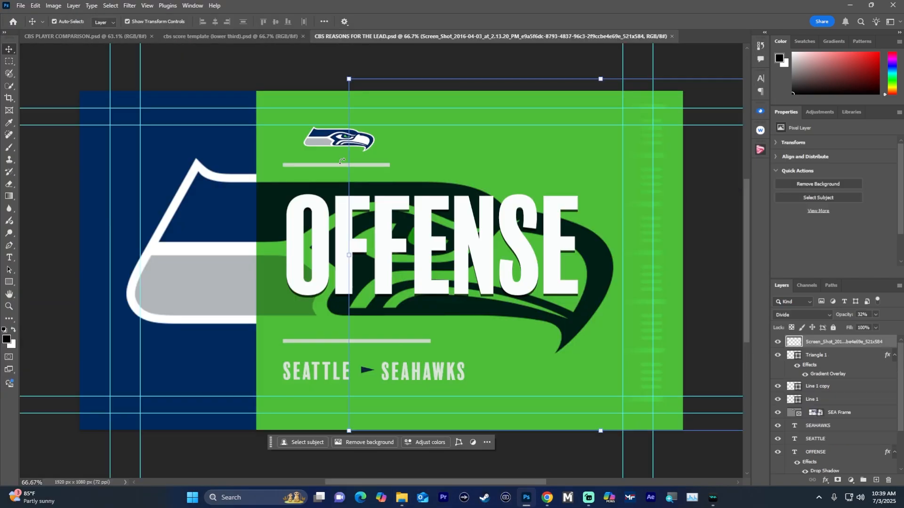
{"action": "left_click", "coordinate": [262, 41]}
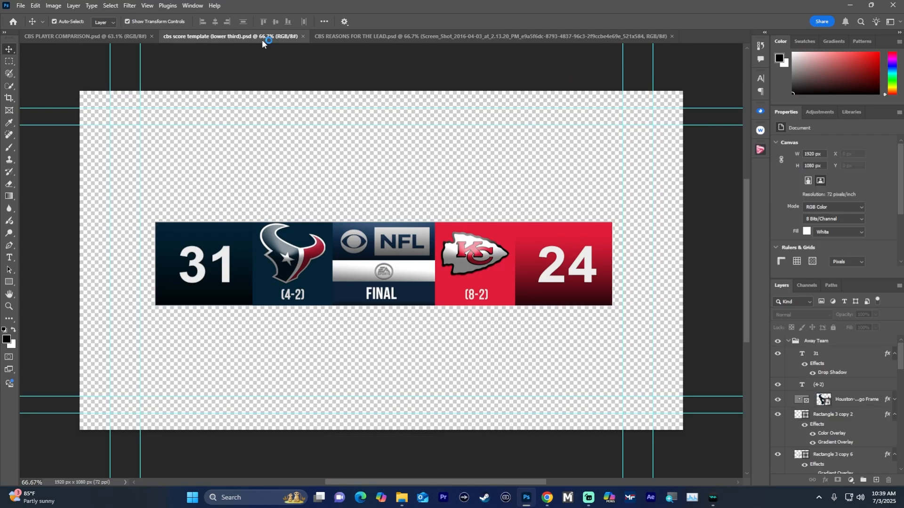
{"action": "left_click", "coordinate": [349, 38]}
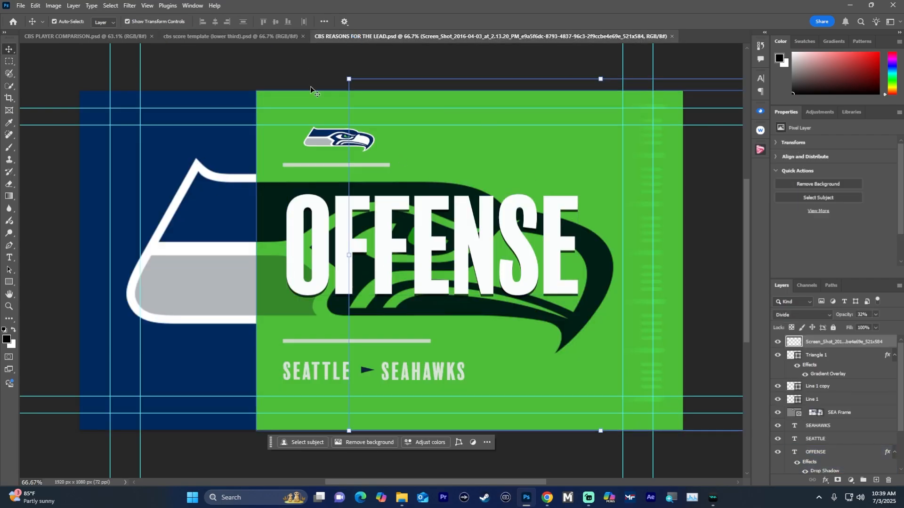
{"action": "left_click", "coordinate": [309, 65]}
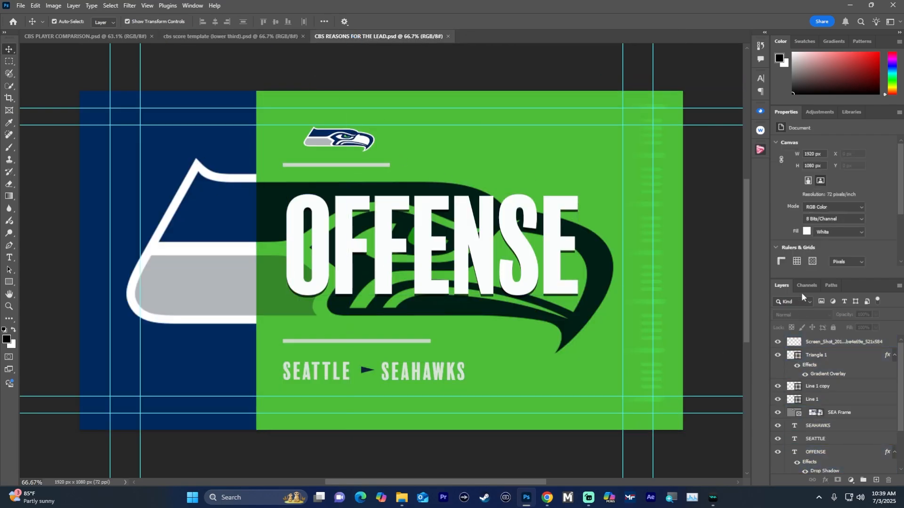
{"action": "left_click_drag", "start_coordinate": [797, 277], "coordinate": [798, 214]}
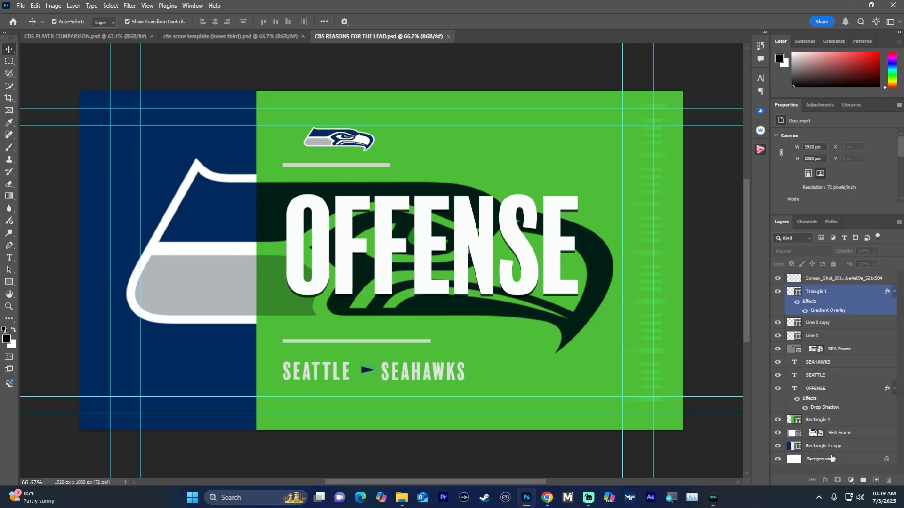
Step: Replace the small Seahawks logo above the OFFENSE title with the Houston Texans logo from the NFL Team Logos folder
{"action": "left_click", "coordinate": [272, 108]}
{"action": "left_click", "coordinate": [323, 151]}
{"action": "left_click", "coordinate": [325, 143]}
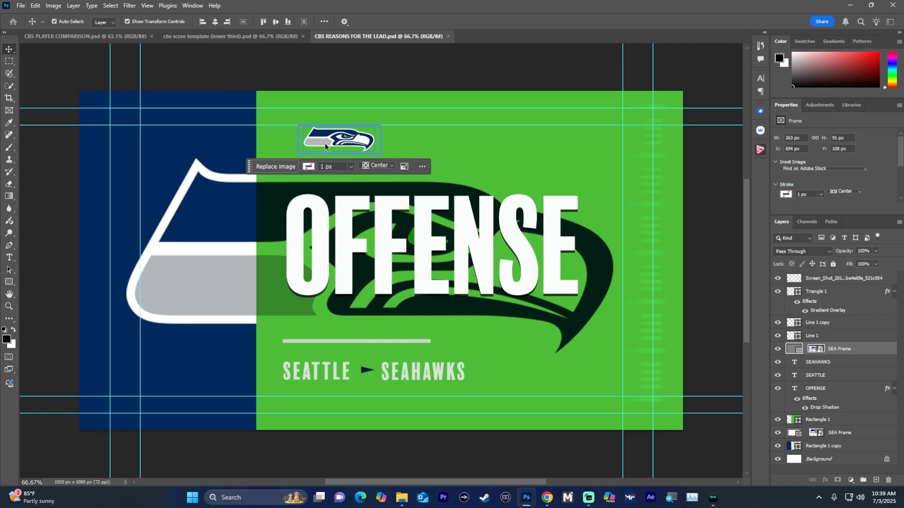
{"action": "key", "text": "alt+Tab"}
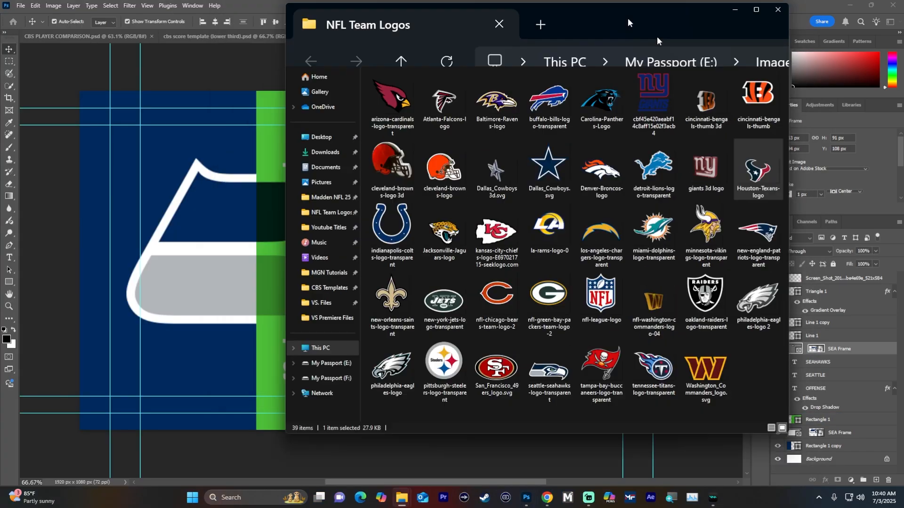
{"action": "left_click_drag", "start_coordinate": [624, 14], "coordinate": [735, 70]}
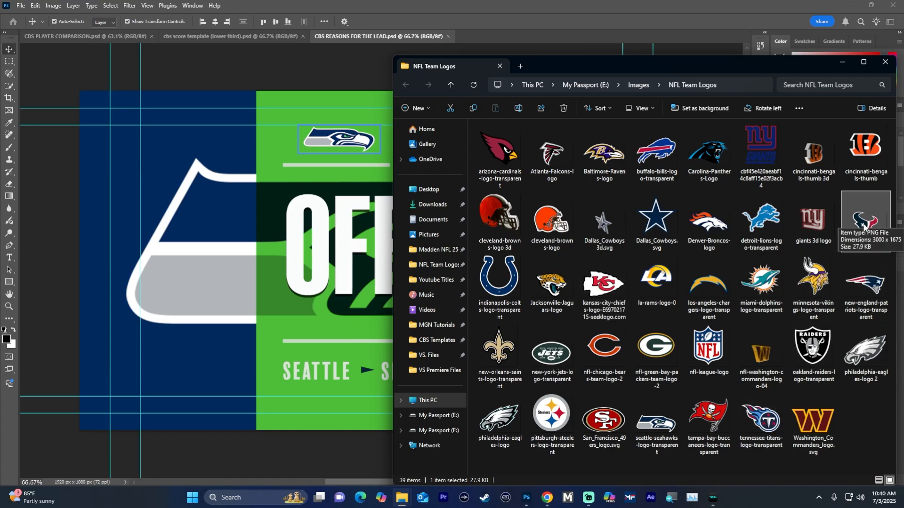
{"action": "left_click_drag", "start_coordinate": [864, 226], "coordinate": [336, 147]}
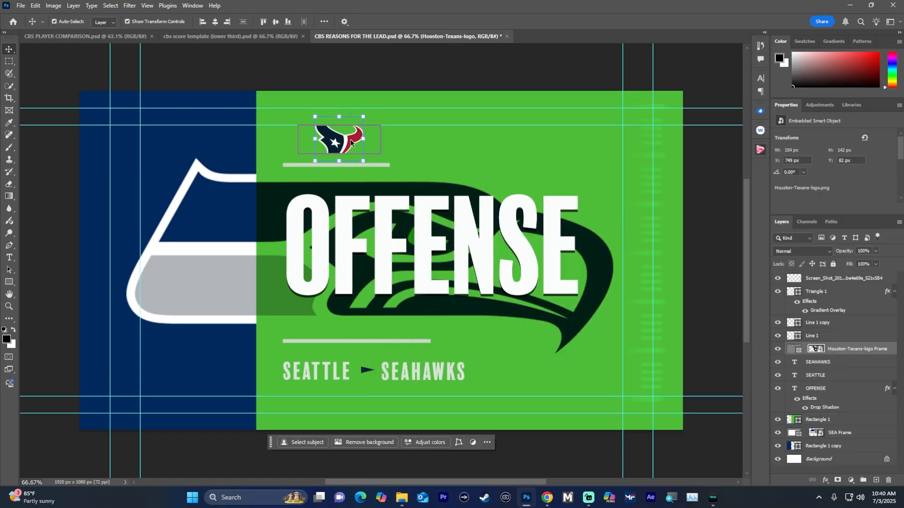
Step: Scale the Texans logo down to about 99 by 91 px so it fits centered inside its frame
{"action": "scroll", "coordinate": [351, 142], "scroll_direction": "up", "scroll_amount": 3}
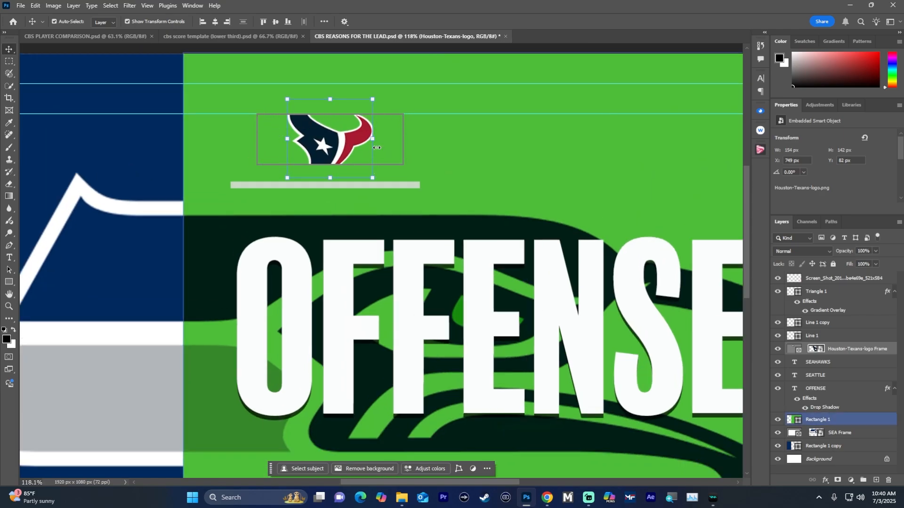
{"action": "left_click", "coordinate": [810, 351]}
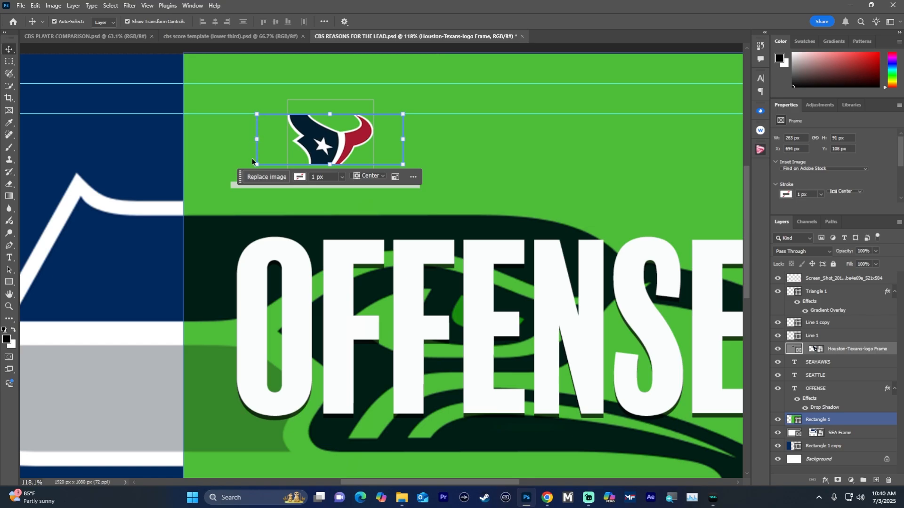
{"action": "left_click", "coordinate": [814, 350]}
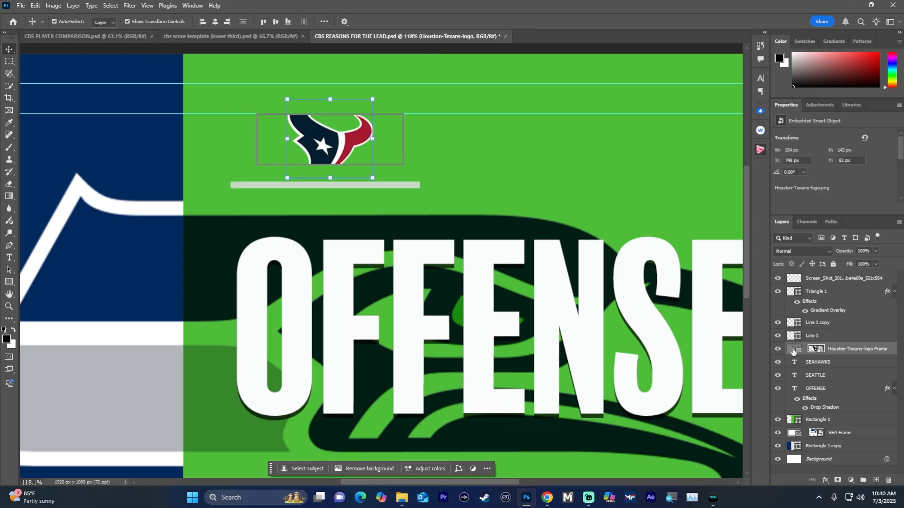
{"action": "key", "text": "ctrl+t"}
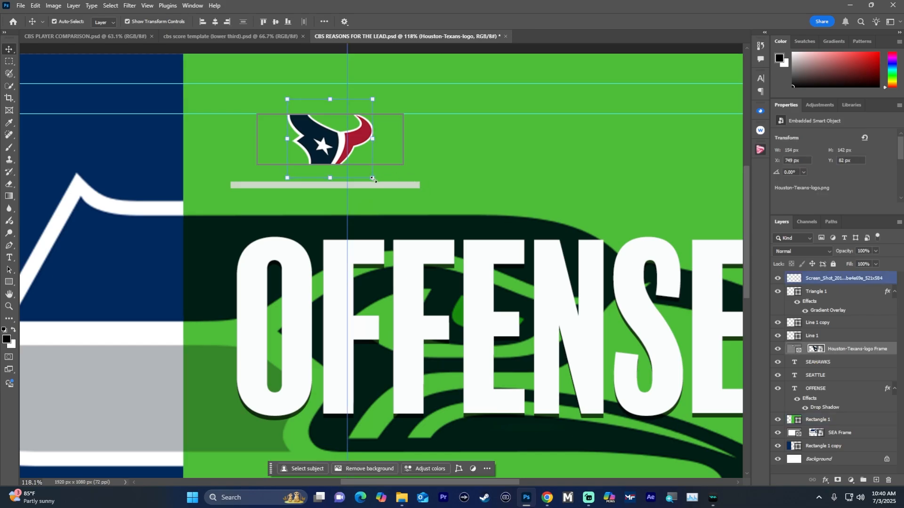
{"action": "left_click", "coordinate": [820, 353]}
{"action": "left_click_drag", "start_coordinate": [372, 178], "coordinate": [347, 141]}
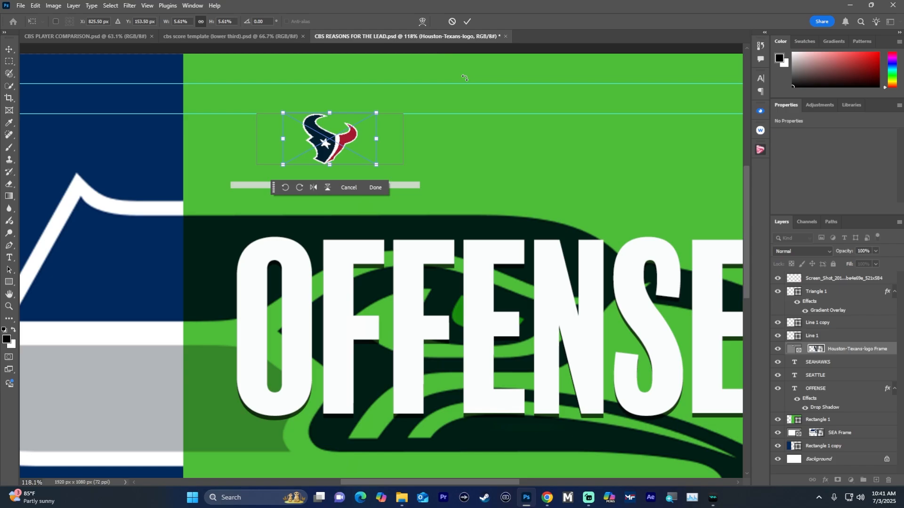
{"action": "left_click", "coordinate": [469, 22]}
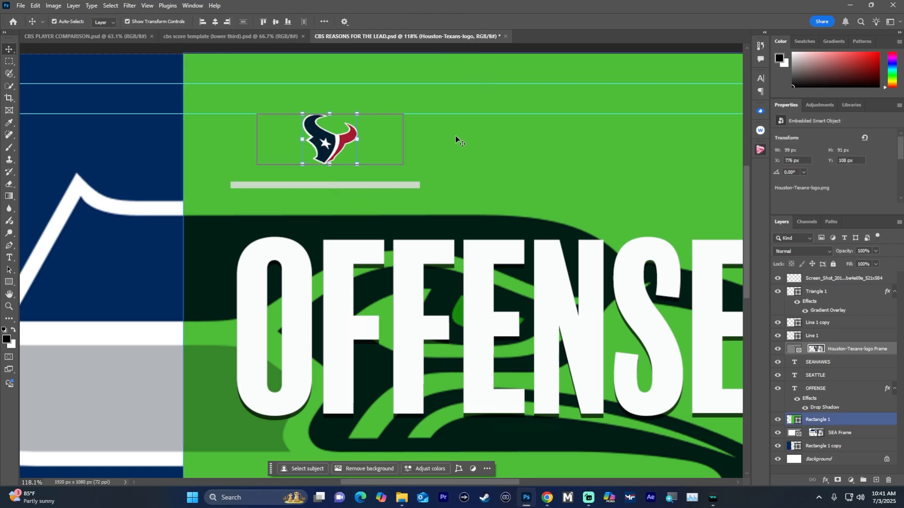
{"action": "left_click", "coordinate": [487, 190]}
{"action": "scroll", "coordinate": [487, 190], "scroll_direction": "down", "scroll_amount": 2}
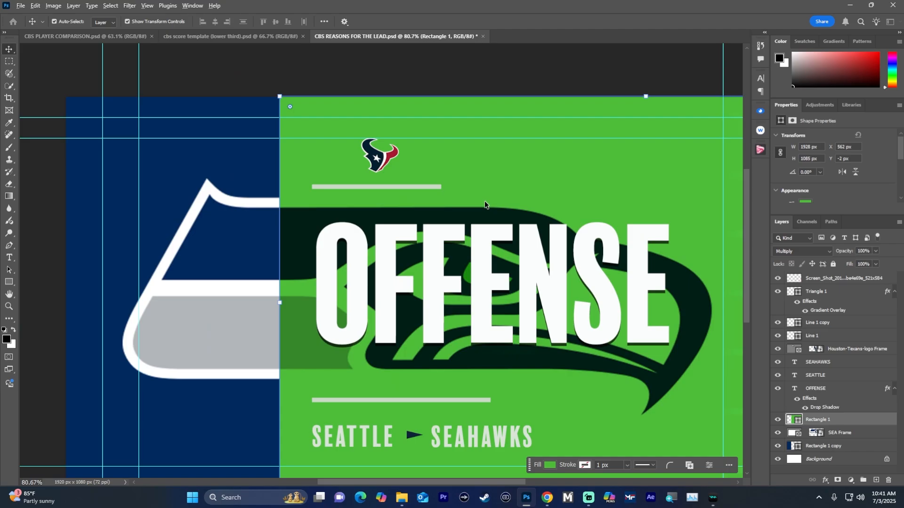
{"action": "scroll", "coordinate": [484, 200], "scroll_direction": "up", "scroll_amount": 1}
{"action": "scroll", "coordinate": [484, 201], "scroll_direction": "up", "scroll_amount": 1}
{"action": "scroll", "coordinate": [485, 200], "scroll_direction": "up", "scroll_amount": 3}
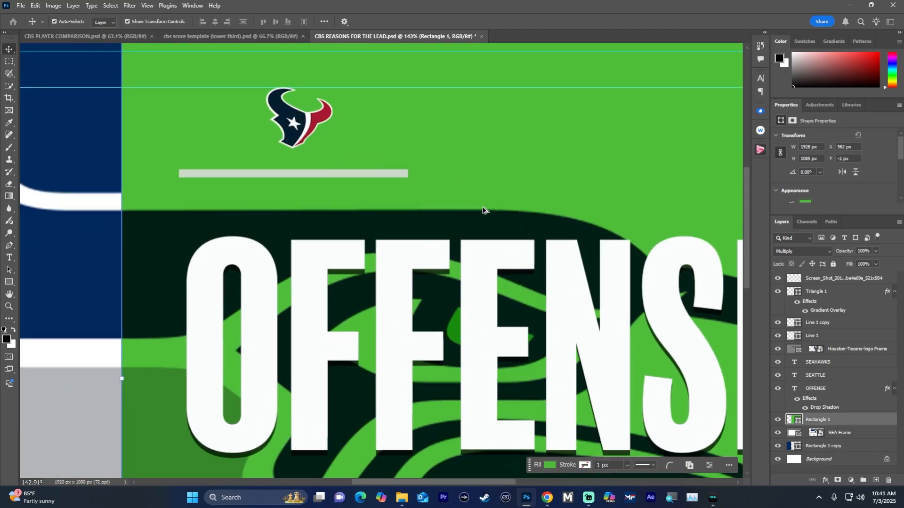
{"action": "scroll", "coordinate": [485, 201], "scroll_direction": "down", "scroll_amount": 3}
{"action": "scroll", "coordinate": [484, 205], "scroll_direction": "down", "scroll_amount": 2}
{"action": "scroll", "coordinate": [483, 210], "scroll_direction": "down", "scroll_amount": 1}
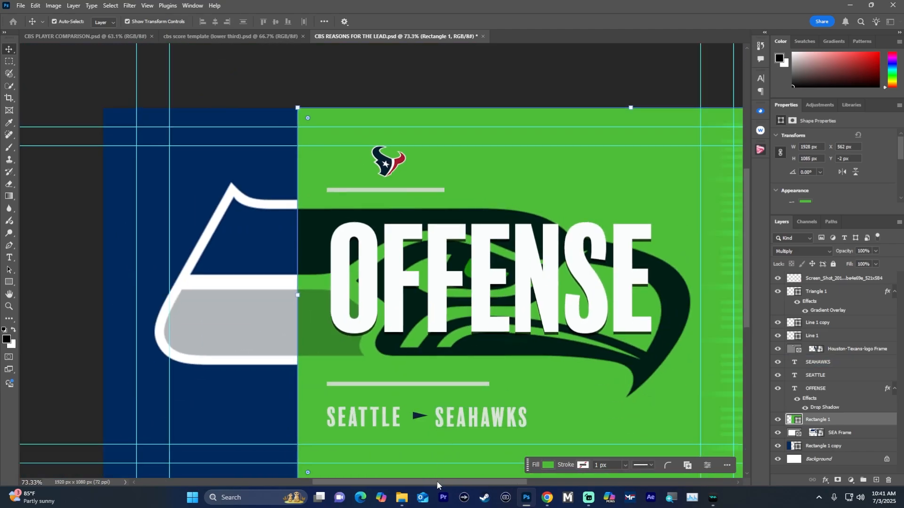
Step: Recolor the navy background rectangle beside the green panel with red a71930 sampled from the small Texans logo
{"action": "left_click_drag", "start_coordinate": [437, 482], "coordinate": [455, 482]}
{"action": "scroll", "coordinate": [500, 376], "scroll_direction": "down", "scroll_amount": 3}
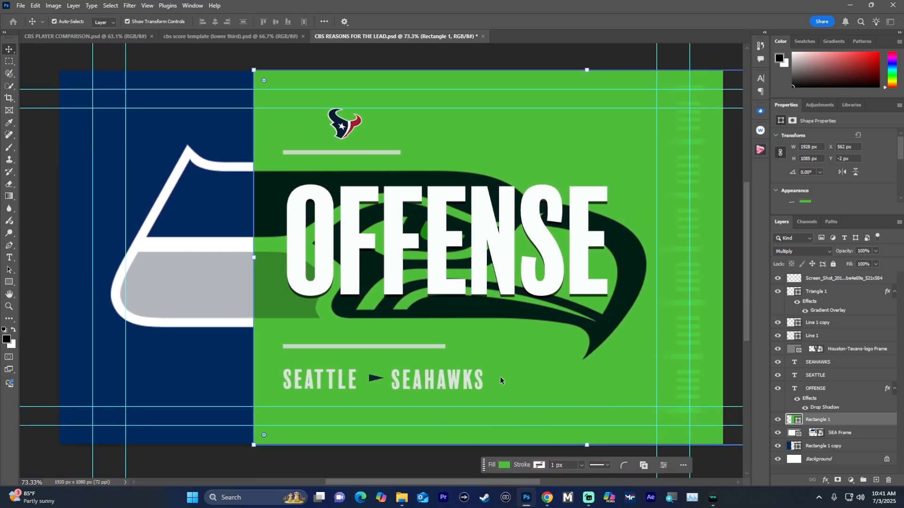
{"action": "scroll", "coordinate": [500, 376], "scroll_direction": "up", "scroll_amount": 1}
{"action": "scroll", "coordinate": [500, 377], "scroll_direction": "down", "scroll_amount": 1}
{"action": "scroll", "coordinate": [500, 377], "scroll_direction": "up", "scroll_amount": 1}
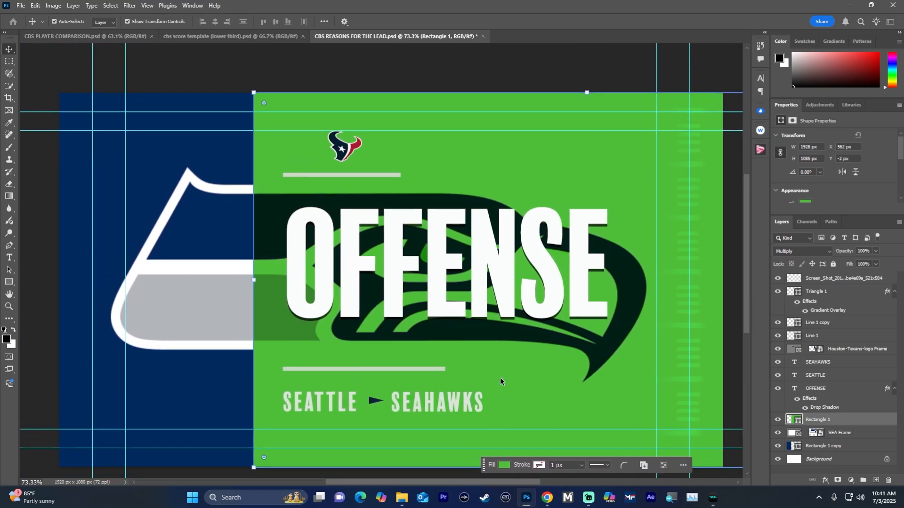
{"action": "scroll", "coordinate": [500, 379], "scroll_direction": "down", "scroll_amount": 2}
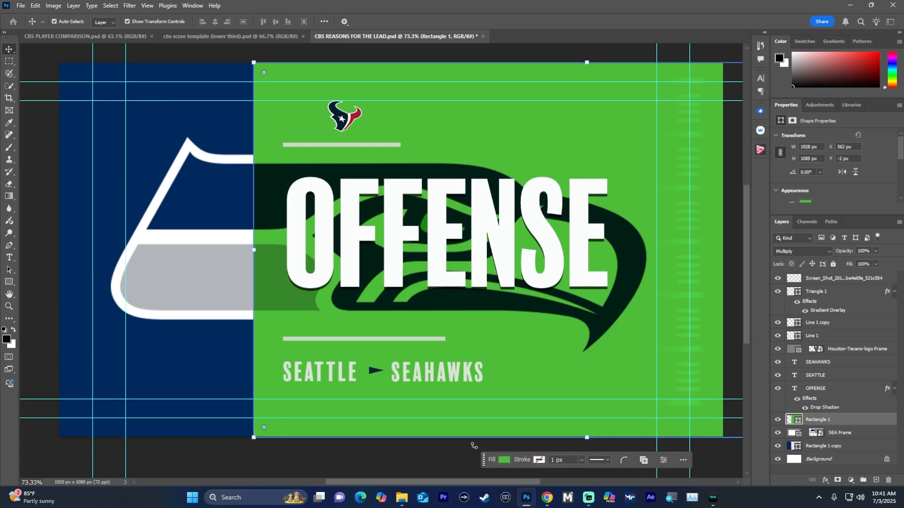
{"action": "left_click", "coordinate": [241, 362]}
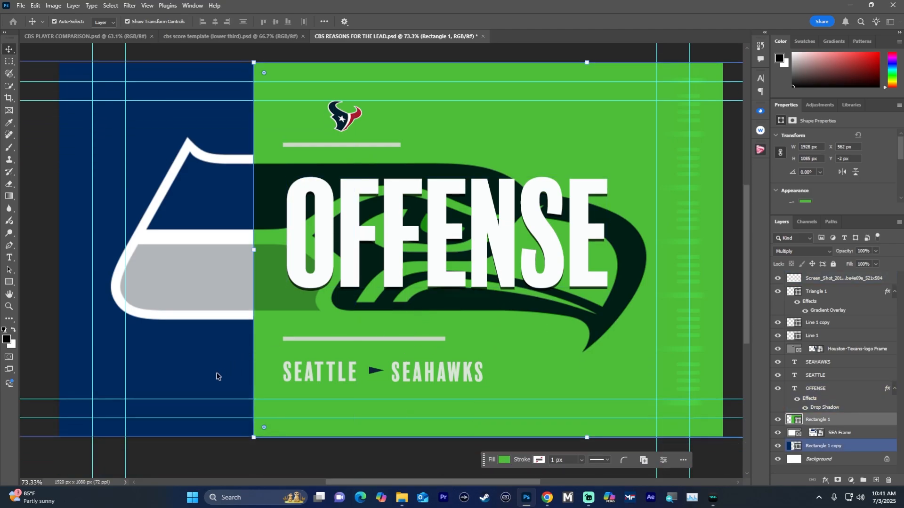
{"action": "left_click", "coordinate": [48, 460]}
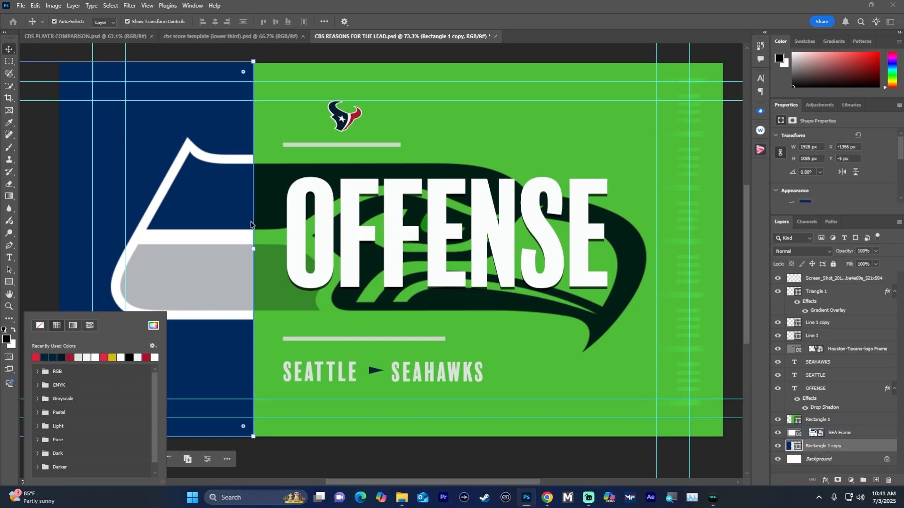
{"action": "left_click", "coordinate": [354, 113]}
{"action": "left_click", "coordinate": [354, 120]}
{"action": "left_click", "coordinate": [154, 326]}
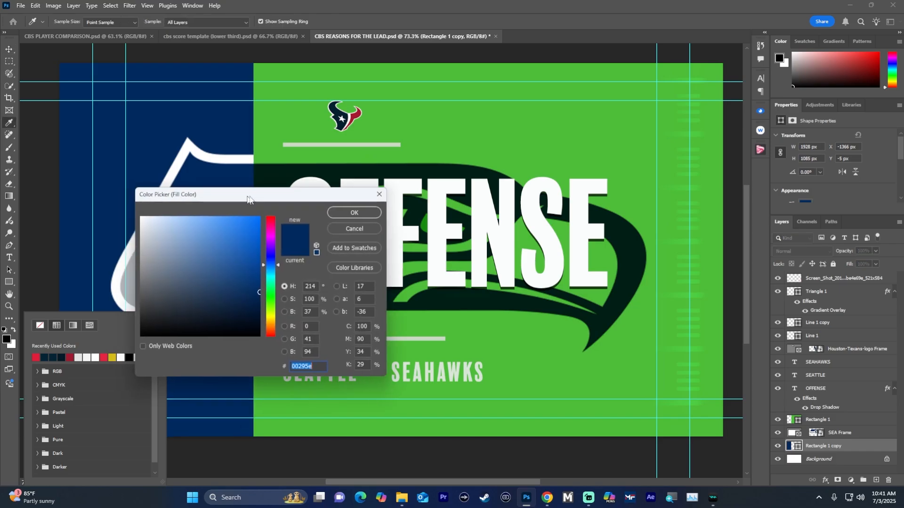
{"action": "left_click_drag", "start_coordinate": [233, 166], "coordinate": [545, 135]}
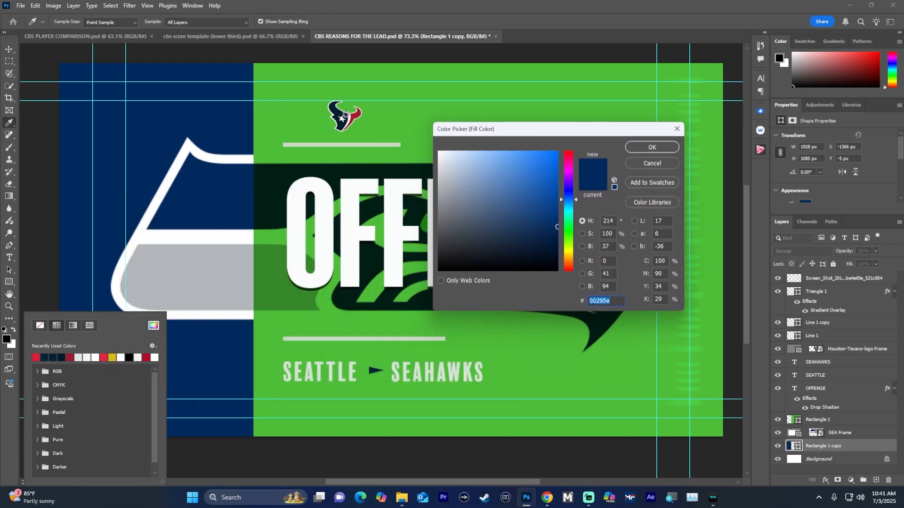
{"action": "left_click", "coordinate": [357, 114]}
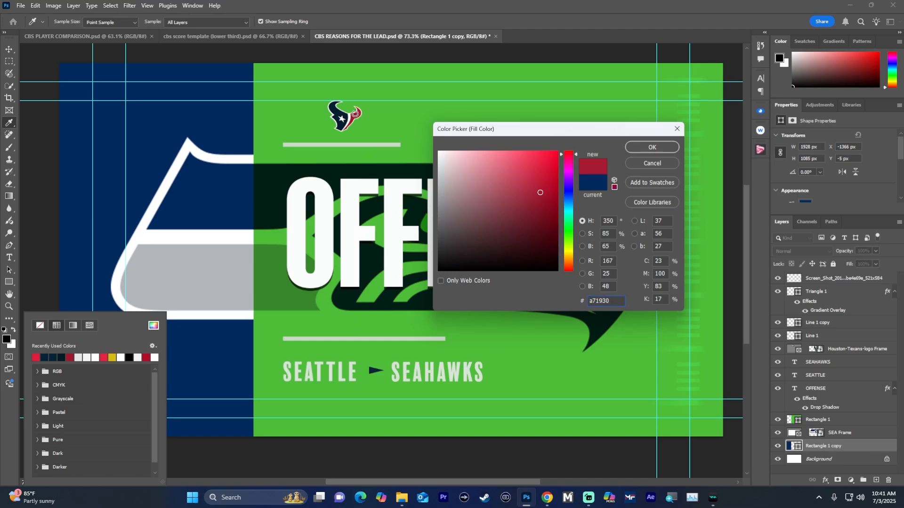
{"action": "left_click", "coordinate": [652, 147]}
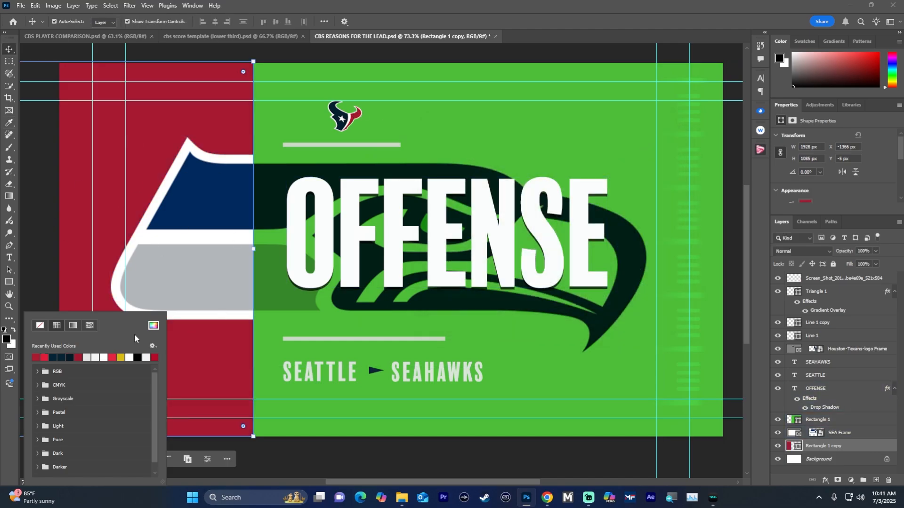
{"action": "left_click", "coordinate": [482, 119]}
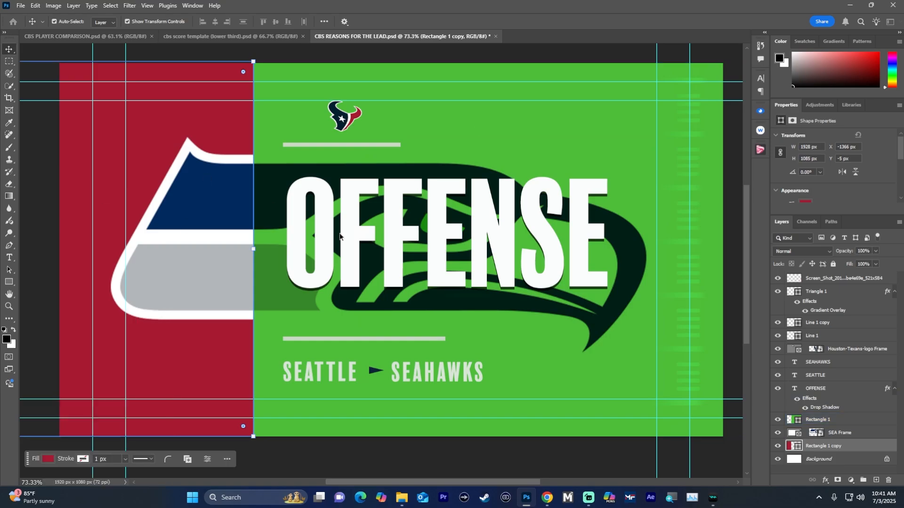
Step: Replace the large Seahawks logo behind OFFENSE with the Houston Texans logo from the NFL Team Logos folder and shift it further over the red area
{"action": "left_click", "coordinate": [435, 466]}
{"action": "left_click", "coordinate": [238, 200]}
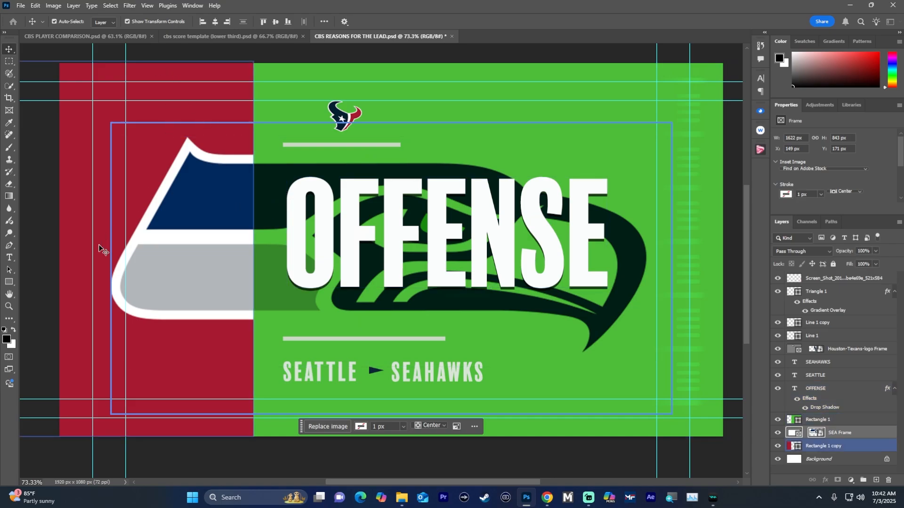
{"action": "mouse_move", "coordinate": [401, 497]}
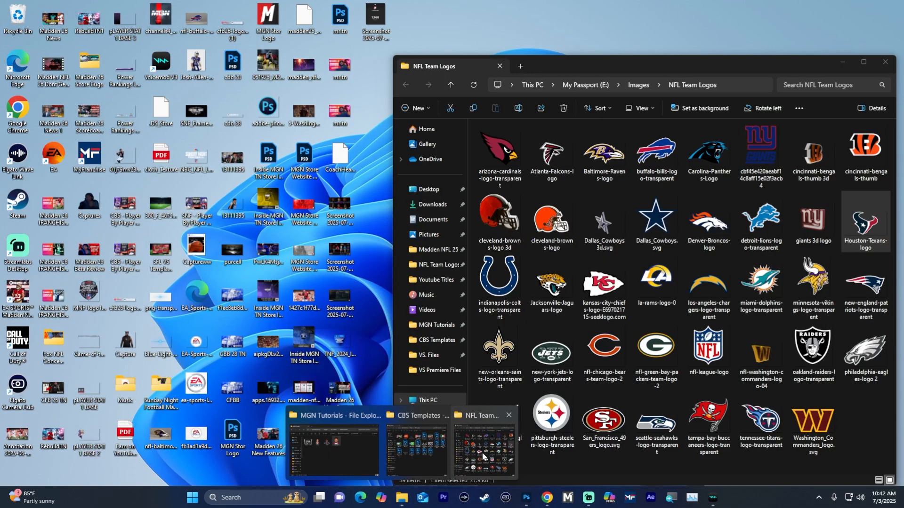
{"action": "left_click", "coordinate": [532, 447]}
{"action": "left_click_drag", "start_coordinate": [597, 69], "coordinate": [616, 57]}
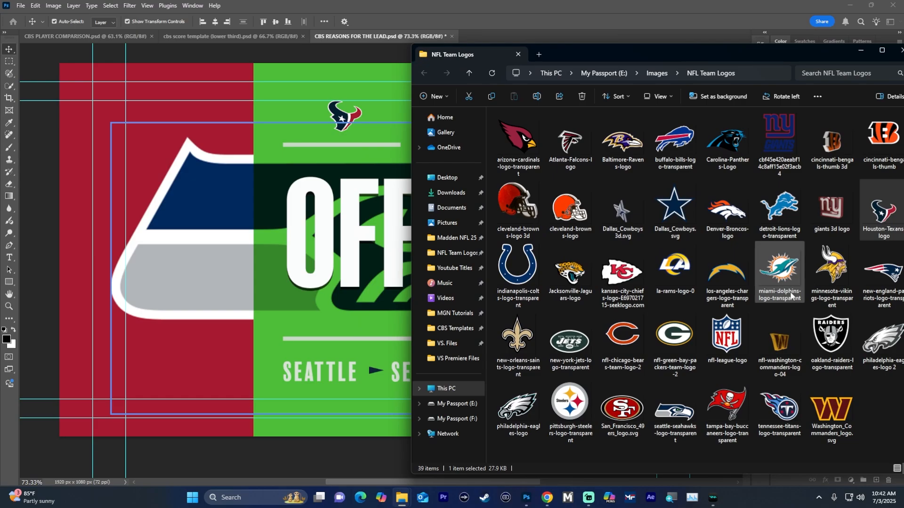
{"action": "left_click_drag", "start_coordinate": [889, 223], "coordinate": [215, 255]}
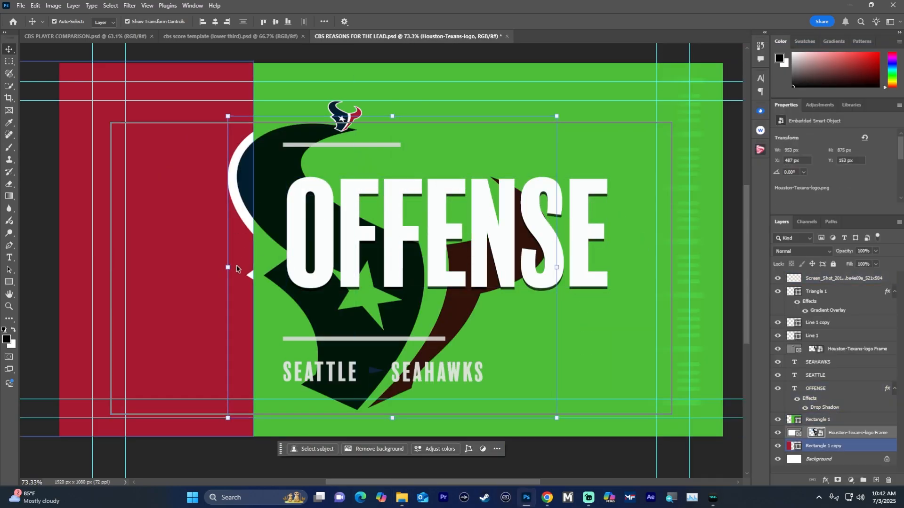
{"action": "left_click_drag", "start_coordinate": [228, 271], "coordinate": [185, 269]}
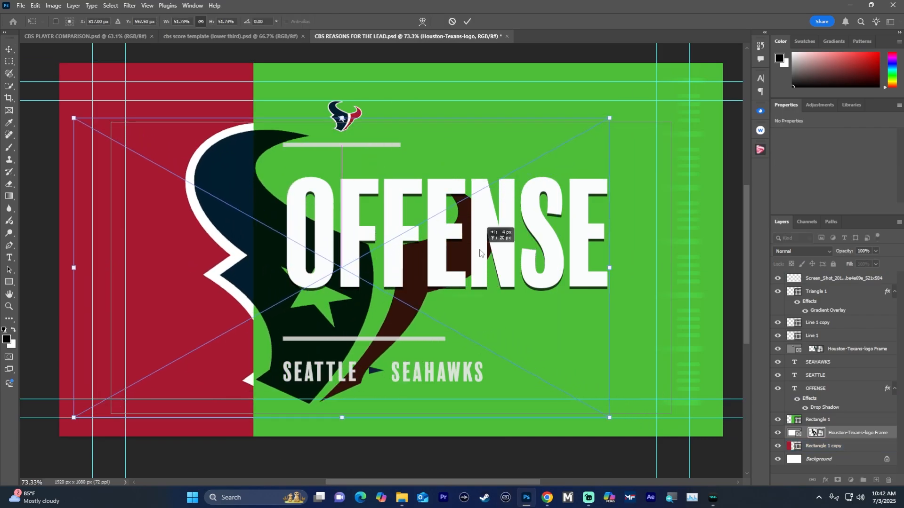
{"action": "key", "text": "Return"}
Step: Fill the large green rectangle with the dark Texans navy from the recently used colors
{"action": "left_click", "coordinate": [474, 149]}
{"action": "left_click", "coordinate": [805, 189]}
{"action": "left_click", "coordinate": [791, 239]}
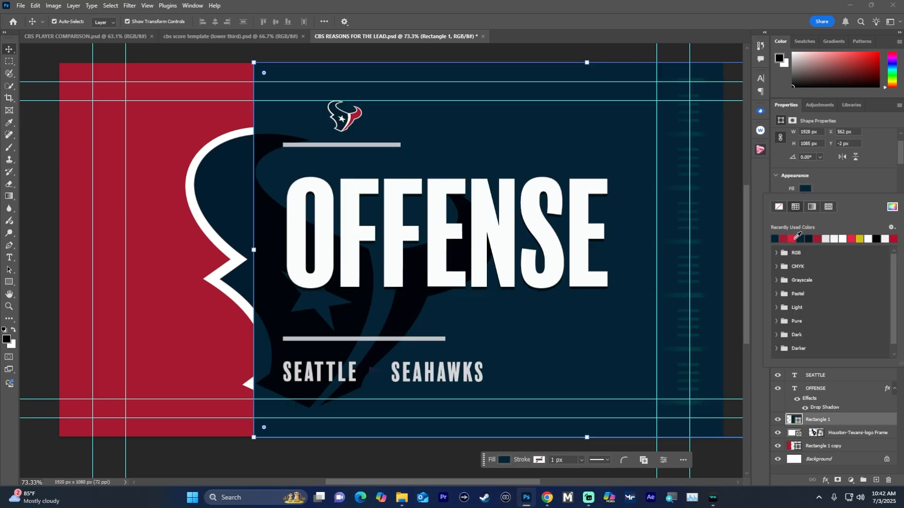
{"action": "left_click", "coordinate": [679, 299]}
{"action": "left_click", "coordinate": [679, 299]}
Step: Change the navy stop in the small triangle's gradient overlay to Texans red
{"action": "left_click", "coordinate": [377, 371]}
{"action": "scroll", "coordinate": [386, 378], "scroll_direction": "up", "scroll_amount": 4}
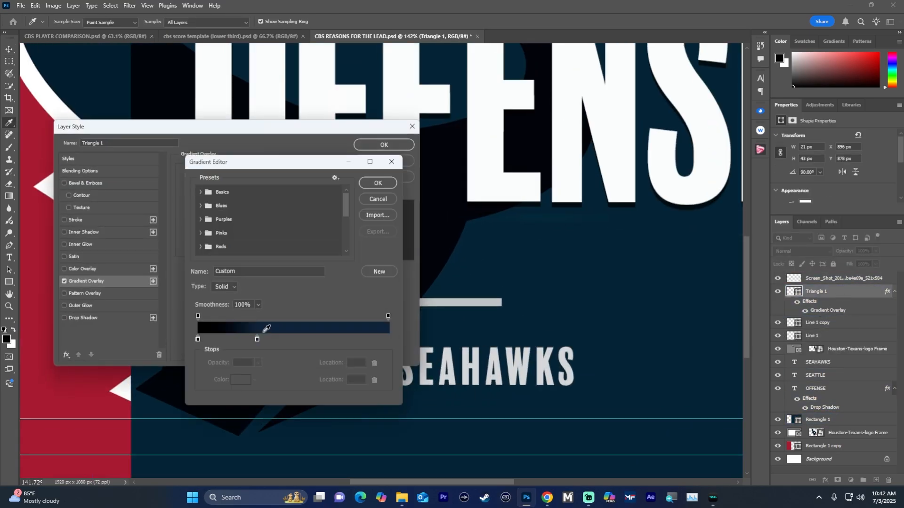
{"action": "double_click", "coordinate": [258, 339]}
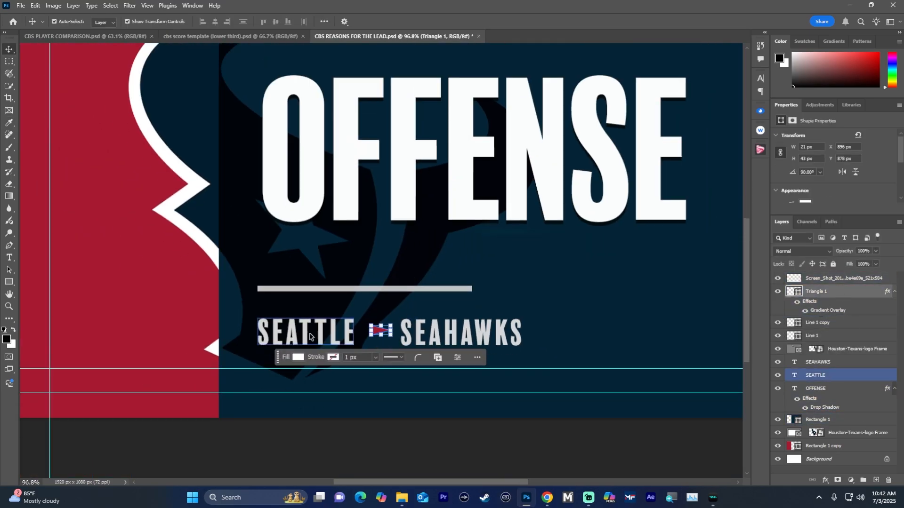
Step: Change the SEAHAWKS text to TEXANS and the SEATTLE text to OFFENSE, and save the template
{"action": "left_click", "coordinate": [310, 337]}
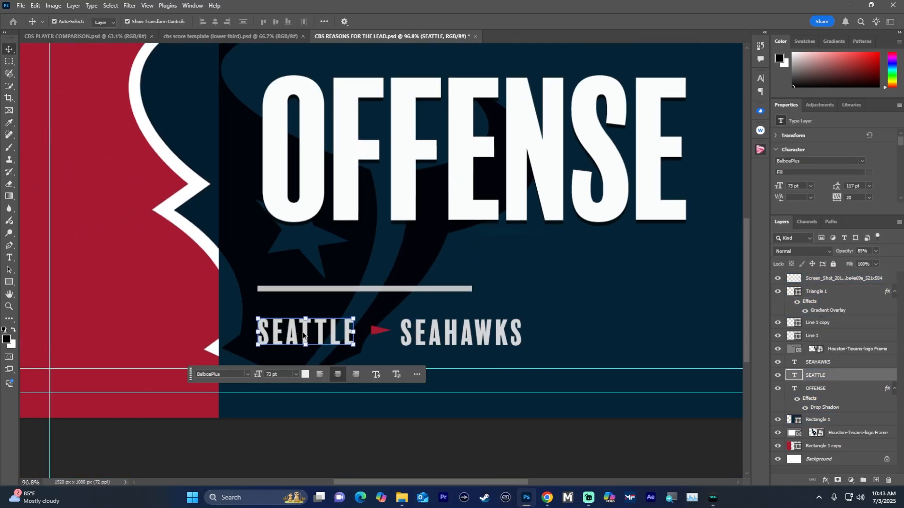
{"action": "left_click", "coordinate": [434, 338]}
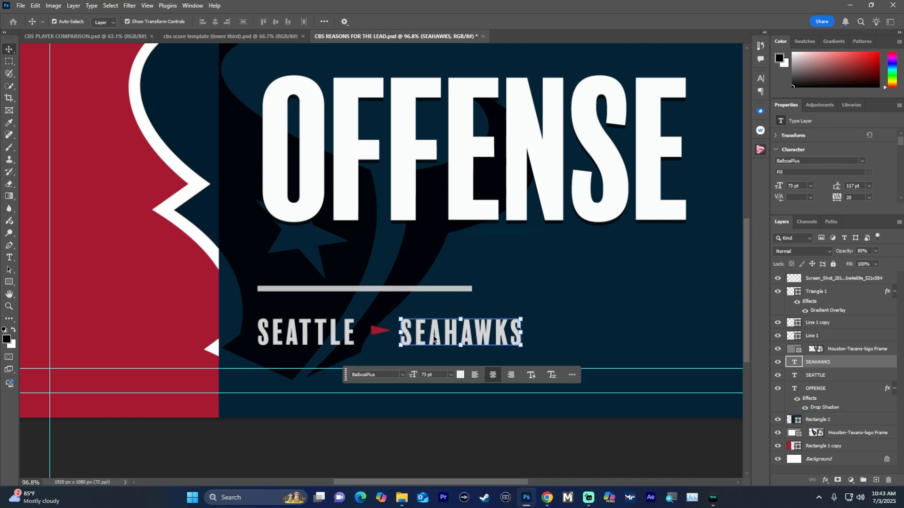
{"action": "left_click", "coordinate": [7, 260]}
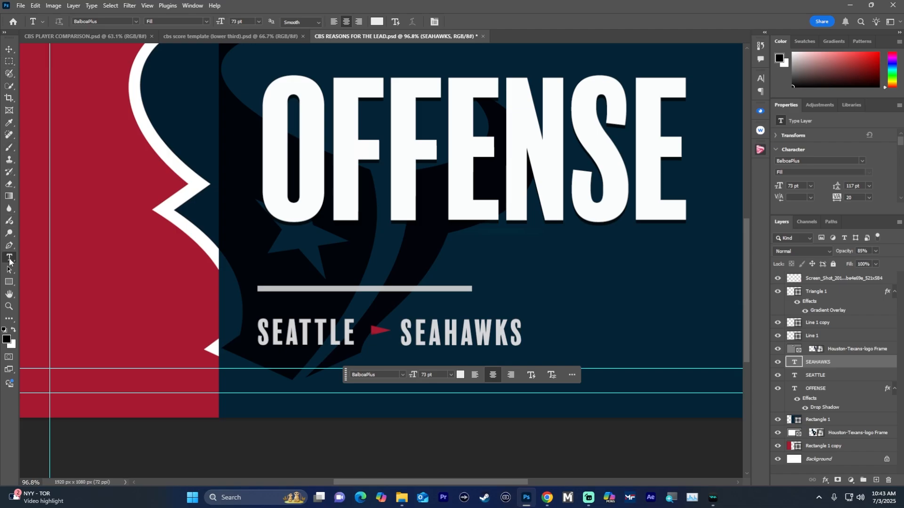
{"action": "double_click", "coordinate": [433, 336]}
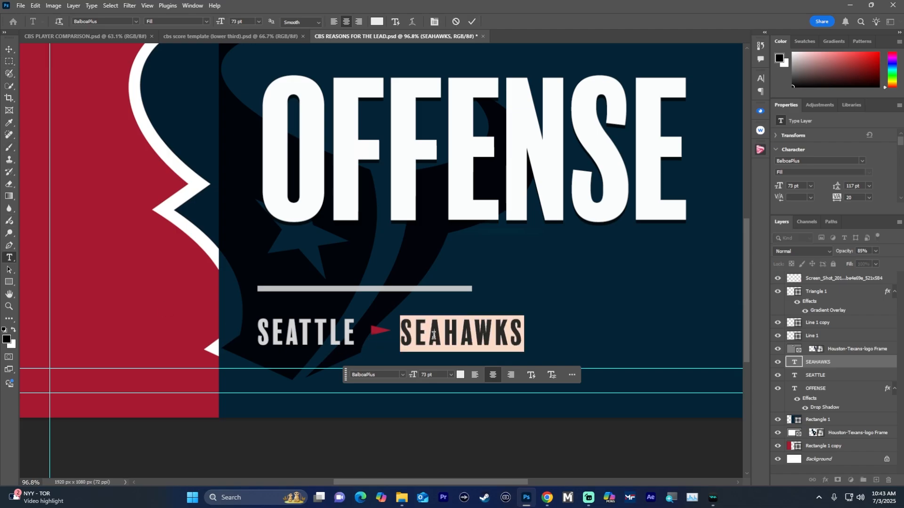
{"action": "type", "text": "TEXANS"}
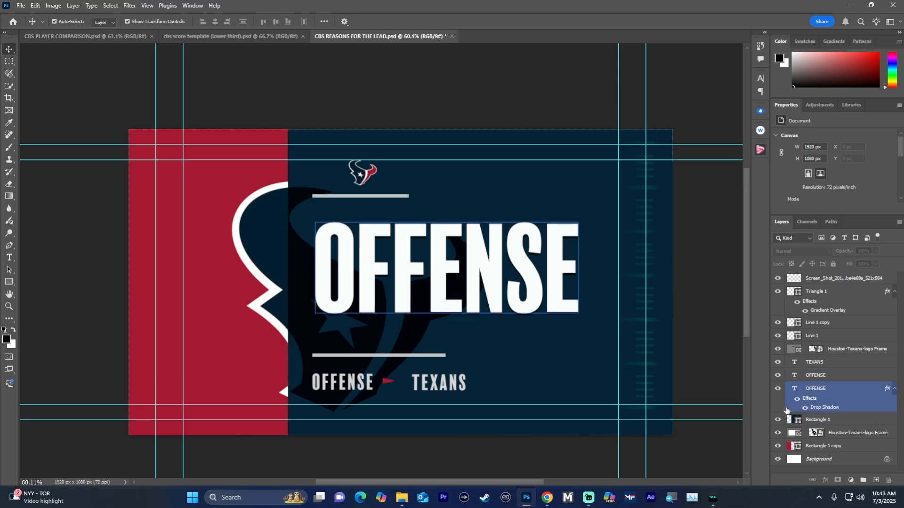
{"action": "left_click", "coordinate": [20, 6]}
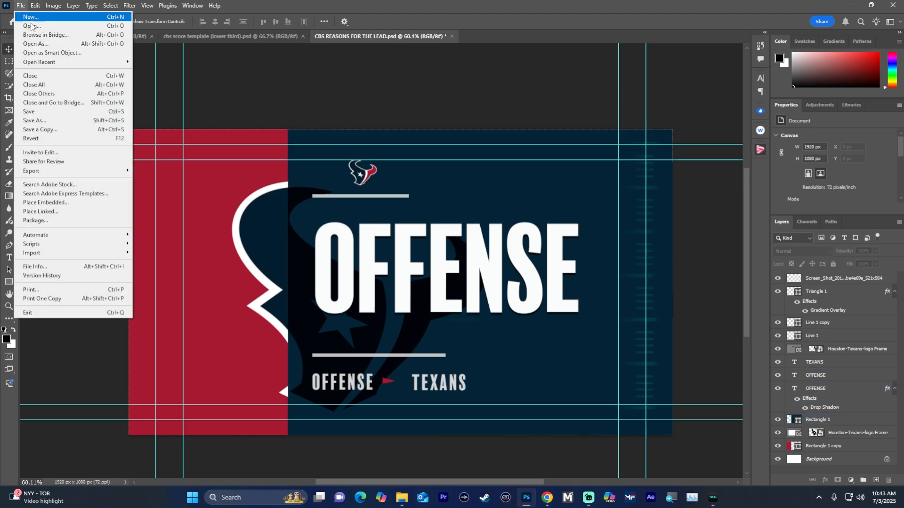
{"action": "left_click", "coordinate": [57, 139]}
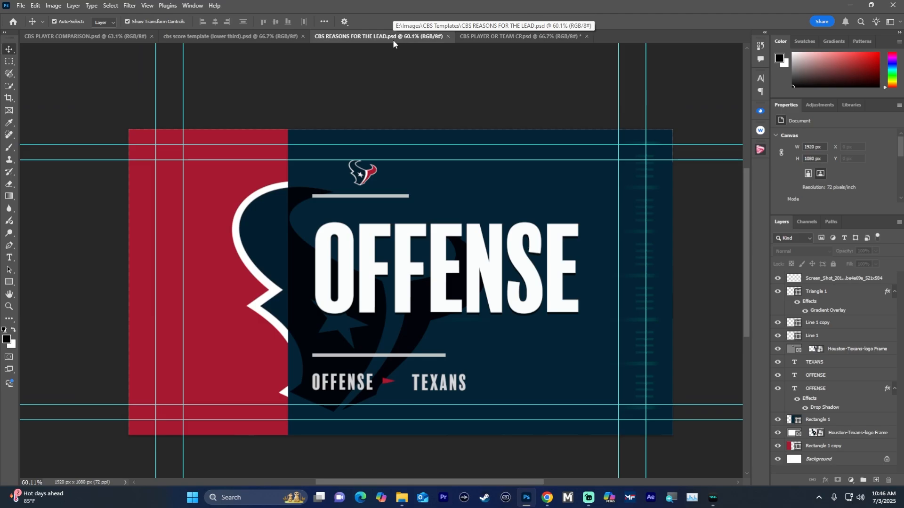
Step: Review the finished player comparison, lower-third score and reasons for the lead templates one after another
{"action": "left_click", "coordinate": [266, 40]}
{"action": "left_click", "coordinate": [100, 38]}
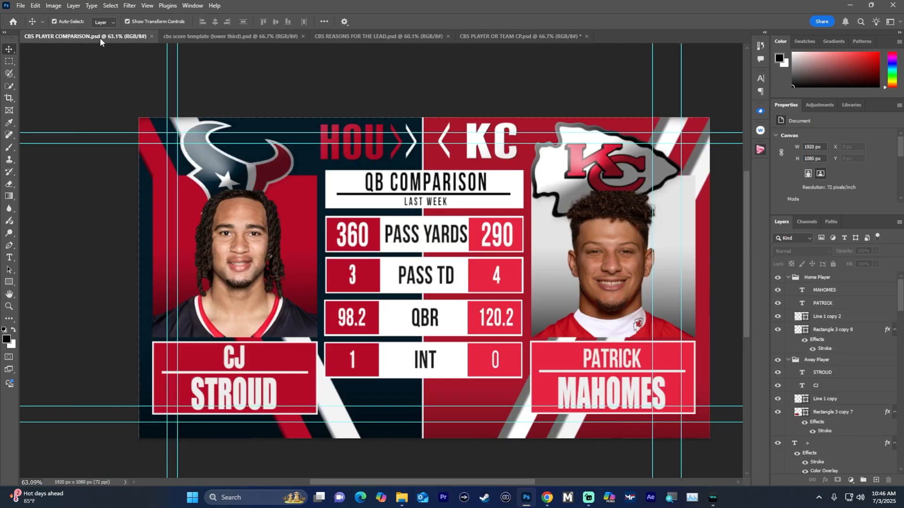
{"action": "left_click", "coordinate": [218, 37]}
{"action": "left_click", "coordinate": [346, 40]}
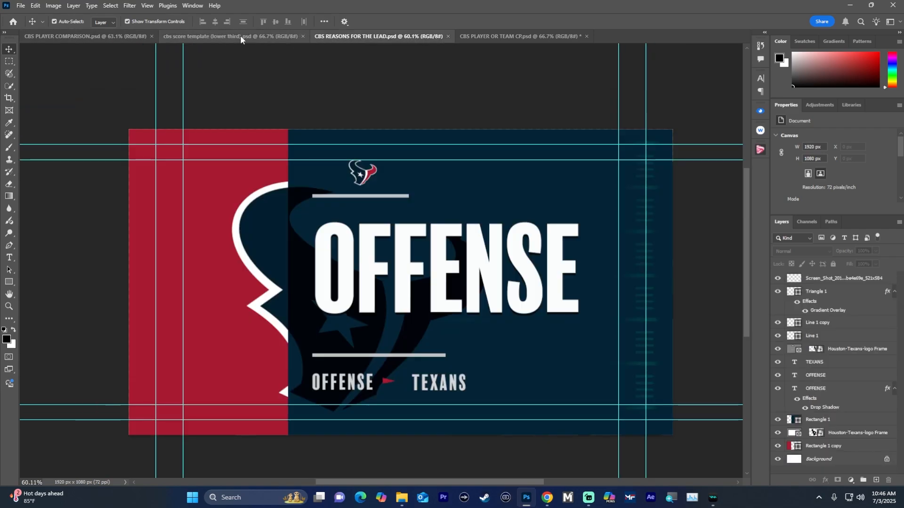
{"action": "left_click", "coordinate": [111, 39]}
{"action": "left_click", "coordinate": [200, 36]}
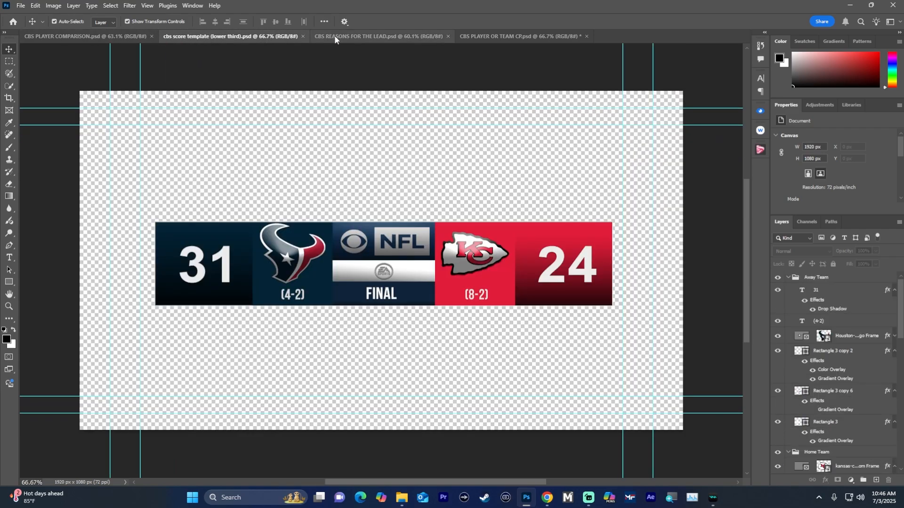
{"action": "left_click", "coordinate": [325, 36]}
Step: Export CBS PLAYER COMPARISON.psd as a 1920 x 1080 JPG with the quality raised to the high end
{"action": "left_click", "coordinate": [67, 38]}
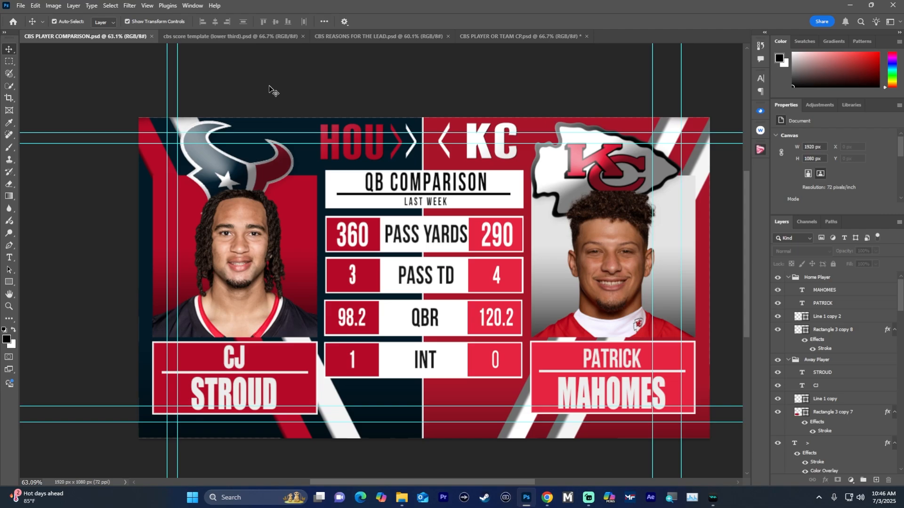
{"action": "left_click", "coordinate": [22, 9]}
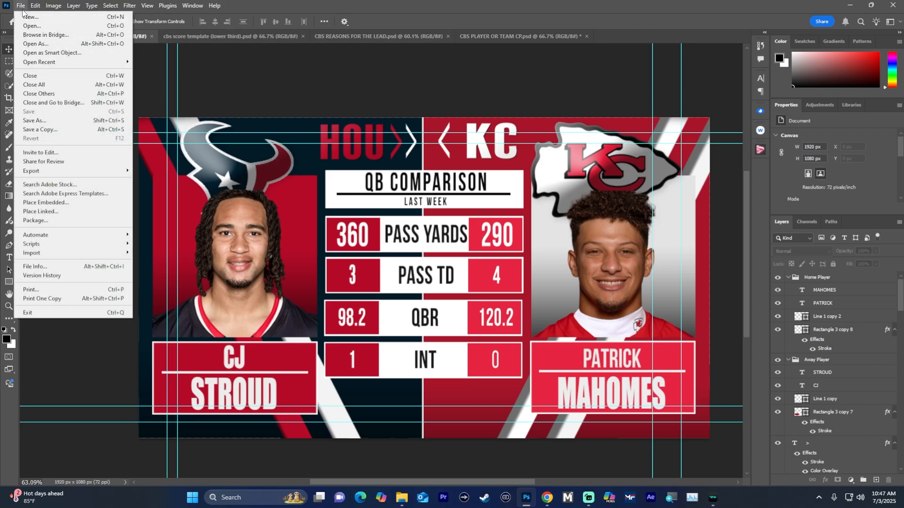
{"action": "mouse_move", "coordinate": [37, 176]}
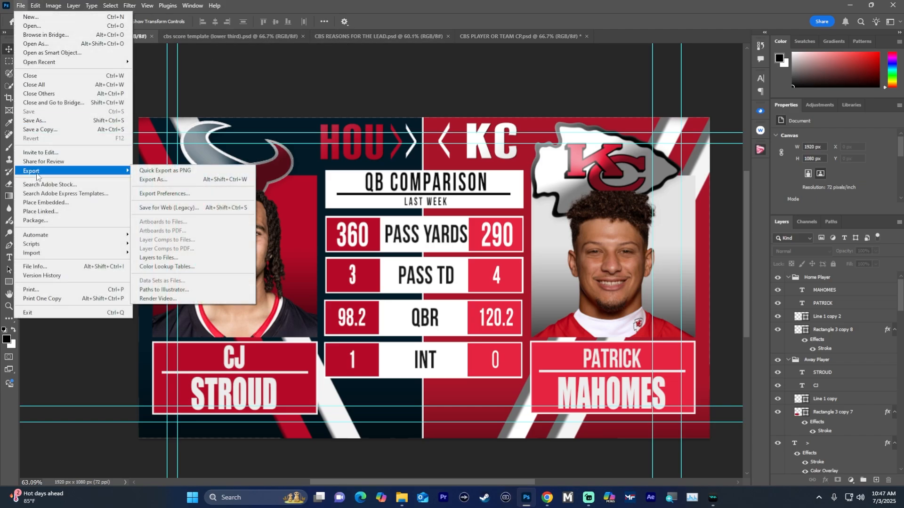
{"action": "left_click", "coordinate": [165, 180]}
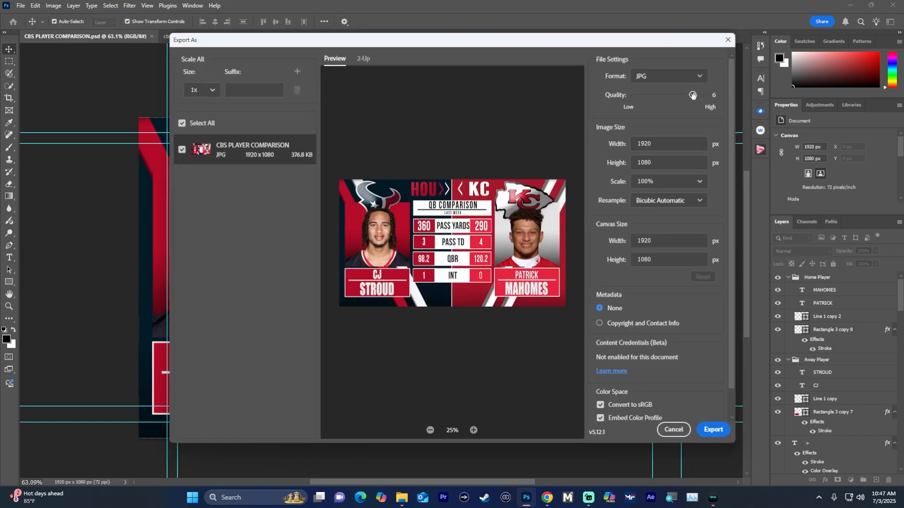
{"action": "left_click_drag", "start_coordinate": [693, 96], "coordinate": [716, 92]}
{"action": "left_click", "coordinate": [713, 429]}
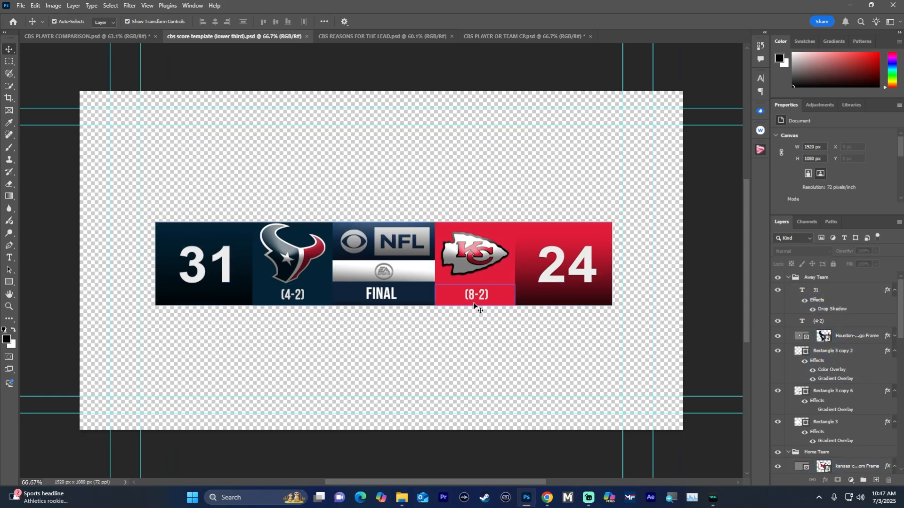
Step: Look at the reasons for the lead template again and return to the lower-third score template
{"action": "left_click", "coordinate": [382, 36]}
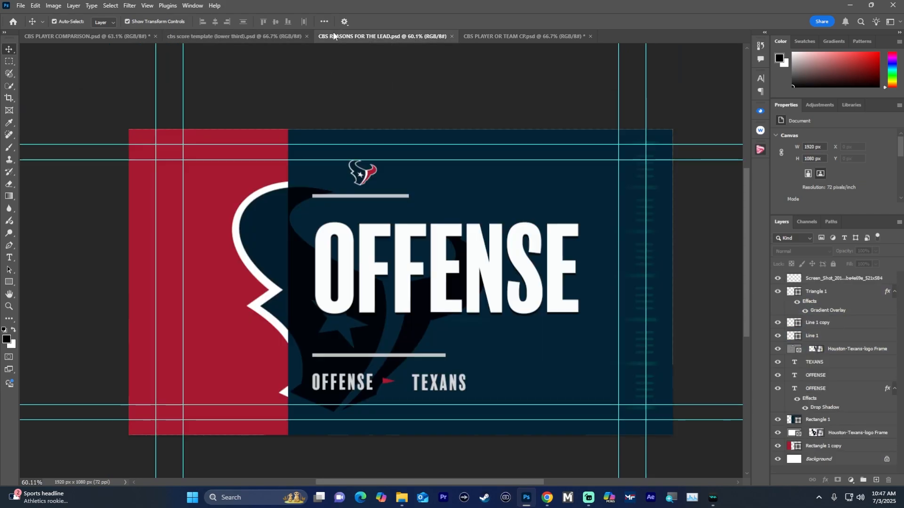
{"action": "left_click", "coordinate": [284, 36]}
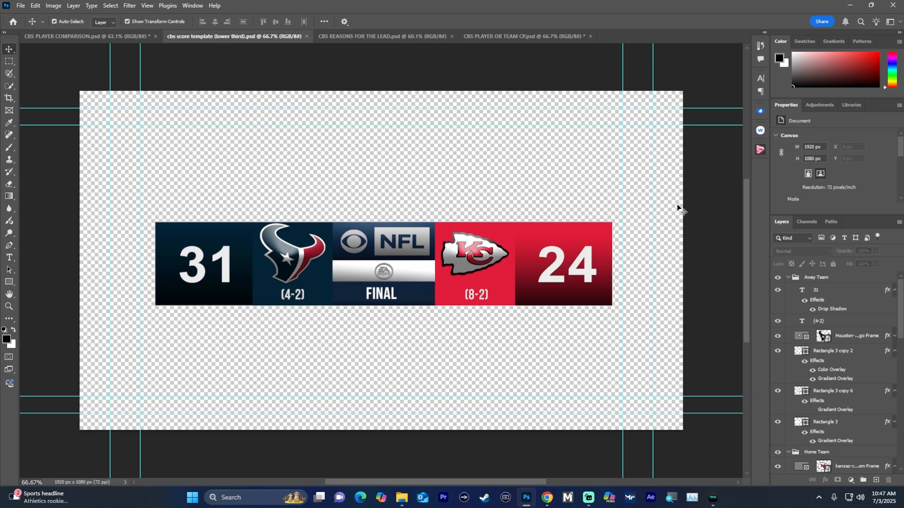
Step: Check the player or team comparison template, and export the lower-third score template as a 1920 x 1080 PNG with transparency
{"action": "left_click", "coordinate": [540, 35]}
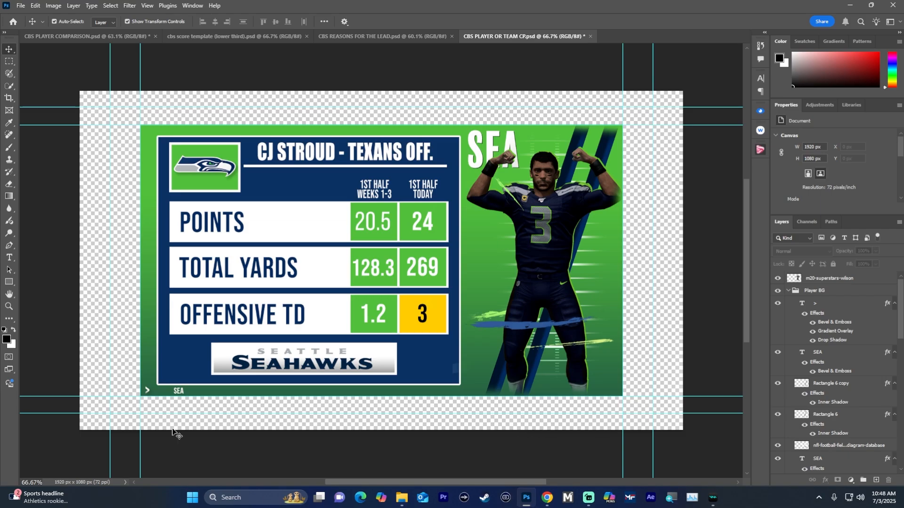
{"action": "left_click", "coordinate": [260, 41]}
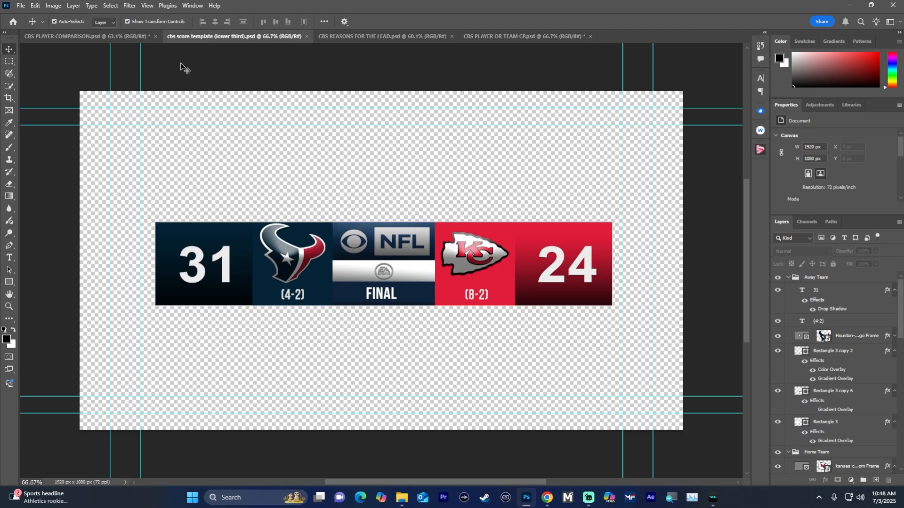
{"action": "left_click", "coordinate": [20, 6]}
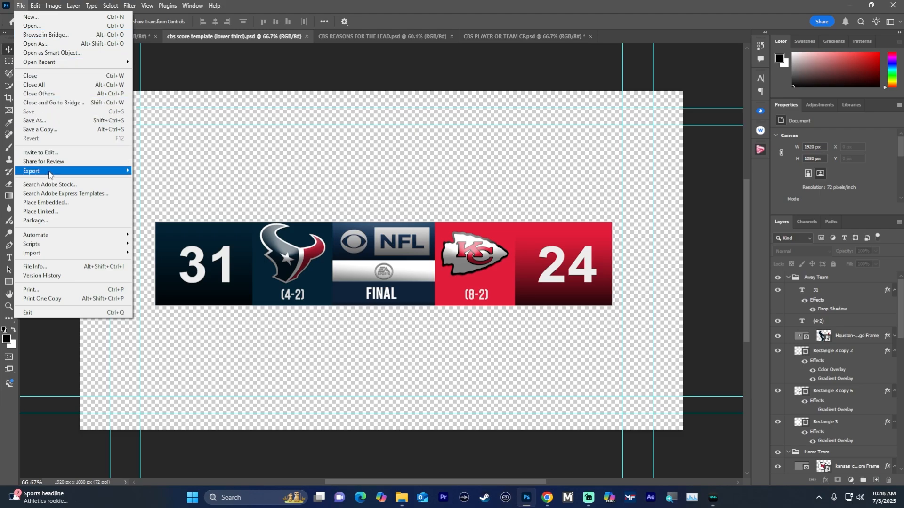
{"action": "mouse_move", "coordinate": [49, 174]}
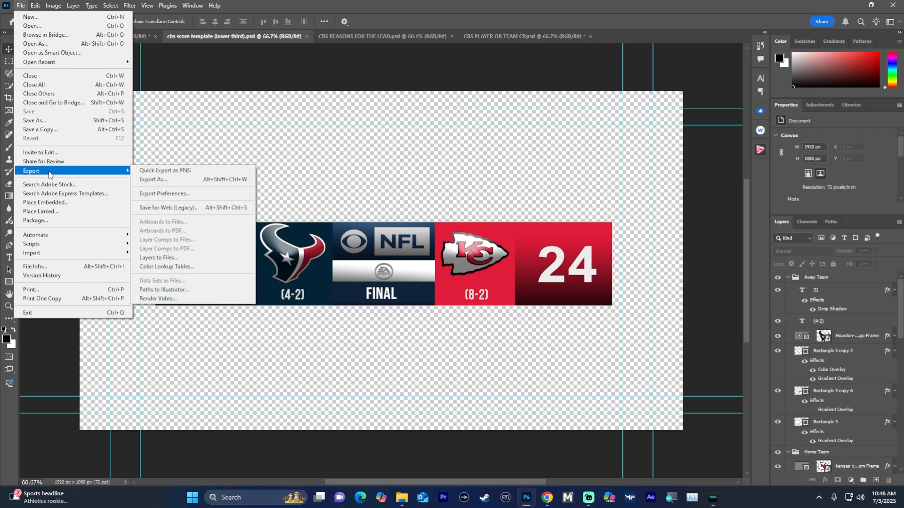
{"action": "left_click", "coordinate": [167, 180]}
{"action": "left_click", "coordinate": [676, 75]}
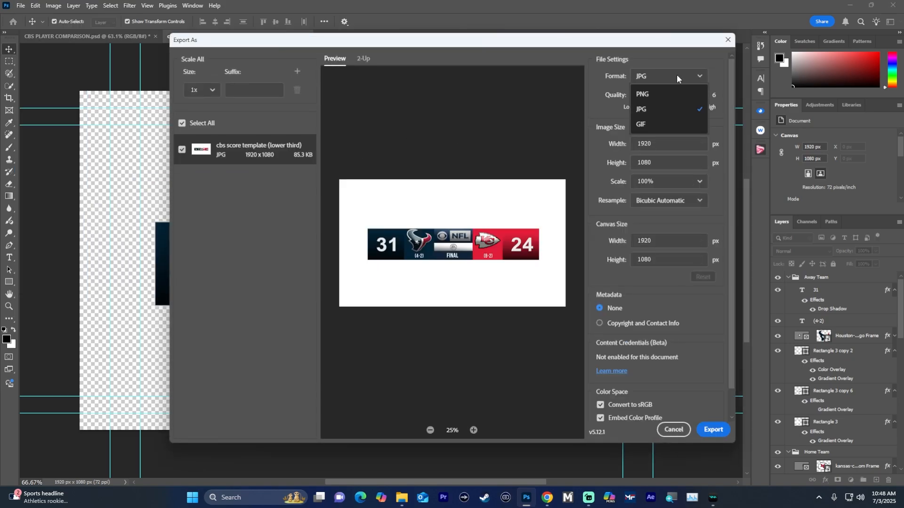
{"action": "left_click", "coordinate": [576, 119]}
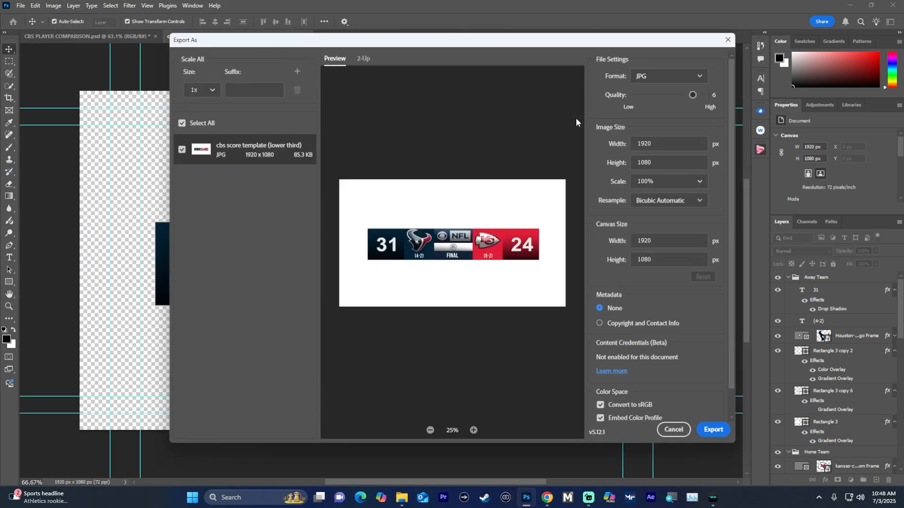
{"action": "left_click", "coordinate": [683, 77]}
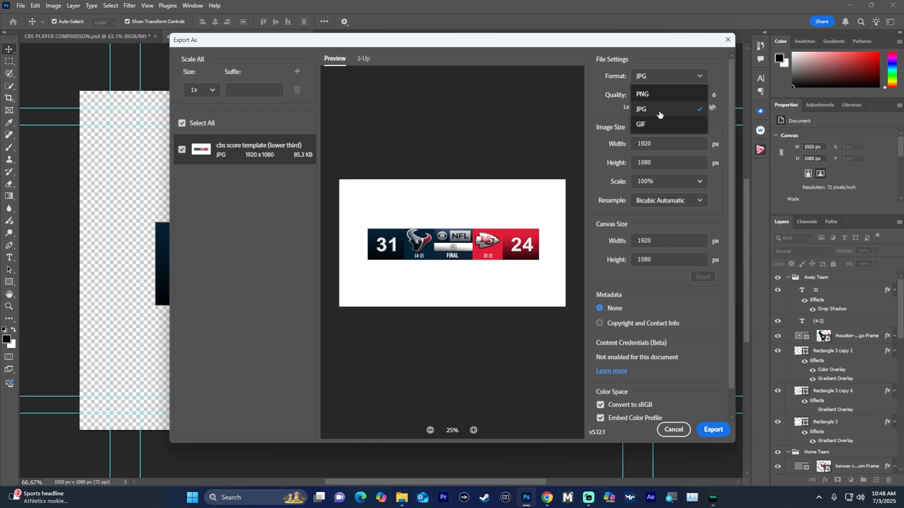
{"action": "left_click", "coordinate": [658, 95]}
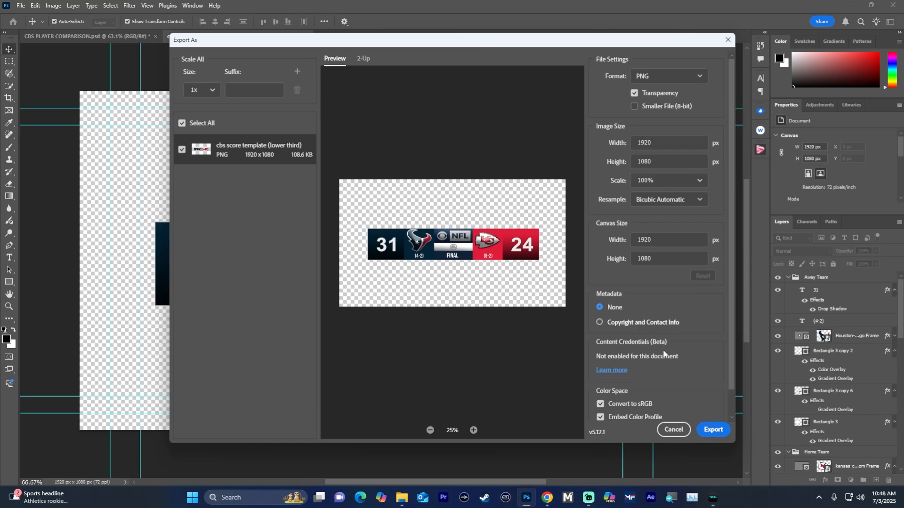
{"action": "left_click", "coordinate": [713, 430]}
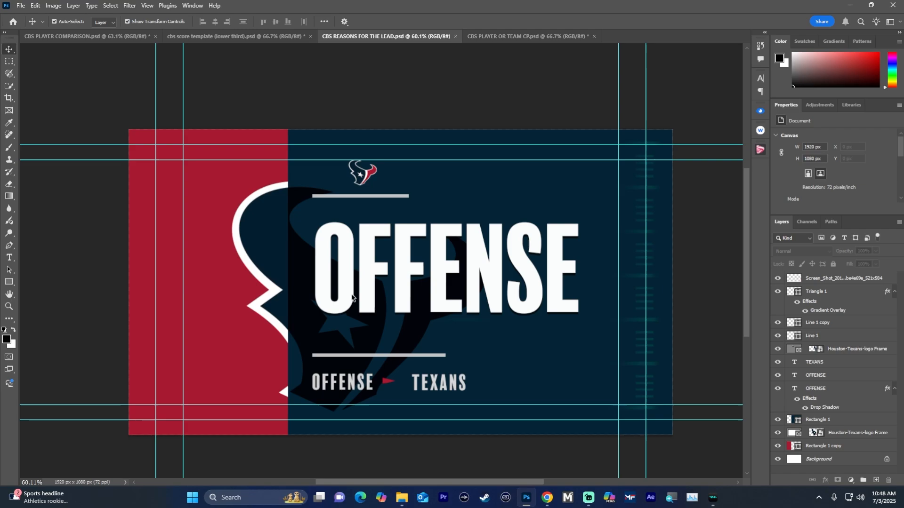
Step: Examine the background shapes, logo and headline layers of the reasons for the lead template and compare it with the lower-third score template
{"action": "left_click", "coordinate": [327, 205]}
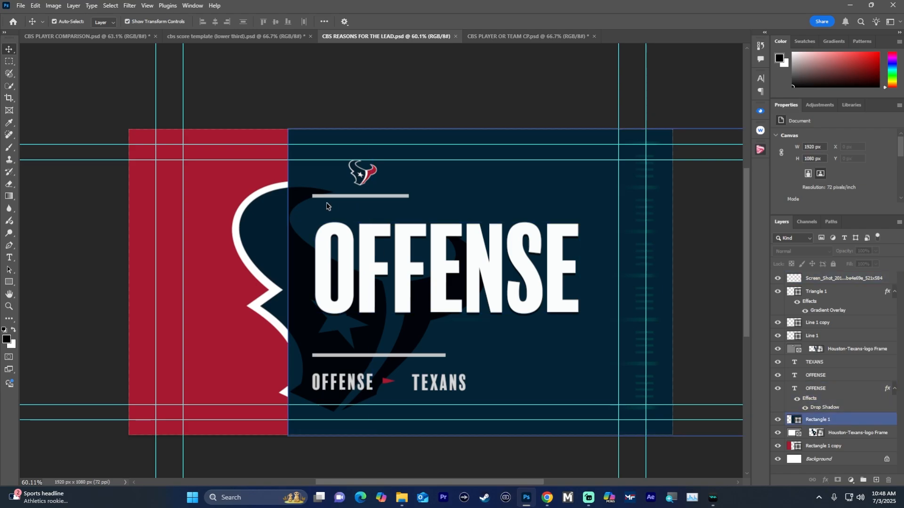
{"action": "left_click", "coordinate": [345, 290]}
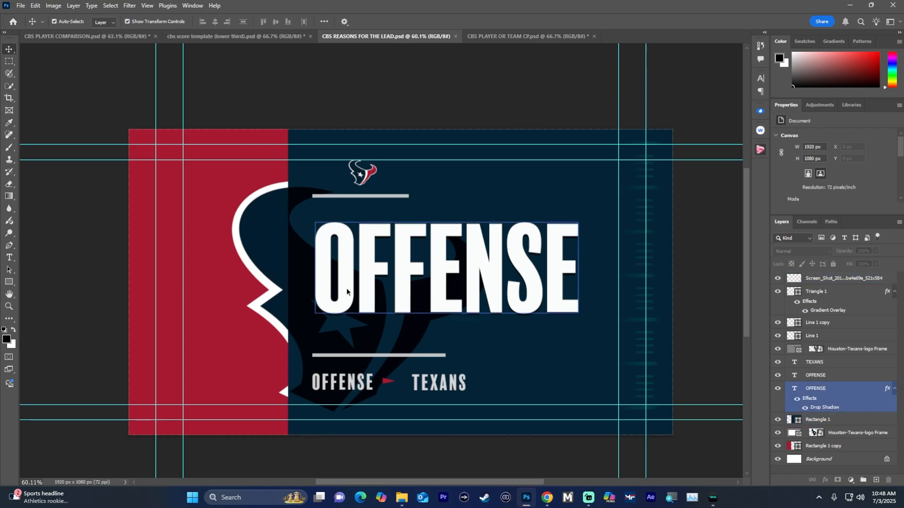
{"action": "left_click", "coordinate": [304, 256]}
{"action": "left_click", "coordinate": [361, 179]}
{"action": "left_click", "coordinate": [361, 179]}
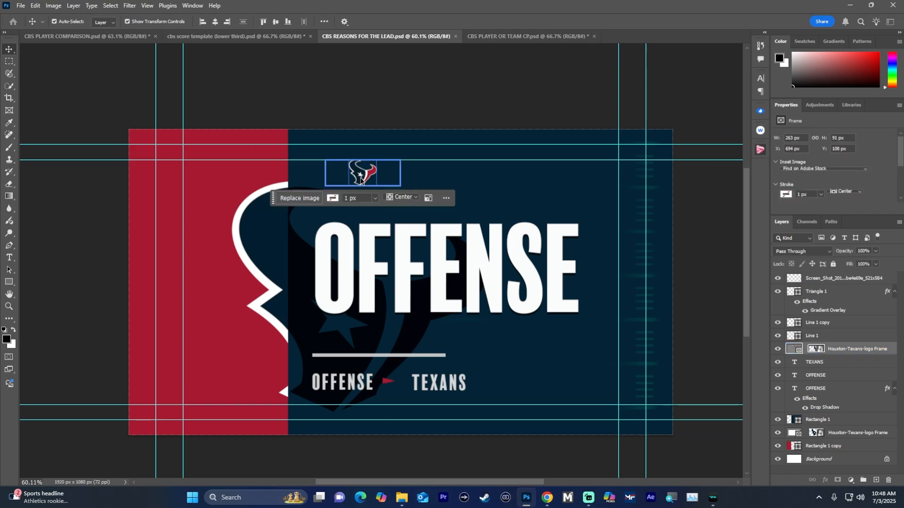
{"action": "left_click", "coordinate": [351, 175]}
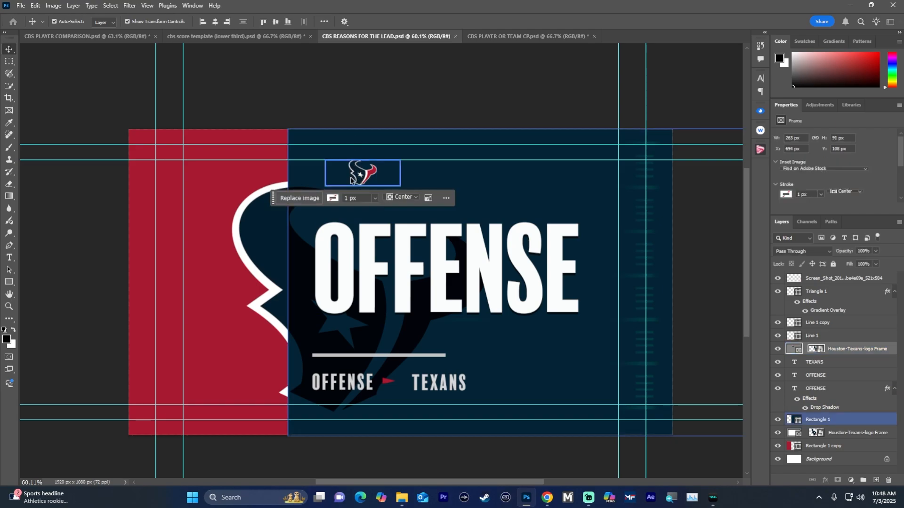
{"action": "left_click", "coordinate": [347, 271]}
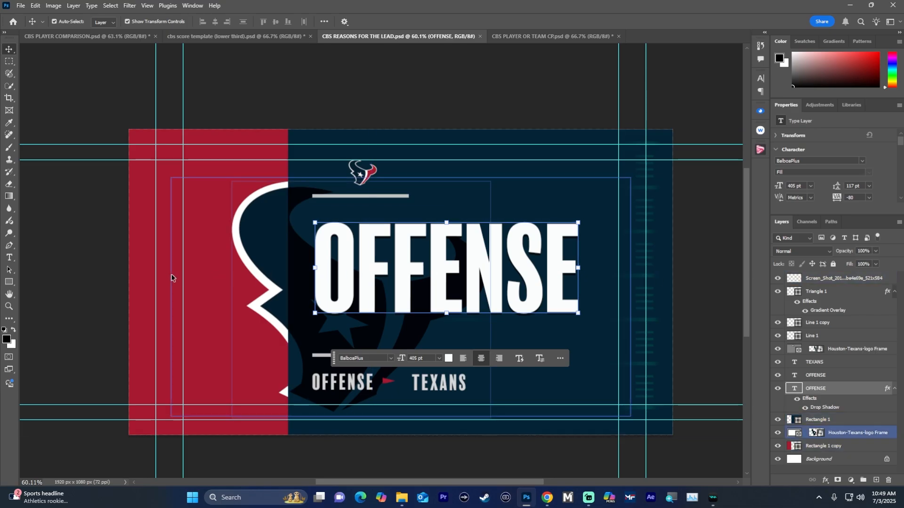
{"action": "left_click", "coordinate": [201, 260]}
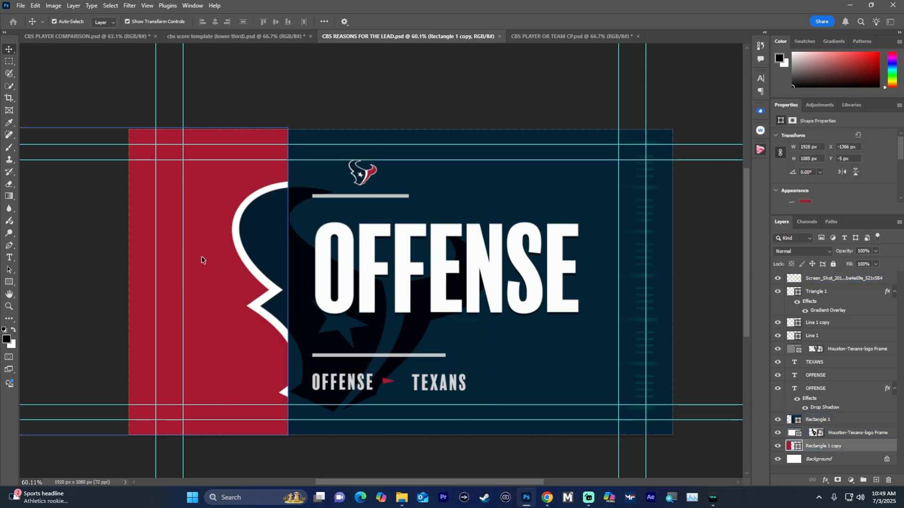
{"action": "left_click", "coordinate": [520, 196]}
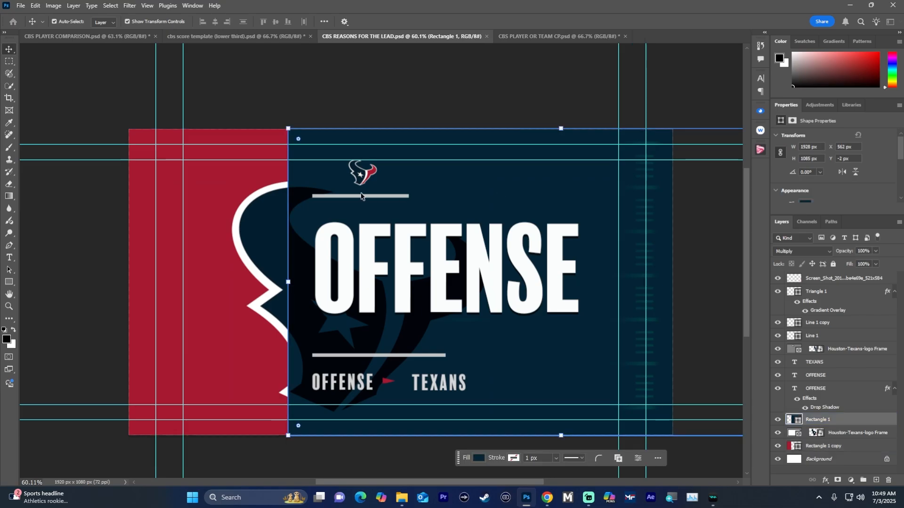
{"action": "left_click", "coordinate": [309, 89]}
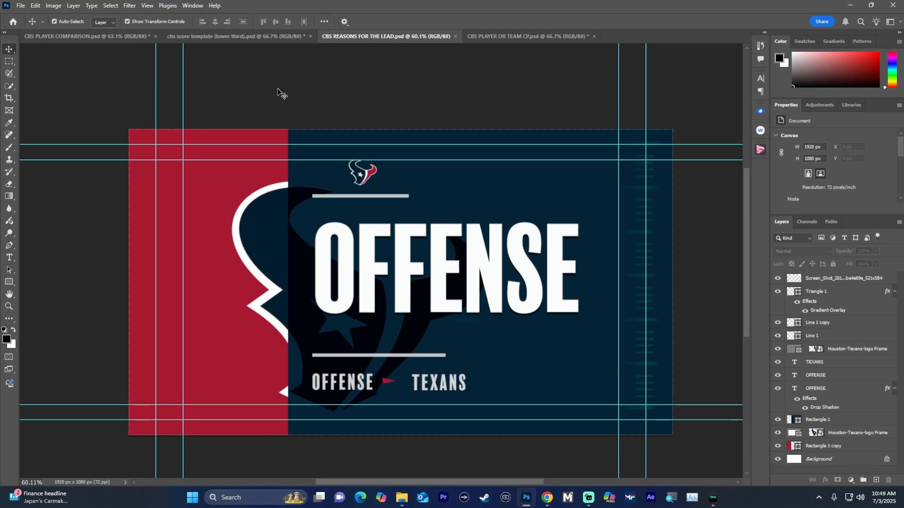
{"action": "left_click", "coordinate": [199, 36]}
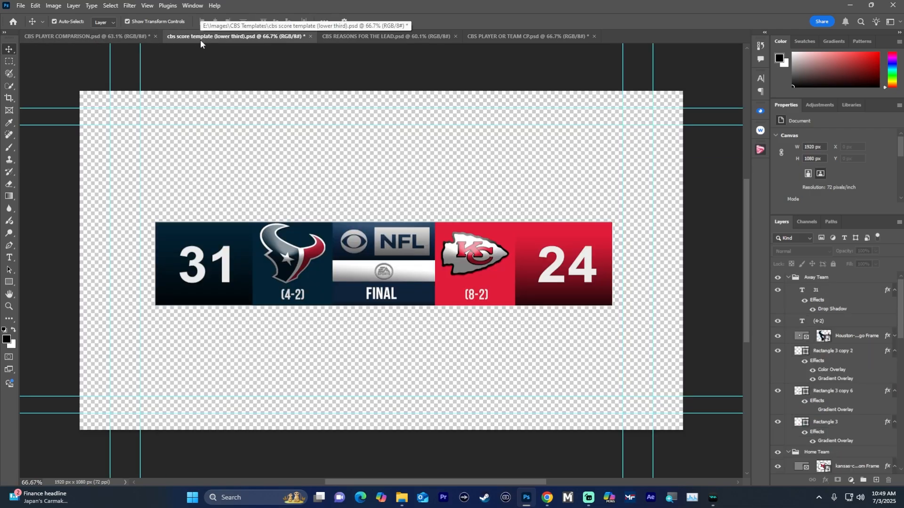
{"action": "left_click", "coordinate": [121, 38]}
{"action": "left_click", "coordinate": [214, 36]}
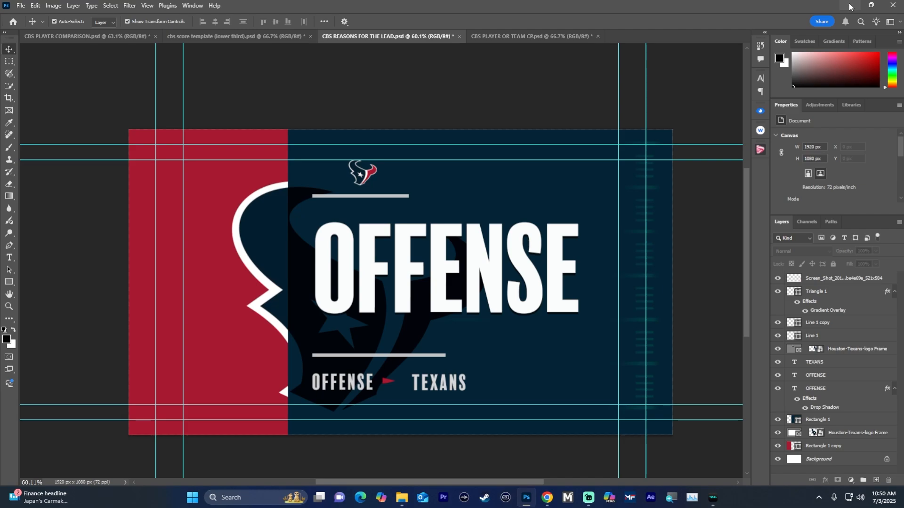
Step: Change the large OFFENSE headline in the reasons for the lead template to OFENSE
{"action": "left_click", "coordinate": [373, 277]}
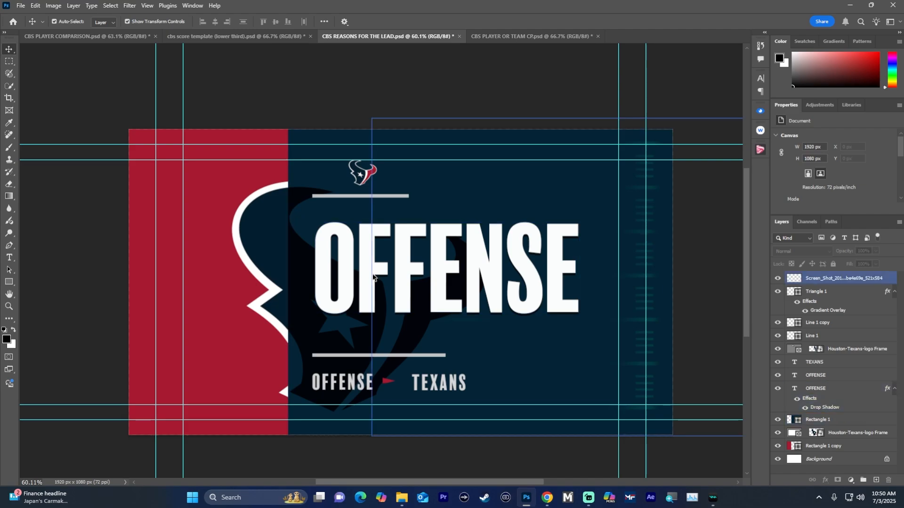
{"action": "left_click", "coordinate": [365, 278]}
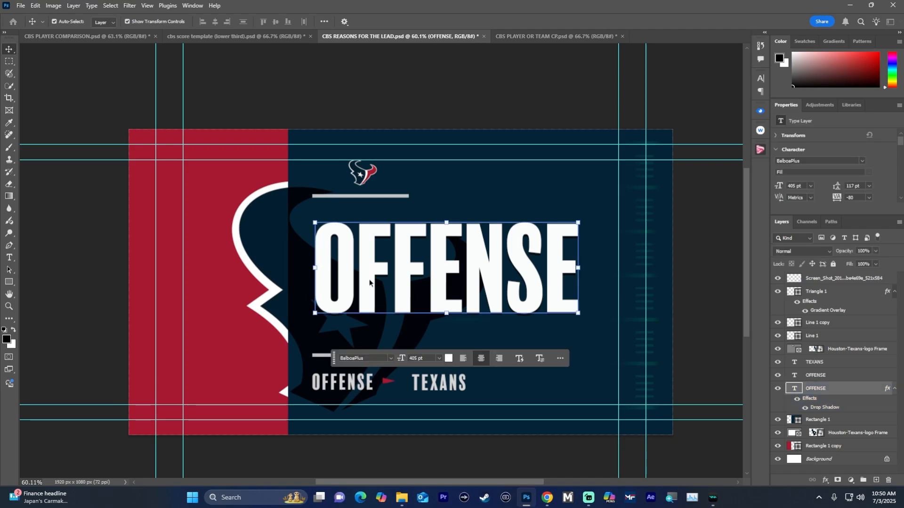
{"action": "double_click", "coordinate": [346, 271]}
{"action": "key", "text": "Delete"}
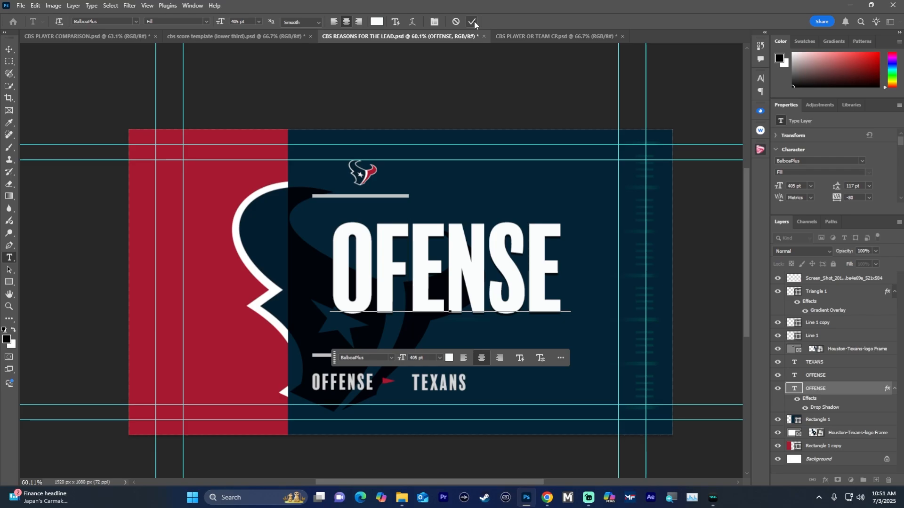
{"action": "left_click", "coordinate": [474, 21]}
Step: Export the reasons for the lead graphic as a 1920 x 1080 JPG, replacing CBS REASONS FOR THE LEAD.jpg in the MGN Tutorials folder
{"action": "left_click", "coordinate": [20, 5]}
{"action": "mouse_move", "coordinate": [71, 170]}
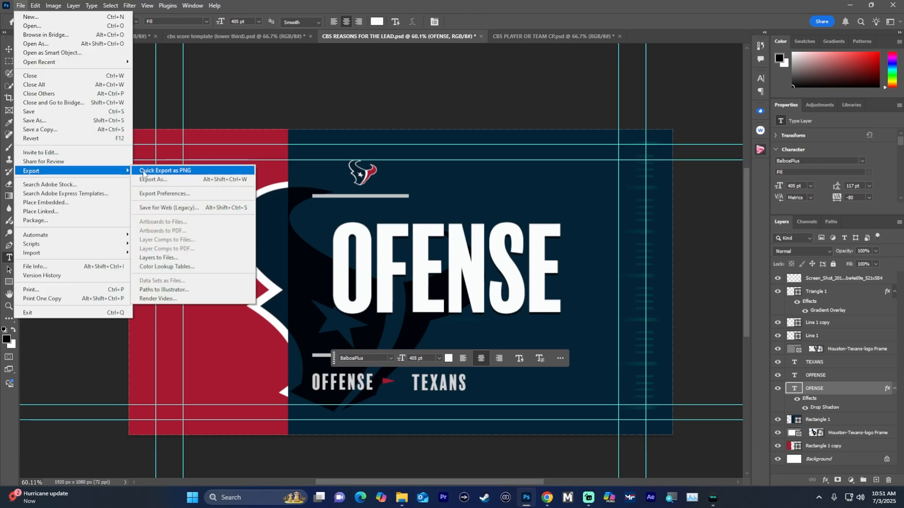
{"action": "left_click", "coordinate": [159, 178]}
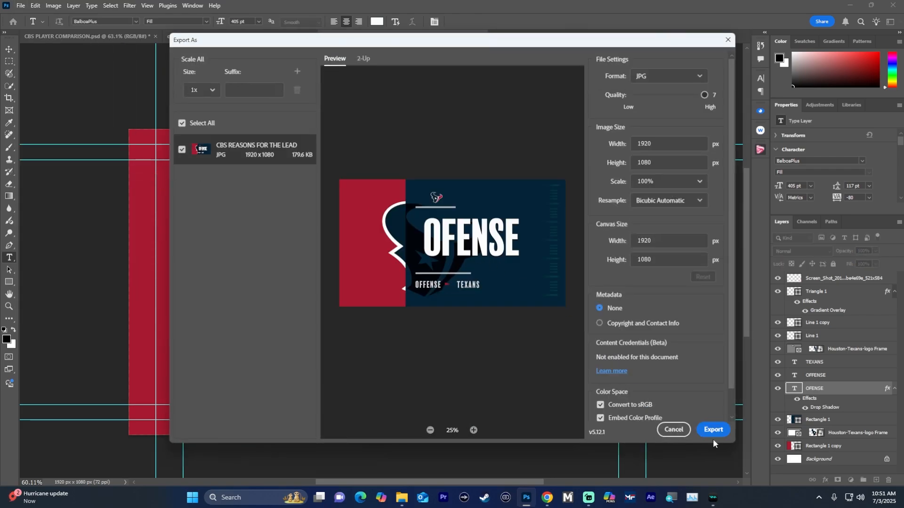
{"action": "left_click", "coordinate": [715, 430]}
{"action": "left_click", "coordinate": [334, 139]}
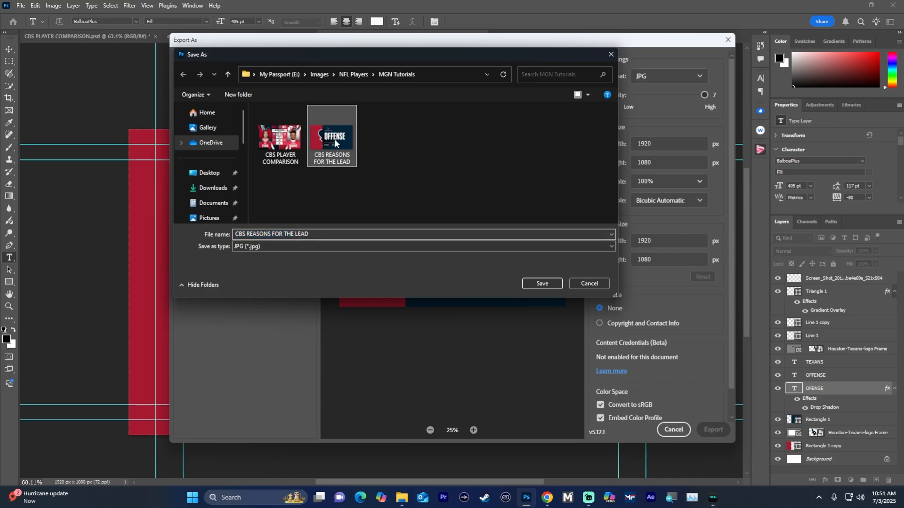
{"action": "left_click", "coordinate": [541, 284]}
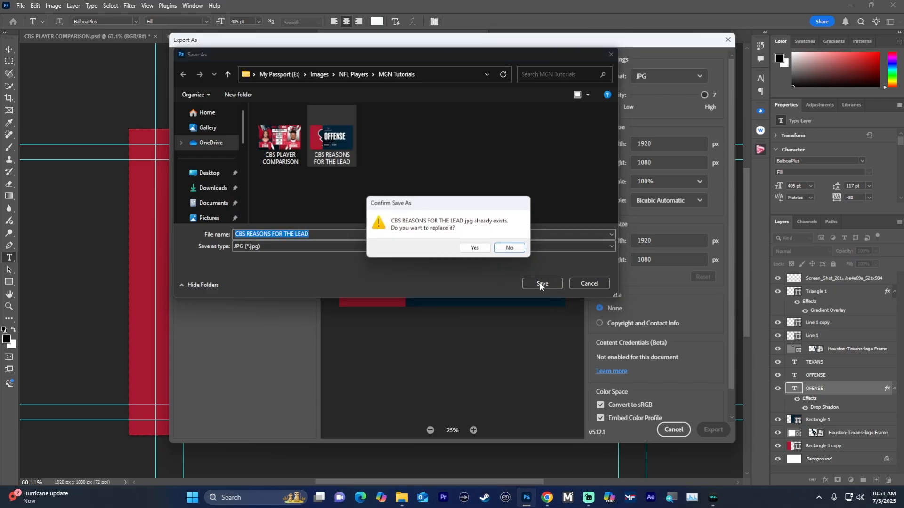
{"action": "left_click", "coordinate": [472, 248]}
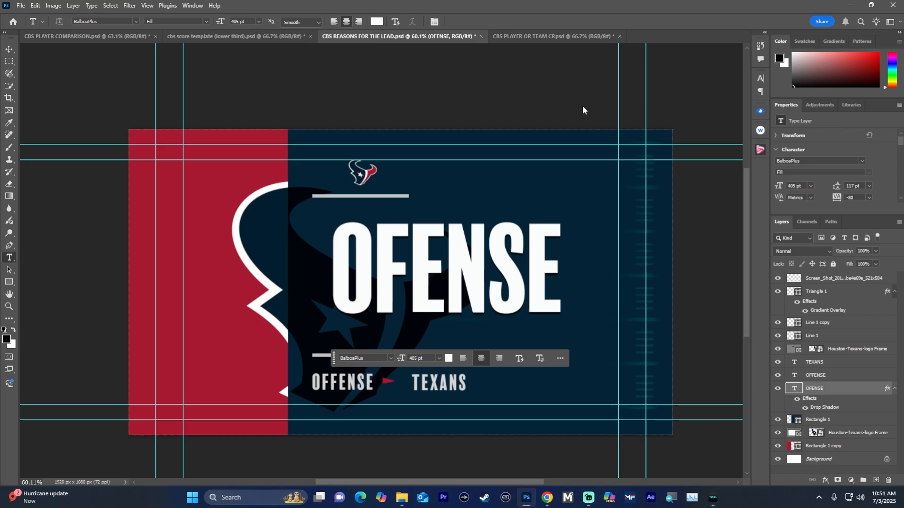
Step: Switch to Adobe Premiere Pro and create a new project named Texans Vs. Chiefs on drive E: without a template
{"action": "left_click", "coordinate": [850, 5]}
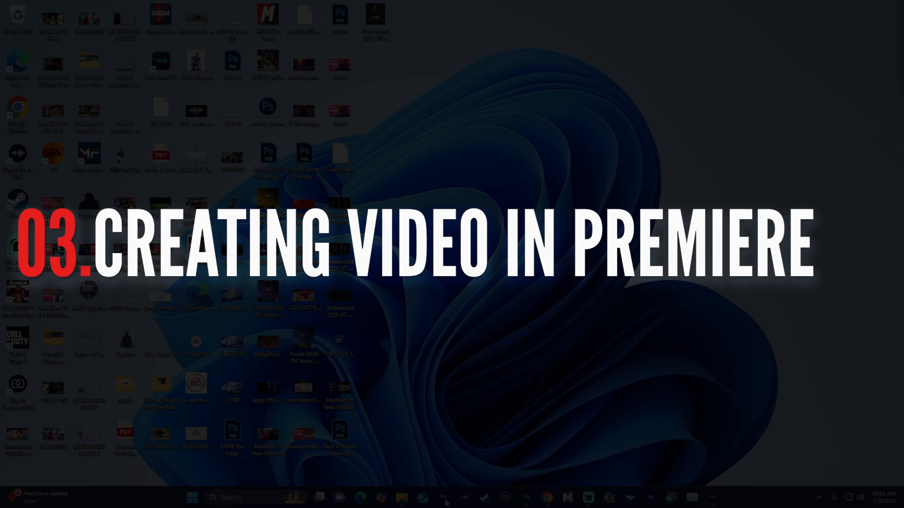
{"action": "left_click", "coordinate": [444, 499]}
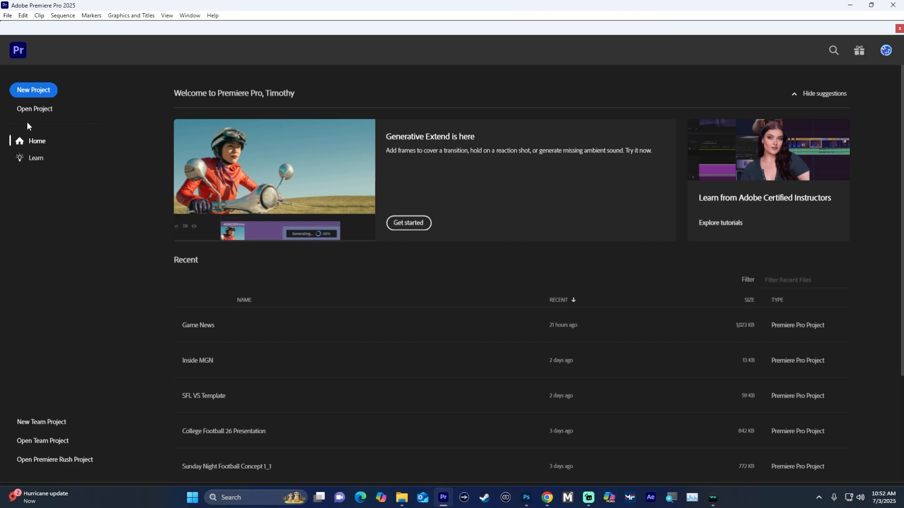
{"action": "left_click", "coordinate": [28, 94]}
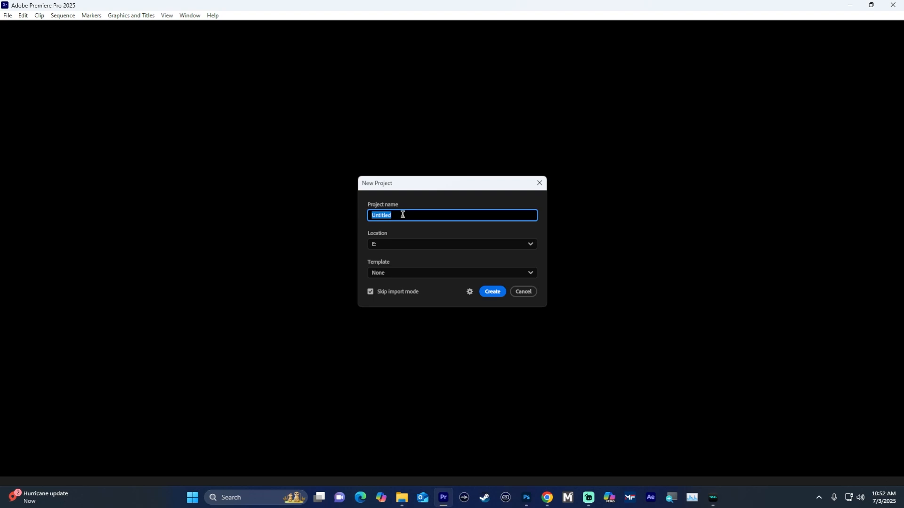
{"action": "type", "text": "GT"}
{"action": "key", "text": "BackSpace"}
{"action": "key", "text": "BackSpace"}
{"action": "type", "text": "GT"}
{"action": "key", "text": "BackSpace"}
{"action": "key", "text": "BackSpace"}
{"action": "type", "text": "Tut"}
{"action": "key", "text": "BackSpace"}
{"action": "key", "text": "BackSpace"}
{"action": "type", "text": "exans Vs. Chiefs"}
{"action": "left_click", "coordinate": [495, 295]}
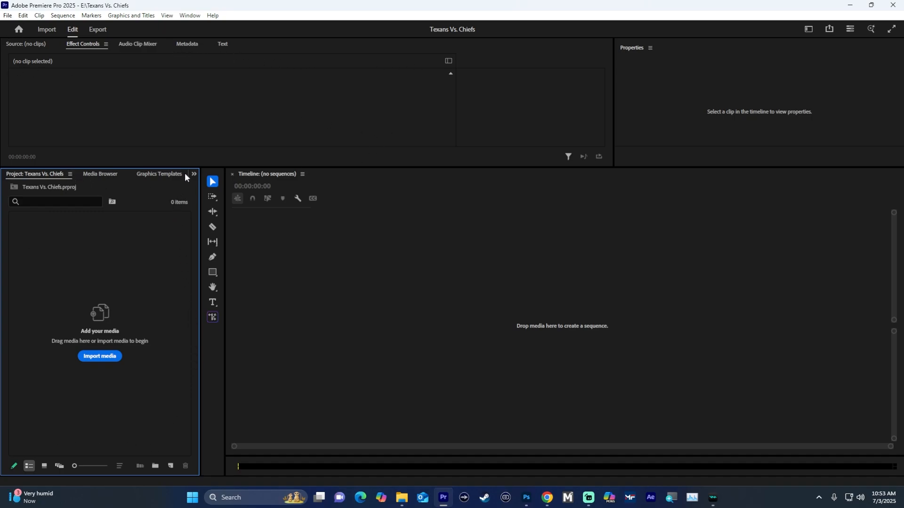
Step: Look through the media browser and graphics templates, and return to the Texans Vs. Chiefs project contents
{"action": "left_click", "coordinate": [99, 175]}
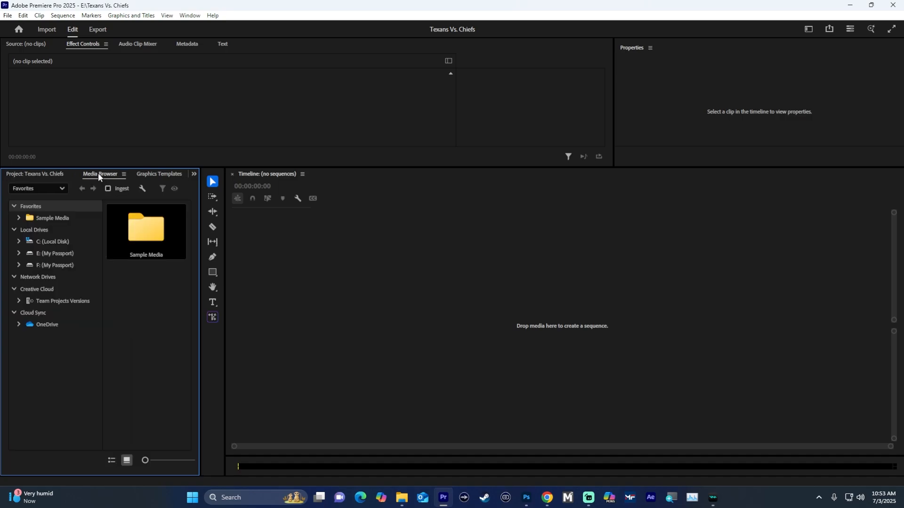
{"action": "left_click", "coordinate": [163, 174]}
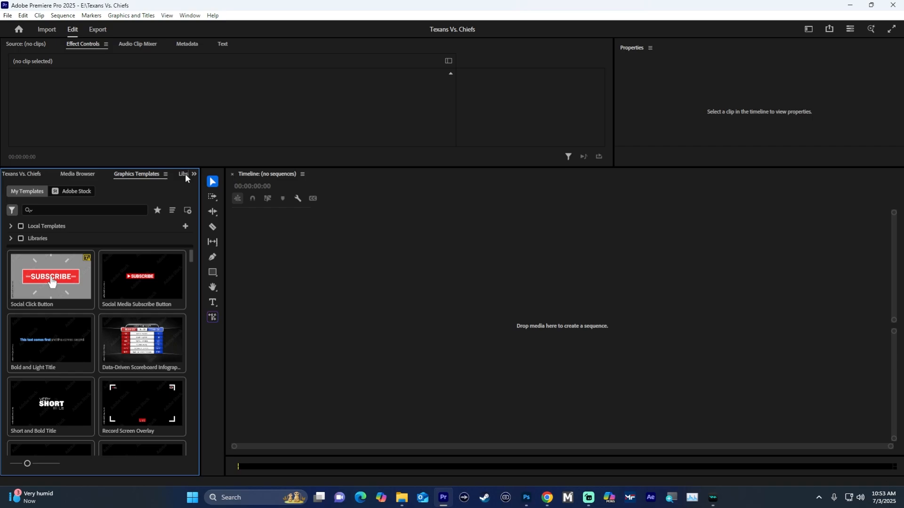
{"action": "left_click", "coordinate": [185, 174]}
{"action": "left_click", "coordinate": [41, 173]}
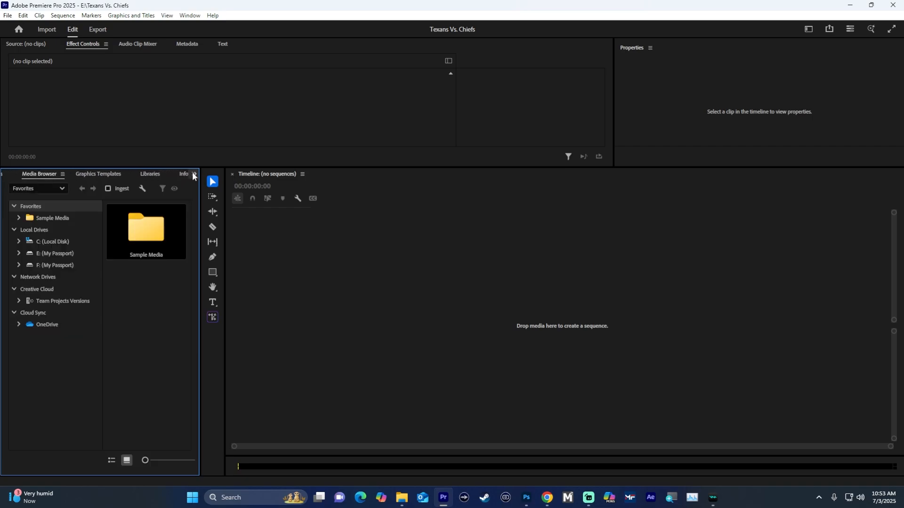
{"action": "left_click", "coordinate": [194, 174]}
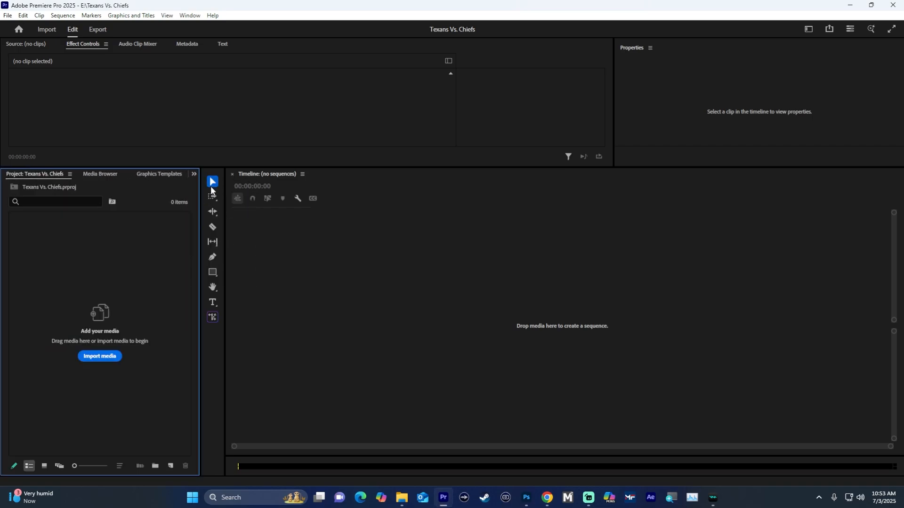
Step: Dock the Program monitor in the same panel group as Properties and enlarge that group's width and height
{"action": "left_click", "coordinate": [210, 185]}
{"action": "left_click_drag", "start_coordinate": [301, 0], "coordinate": [506, 74]}
{"action": "left_click_drag", "start_coordinate": [131, 81], "coordinate": [616, 52]}
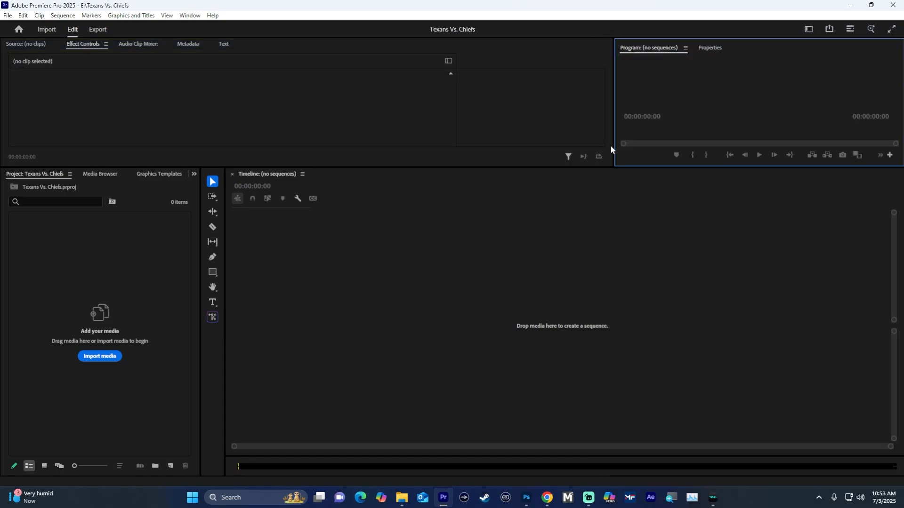
{"action": "left_click_drag", "start_coordinate": [613, 137], "coordinate": [380, 137]}
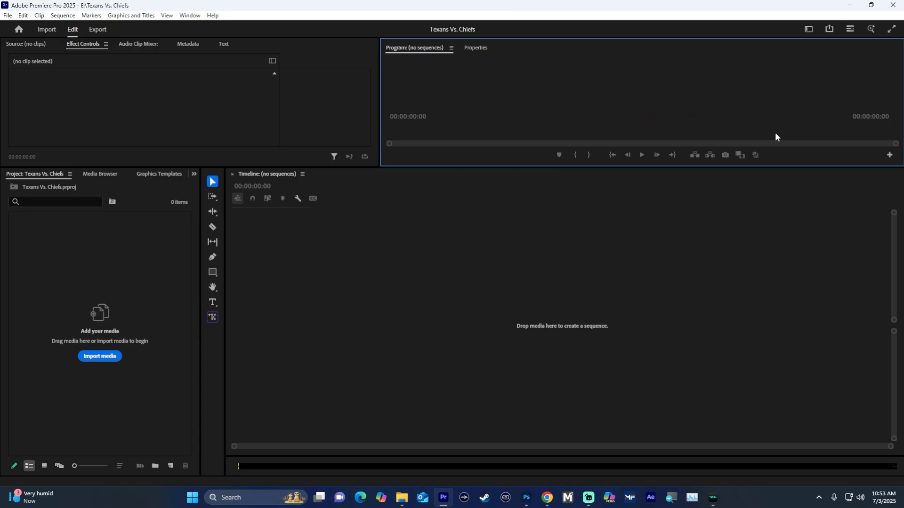
{"action": "left_click_drag", "start_coordinate": [379, 167], "coordinate": [380, 198]}
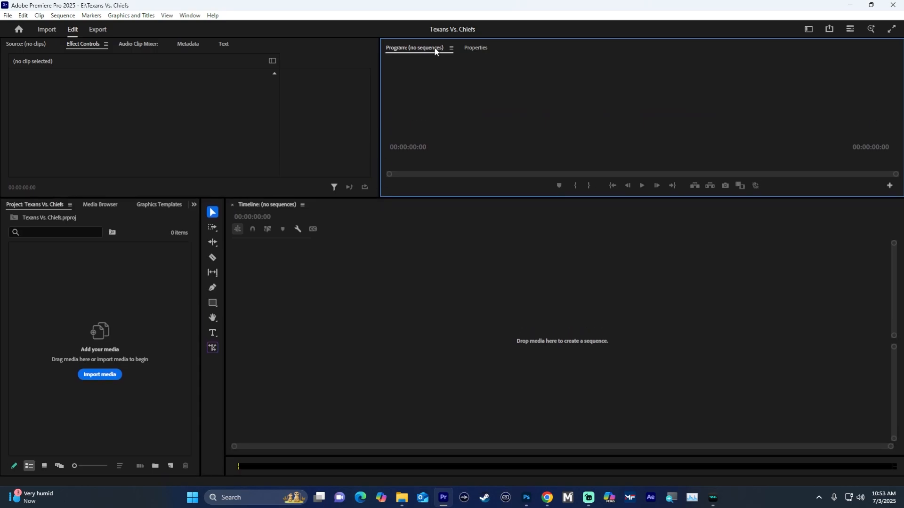
{"action": "left_click_drag", "start_coordinate": [434, 50], "coordinate": [80, 164]}
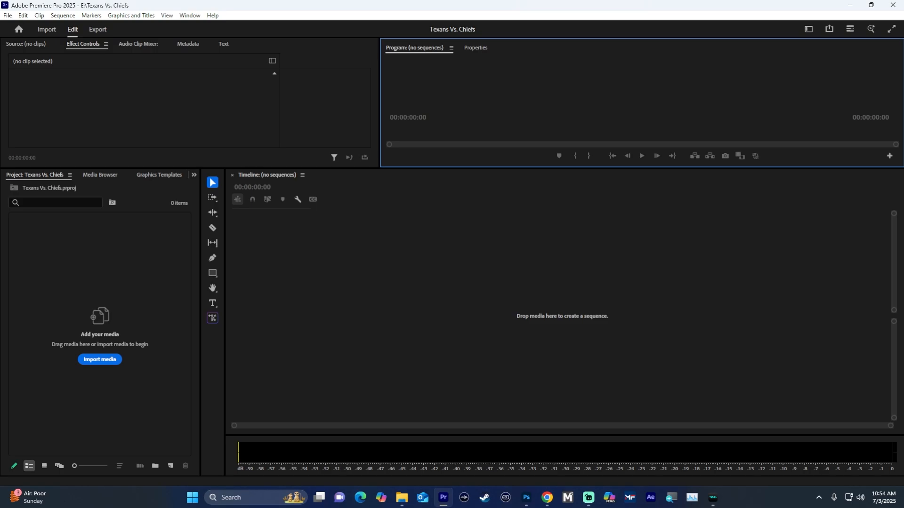
Step: Bring in the MGN Tutorials folder window and create a sequence by adding the Texans VS Chiefs video to the empty timeline
{"action": "left_click_drag", "start_coordinate": [903, 142], "coordinate": [621, 94]}
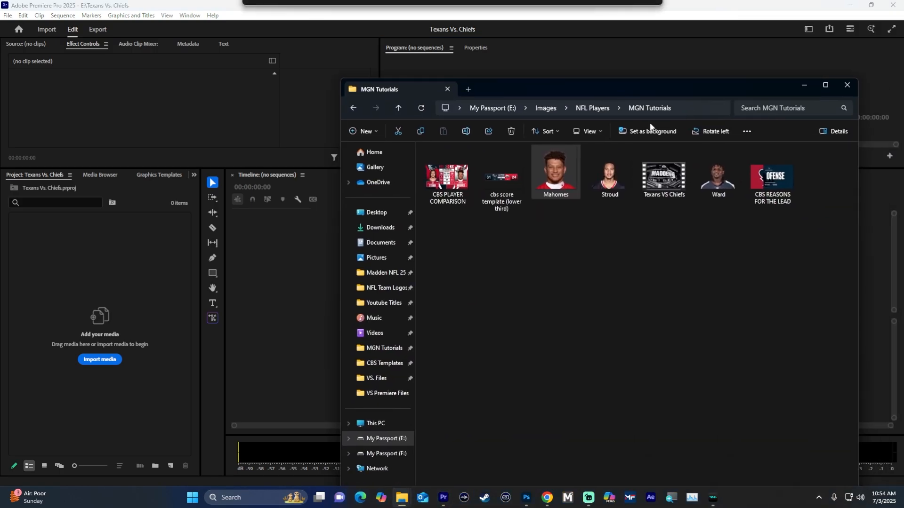
{"action": "left_click", "coordinate": [669, 178]}
{"action": "left_click_drag", "start_coordinate": [667, 178], "coordinate": [295, 311]}
{"action": "left_click_drag", "start_coordinate": [294, 311], "coordinate": [302, 293]}
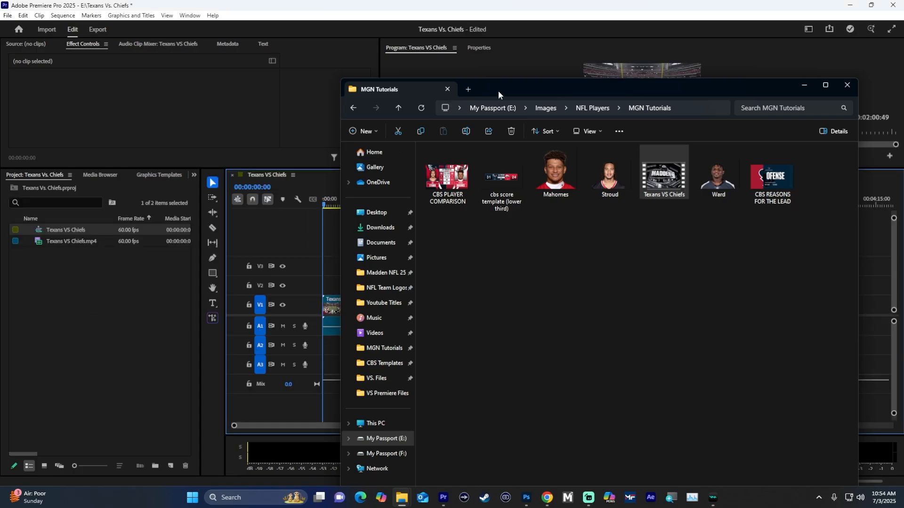
{"action": "left_click_drag", "start_coordinate": [498, 92], "coordinate": [903, 100]}
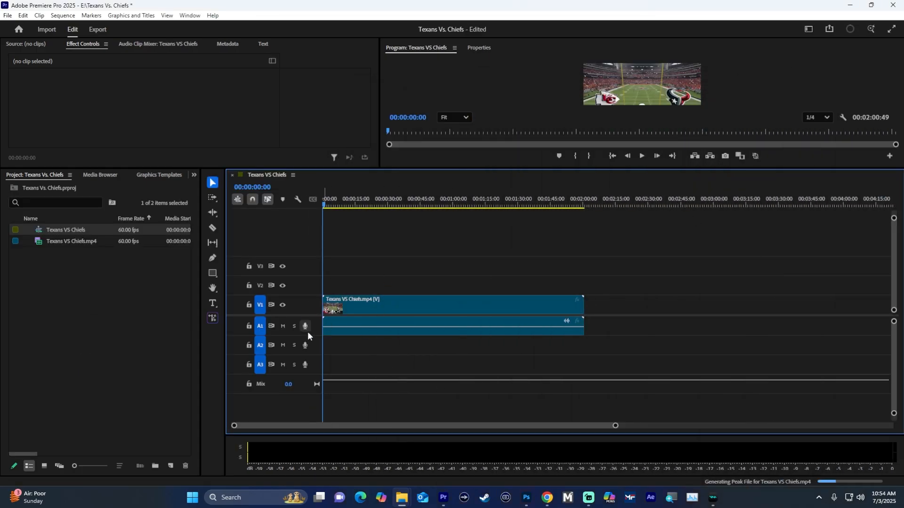
Step: Increase the height of audio track A1 and delete the Texans VS Chiefs clip from the timeline
{"action": "left_click", "coordinate": [352, 333]}
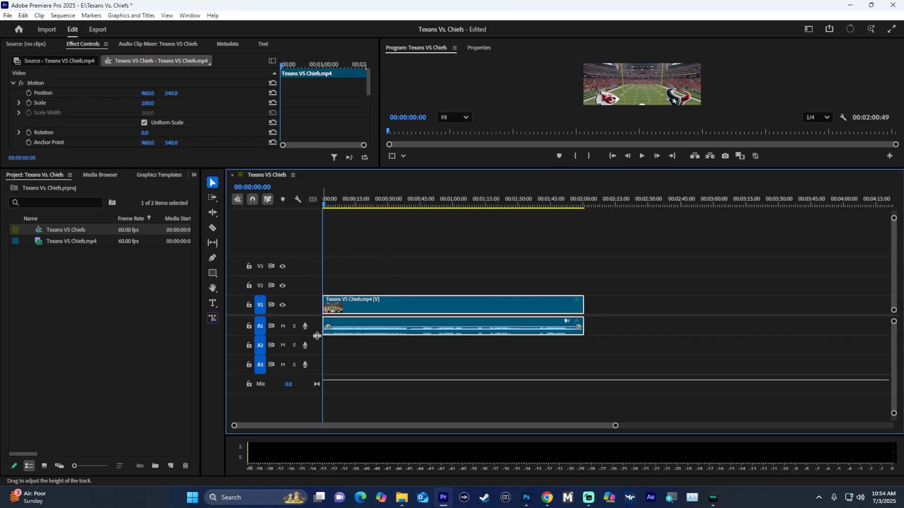
{"action": "scroll", "coordinate": [361, 334], "scroll_direction": "up", "scroll_amount": 2}
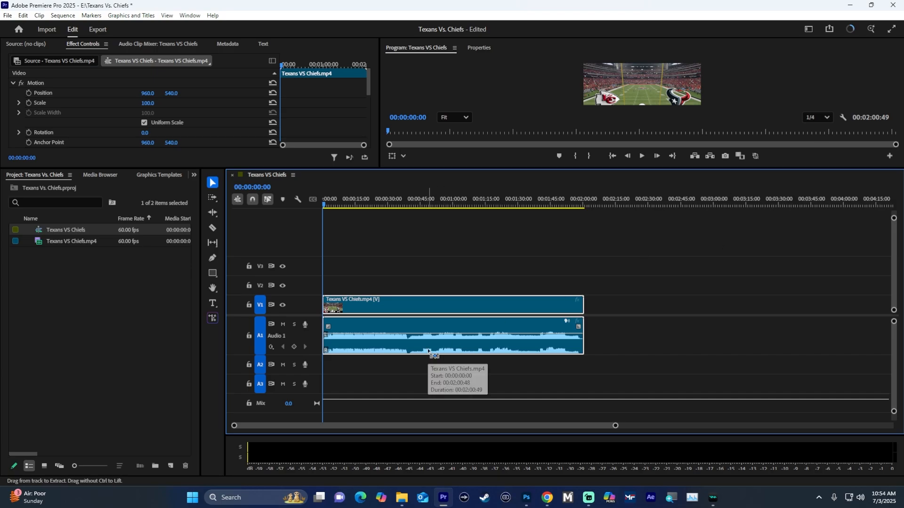
{"action": "key", "text": "Delete"}
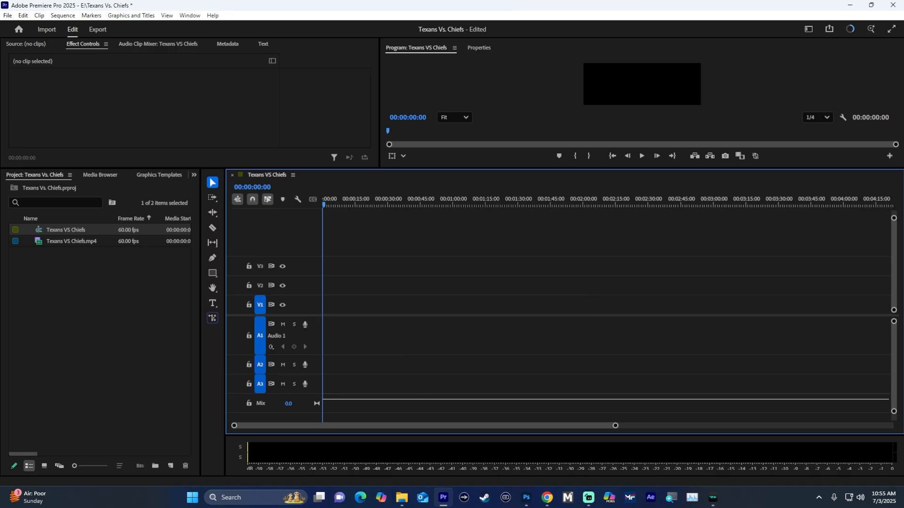
Step: Import the Texans VS Chiefs video into the project contents and place the mp4 at the start of tracks V1 and A1
{"action": "left_click_drag", "start_coordinate": [903, 122], "coordinate": [548, 122]}
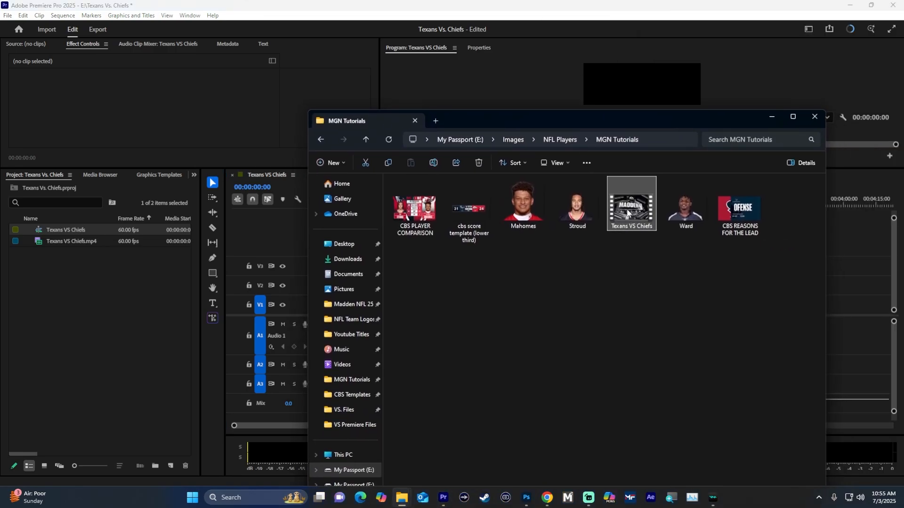
{"action": "left_click_drag", "start_coordinate": [625, 213], "coordinate": [86, 352]}
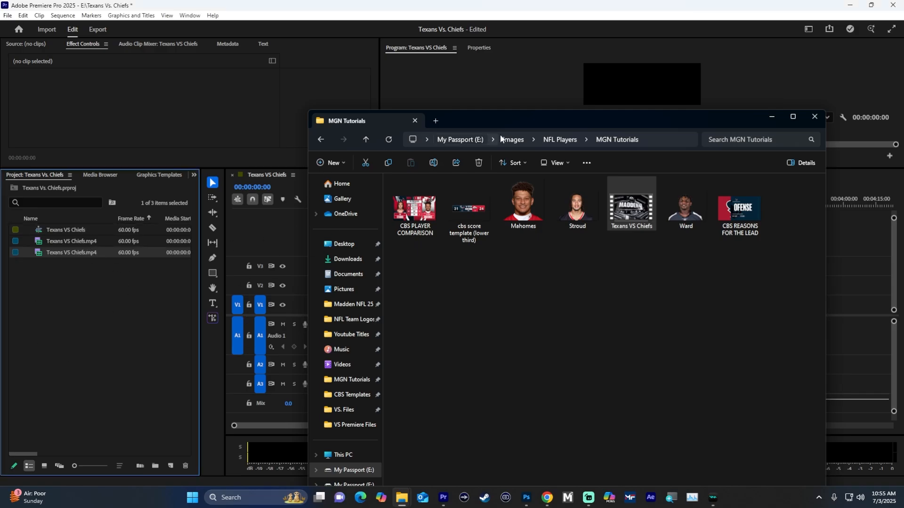
{"action": "left_click_drag", "start_coordinate": [503, 120], "coordinate": [903, 92]}
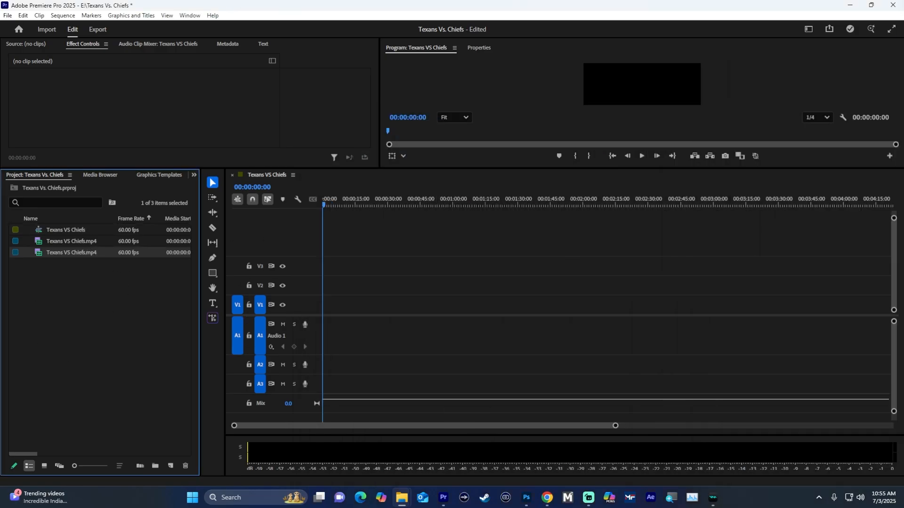
{"action": "left_click", "coordinate": [68, 241]}
{"action": "left_click", "coordinate": [64, 230]}
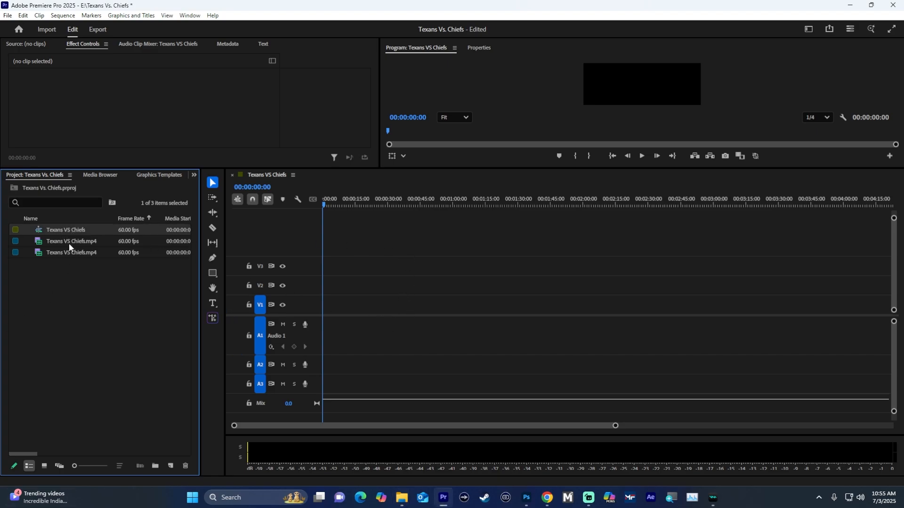
{"action": "left_click_drag", "start_coordinate": [69, 245], "coordinate": [333, 317]}
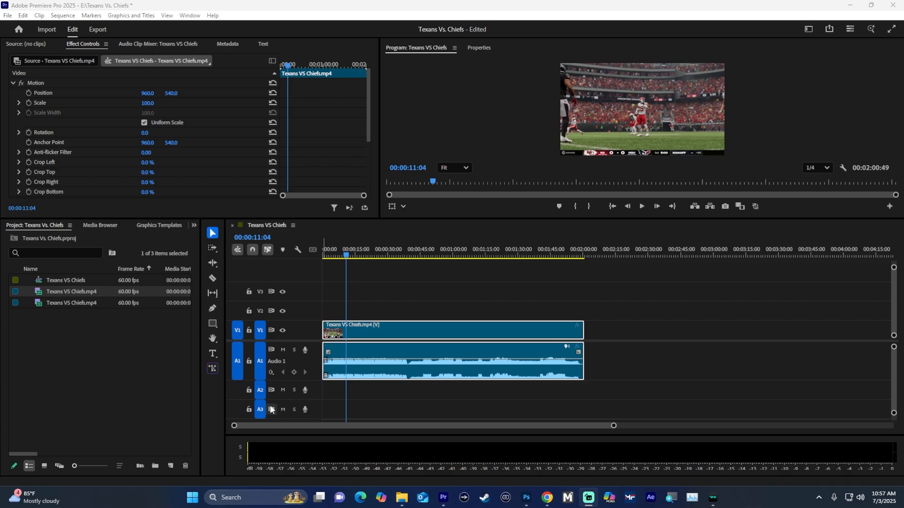
Step: Untarget audio tracks A2 and A3, and place the CBS PLAYER COMPARISON graphic on track V2 so it ends at the playhead
{"action": "left_click", "coordinate": [260, 389]}
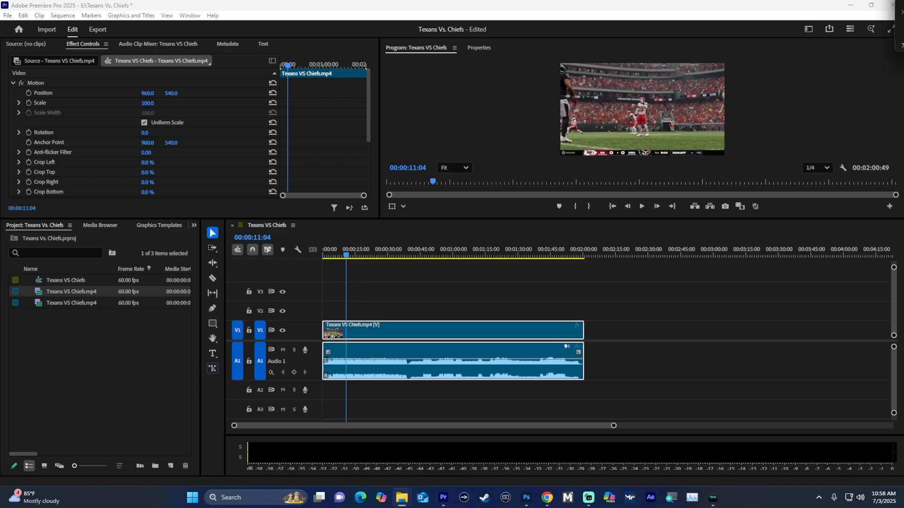
{"action": "left_click_drag", "start_coordinate": [903, 14], "coordinate": [788, 37]}
{"action": "left_click_drag", "start_coordinate": [710, 35], "coordinate": [653, 52]}
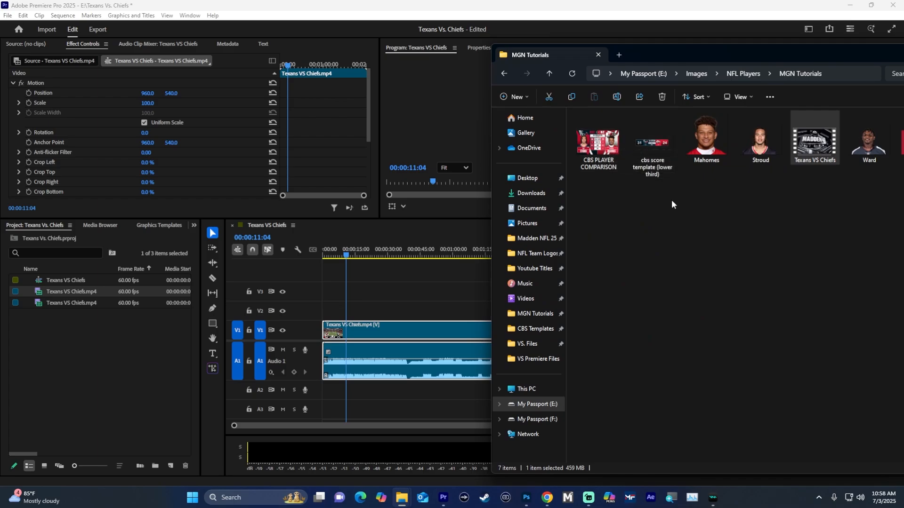
{"action": "left_click_drag", "start_coordinate": [714, 52], "coordinate": [570, 64]}
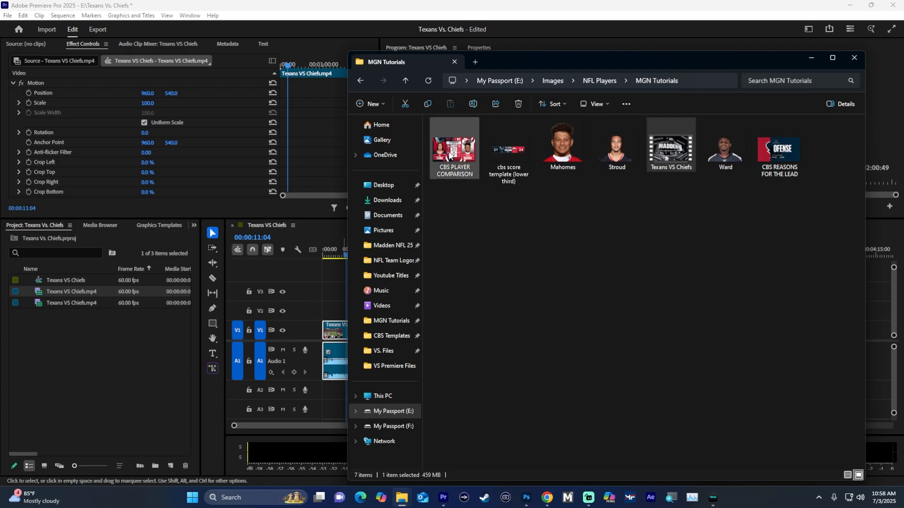
{"action": "left_click_drag", "start_coordinate": [459, 153], "coordinate": [330, 302]}
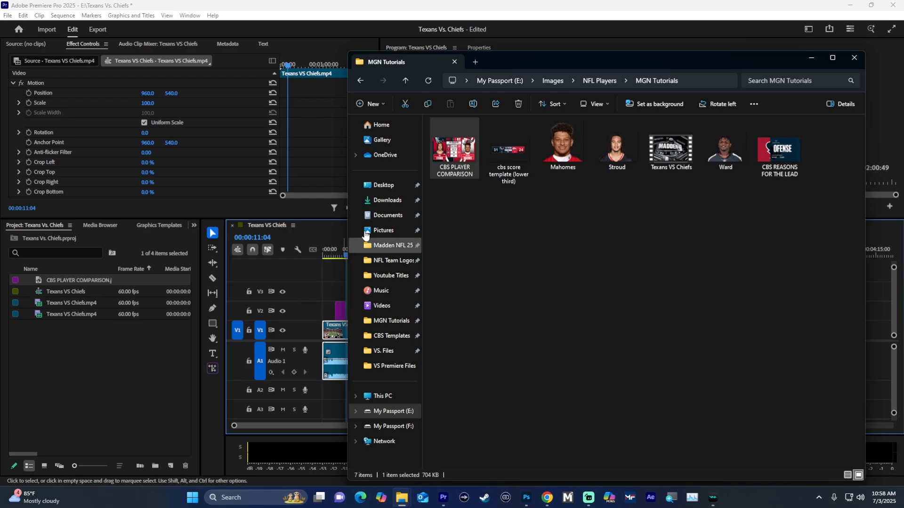
Step: Import the cbs score template (lower third) graphic from the MGN Tutorials folder into the project contents
{"action": "left_click_drag", "start_coordinate": [501, 60], "coordinate": [622, 55]}
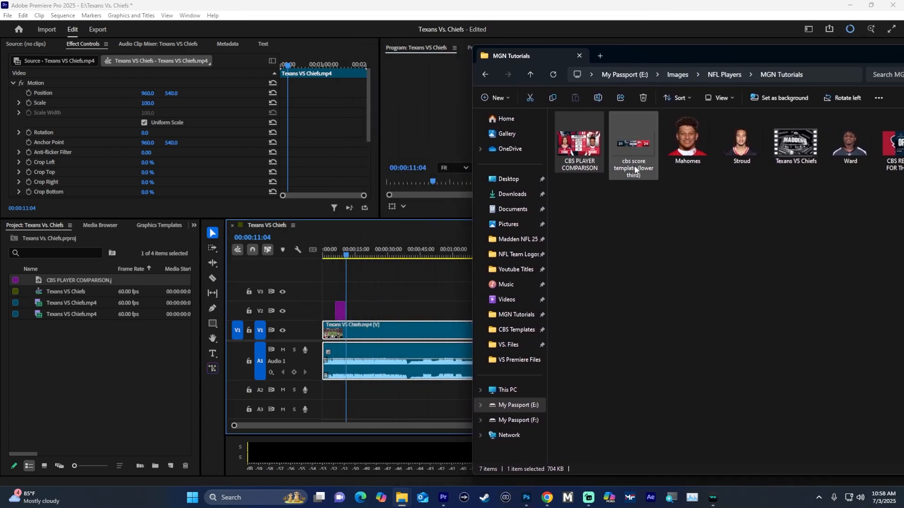
{"action": "left_click", "coordinate": [639, 148]}
{"action": "left_click_drag", "start_coordinate": [637, 145], "coordinate": [66, 390]}
{"action": "left_click", "coordinate": [104, 364]}
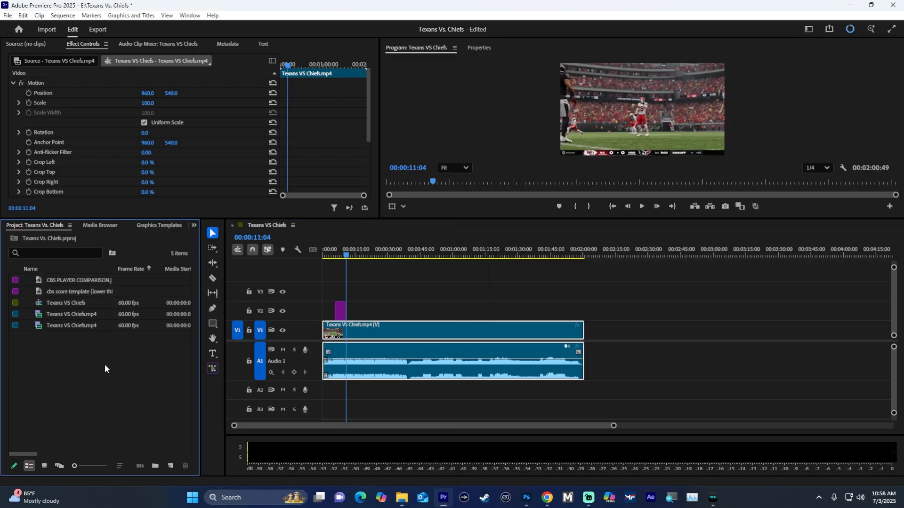
Step: Create a new bin named Highlights/Footage in the project
{"action": "right_click", "coordinate": [105, 363]}
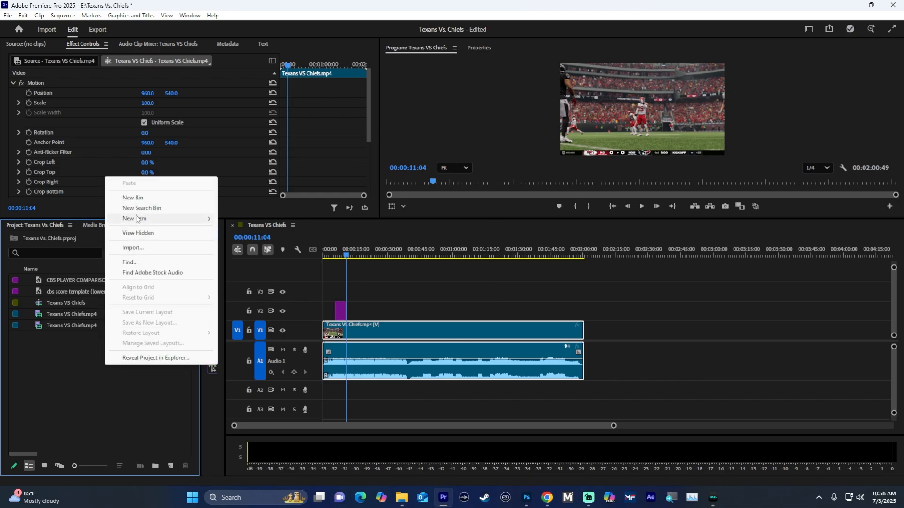
{"action": "left_click", "coordinate": [79, 385]}
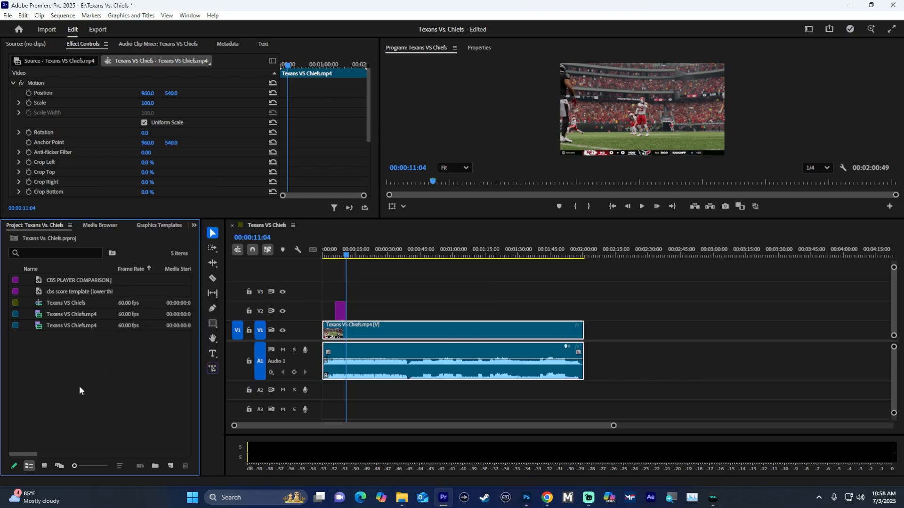
{"action": "right_click", "coordinate": [57, 360]}
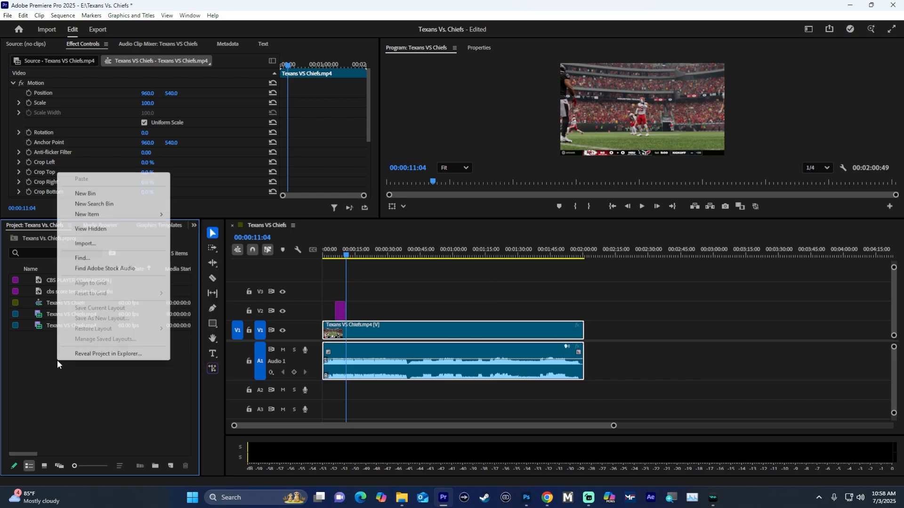
{"action": "left_click", "coordinate": [85, 193]}
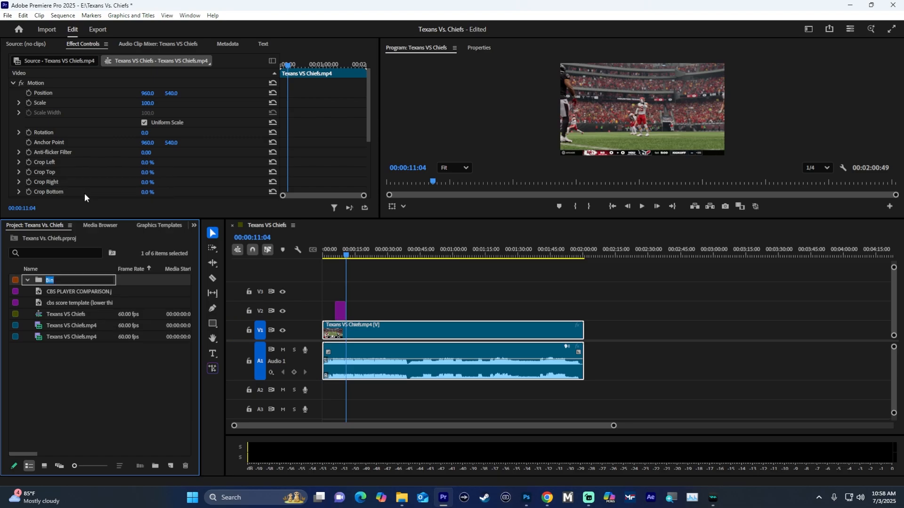
{"action": "type", "text": "highlights/Footage"}
{"action": "key", "text": "Tab"}
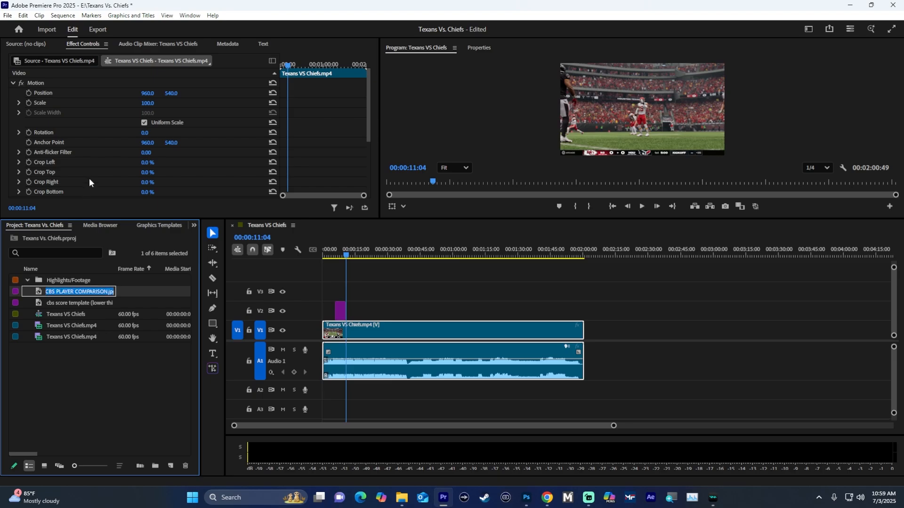
{"action": "left_click", "coordinate": [81, 372]}
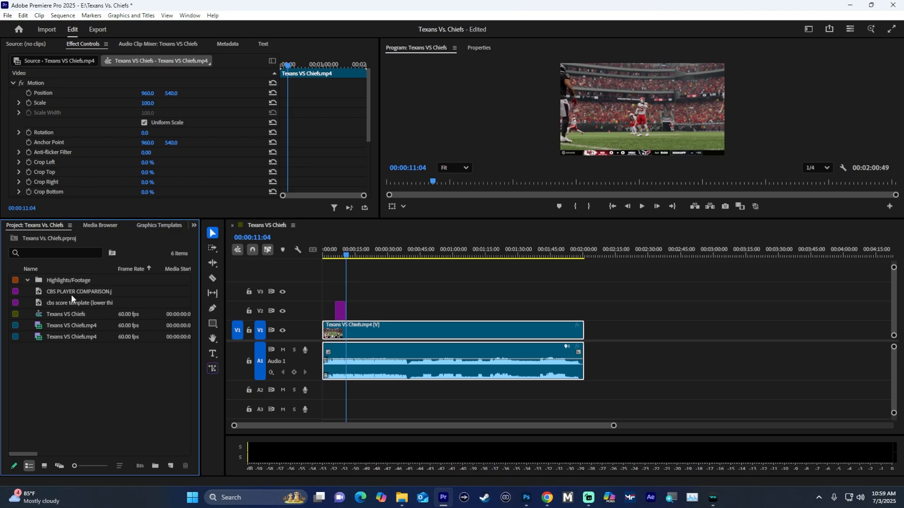
Step: Move the Texans VS Chiefs sequence and both Texans VS Chiefs mp4 files into the Highlights/Footage bin, and collapse the bin
{"action": "left_click", "coordinate": [76, 316]}
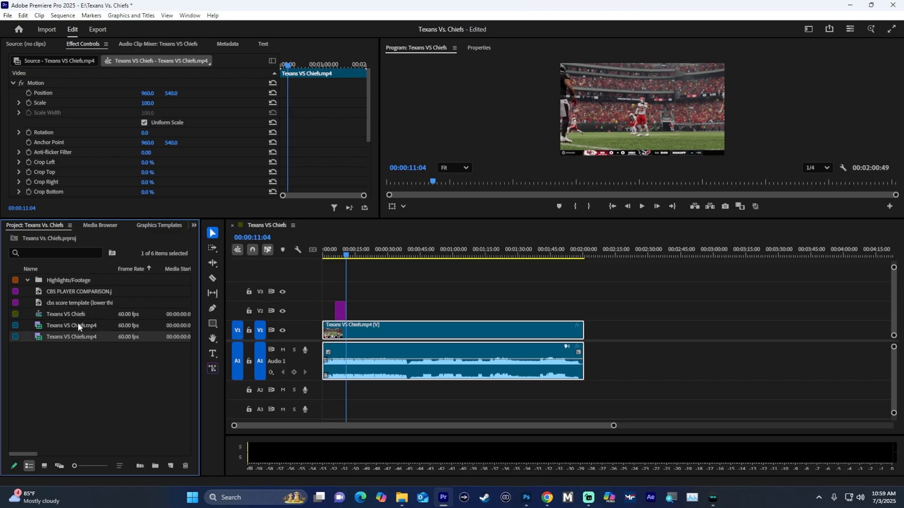
{"action": "left_click", "coordinate": [71, 340]}
{"action": "left_click", "coordinate": [74, 318], "text": "shift"}
{"action": "left_click_drag", "start_coordinate": [69, 315], "coordinate": [78, 279]}
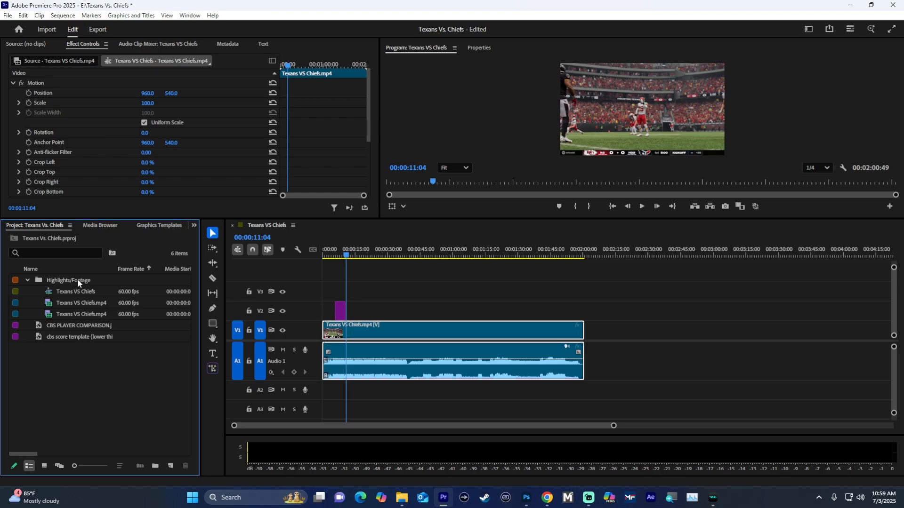
{"action": "left_click", "coordinate": [28, 280]}
{"action": "left_click", "coordinate": [28, 280]}
{"action": "left_click", "coordinate": [27, 281]}
Step: Create a second bin named Graphics/Media in the project
{"action": "right_click", "coordinate": [80, 348]}
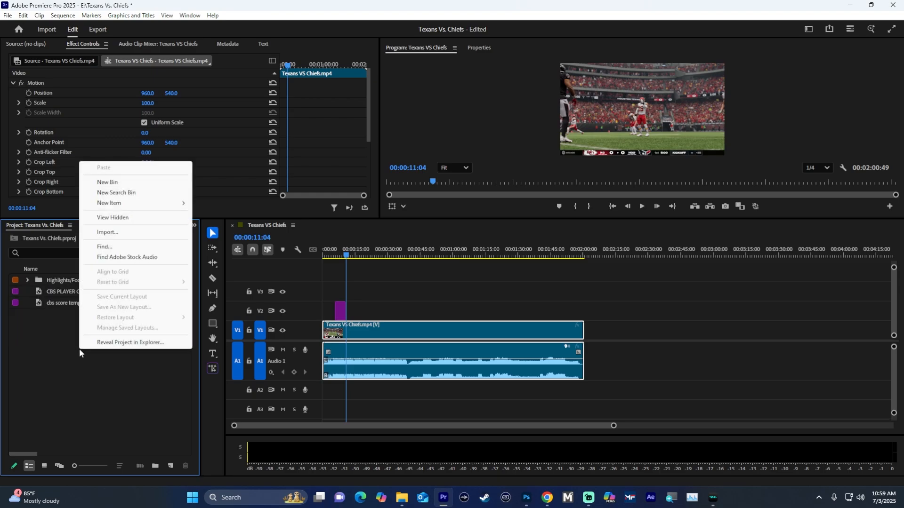
{"action": "left_click", "coordinate": [123, 182]}
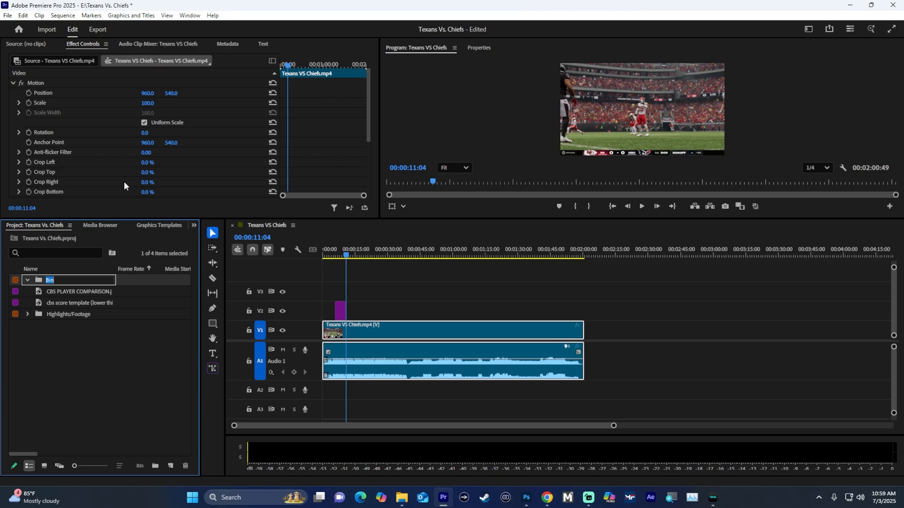
{"action": "type", "text": "Graphics/Media"}
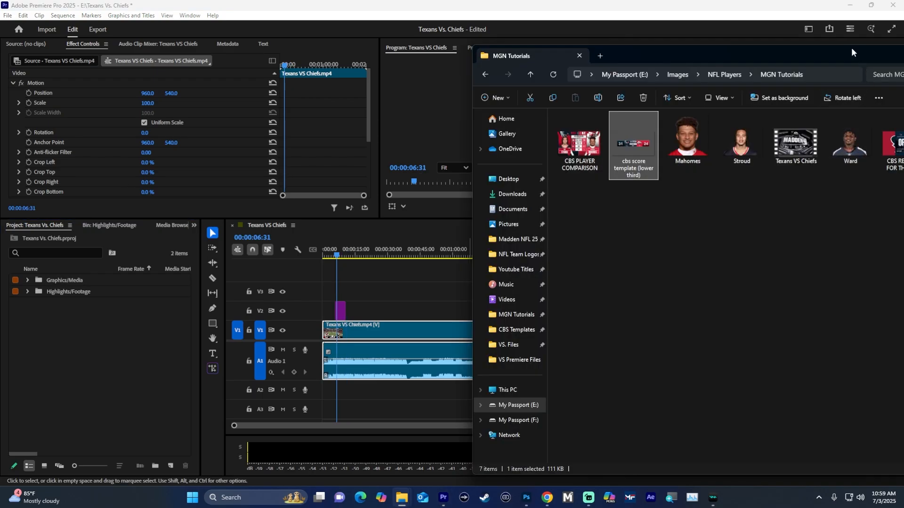
Step: Import the CBS REASONS FOR THE LEAD graphic into the Graphics/Media bin, and move the folder window out of the way
{"action": "left_click_drag", "start_coordinate": [852, 50], "coordinate": [840, 51]}
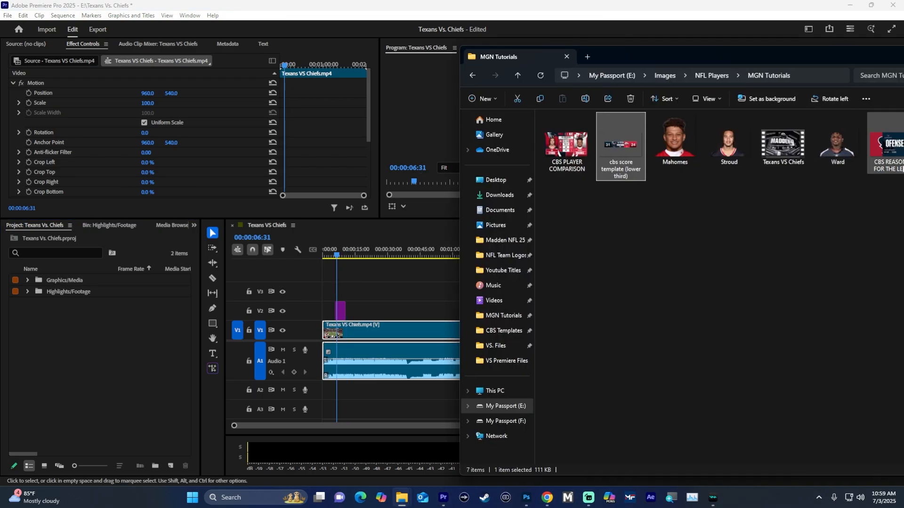
{"action": "left_click_drag", "start_coordinate": [885, 146], "coordinate": [66, 278]}
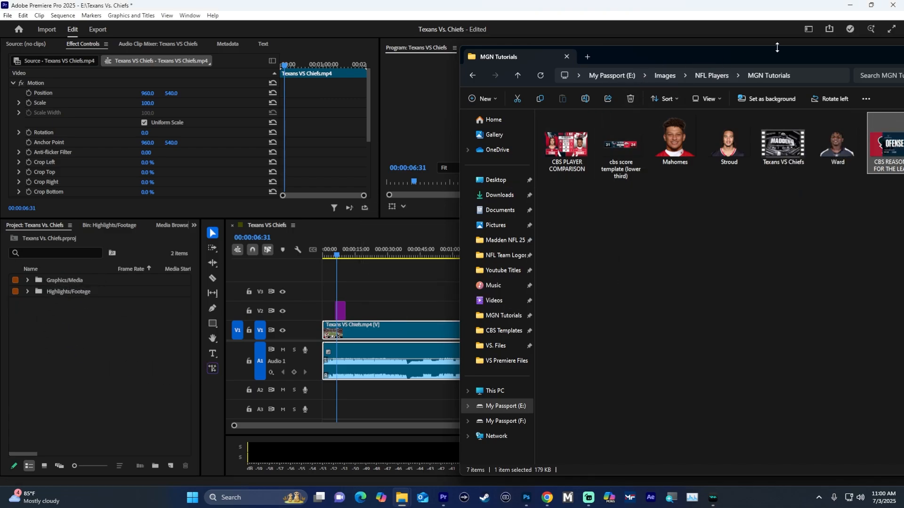
{"action": "left_click_drag", "start_coordinate": [828, 57], "coordinate": [488, 507]}
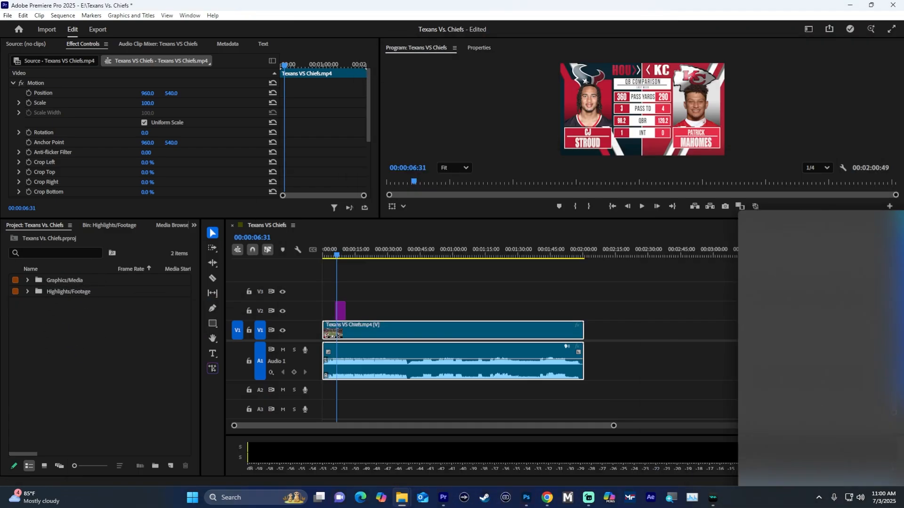
Step: Place the cbs score template (lower third) at about 20 seconds and CBS REASONS FOR THE LEAD at about 38 seconds on track V2
{"action": "left_click", "coordinate": [131, 367]}
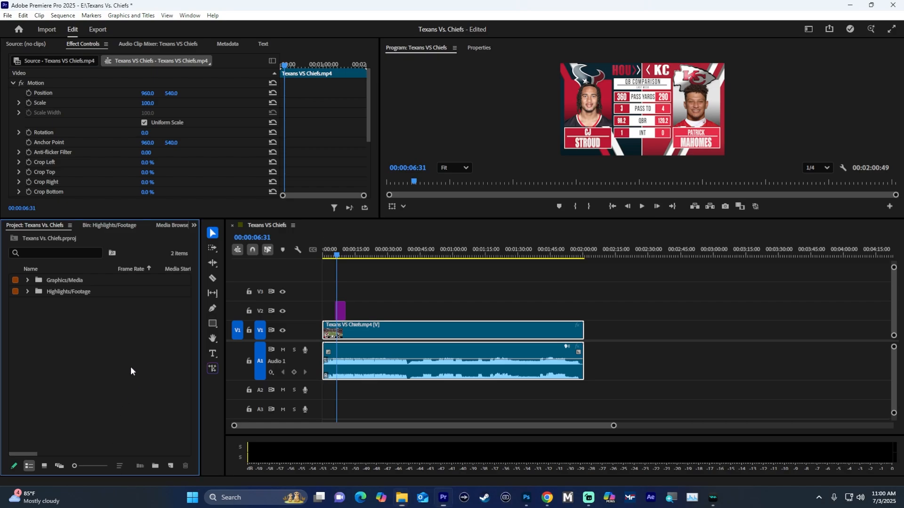
{"action": "left_click", "coordinate": [26, 280]}
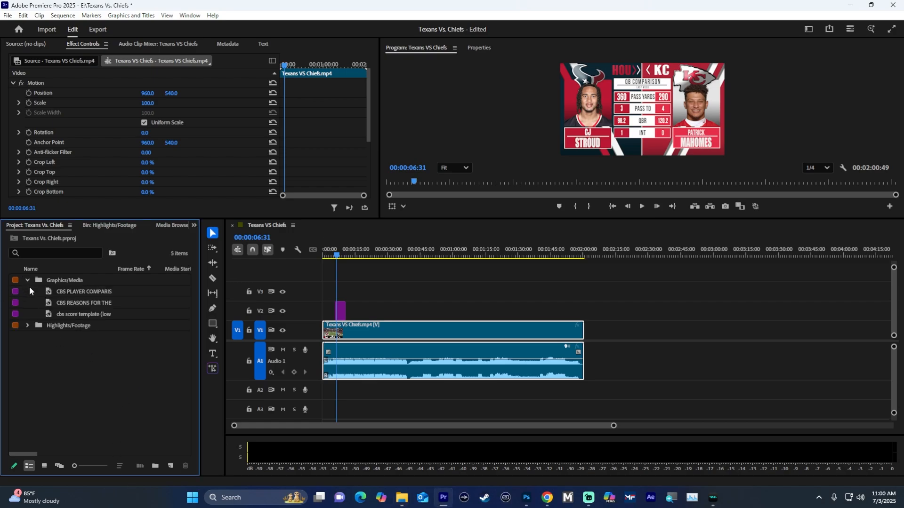
{"action": "left_click", "coordinate": [87, 314]}
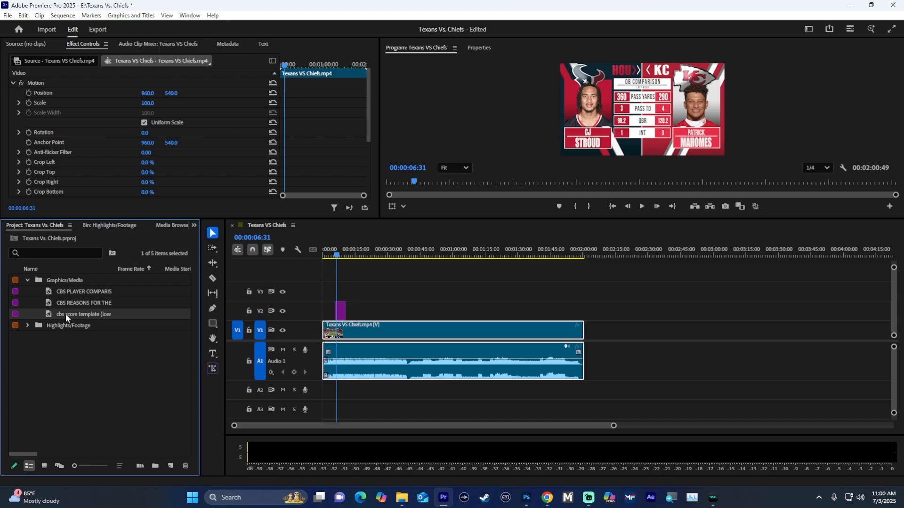
{"action": "left_click_drag", "start_coordinate": [47, 312], "coordinate": [371, 311]}
{"action": "mouse_move", "coordinate": [372, 257]}
{"action": "left_mouse_down"}
{"action": "mouse_move", "coordinate": [363, 257]}
{"action": "mouse_move", "coordinate": [374, 256]}
{"action": "left_mouse_up"}
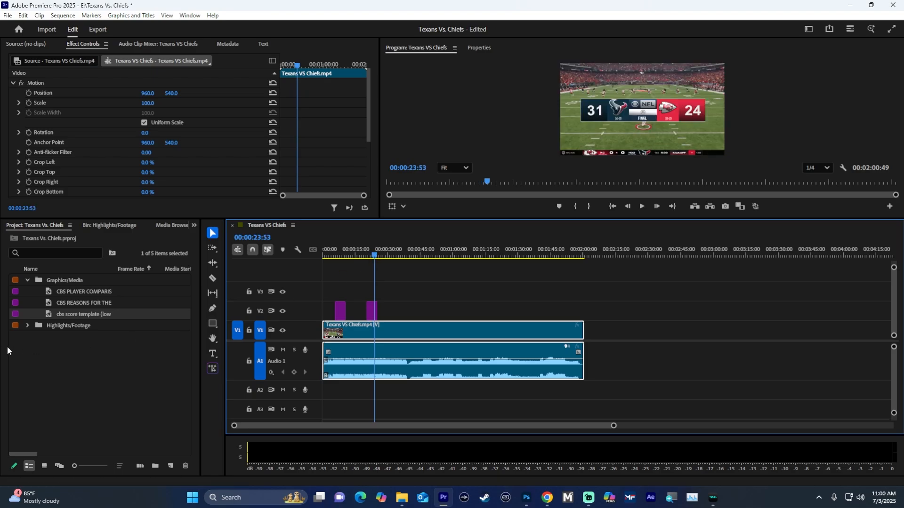
{"action": "left_click", "coordinate": [75, 303]}
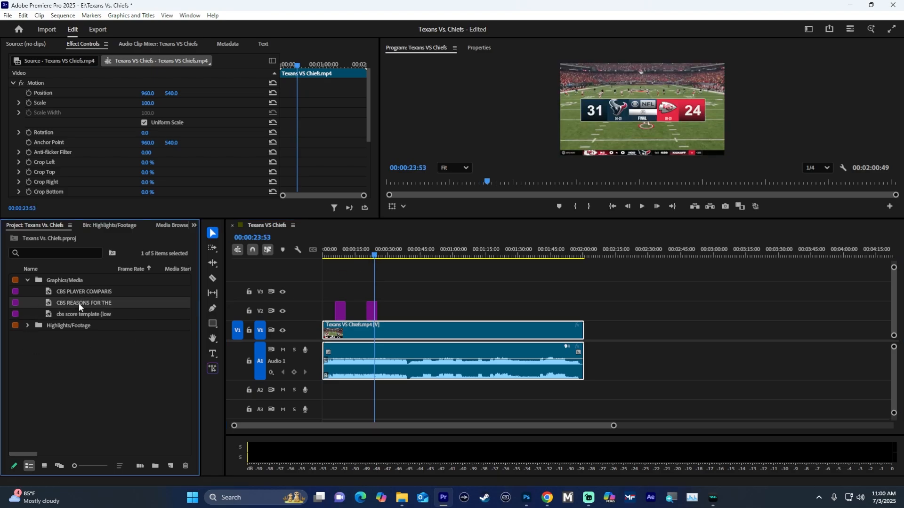
{"action": "left_click_drag", "start_coordinate": [79, 303], "coordinate": [405, 310]}
Step: Review the opening footage from the start of the sequence up to the CBS PLAYER COMPARISON graphic
{"action": "left_click_drag", "start_coordinate": [362, 259], "coordinate": [315, 253]}
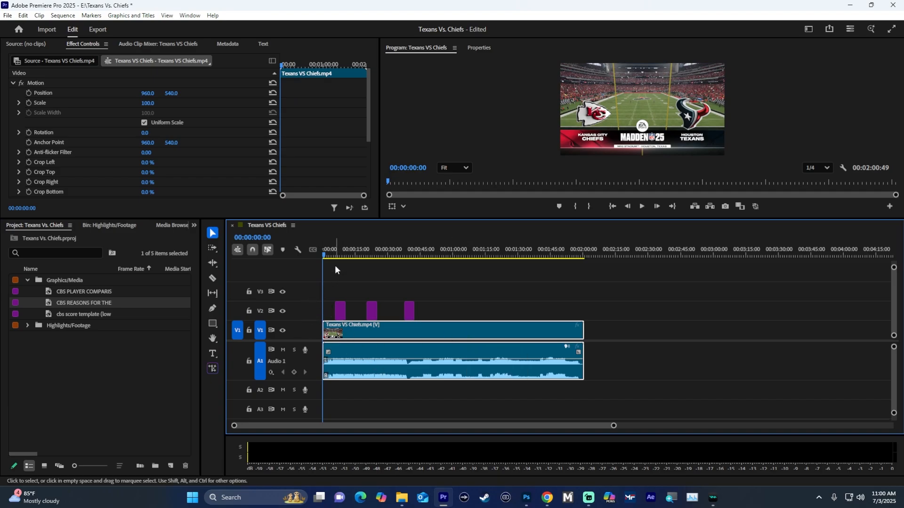
{"action": "key", "text": "space"}
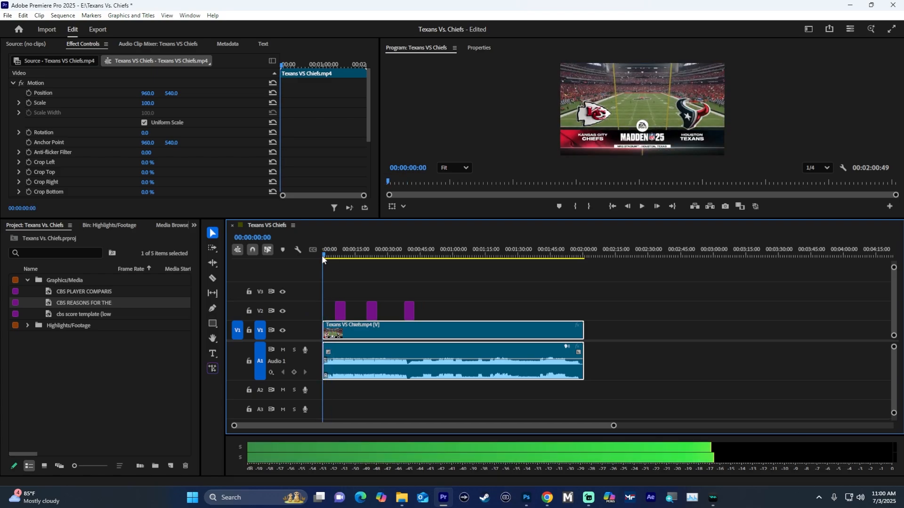
{"action": "left_click_drag", "start_coordinate": [328, 258], "coordinate": [332, 258]}
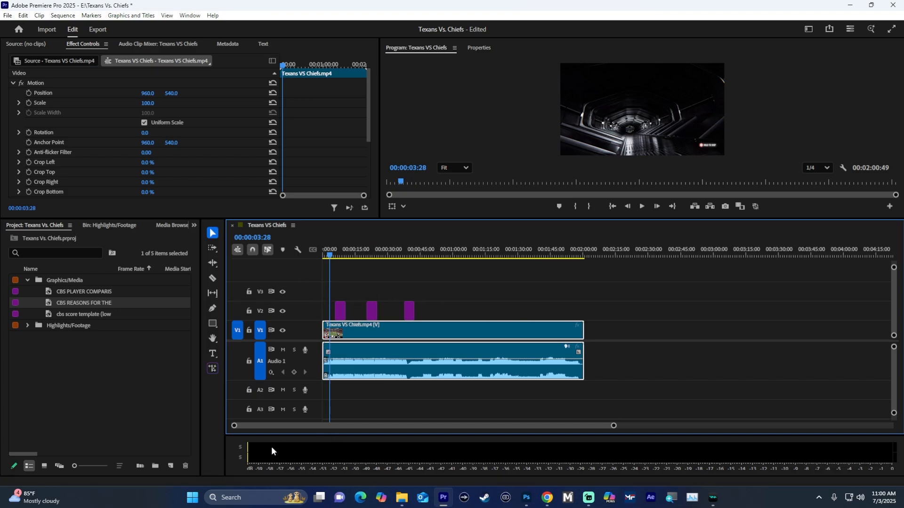
{"action": "left_click", "coordinate": [339, 256]}
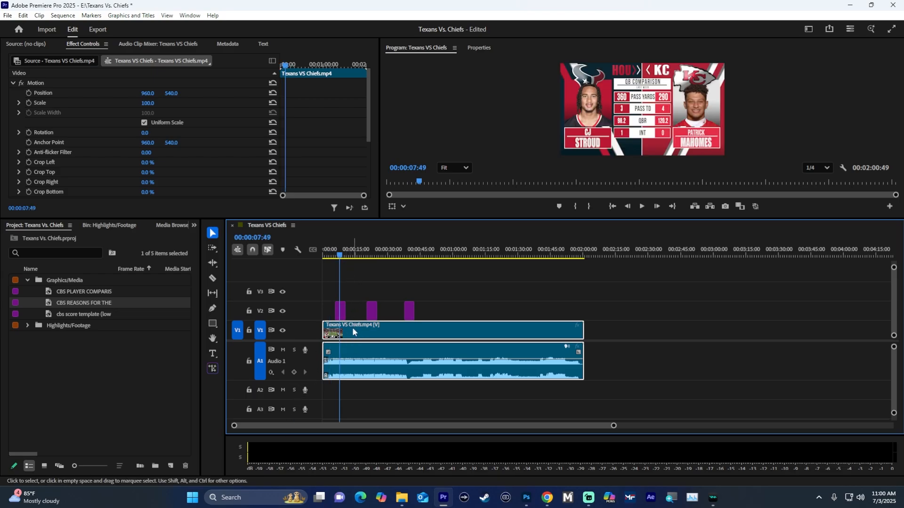
Step: Examine the CBS PLAYER COMPARISON clip layered over the footage in a closer timeline view, and return the playhead to 00:00:01:00
{"action": "left_click_drag", "start_coordinate": [613, 426], "coordinate": [388, 426]}
{"action": "left_click_drag", "start_coordinate": [411, 256], "coordinate": [408, 261]}
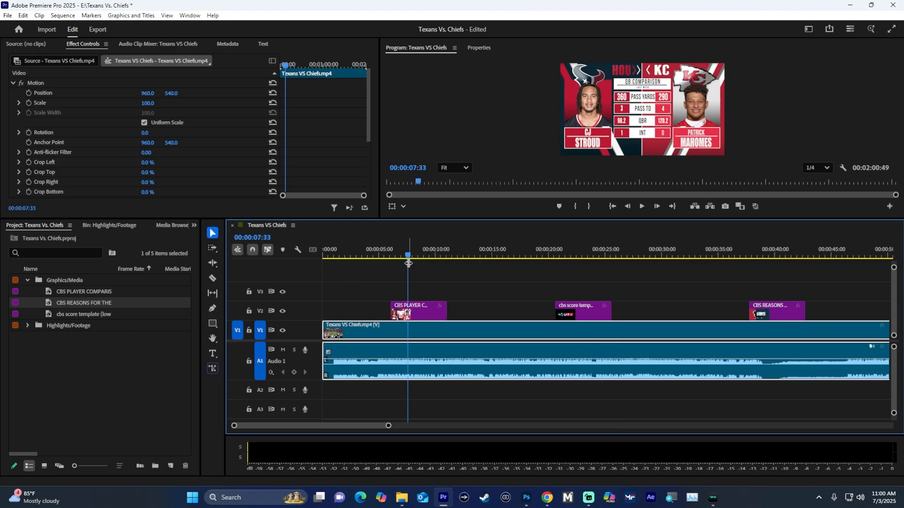
{"action": "left_click", "coordinate": [421, 313]}
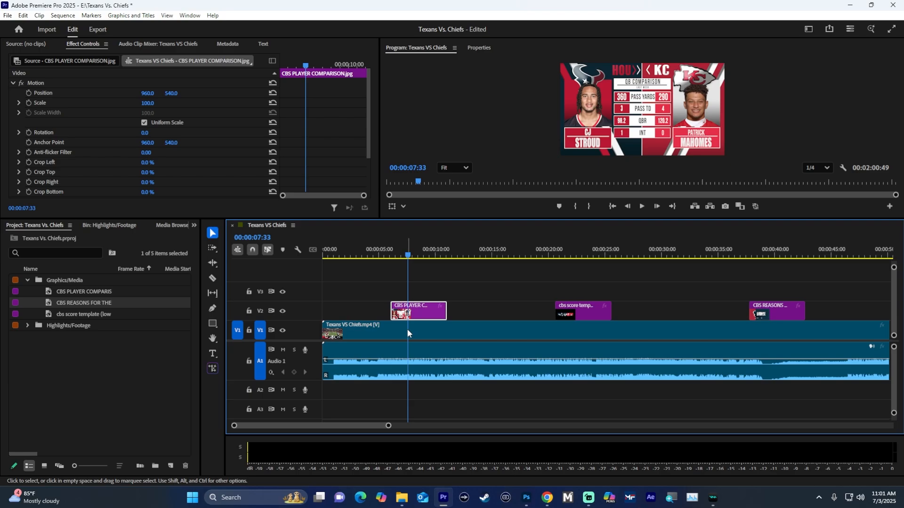
{"action": "left_click", "coordinate": [407, 329]}
{"action": "left_click", "coordinate": [411, 305]}
{"action": "mouse_move", "coordinate": [408, 255]}
{"action": "left_mouse_down"}
{"action": "mouse_move", "coordinate": [398, 255]}
{"action": "mouse_move", "coordinate": [419, 257]}
{"action": "left_mouse_up"}
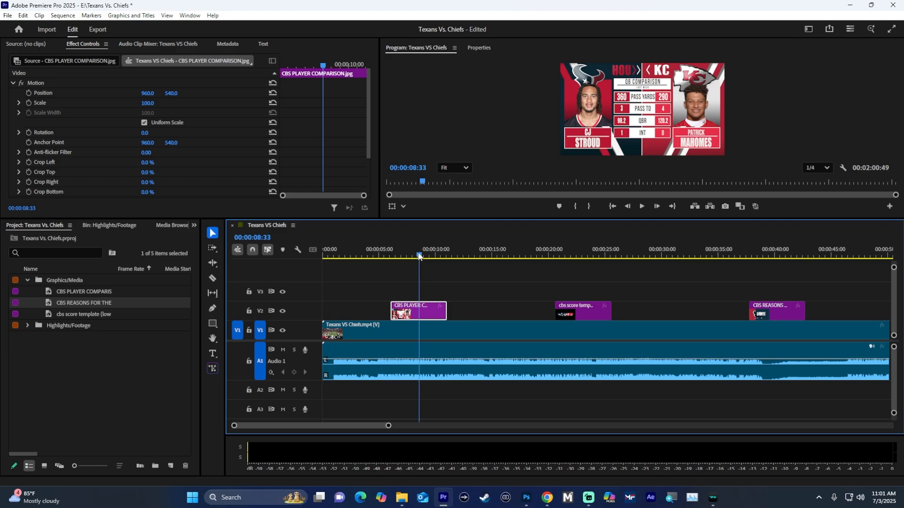
{"action": "left_click_drag", "start_coordinate": [419, 254], "coordinate": [332, 256]}
{"action": "key", "text": "equal"}
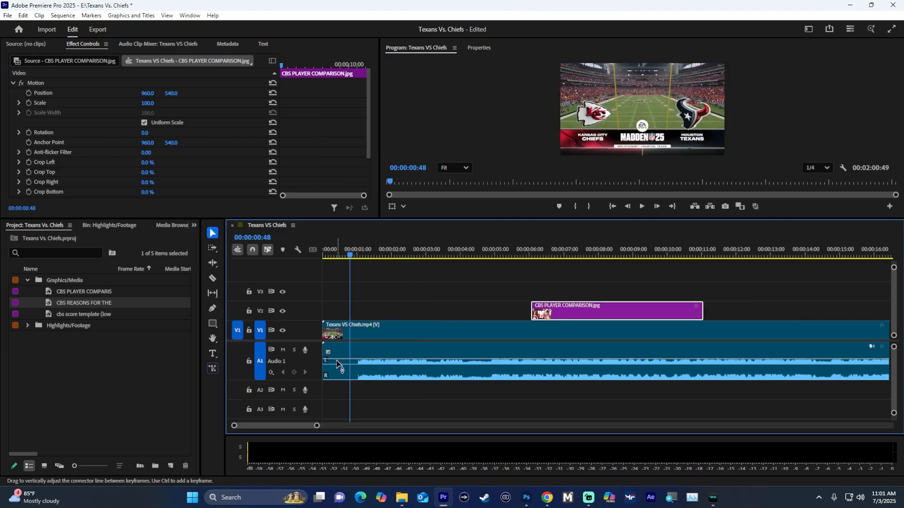
{"action": "left_click", "coordinate": [356, 255]}
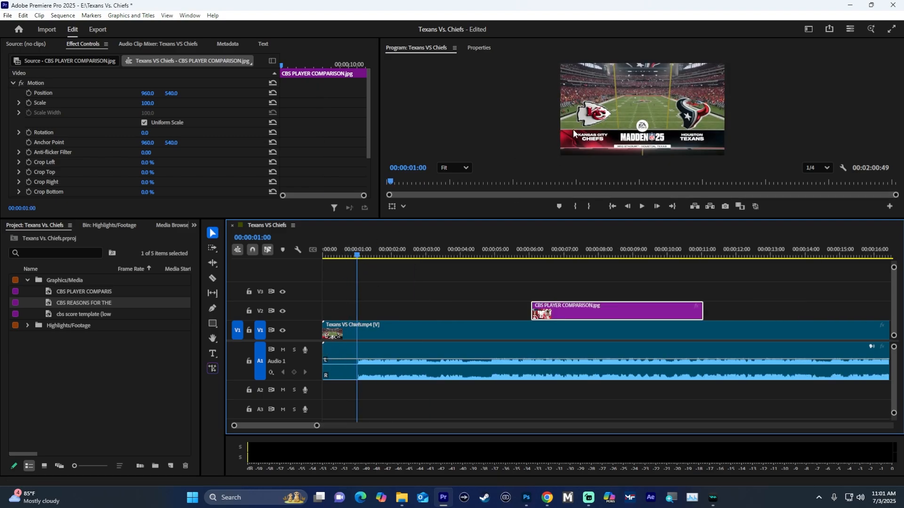
Step: Enlarge the Program Monitor in both height and width to give the preview more room
{"action": "left_click", "coordinate": [478, 49]}
{"action": "left_click", "coordinate": [434, 49]}
{"action": "left_click_drag", "start_coordinate": [401, 218], "coordinate": [401, 281]}
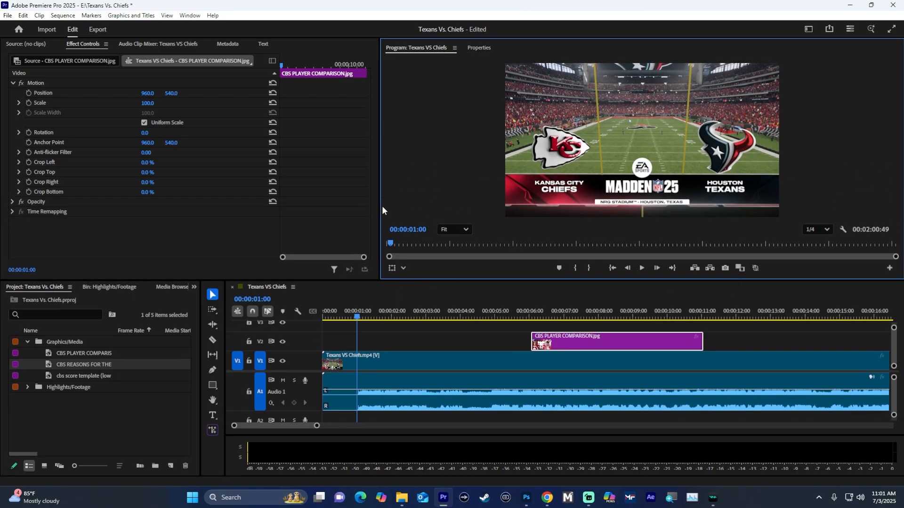
{"action": "left_click_drag", "start_coordinate": [382, 209], "coordinate": [246, 211]}
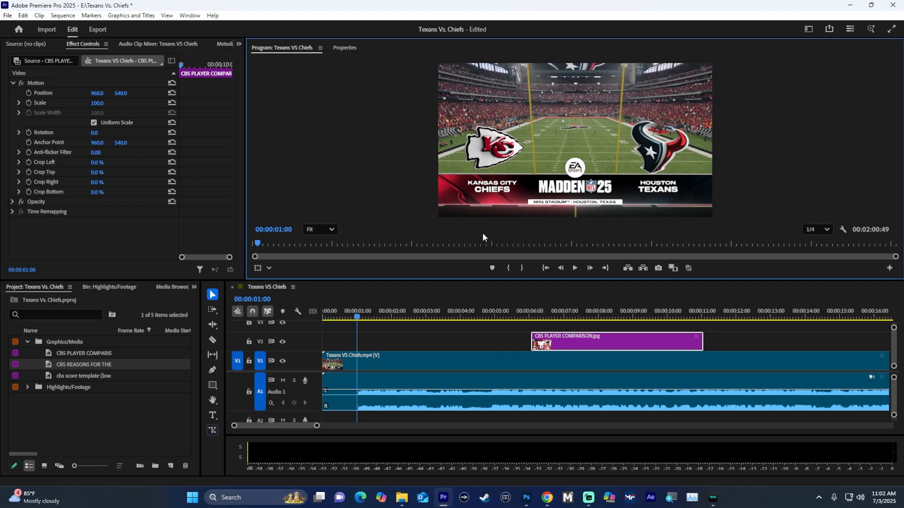
Step: Compare the player comparison graphic with the opening footage, and mute audio track A1
{"action": "left_click", "coordinate": [539, 319]}
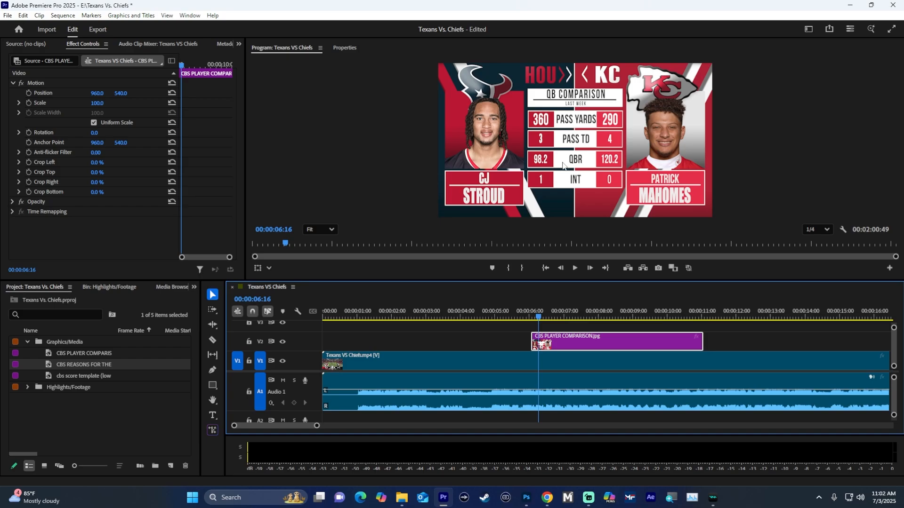
{"action": "left_click", "coordinate": [358, 318]}
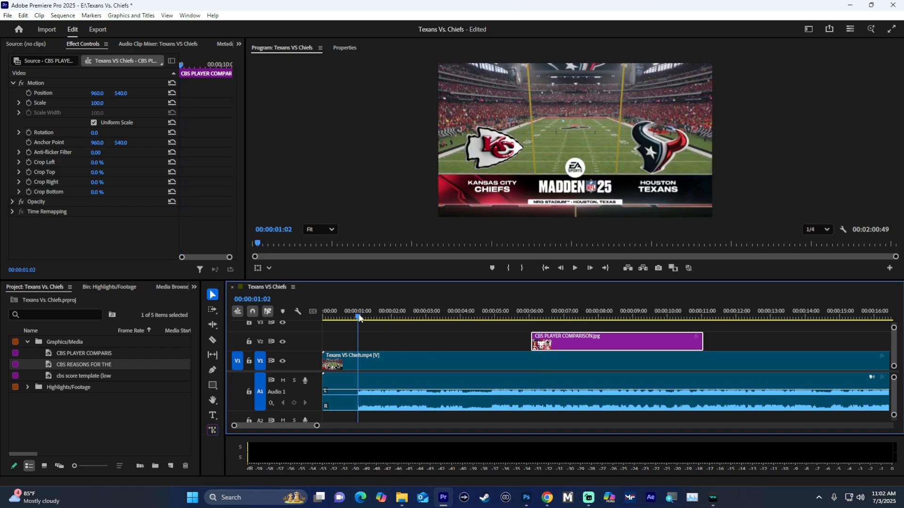
{"action": "left_click_drag", "start_coordinate": [358, 317], "coordinate": [459, 318]}
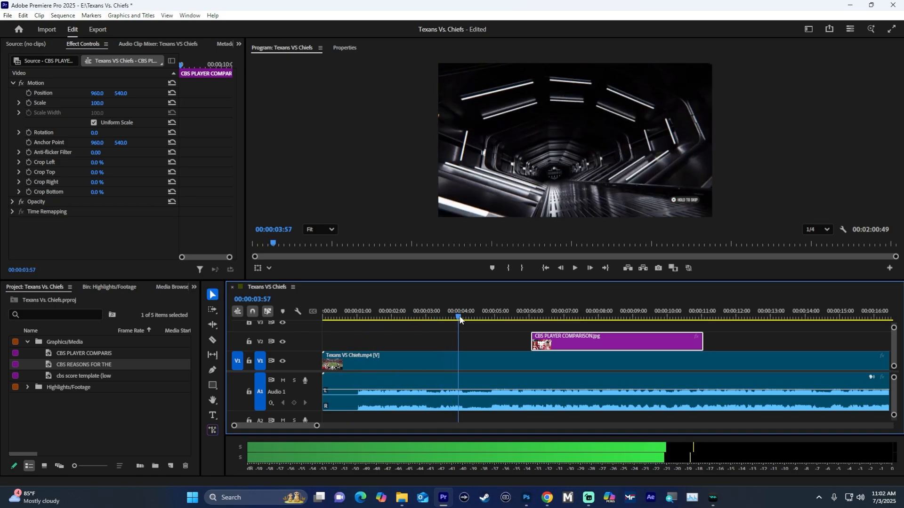
{"action": "left_click", "coordinate": [282, 380]}
{"action": "left_click_drag", "start_coordinate": [460, 316], "coordinate": [501, 314]}
Step: Move the CBS PLAYER COMPARISON clip on V2 so that it starts at 00:00:09:16 over the pre-kickoff footage
{"action": "left_click_drag", "start_coordinate": [565, 342], "coordinate": [671, 341]}
{"action": "left_click_drag", "start_coordinate": [504, 319], "coordinate": [554, 315]}
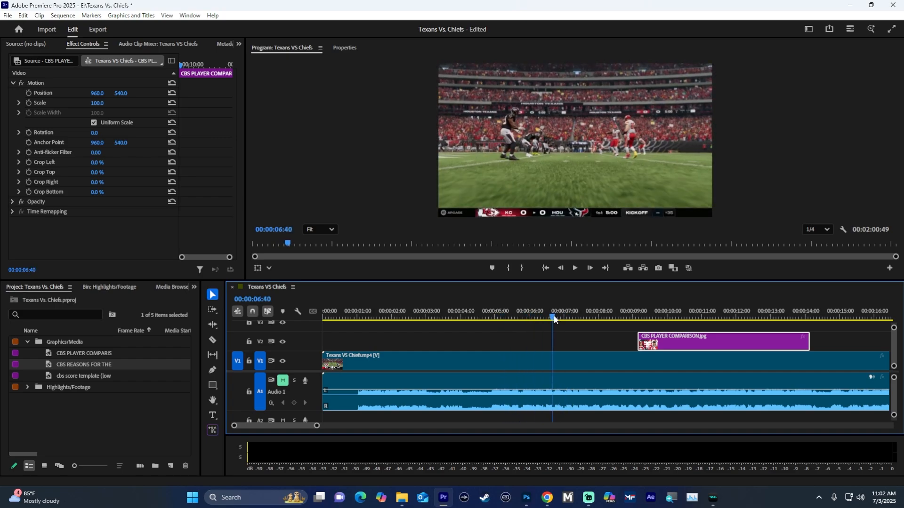
{"action": "left_click", "coordinate": [461, 315]}
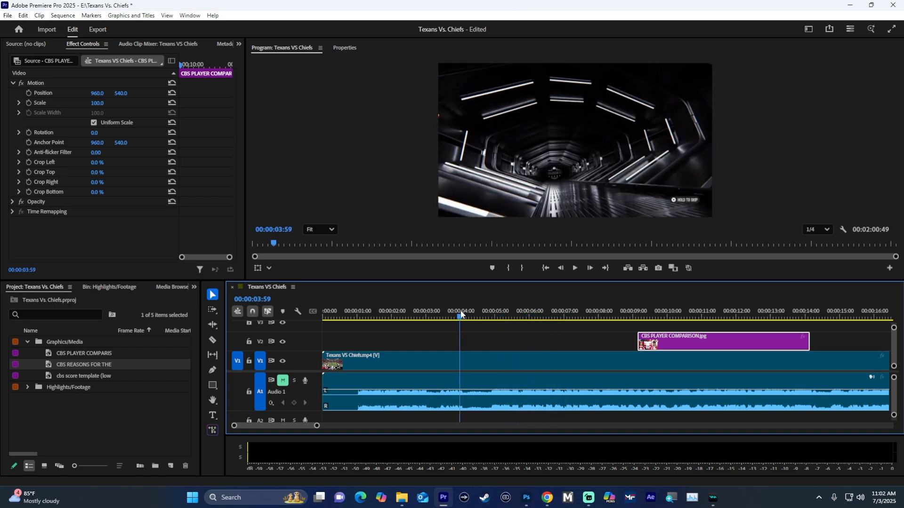
{"action": "left_click_drag", "start_coordinate": [460, 315], "coordinate": [540, 311]}
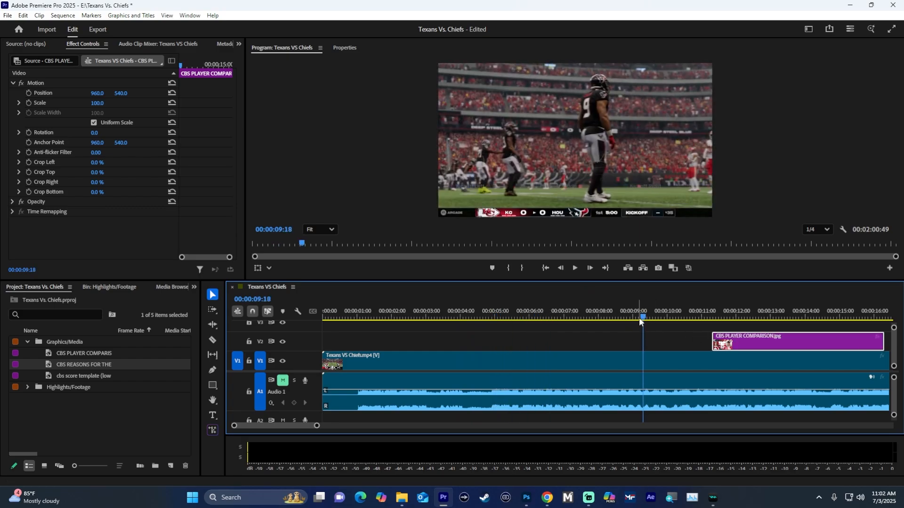
{"action": "mouse_move", "coordinate": [640, 321]}
{"action": "left_mouse_down"}
{"action": "mouse_move", "coordinate": [650, 316]}
{"action": "mouse_move", "coordinate": [640, 318]}
{"action": "left_mouse_up"}
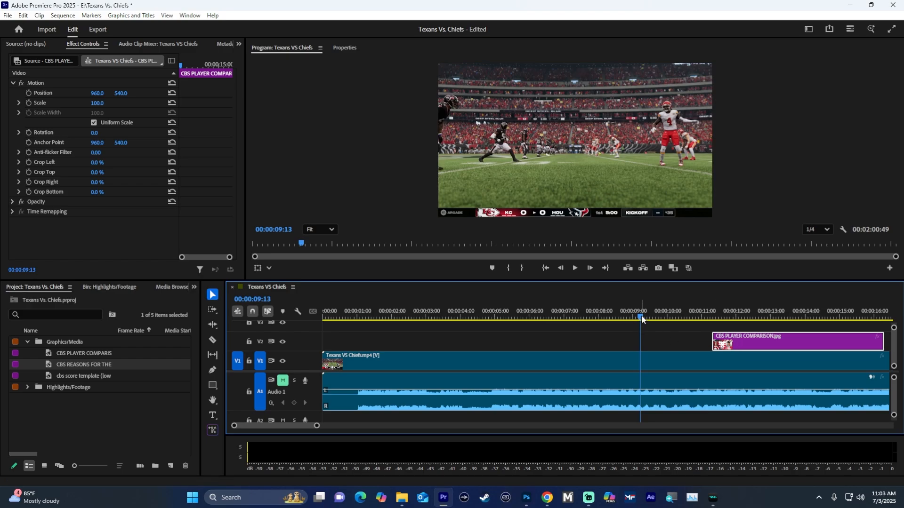
{"action": "mouse_move", "coordinate": [642, 320]}
{"action": "left_mouse_down"}
{"action": "mouse_move", "coordinate": [601, 320]}
{"action": "mouse_move", "coordinate": [644, 321]}
{"action": "left_mouse_up"}
{"action": "left_click_drag", "start_coordinate": [739, 340], "coordinate": [668, 346]}
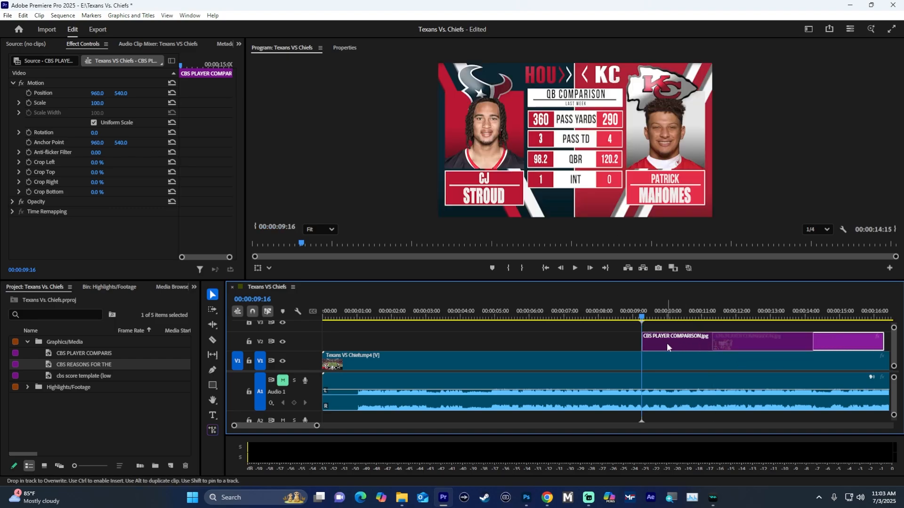
Step: Play the sequence from about 6 seconds until just past the end of the player comparison graphic
{"action": "left_click", "coordinate": [635, 317]}
{"action": "left_click_drag", "start_coordinate": [635, 317], "coordinate": [528, 318]}
{"action": "key", "text": "space"}
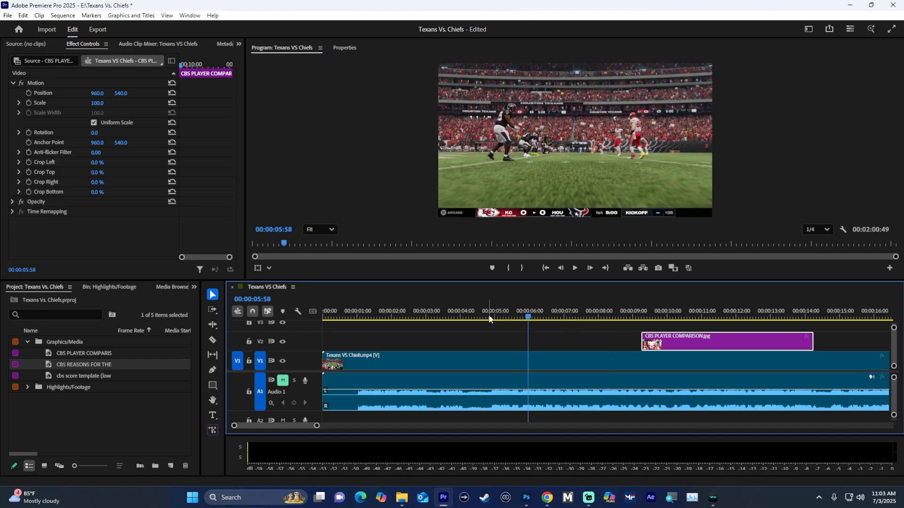
{"action": "key", "text": "space"}
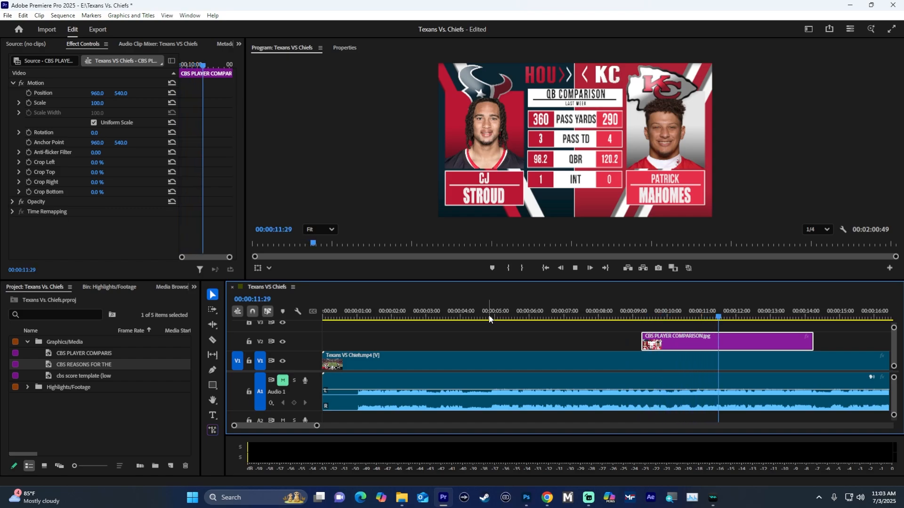
{"action": "key", "text": "space"}
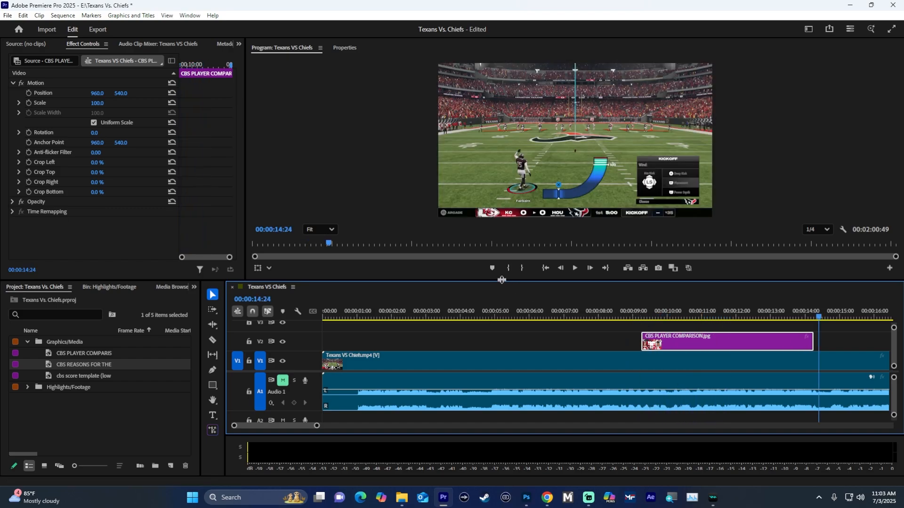
Step: Trim the end of the CBS PLAYER COMPARISON clip to about 12 seconds, and unmute audio track A1
{"action": "left_click_drag", "start_coordinate": [502, 279], "coordinate": [501, 221]}
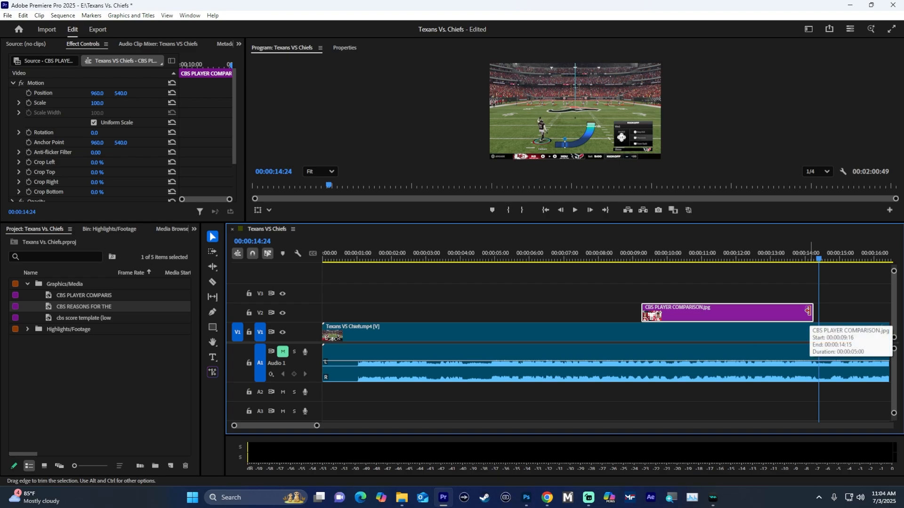
{"action": "left_click_drag", "start_coordinate": [808, 311], "coordinate": [768, 311]}
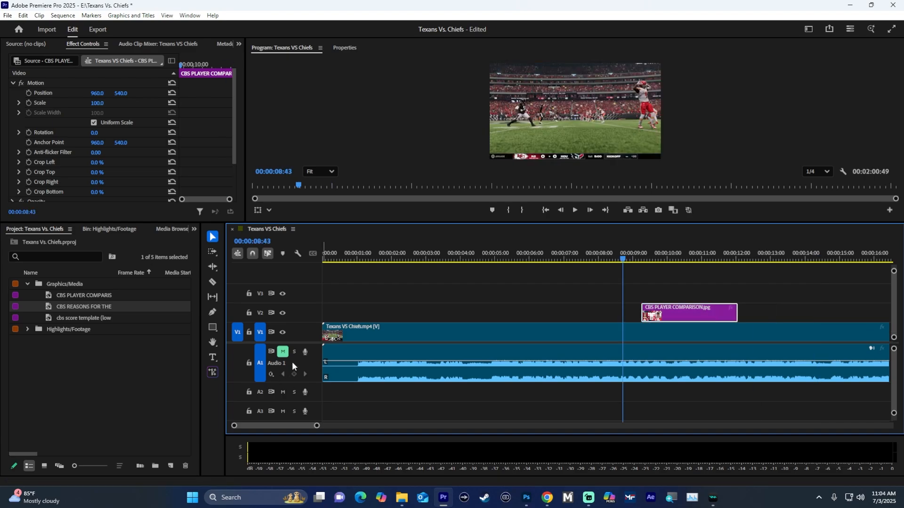
{"action": "left_click", "coordinate": [283, 352]}
Step: Play the footage through the kickoff and extend the end of the CBS PLAYER COMPARISON clip to 00:00:18:38
{"action": "left_click_drag", "start_coordinate": [624, 252], "coordinate": [617, 250]}
{"action": "key", "text": "space"}
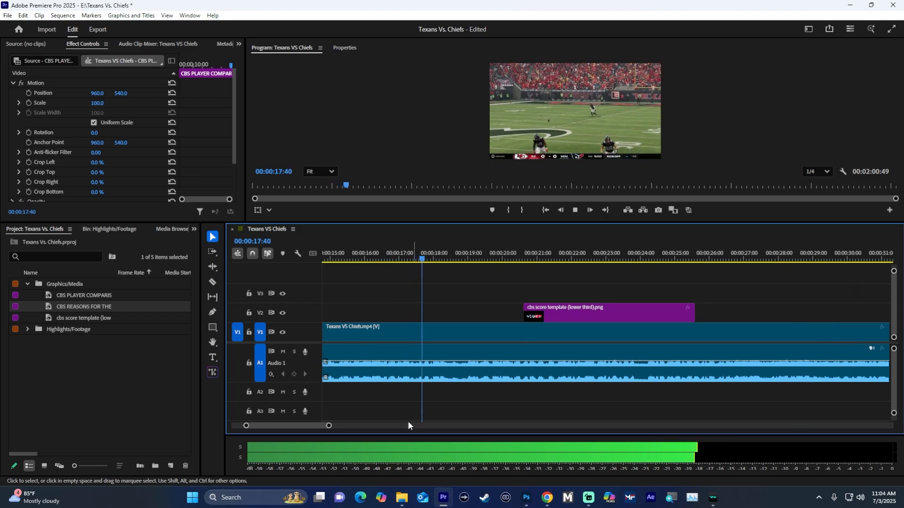
{"action": "key", "text": "space"}
{"action": "left_click_drag", "start_coordinate": [329, 427], "coordinate": [341, 430]}
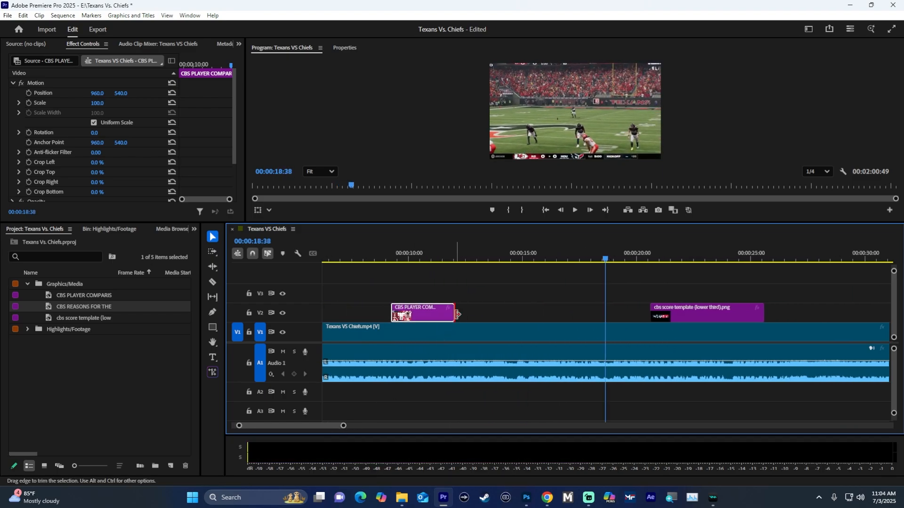
{"action": "left_click_drag", "start_coordinate": [456, 314], "coordinate": [605, 317]}
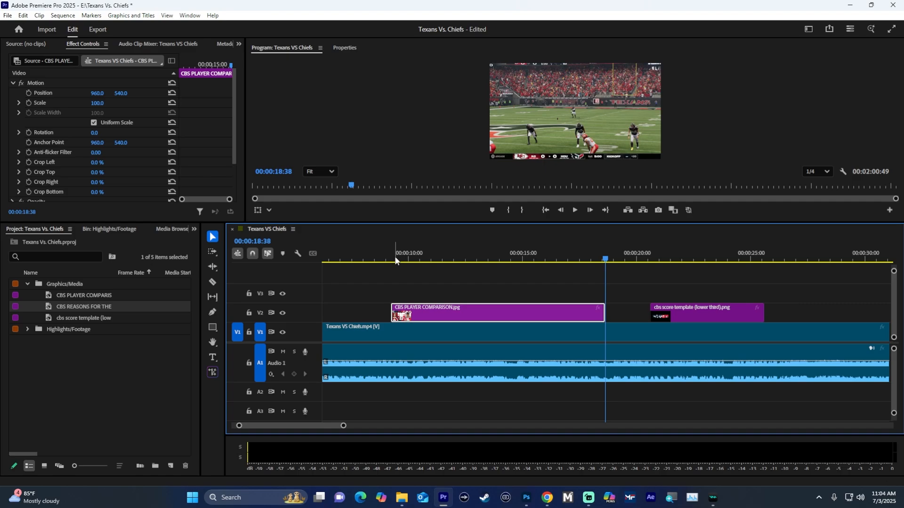
Step: Play the cut into the player comparison graphic, stopping at 00:00:09:34, and make the Program Monitor taller
{"action": "mouse_move", "coordinate": [396, 260]}
{"action": "left_mouse_down"}
{"action": "mouse_move", "coordinate": [638, 271]}
{"action": "mouse_move", "coordinate": [410, 277]}
{"action": "mouse_move", "coordinate": [393, 262]}
{"action": "left_mouse_up"}
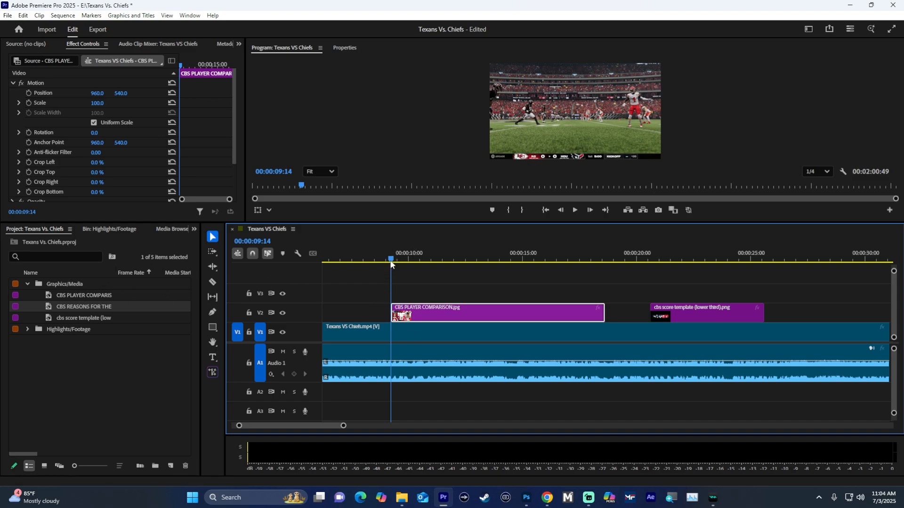
{"action": "left_click_drag", "start_coordinate": [390, 261], "coordinate": [387, 260]}
{"action": "key", "text": "space"}
{"action": "key", "text": "space"}
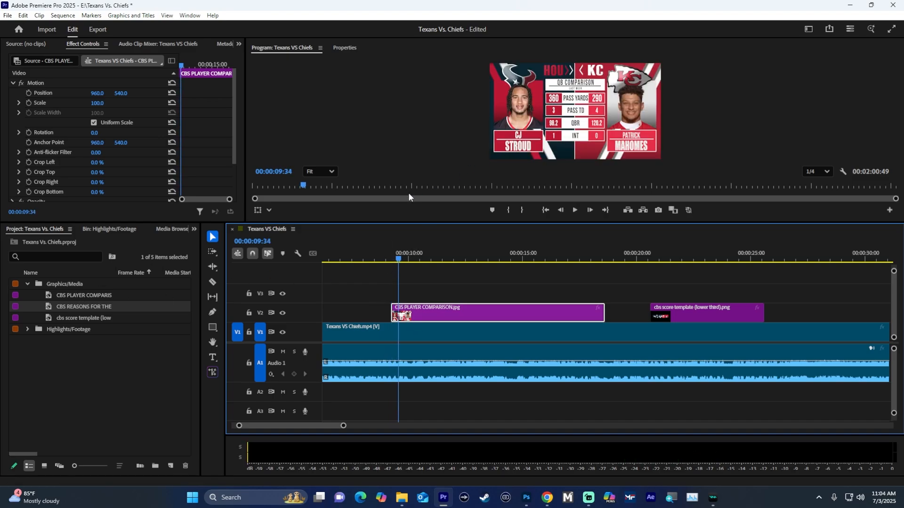
{"action": "left_click_drag", "start_coordinate": [392, 222], "coordinate": [394, 298]}
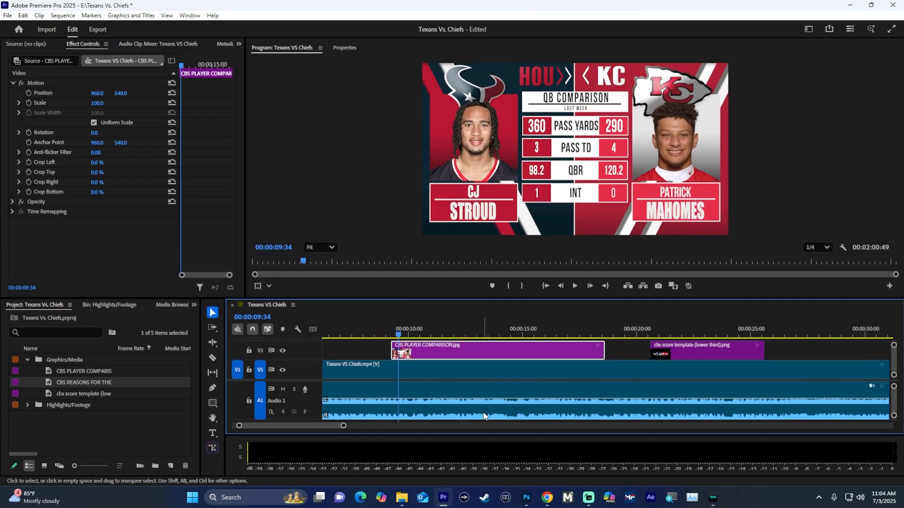
Step: Play the cut into the player comparison graphic from 00:00:08:27, stopping at 00:00:11:14
{"action": "left_click", "coordinate": [373, 337]}
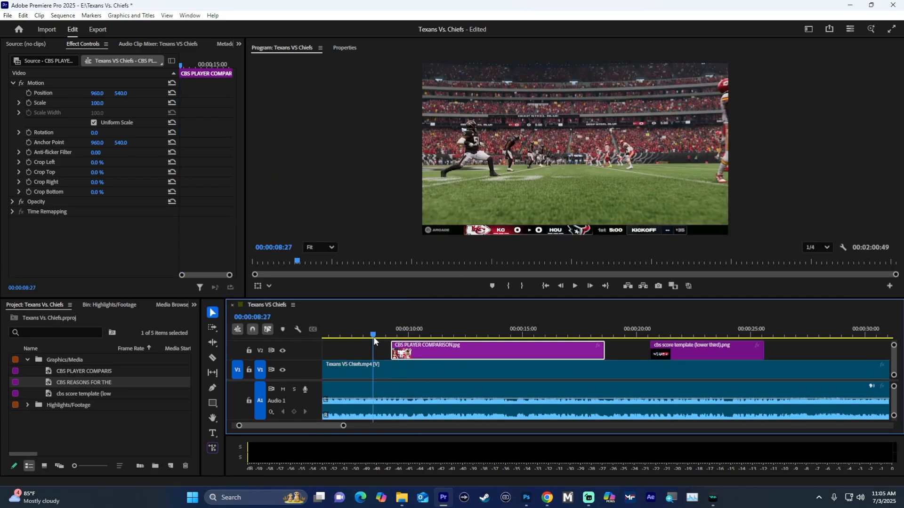
{"action": "key", "text": "space"}
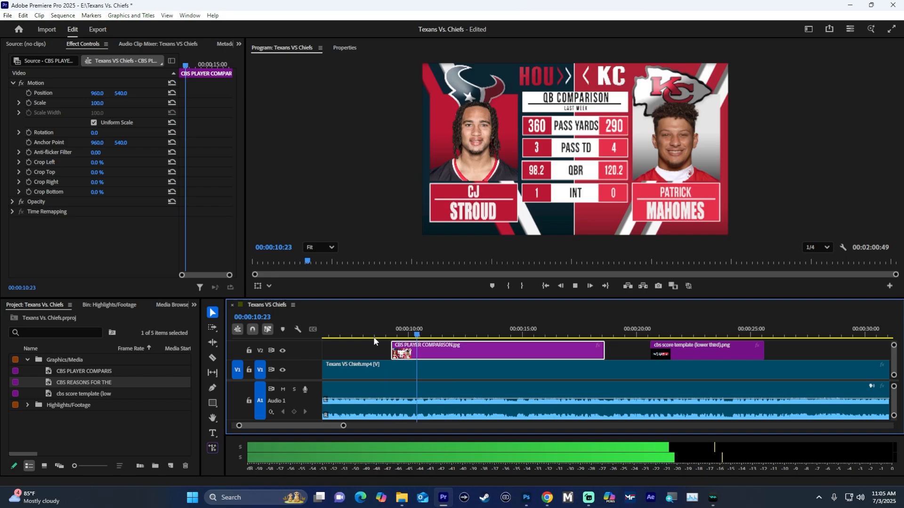
{"action": "key", "text": "space"}
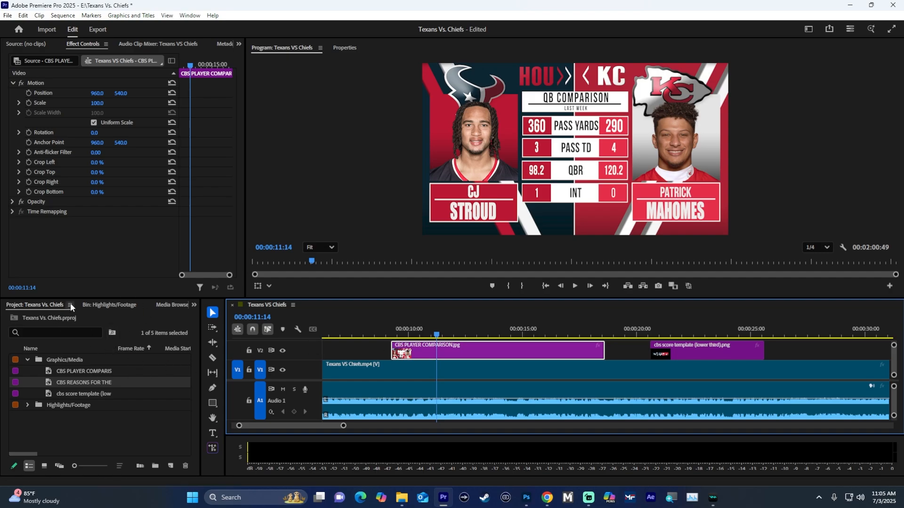
Step: Give the timeline and project area more height, widen the project area, and bring up the effects library in it
{"action": "left_click_drag", "start_coordinate": [74, 299], "coordinate": [151, 162]}
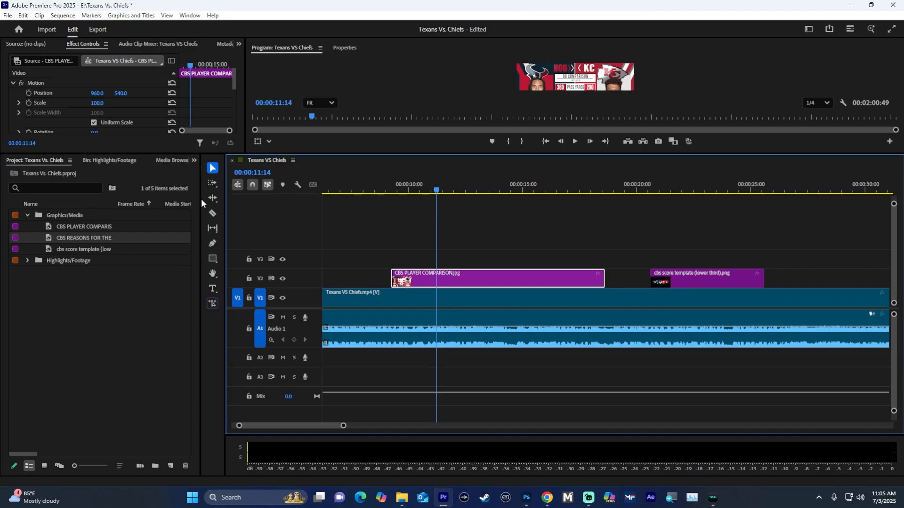
{"action": "left_click_drag", "start_coordinate": [202, 199], "coordinate": [218, 199]}
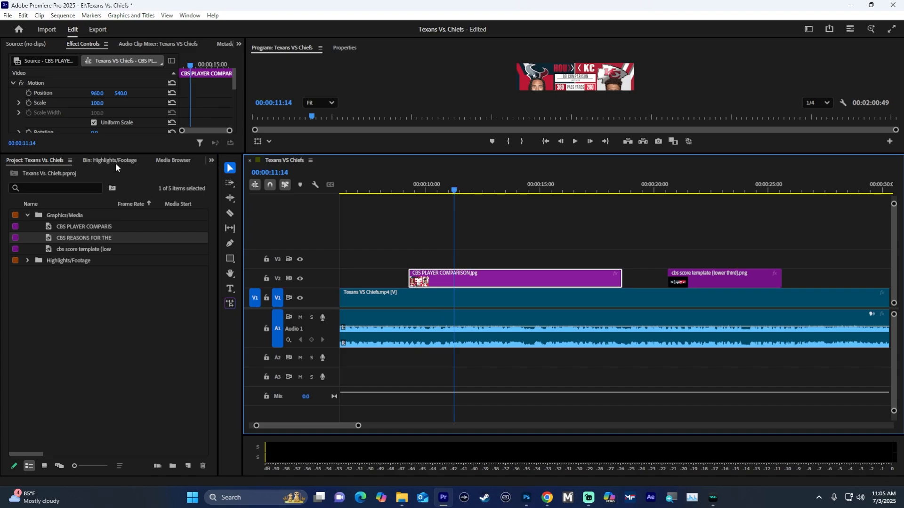
{"action": "left_click", "coordinate": [211, 161]}
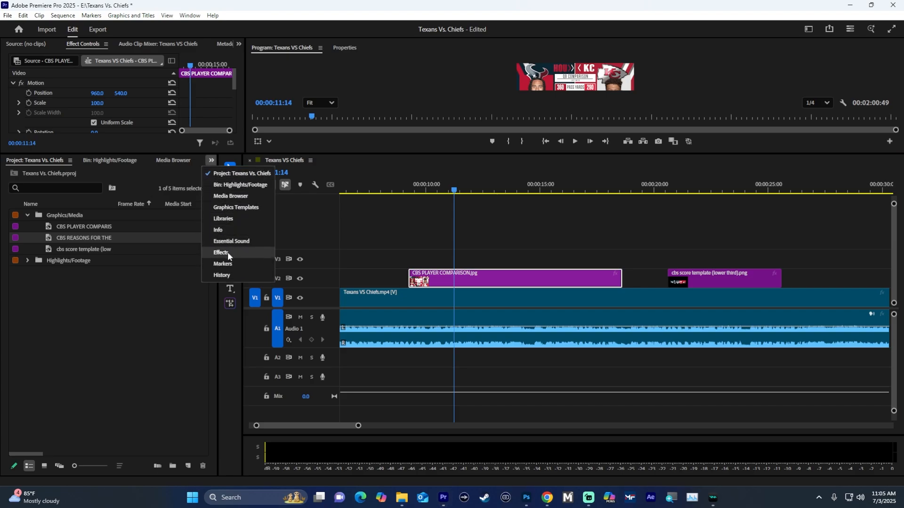
{"action": "left_click", "coordinate": [157, 315]}
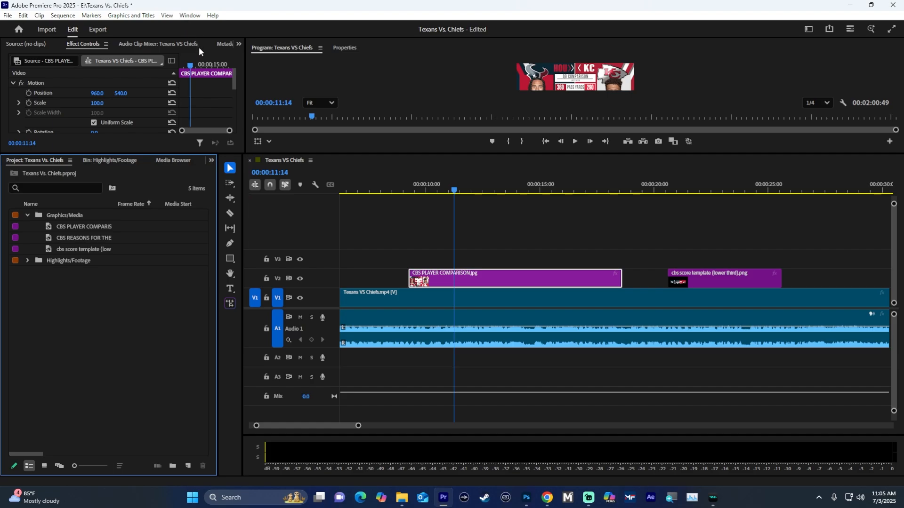
{"action": "left_click", "coordinate": [190, 16]}
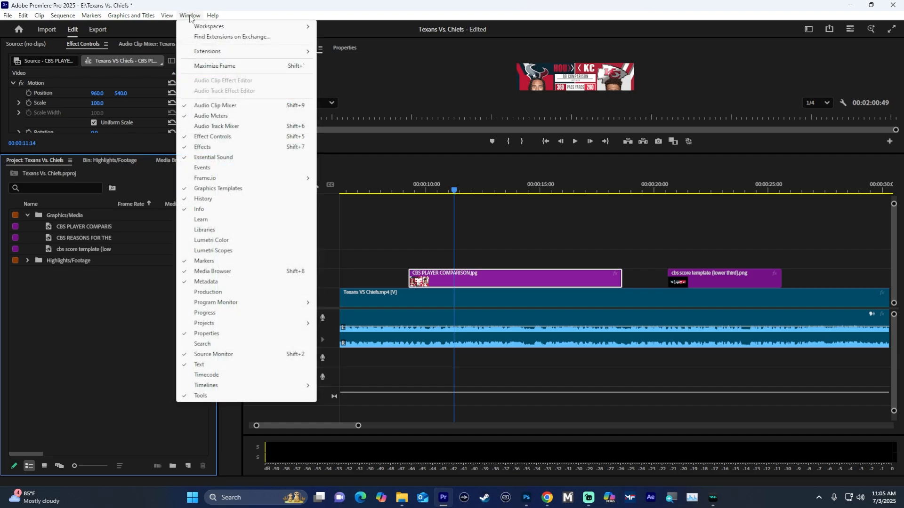
{"action": "mouse_move", "coordinate": [263, 26]}
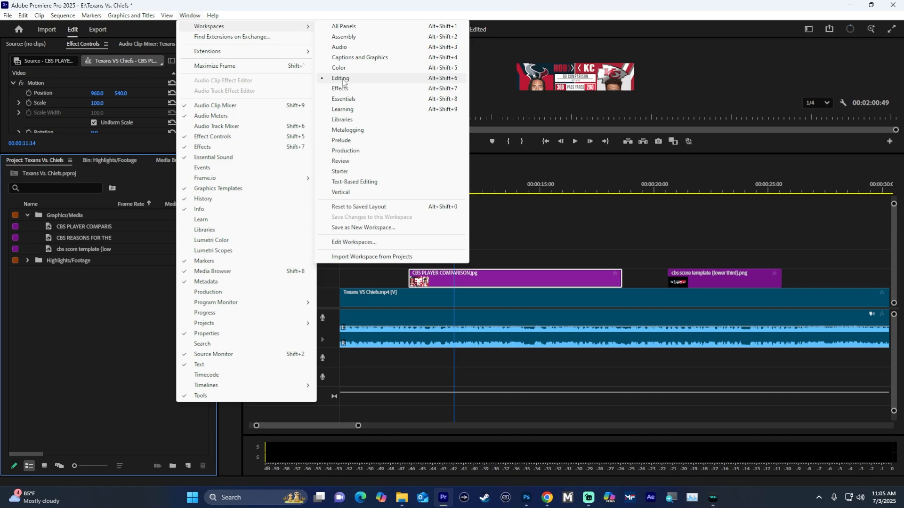
{"action": "left_click", "coordinate": [126, 265]}
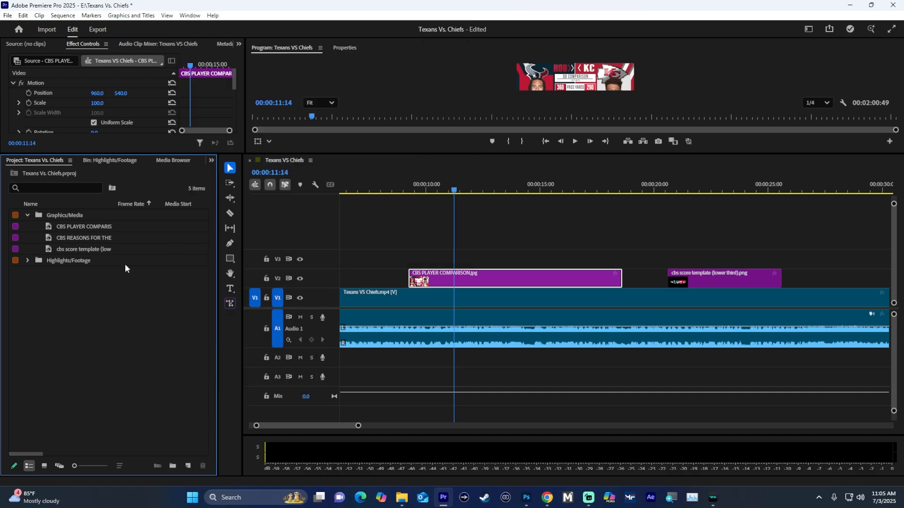
{"action": "left_click", "coordinate": [211, 162]}
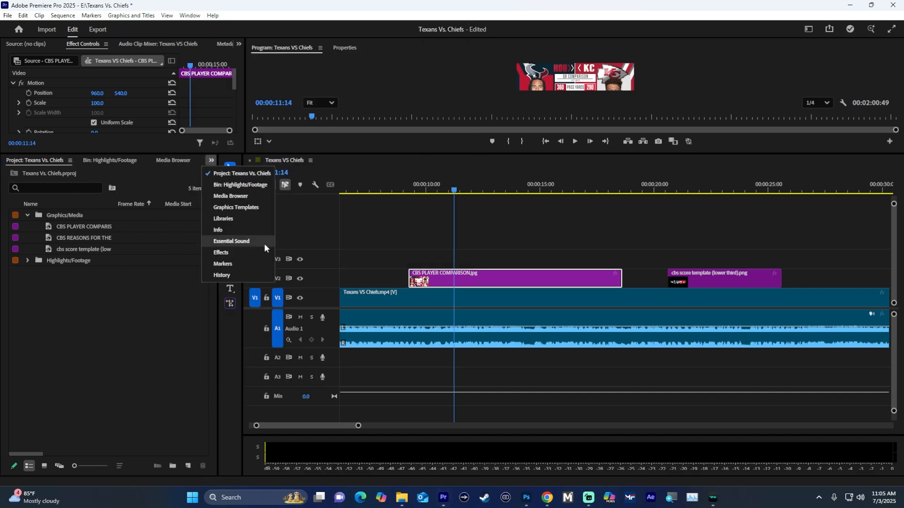
{"action": "left_click", "coordinate": [221, 253]}
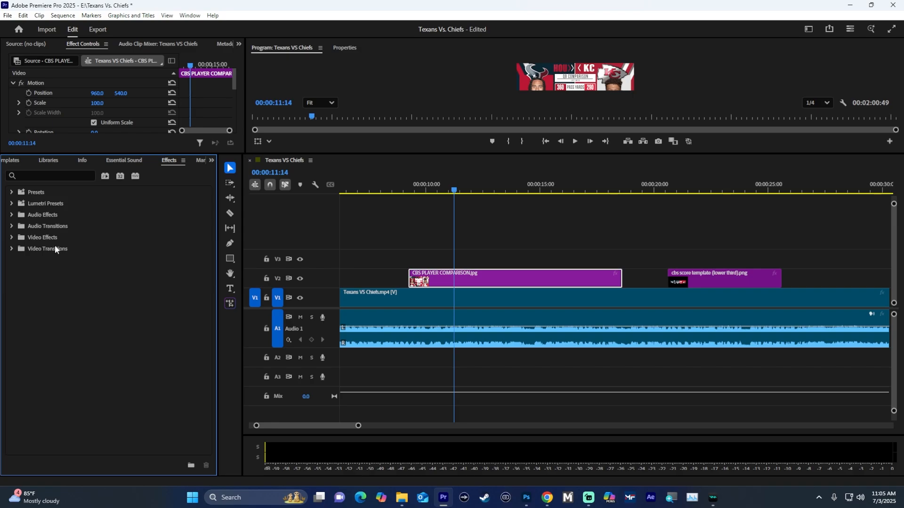
Step: Apply the Band Wipe video transition from the Wipe group to the start of the CBS PLAYER COMPARISON clip
{"action": "left_click", "coordinate": [11, 250]}
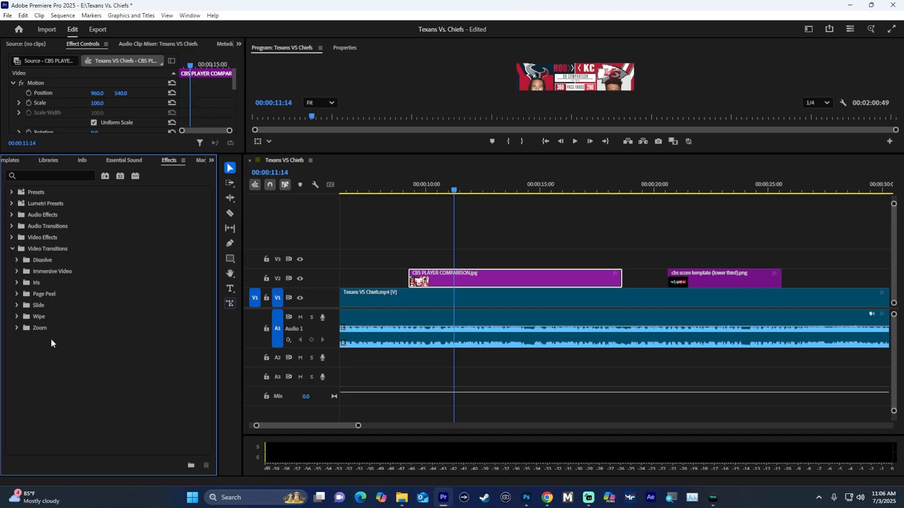
{"action": "left_click", "coordinate": [16, 317]}
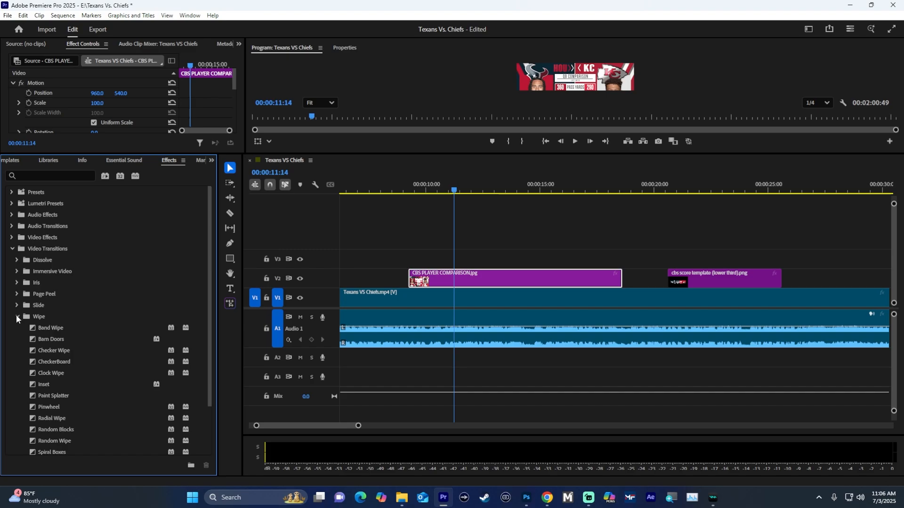
{"action": "scroll", "coordinate": [46, 332], "scroll_direction": "down", "scroll_amount": 2}
{"action": "scroll", "coordinate": [69, 396], "scroll_direction": "down", "scroll_amount": 1}
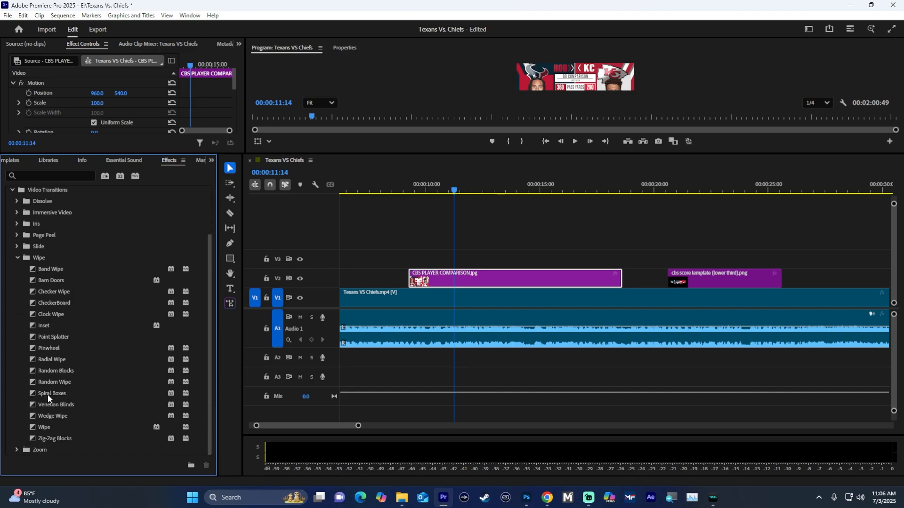
{"action": "left_click", "coordinate": [56, 269]}
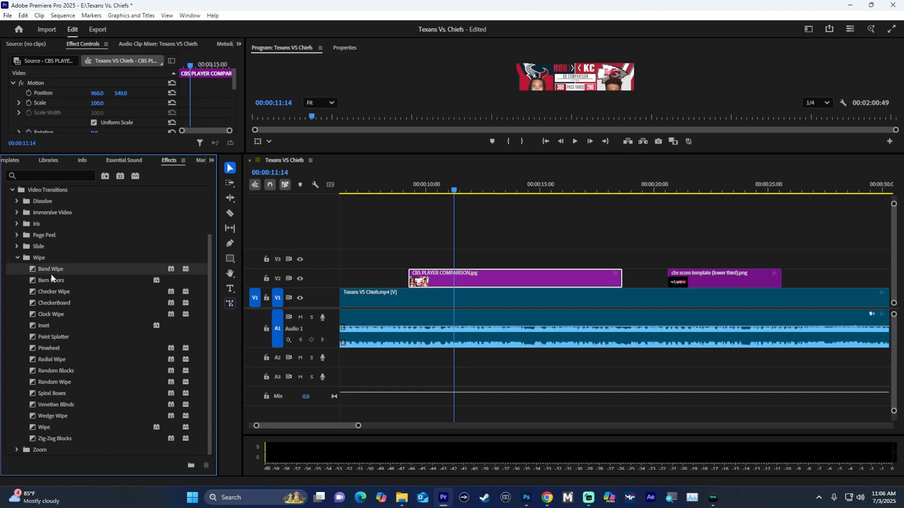
{"action": "left_click_drag", "start_coordinate": [47, 269], "coordinate": [421, 284]}
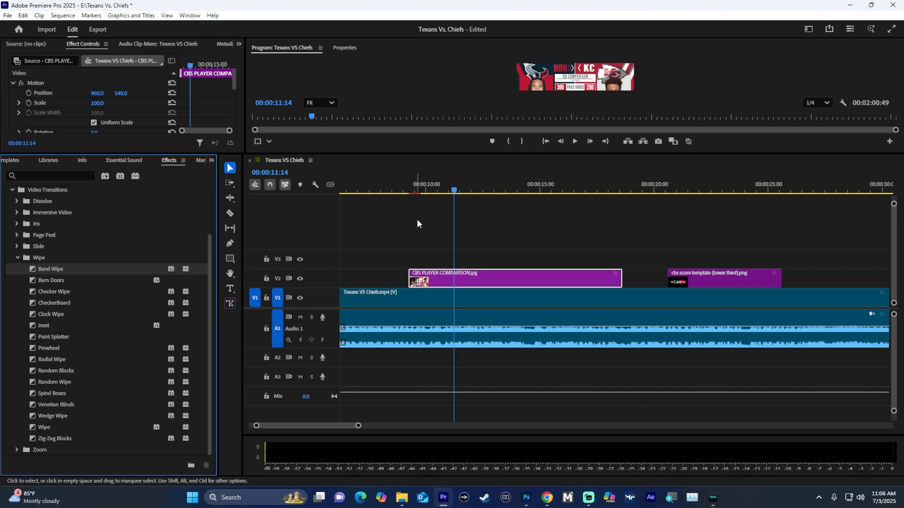
Step: Park the playhead at 00:00:09:13 and apply the Band Wipe transition to the end of the CBS PLAYER COMPARISON clip
{"action": "left_click_drag", "start_coordinate": [411, 191], "coordinate": [407, 191]}
{"action": "left_click_drag", "start_coordinate": [528, 154], "coordinate": [528, 189]}
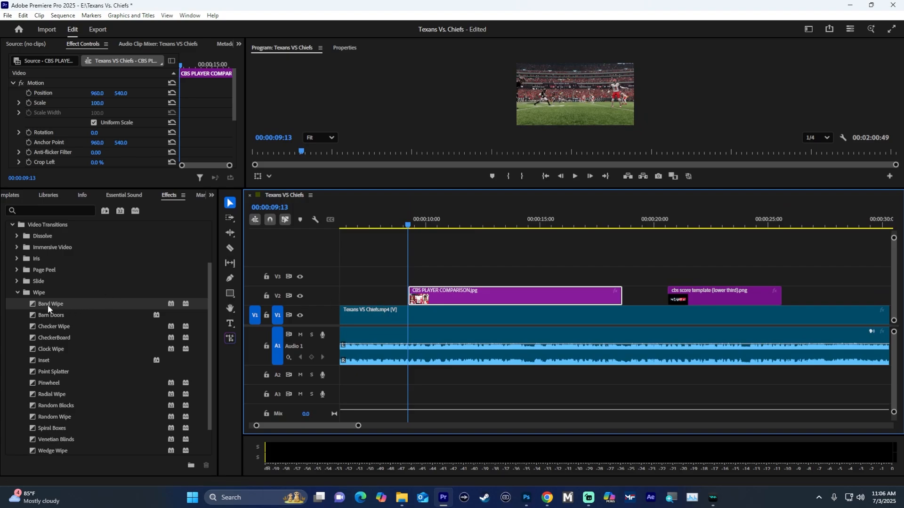
{"action": "left_click_drag", "start_coordinate": [48, 304], "coordinate": [618, 306]}
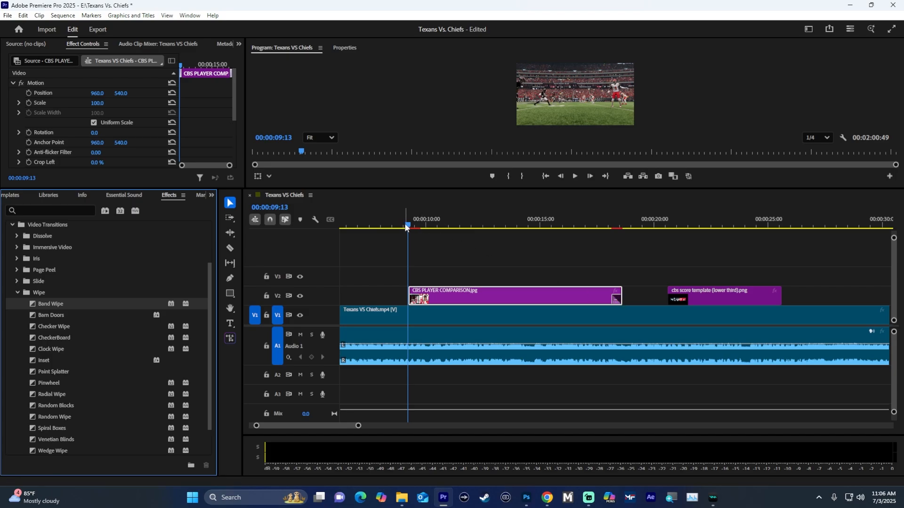
Step: Make video track V2 and the Program Monitor taller, and preview the Band Wipe into the player comparison graphic
{"action": "left_click_drag", "start_coordinate": [406, 228], "coordinate": [398, 227]}
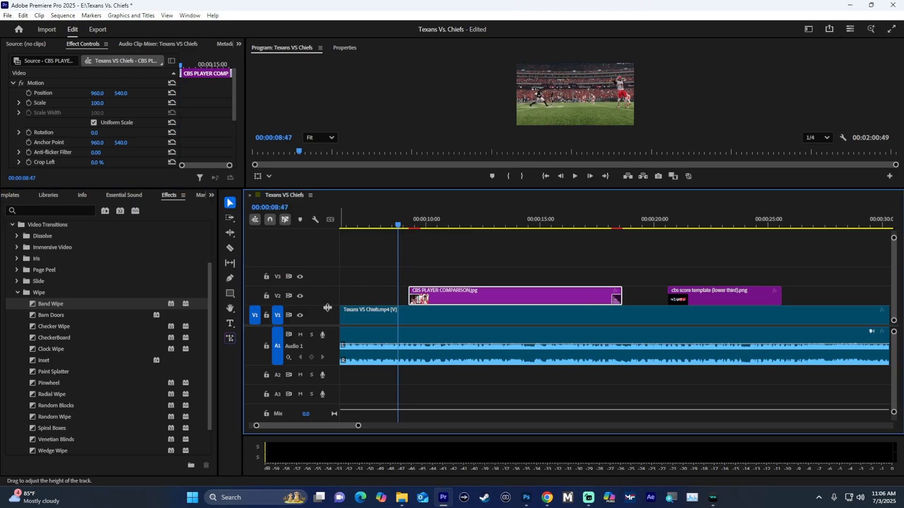
{"action": "left_click_drag", "start_coordinate": [327, 308], "coordinate": [334, 260]}
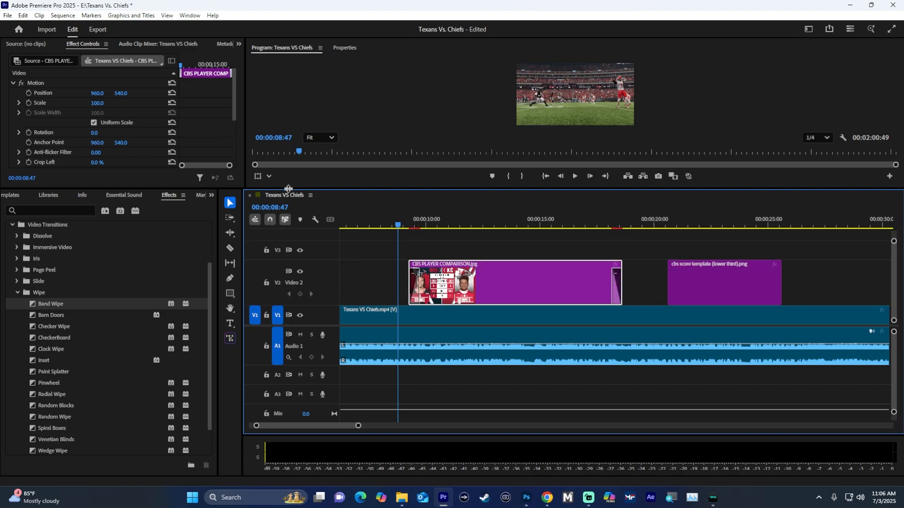
{"action": "left_click_drag", "start_coordinate": [288, 188], "coordinate": [292, 279]}
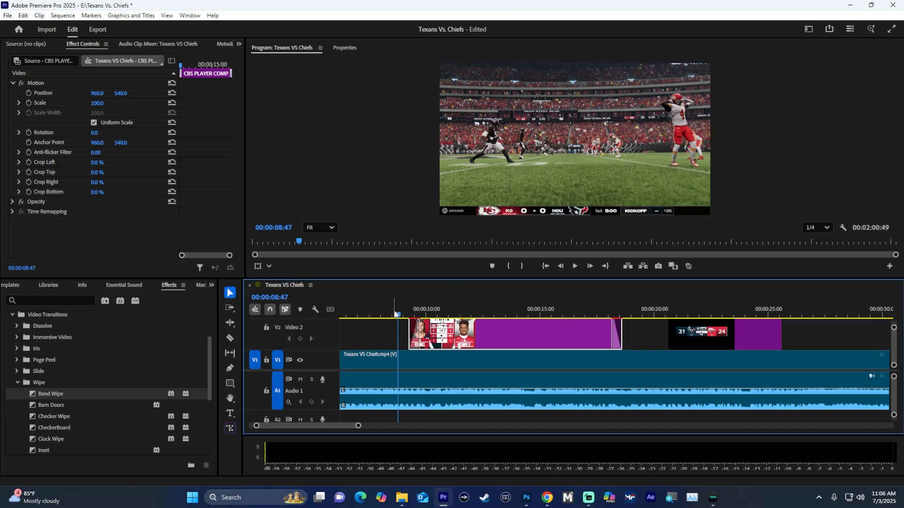
{"action": "left_click_drag", "start_coordinate": [394, 314], "coordinate": [371, 316]}
{"action": "key", "text": "space"}
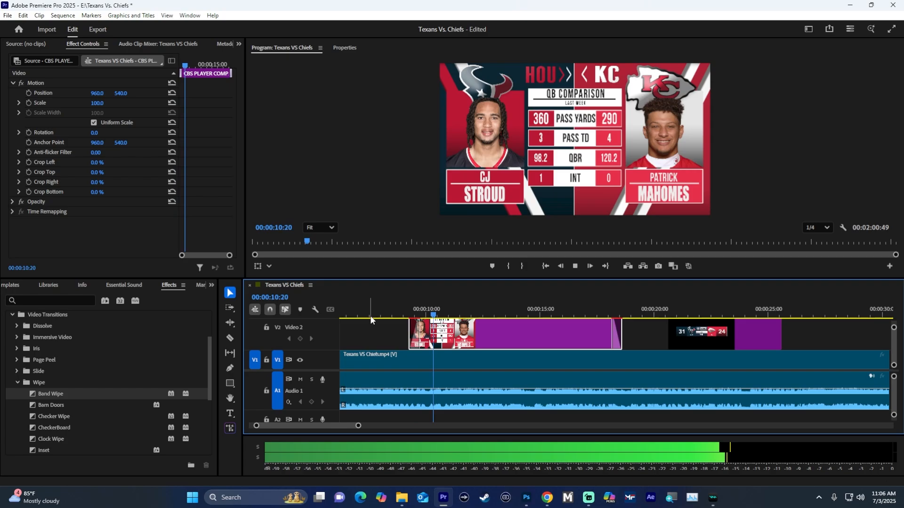
{"action": "left_click_drag", "start_coordinate": [370, 315], "coordinate": [414, 312]}
Step: Mute audio track A1 and extend the start of the CBS PLAYER COMPARISON clip back to about 8.5 seconds
{"action": "left_click", "coordinate": [301, 380]}
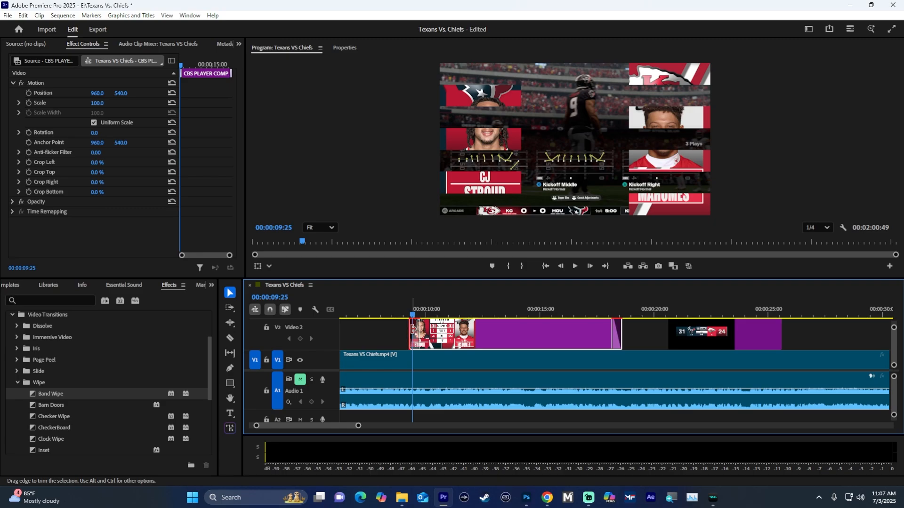
{"action": "left_click_drag", "start_coordinate": [412, 329], "coordinate": [613, 334]}
{"action": "left_click", "coordinate": [381, 314]}
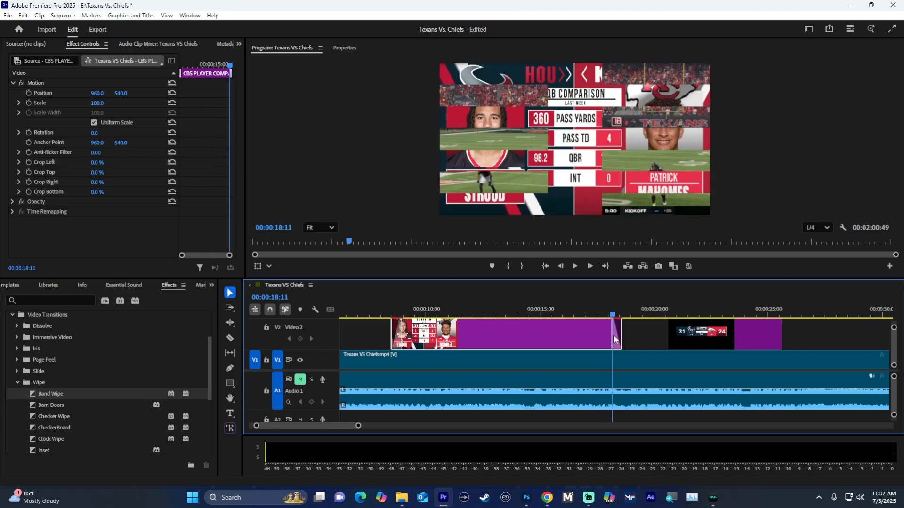
Step: Place the cbs score template clip over the end of the footage, from about 00:01:43 to 00:01:53:25, and trim the footage to the same end
{"action": "left_click_drag", "start_coordinate": [357, 431], "coordinate": [437, 434]}
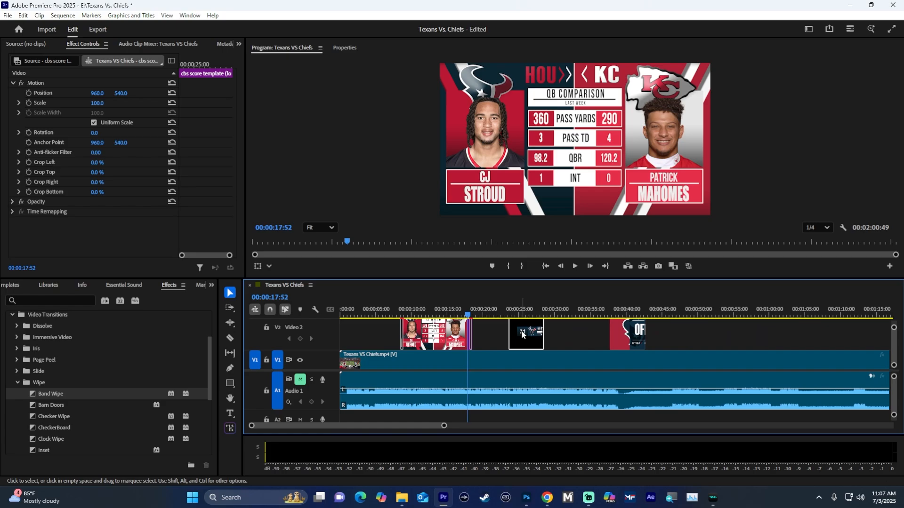
{"action": "left_click", "coordinate": [527, 308]}
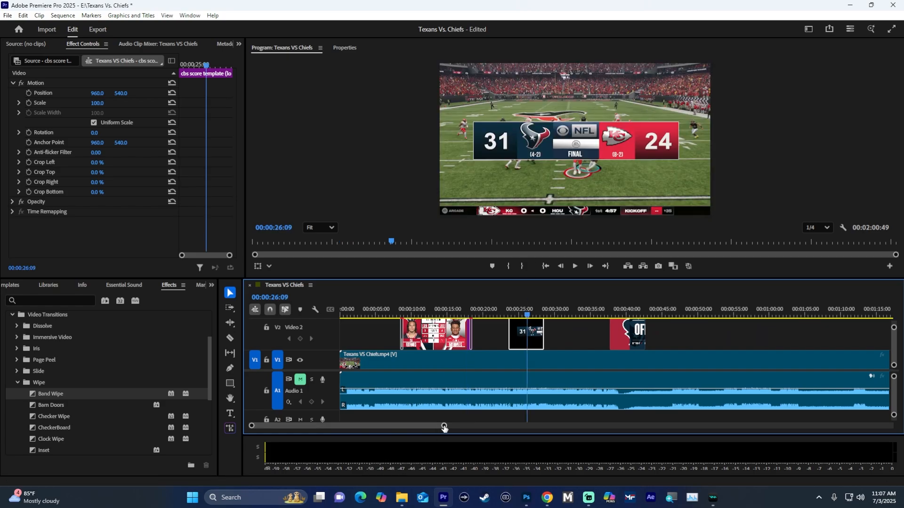
{"action": "left_click_drag", "start_coordinate": [444, 427], "coordinate": [566, 426]}
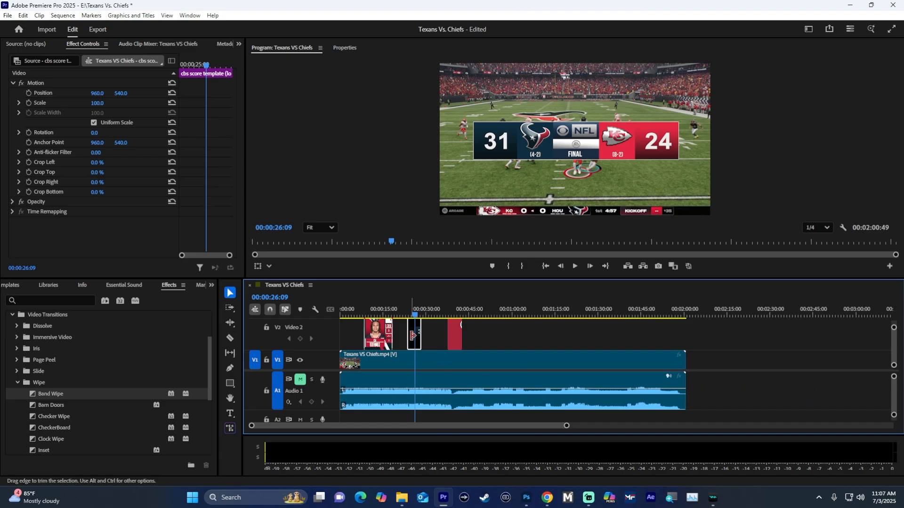
{"action": "left_click_drag", "start_coordinate": [412, 334], "coordinate": [674, 314]}
{"action": "left_click", "coordinate": [665, 314]}
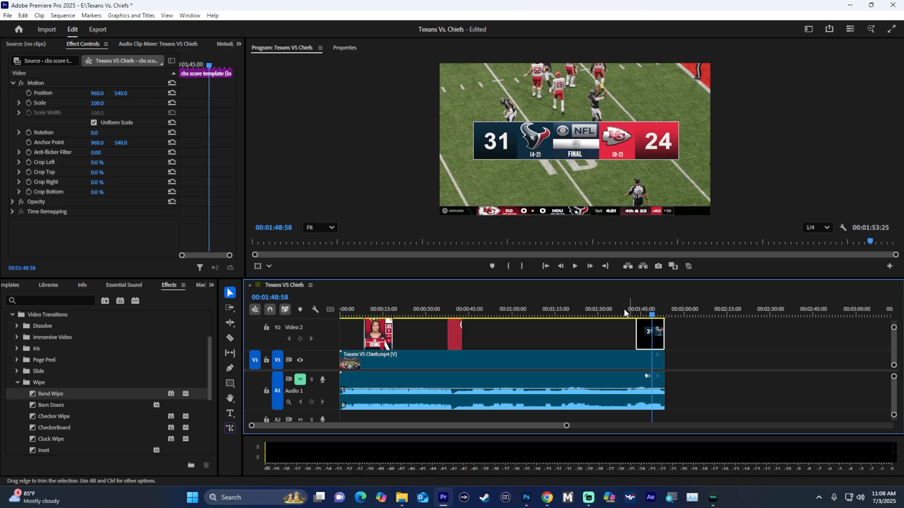
{"action": "left_click", "coordinate": [631, 330]}
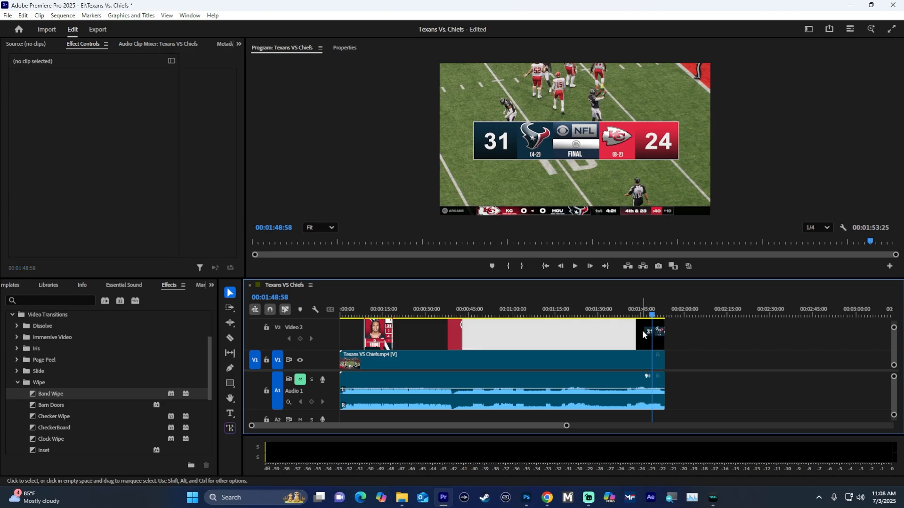
{"action": "left_click", "coordinate": [646, 333]}
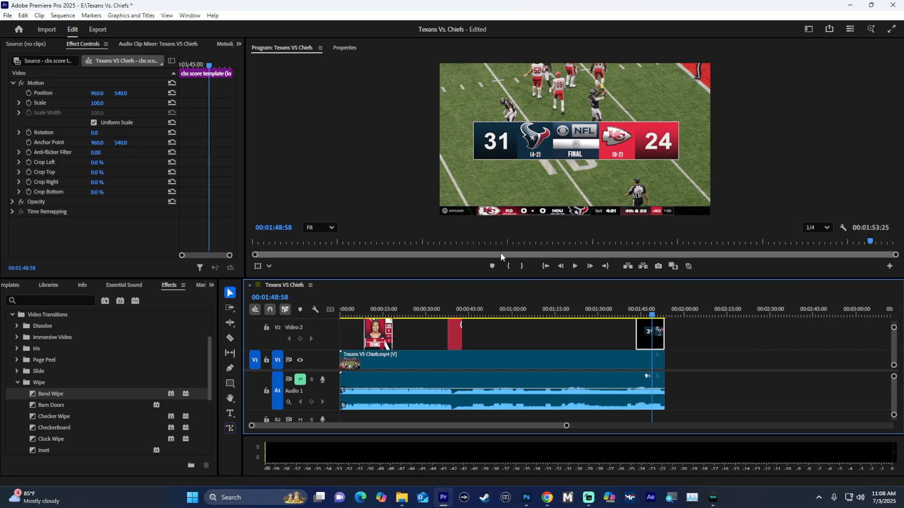
Step: Shrink the final score graphic to a scale of 46.8 and position it at 973.4, 914.5 just above the footage's scorebar
{"action": "left_click", "coordinate": [38, 82]}
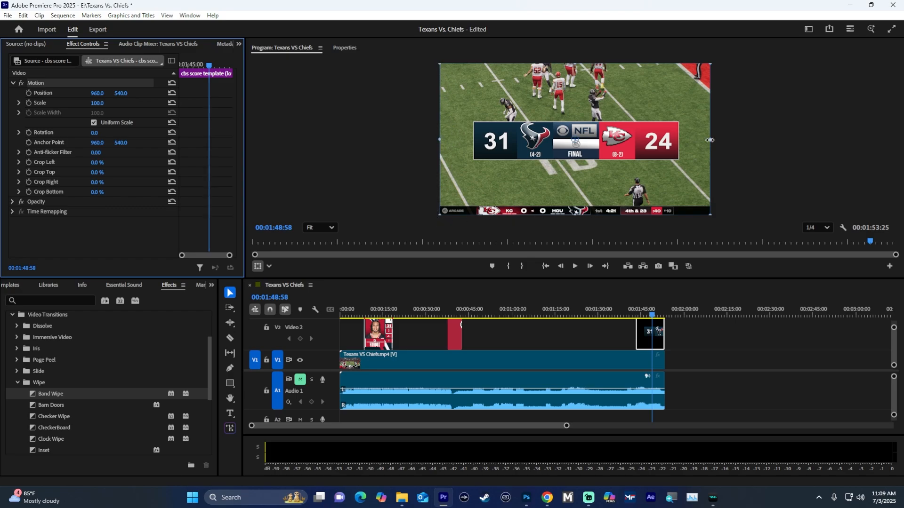
{"action": "left_click_drag", "start_coordinate": [710, 139], "coordinate": [611, 198]}
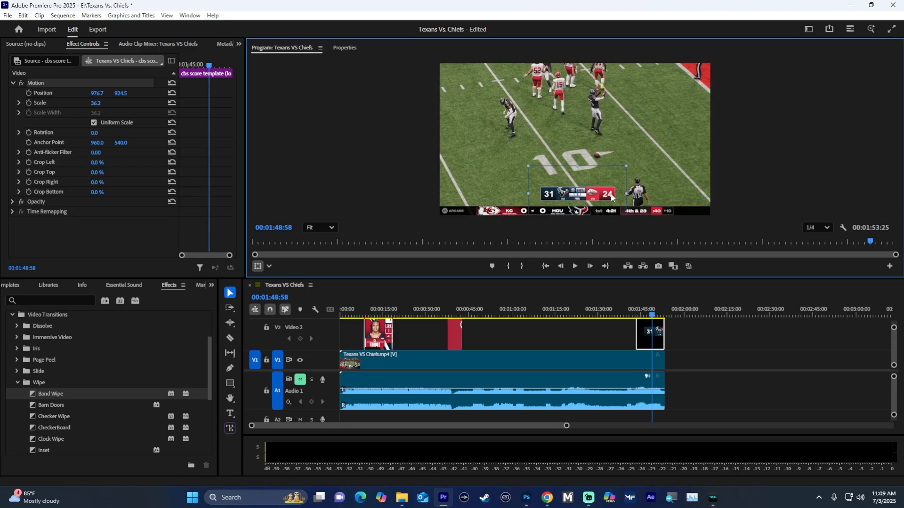
{"action": "mouse_move", "coordinate": [625, 166]}
{"action": "left_mouse_down"}
{"action": "mouse_move", "coordinate": [633, 162]}
{"action": "mouse_move", "coordinate": [631, 175]}
{"action": "left_mouse_up"}
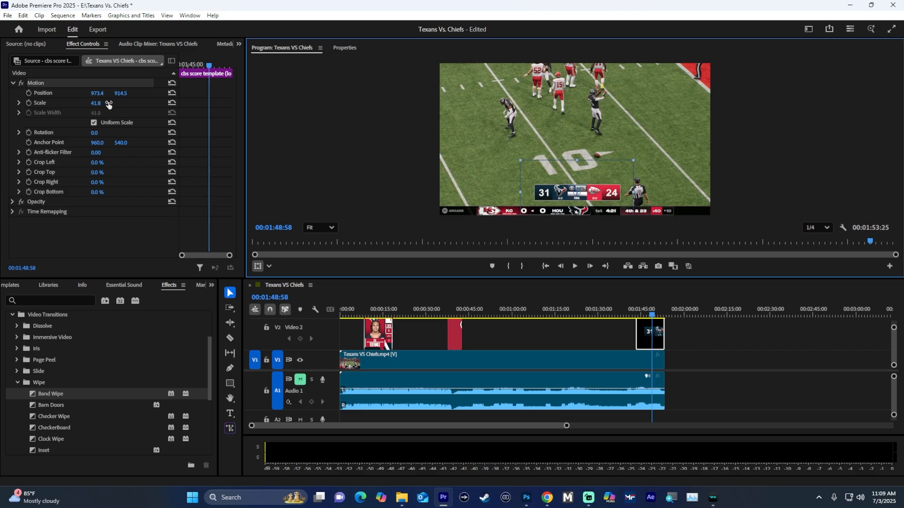
{"action": "left_click_drag", "start_coordinate": [91, 104], "coordinate": [94, 105]}
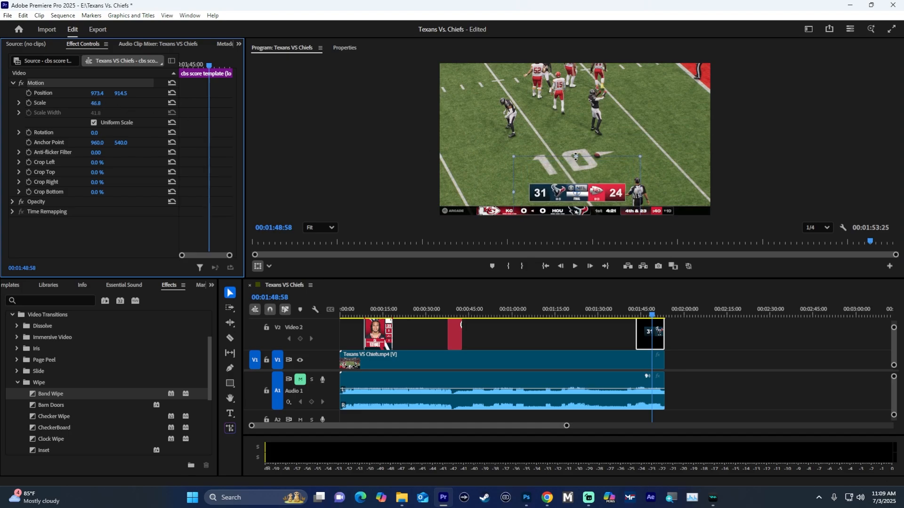
Step: Enlarge the final score graphic to a scale of 48.7 and move it to position 956.7, 904.5
{"action": "mouse_move", "coordinate": [575, 157]}
{"action": "left_mouse_down"}
{"action": "mouse_move", "coordinate": [579, 146]}
{"action": "mouse_move", "coordinate": [581, 155]}
{"action": "left_mouse_up"}
{"action": "left_click_drag", "start_coordinate": [593, 196], "coordinate": [594, 195]}
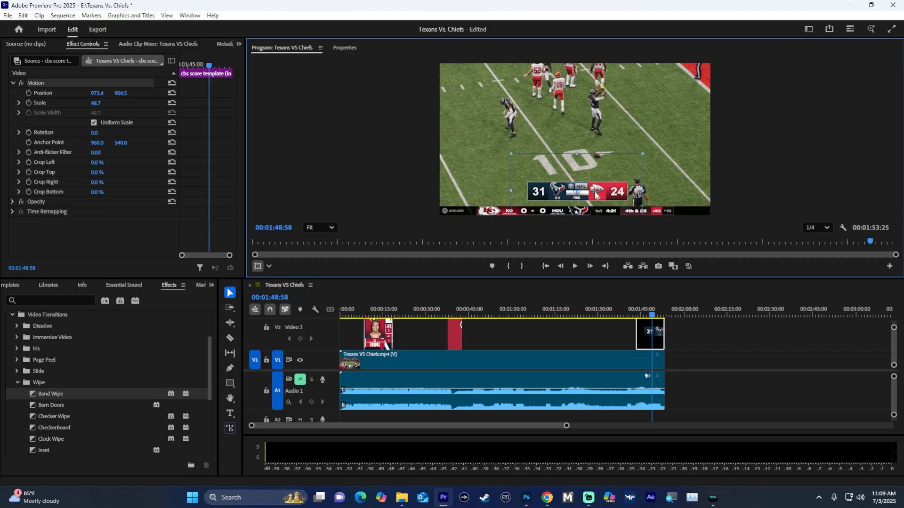
{"action": "mouse_move", "coordinate": [595, 170]}
{"action": "left_mouse_down"}
{"action": "mouse_move", "coordinate": [588, 160]}
{"action": "mouse_move", "coordinate": [592, 169]}
{"action": "left_mouse_up"}
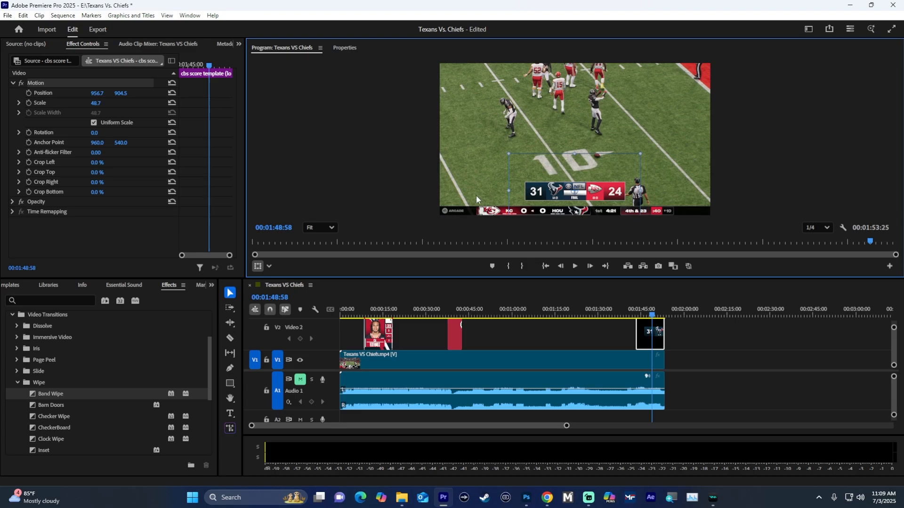
{"action": "left_click", "coordinate": [436, 220]}
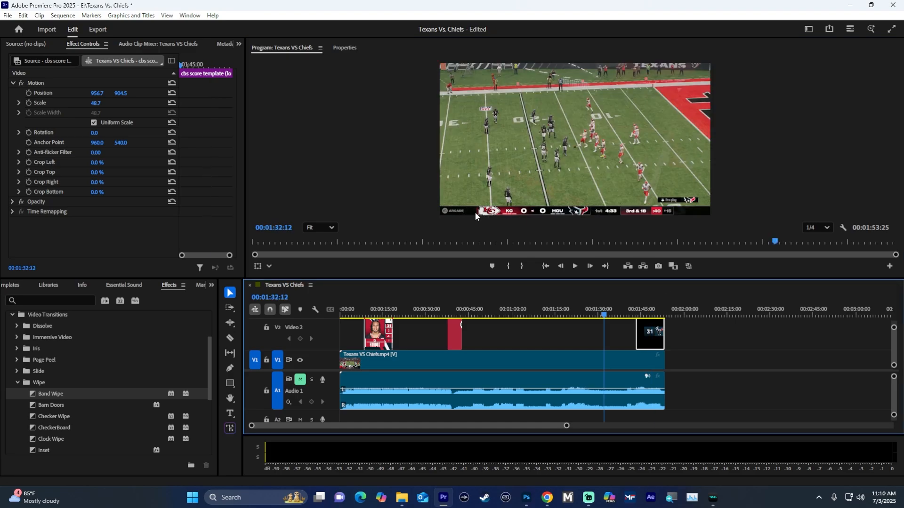
Step: Split the Texans VS Chiefs footage with its audio at 00:01:31:54, on the wide stadium shot
{"action": "key", "text": "="}
{"action": "left_click", "coordinate": [614, 314]}
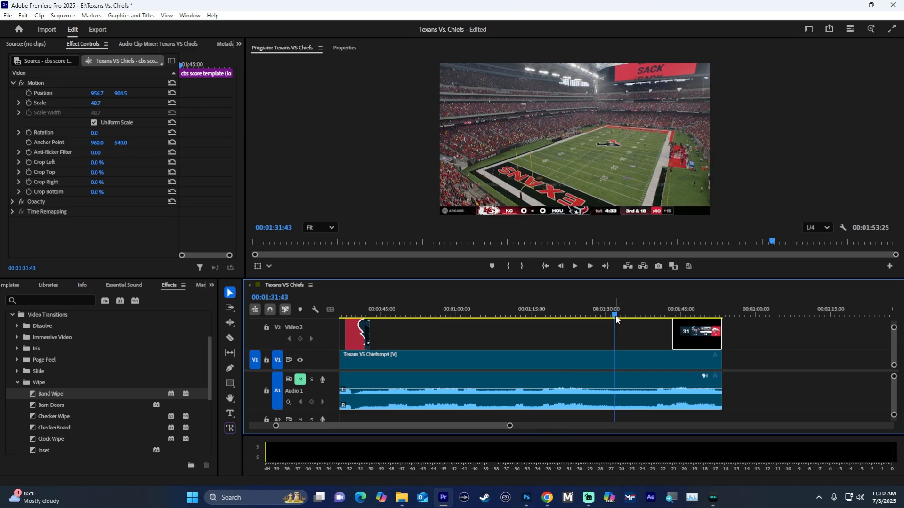
{"action": "left_click", "coordinate": [596, 324]}
{"action": "left_click_drag", "start_coordinate": [595, 314], "coordinate": [621, 317]}
{"action": "left_click_drag", "start_coordinate": [621, 318], "coordinate": [618, 319]}
{"action": "key", "text": "Right"}
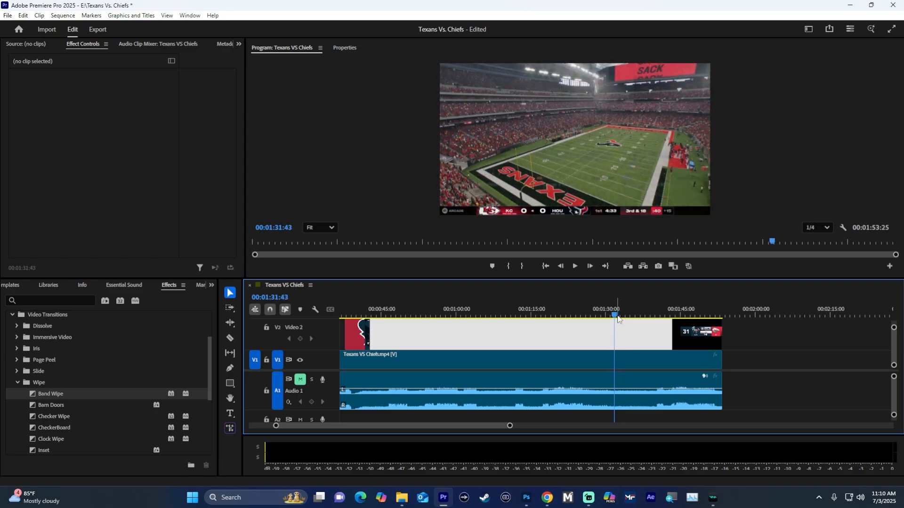
{"action": "key", "text": "Left"}
{"action": "key", "text": "Left"}
{"action": "key", "text": "Right"}
{"action": "key", "text": "Right"}
{"action": "key", "text": "Right"}
{"action": "key", "text": "Right"}
{"action": "key", "text": "Right"}
{"action": "key", "text": "Right"}
{"action": "key", "text": "Right"}
{"action": "key", "text": "Right"}
{"action": "key", "text": "Right"}
{"action": "key", "text": "Right"}
{"action": "key", "text": "Right"}
{"action": "key", "text": "Right"}
{"action": "key", "text": "Right"}
{"action": "key", "text": "Right"}
{"action": "key", "text": "Right"}
{"action": "key", "text": "Right"}
{"action": "key", "text": "Right"}
{"action": "key", "text": "Right"}
{"action": "key", "text": "Right"}
{"action": "key", "text": "Right"}
{"action": "key", "text": "Right"}
{"action": "key", "text": "Right"}
{"action": "key", "text": "Right"}
{"action": "key", "text": "Left"}
{"action": "key", "text": "Left"}
{"action": "key", "text": "Left"}
{"action": "key", "text": "Left"}
{"action": "key", "text": "Left"}
{"action": "key", "text": "Left"}
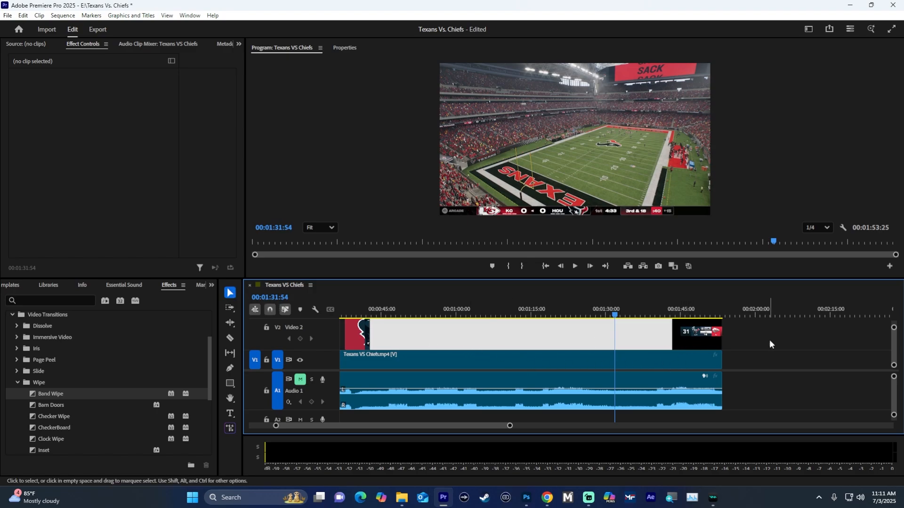
{"action": "left_click", "coordinate": [230, 338]}
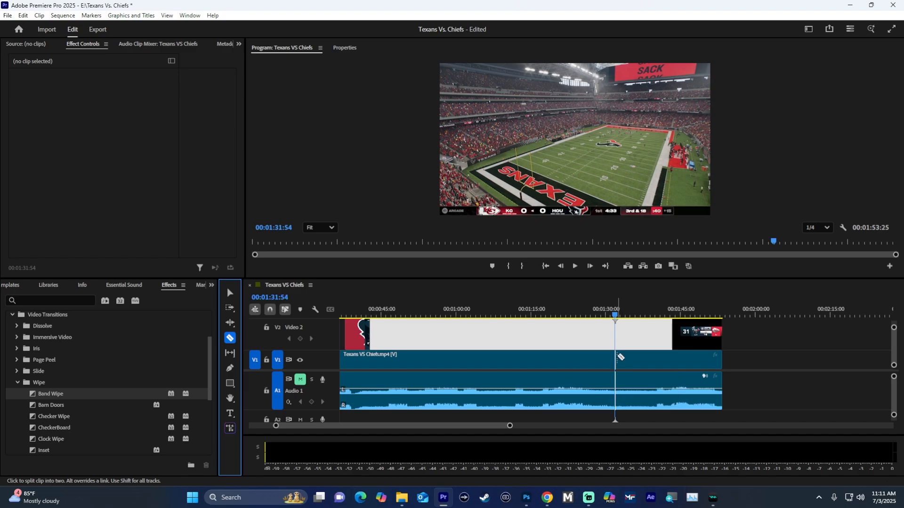
{"action": "left_click_drag", "start_coordinate": [509, 426], "coordinate": [446, 431]}
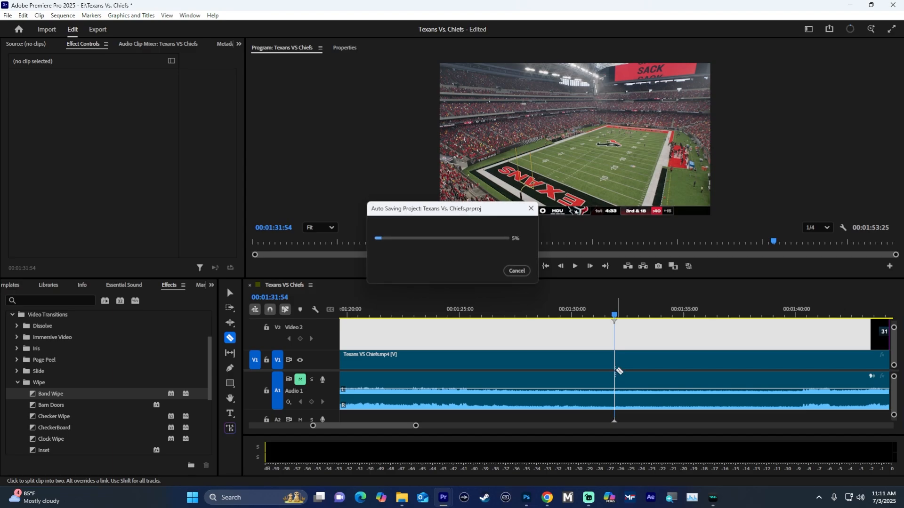
{"action": "left_click", "coordinate": [617, 370]}
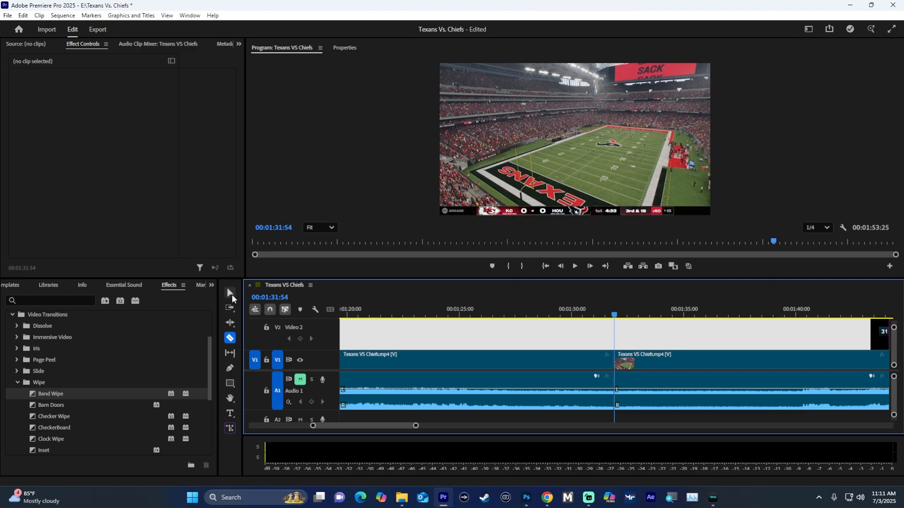
Step: Scale the footage after the cut to 113.9 to push its scorebar out of frame, and check it under the final score graphic
{"action": "left_click", "coordinate": [230, 293]}
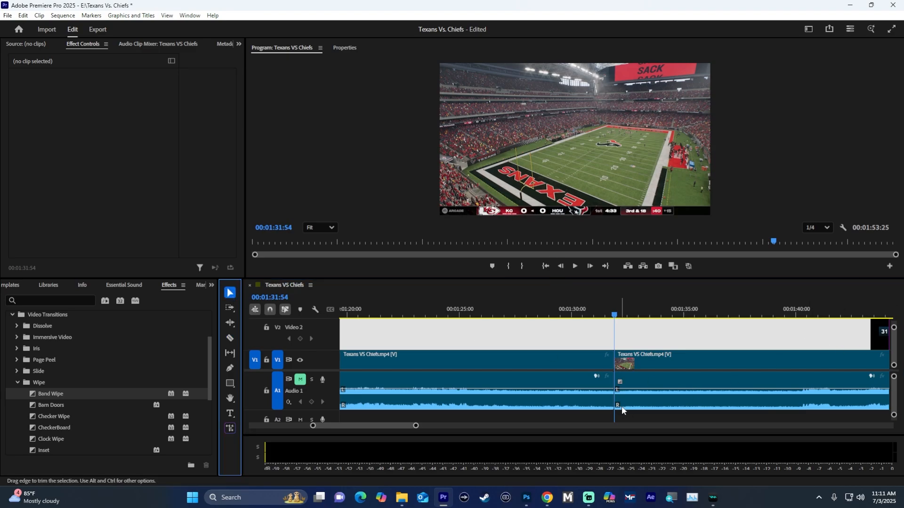
{"action": "left_click", "coordinate": [645, 358]}
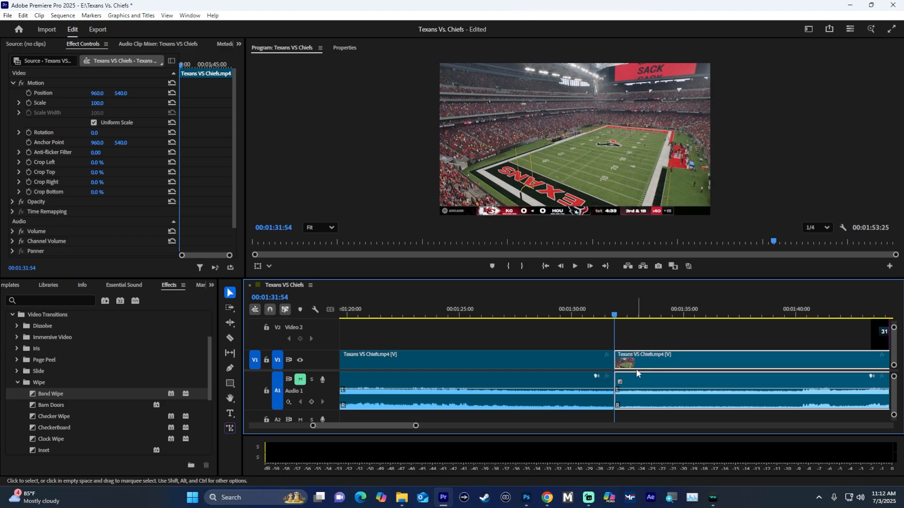
{"action": "left_click", "coordinate": [596, 356]}
{"action": "left_click", "coordinate": [641, 361]}
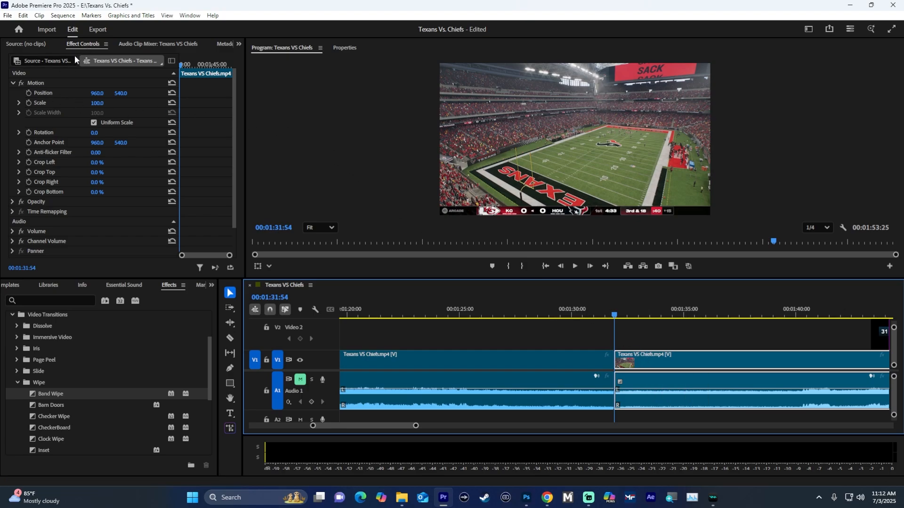
{"action": "left_click", "coordinate": [33, 82]}
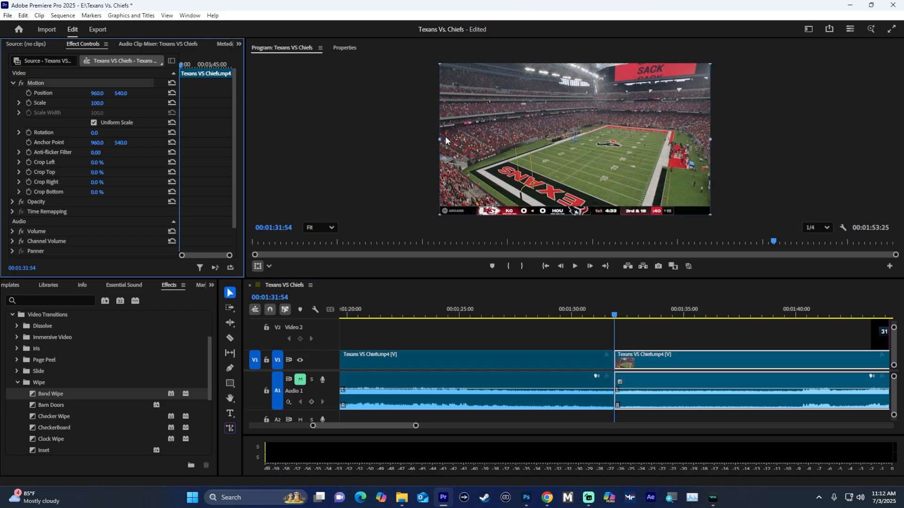
{"action": "left_click_drag", "start_coordinate": [439, 138], "coordinate": [421, 139]}
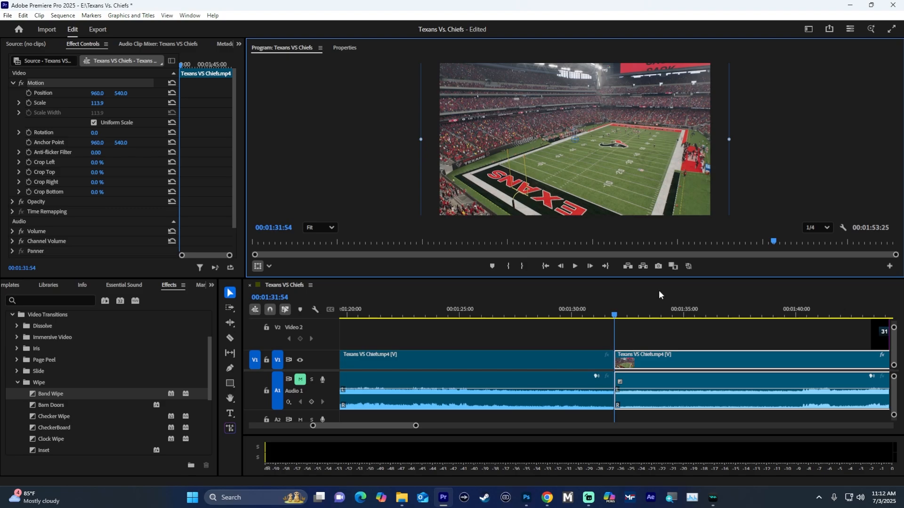
{"action": "left_click_drag", "start_coordinate": [615, 315], "coordinate": [882, 328]}
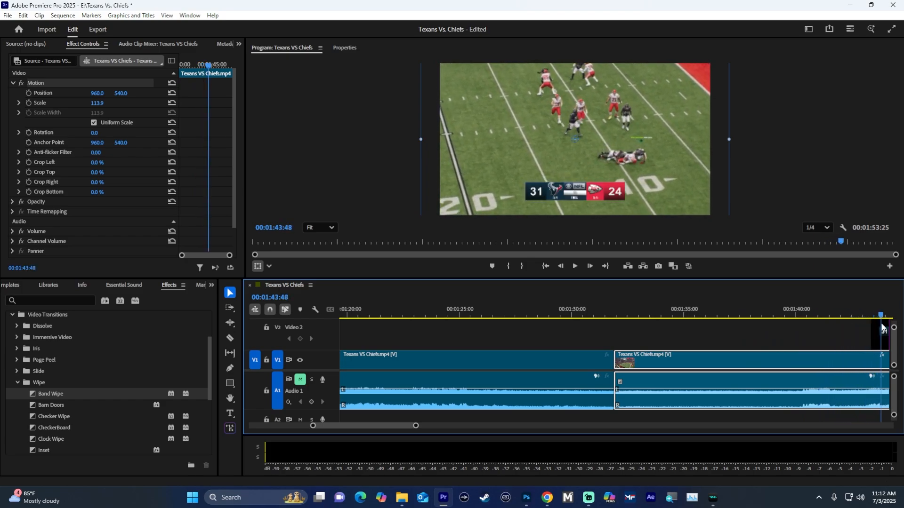
Step: Review the earlier part of the sequence up to the OFENSE graphic at 00:00:39:02 and select that clip
{"action": "left_click_drag", "start_coordinate": [416, 429], "coordinate": [450, 426]}
{"action": "left_click", "coordinate": [616, 315]}
{"action": "left_click_drag", "start_coordinate": [615, 315], "coordinate": [709, 318]}
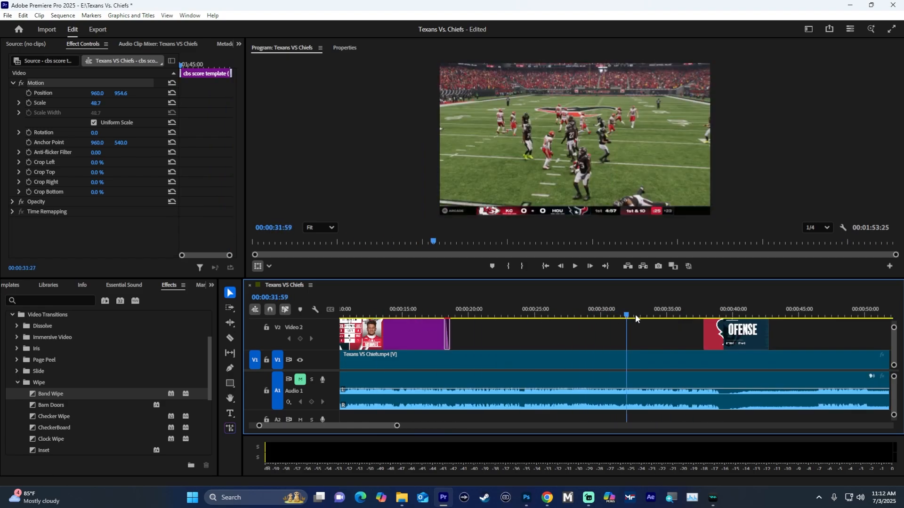
{"action": "left_click_drag", "start_coordinate": [635, 315], "coordinate": [693, 314]}
{"action": "left_click_drag", "start_coordinate": [397, 426], "coordinate": [417, 426]}
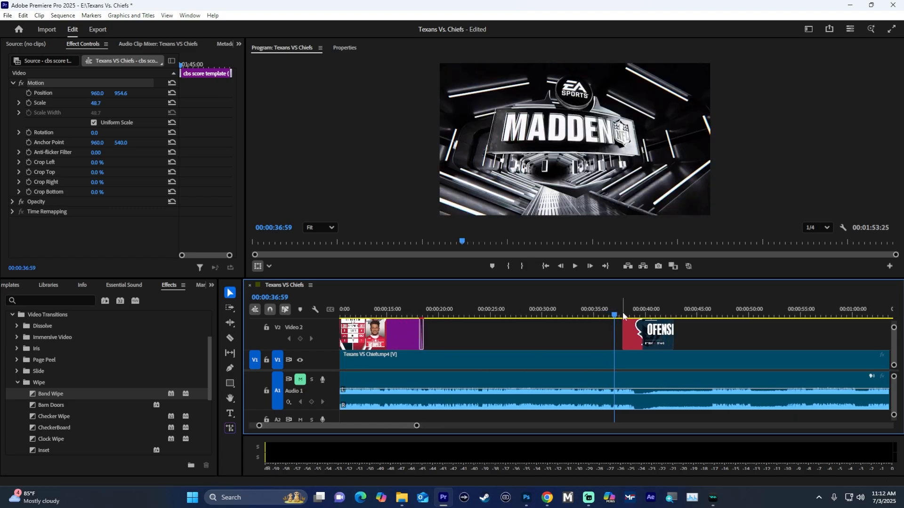
{"action": "left_click_drag", "start_coordinate": [616, 314], "coordinate": [636, 315]}
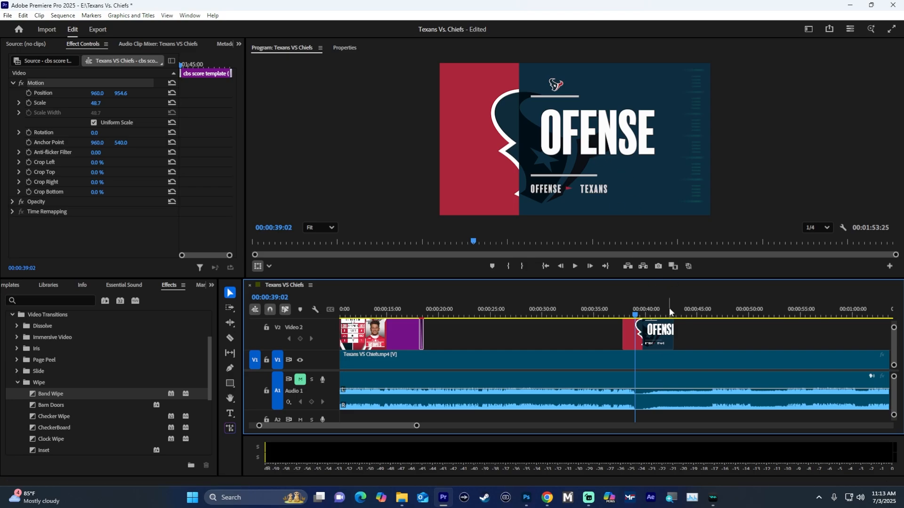
{"action": "left_click", "coordinate": [659, 338]}
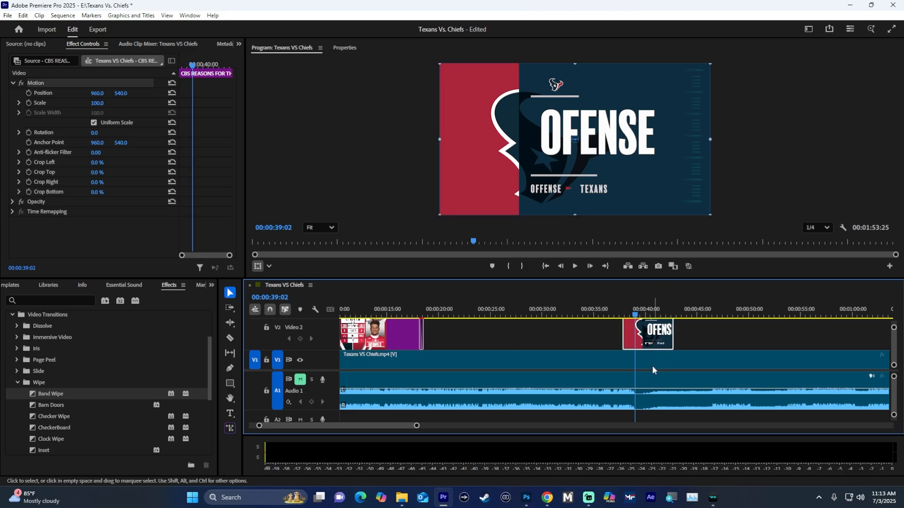
Step: Switch to Photoshop and replace the OFENSE headline in CBS REASONS FOR THE LEAD.psd with DEFENSE
{"action": "mouse_move", "coordinate": [529, 501]}
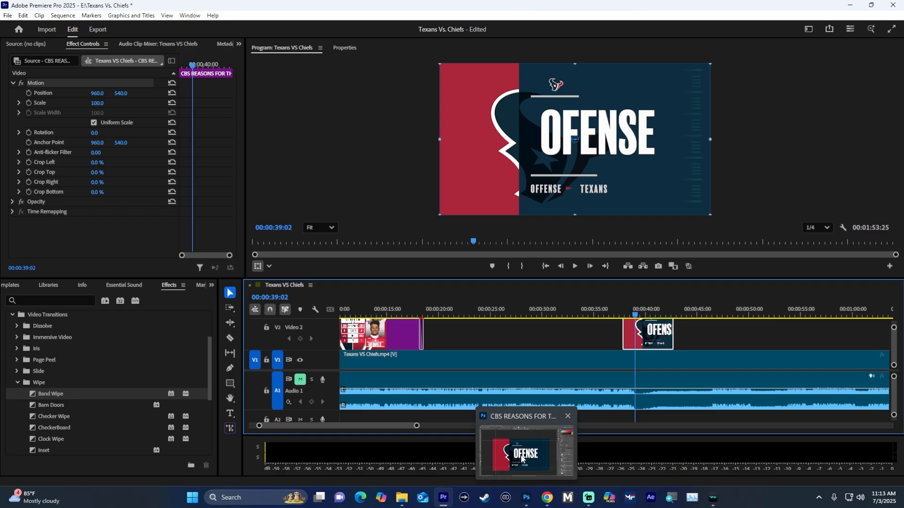
{"action": "left_click", "coordinate": [527, 500]}
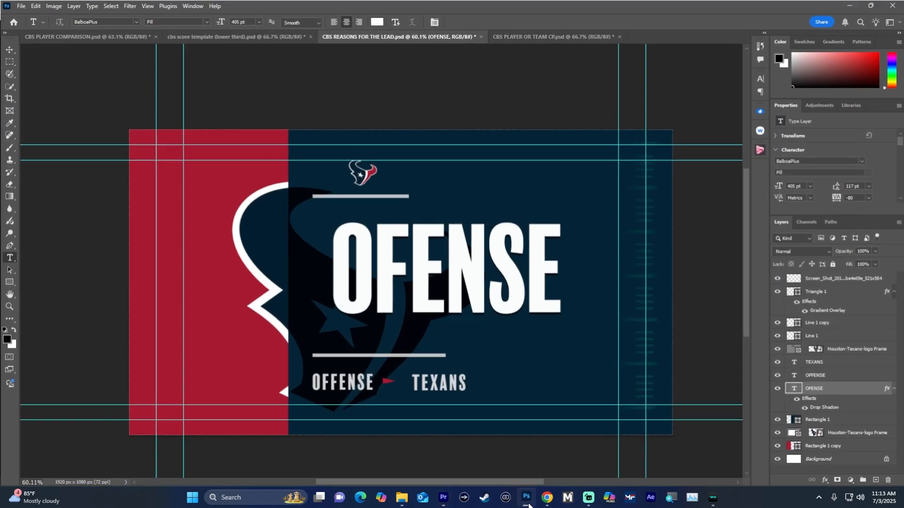
{"action": "left_click", "coordinate": [9, 49]}
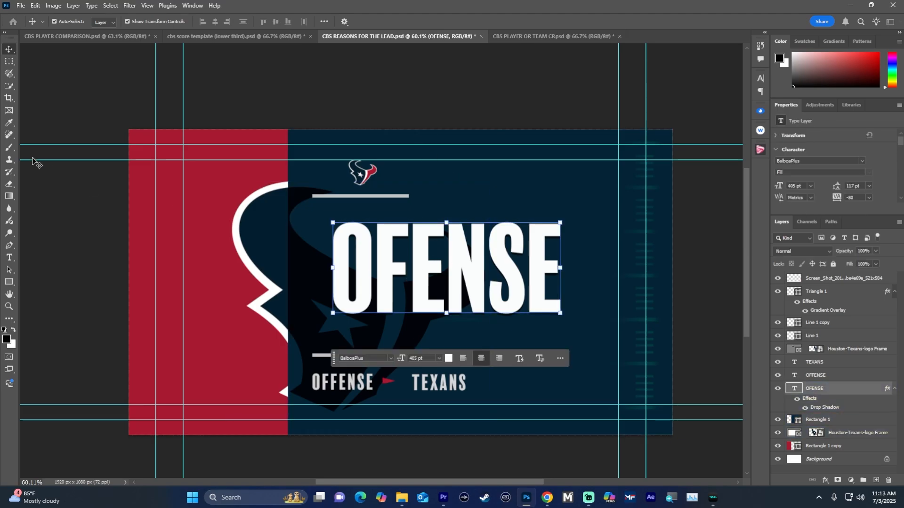
{"action": "left_click", "coordinate": [9, 257]}
{"action": "double_click", "coordinate": [435, 268]}
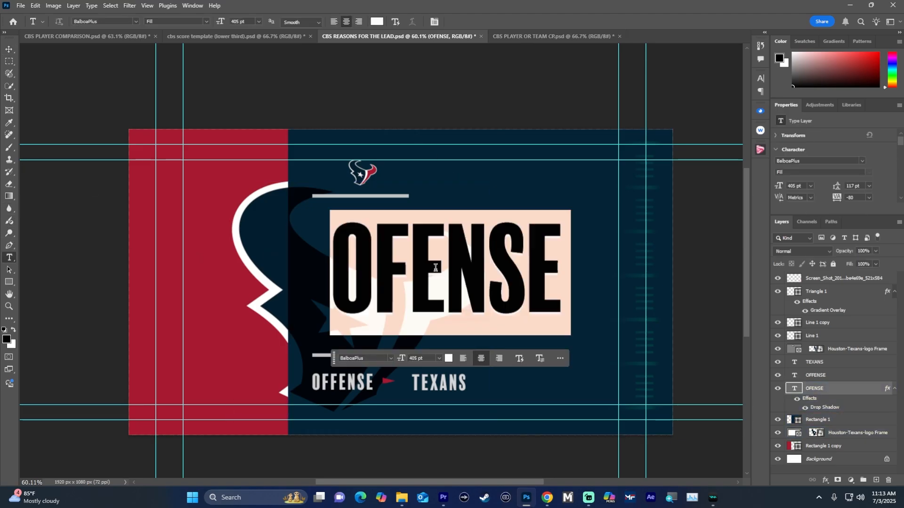
{"action": "type", "text": "DEFE"}
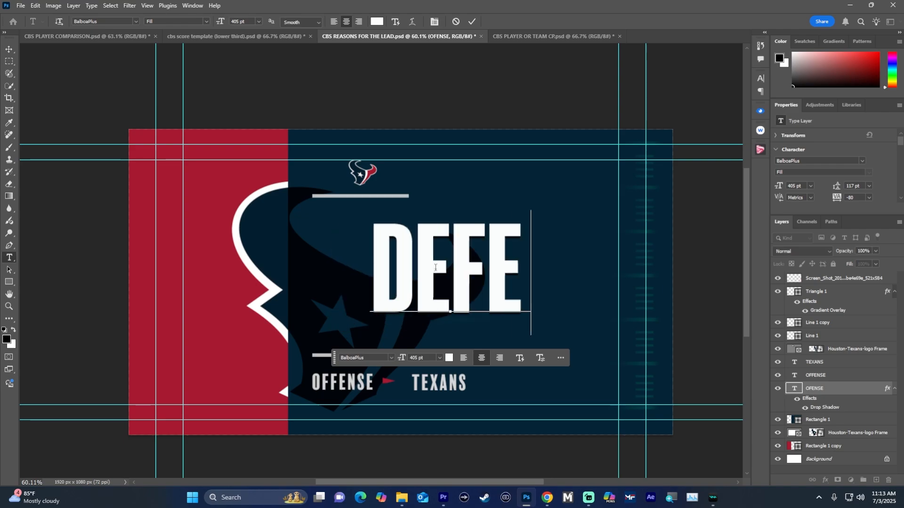
{"action": "type", "text": "NSE"}
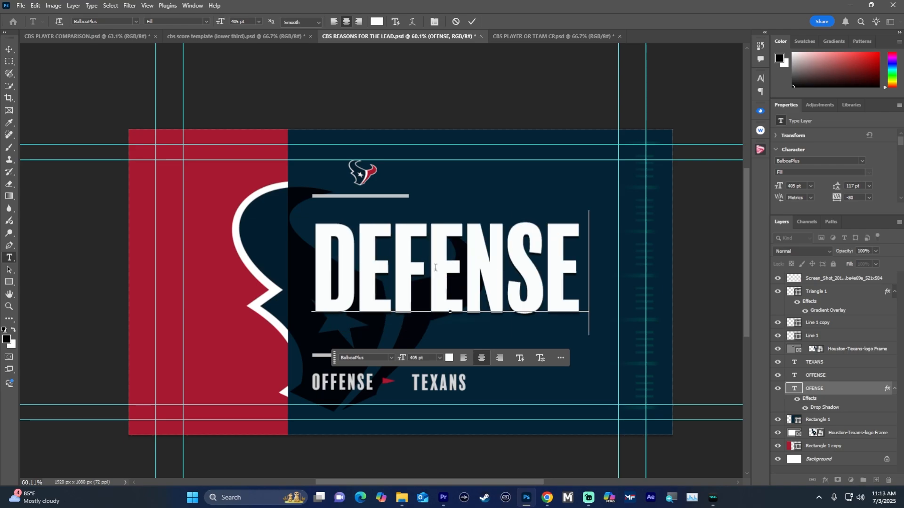
{"action": "left_click", "coordinate": [472, 21]}
Step: Change the small OFFENSE label beside TEXANS to DEFENSE and save the document
{"action": "double_click", "coordinate": [348, 379]}
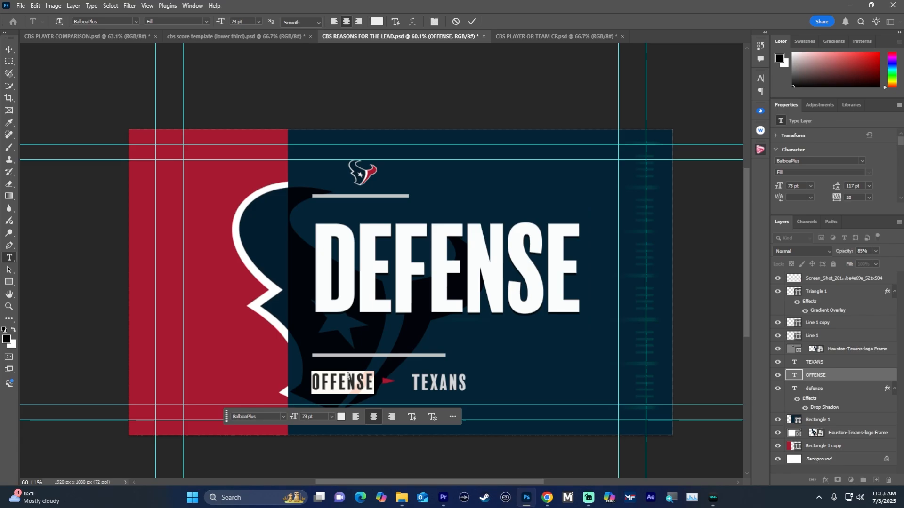
{"action": "type", "text": "DEFENSE"}
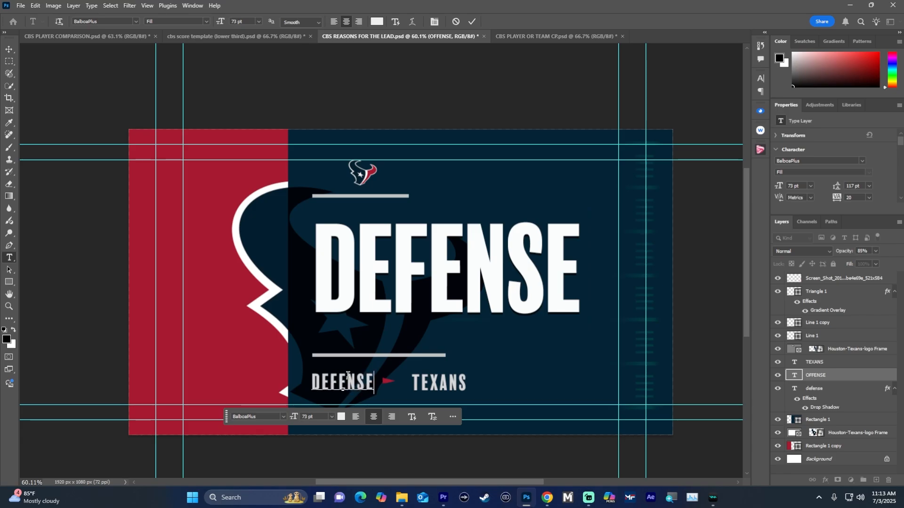
{"action": "left_click", "coordinate": [471, 21]}
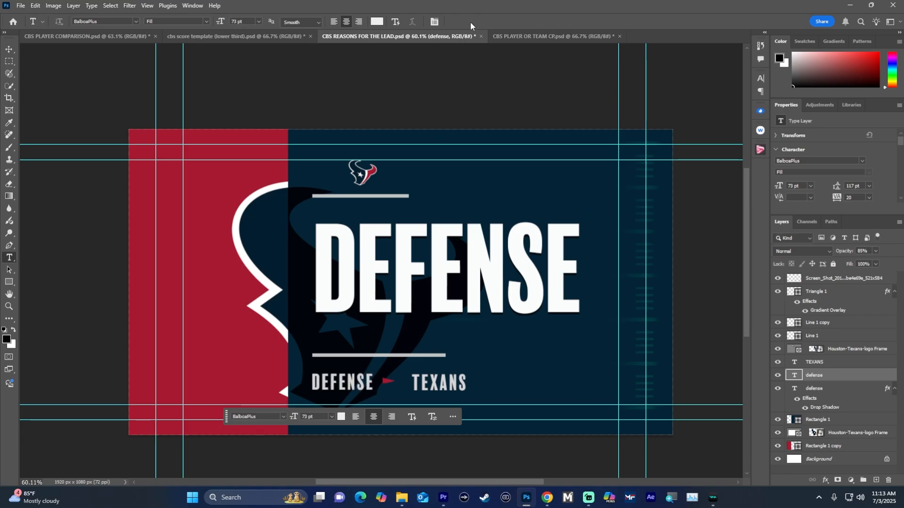
{"action": "left_click", "coordinate": [20, 5]}
{"action": "left_click", "coordinate": [29, 111]}
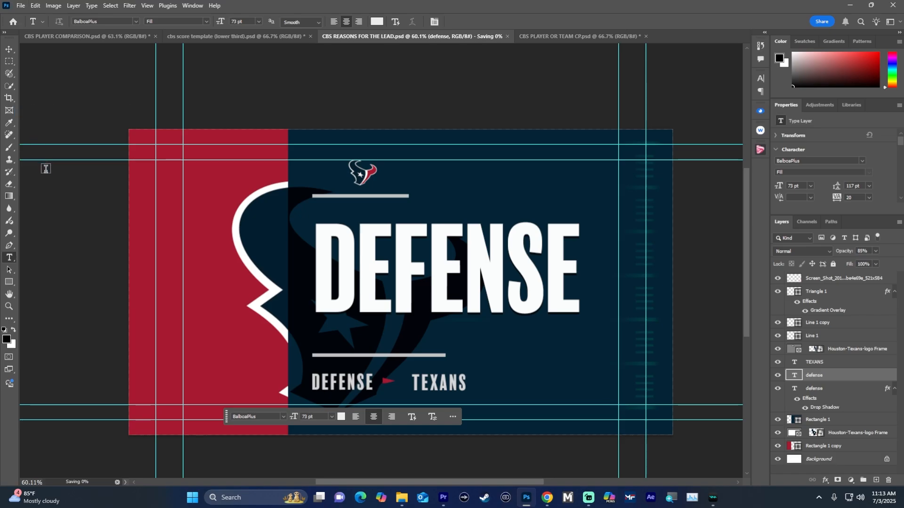
Step: Export the graphic as a 1920 x 1080 JPG, overwriting CBS REASONS FOR THE LEAD in the MGN Tutorials folder
{"action": "left_click", "coordinate": [19, 6]}
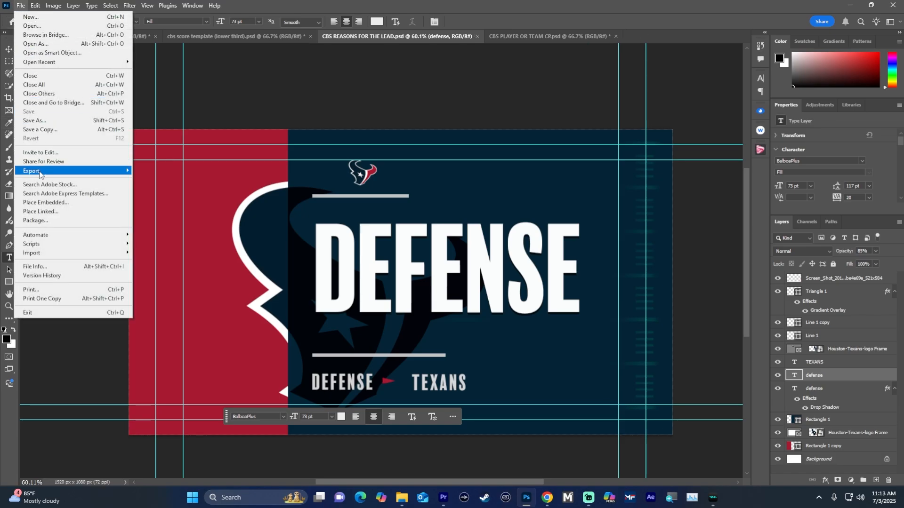
{"action": "mouse_move", "coordinate": [39, 173]}
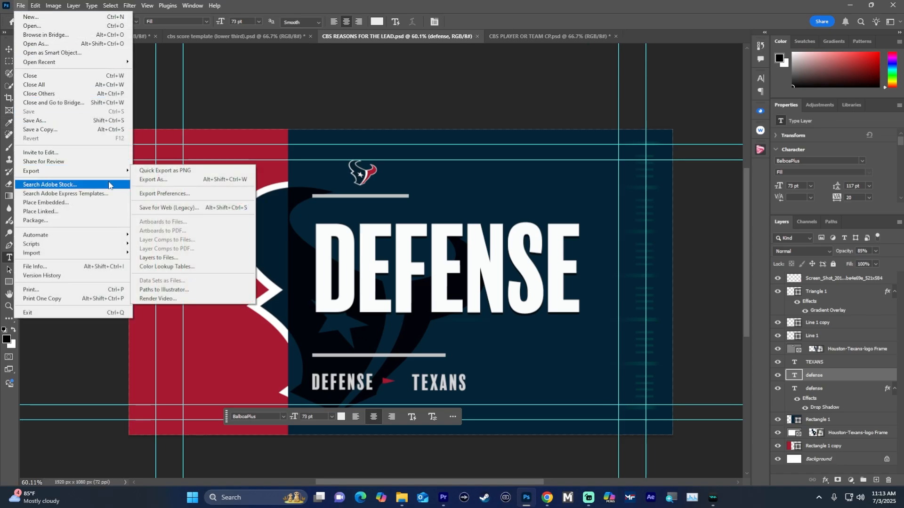
{"action": "left_click", "coordinate": [147, 180]}
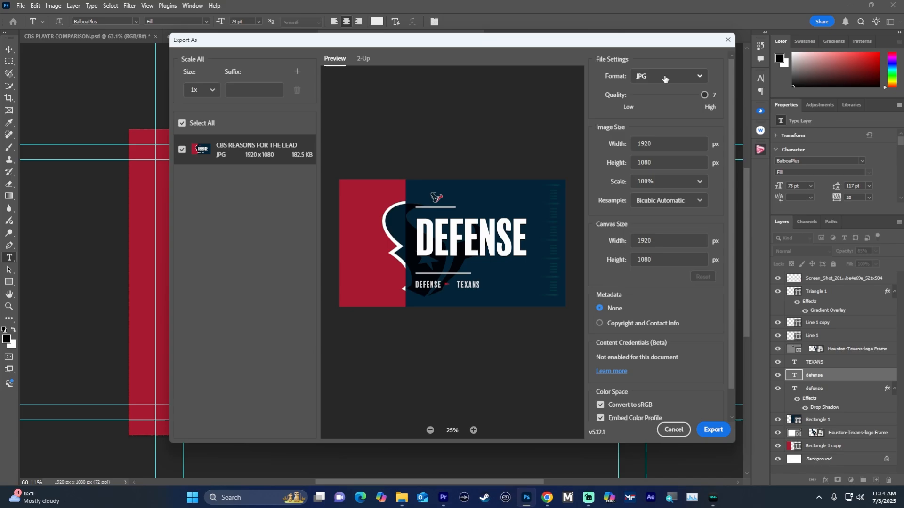
{"action": "left_click", "coordinate": [707, 431]}
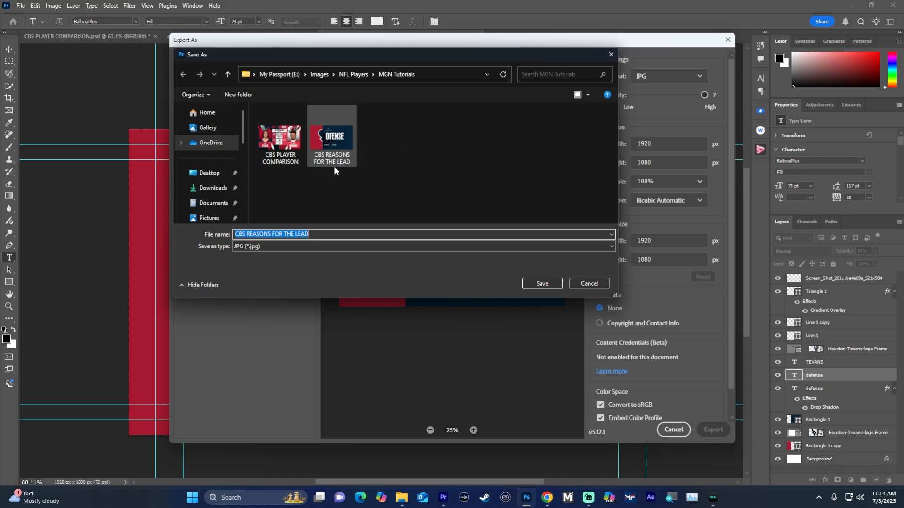
{"action": "left_click", "coordinate": [337, 141]}
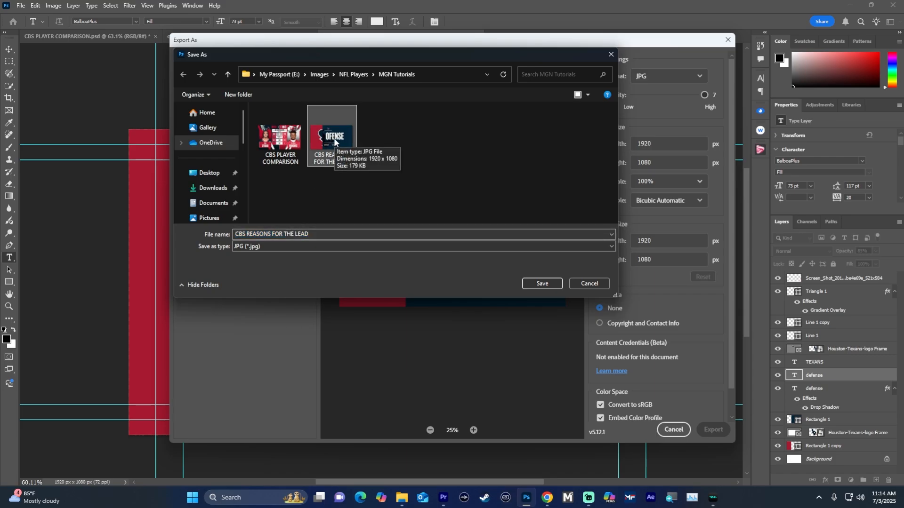
{"action": "left_click", "coordinate": [542, 283]}
{"action": "left_click", "coordinate": [470, 248]}
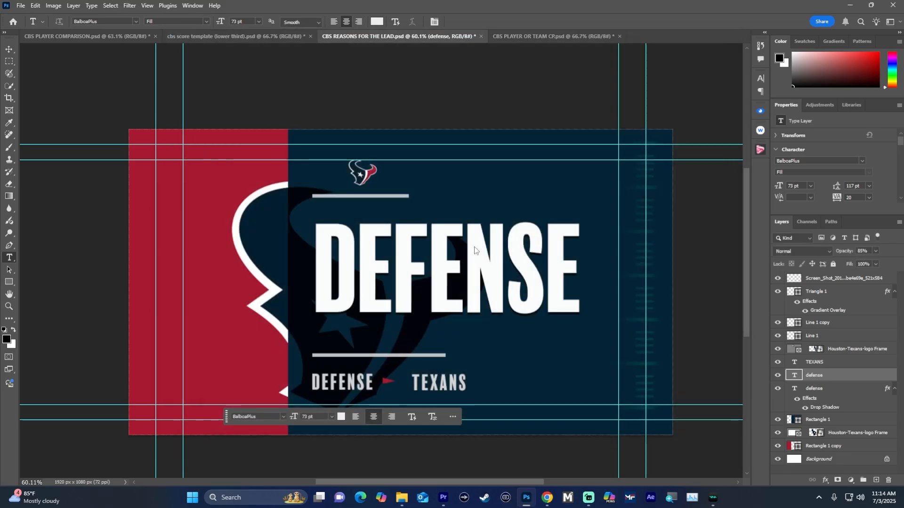
Step: Switch to Premiere Pro and move the DEFENSE graphic on Video 2 to start at about 00:01:01 over the game footage
{"action": "left_click", "coordinate": [849, 6]}
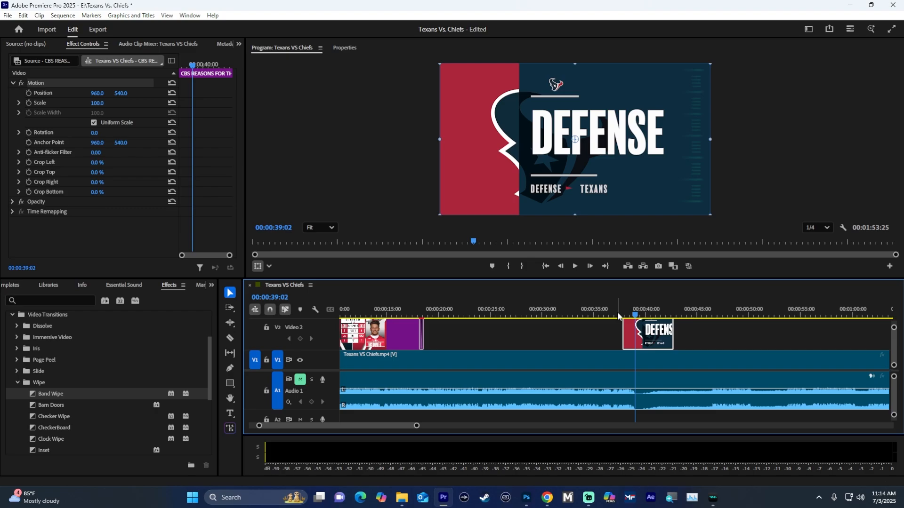
{"action": "left_click_drag", "start_coordinate": [618, 315], "coordinate": [809, 327]}
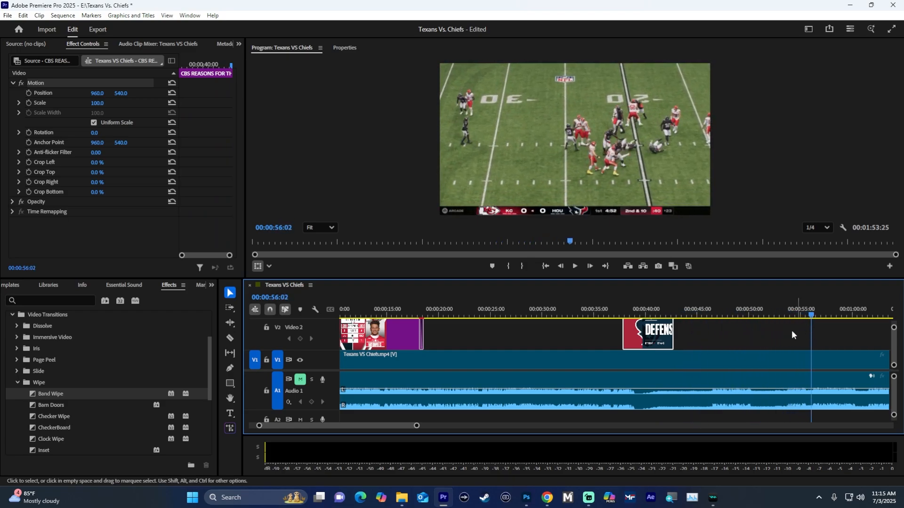
{"action": "left_click_drag", "start_coordinate": [648, 336], "coordinate": [831, 338]}
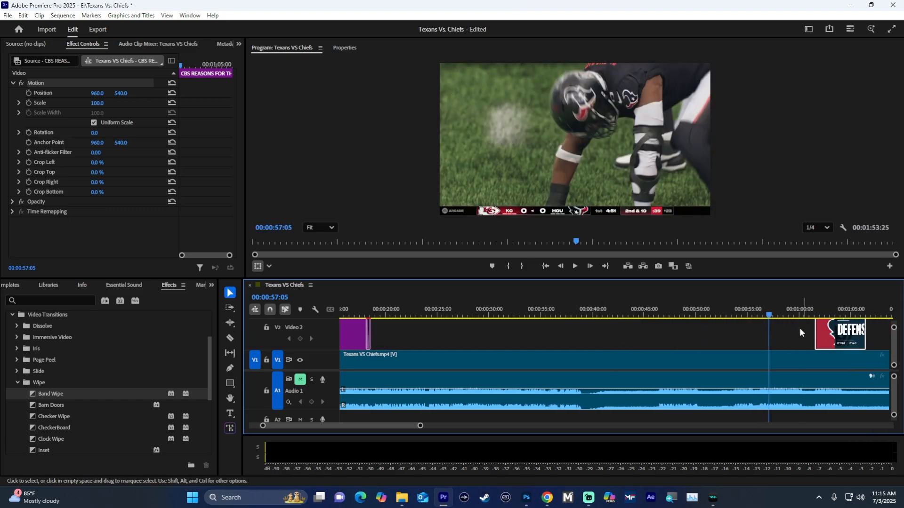
Step: Check the end transition of the DEFENSE graphic and extend the clip's end to about 00:01:05:35
{"action": "left_click_drag", "start_coordinate": [772, 315], "coordinate": [802, 314]}
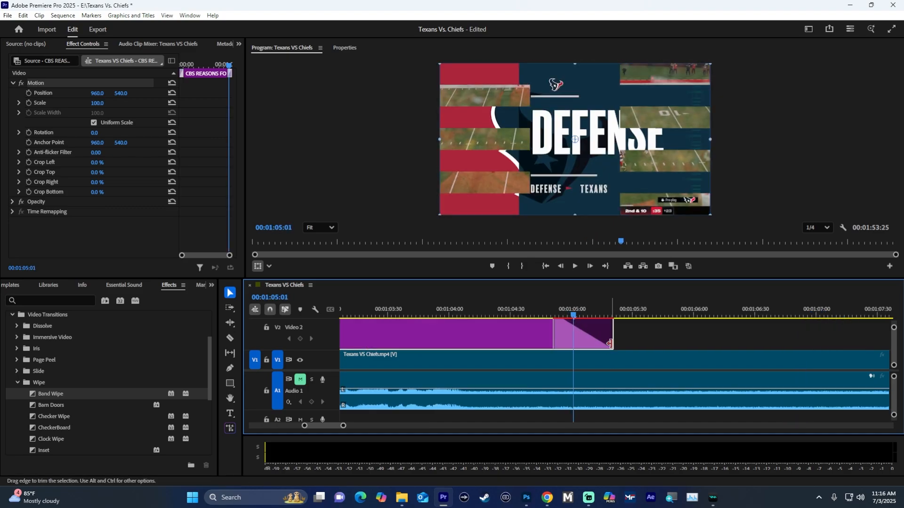
{"action": "left_click_drag", "start_coordinate": [612, 339], "coordinate": [645, 339]}
{"action": "mouse_move", "coordinate": [574, 315]}
{"action": "left_mouse_down"}
{"action": "mouse_move", "coordinate": [641, 315]}
{"action": "mouse_move", "coordinate": [558, 319]}
{"action": "left_mouse_up"}
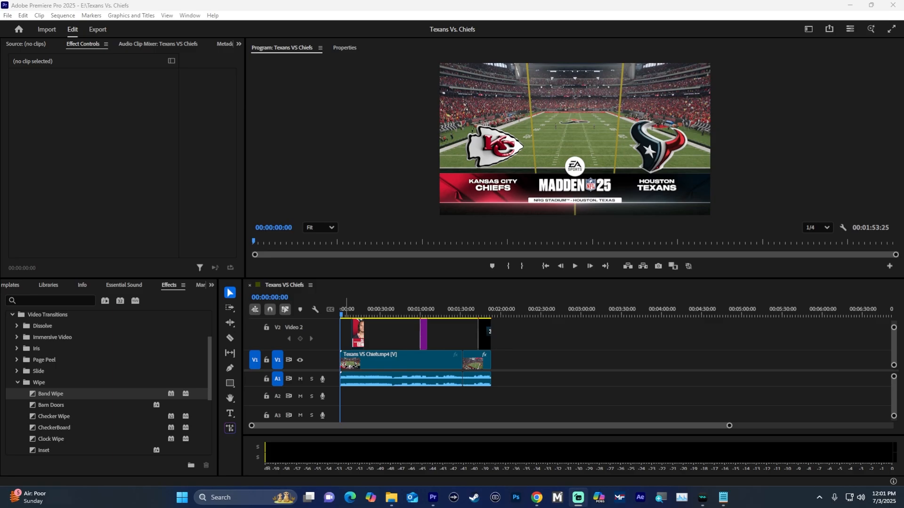
Step: Set up a media export of the Texans VS Chiefs sequence, saving it as Texans VS Chiefs_1 in the VS. Files folder
{"action": "left_click_drag", "start_coordinate": [366, 314], "coordinate": [345, 316]}
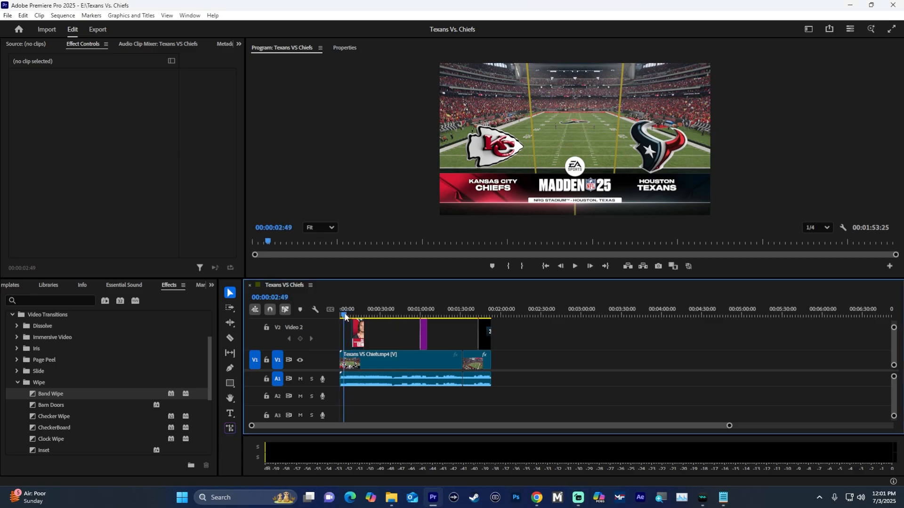
{"action": "left_click", "coordinate": [7, 18]}
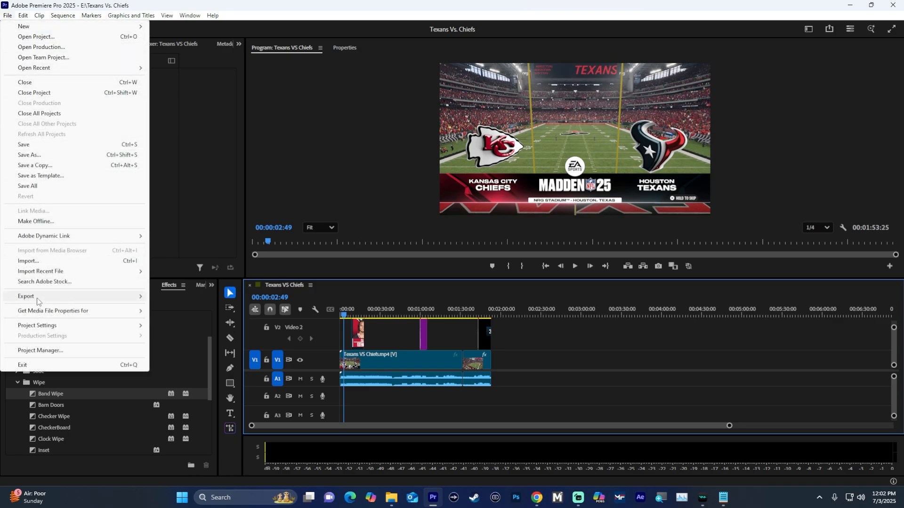
{"action": "mouse_move", "coordinate": [38, 301]}
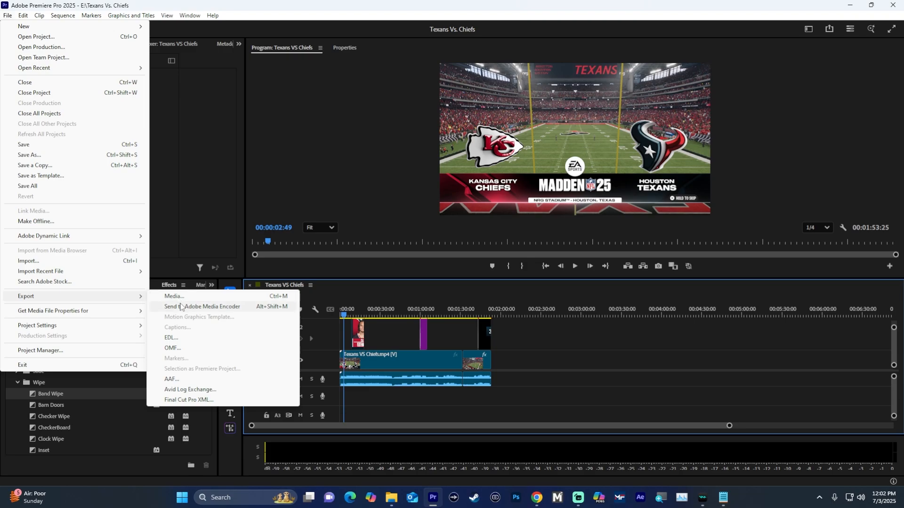
{"action": "left_click", "coordinate": [179, 297]}
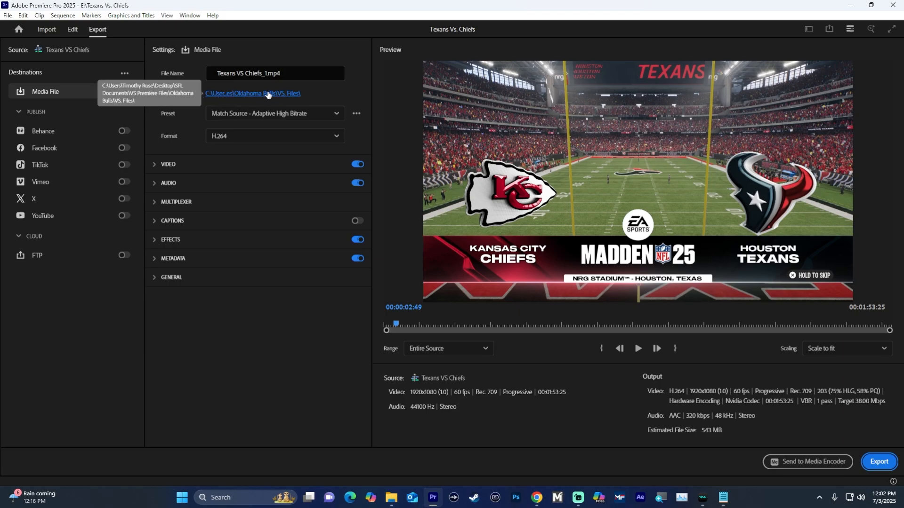
{"action": "left_click", "coordinate": [248, 96]}
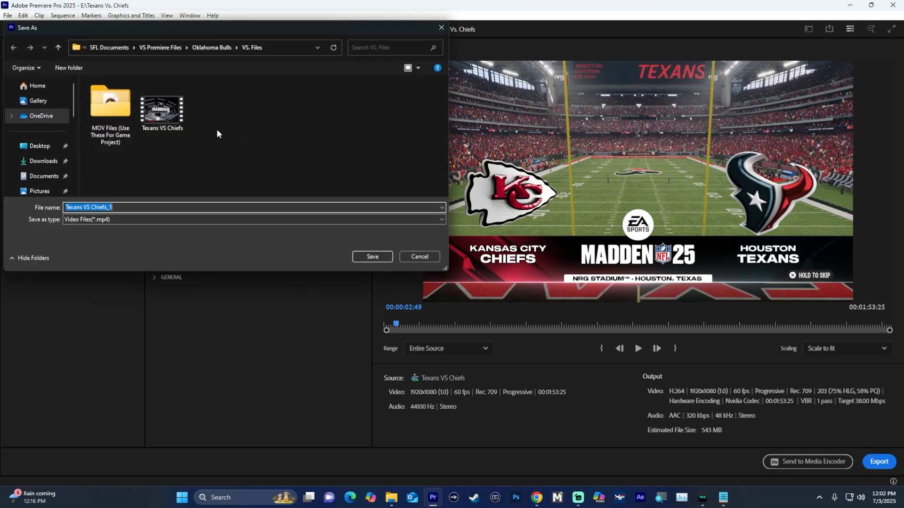
{"action": "left_click", "coordinate": [236, 153]}
{"action": "left_click", "coordinate": [371, 256]}
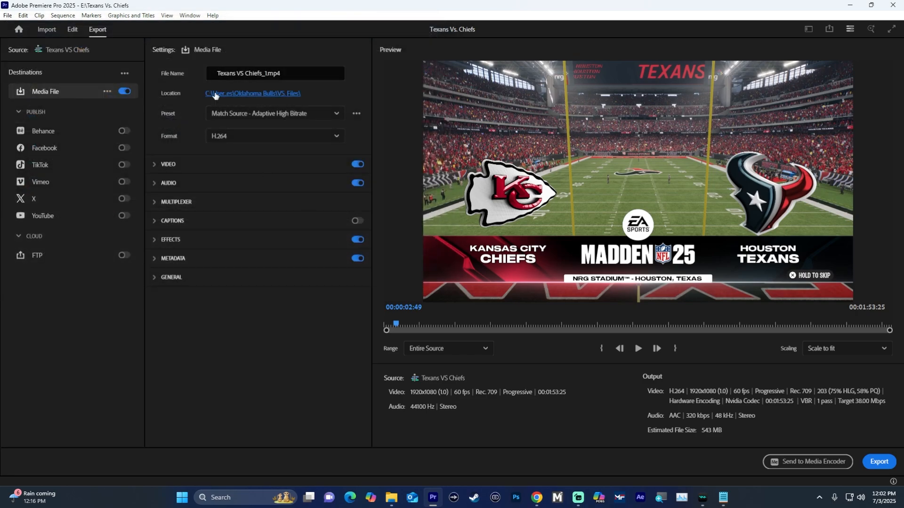
Step: Keep the Match Source - Adaptive High Bitrate preset and export the entire sequence in H.264 format
{"action": "left_click", "coordinate": [257, 113]}
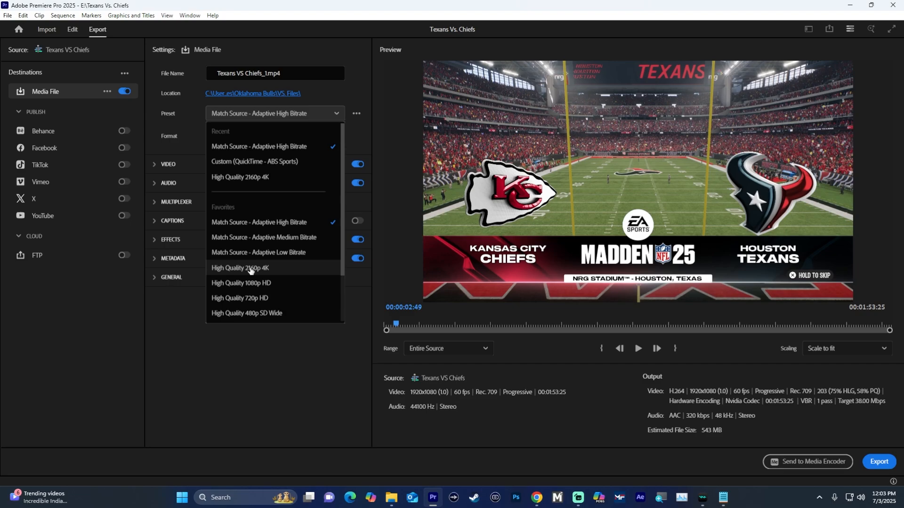
{"action": "left_click", "coordinate": [293, 370]}
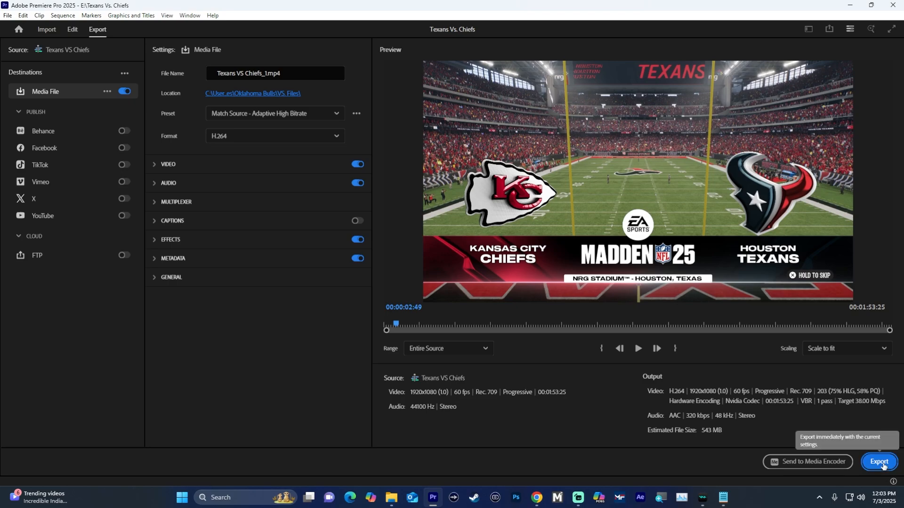
{"action": "left_click", "coordinate": [878, 462]}
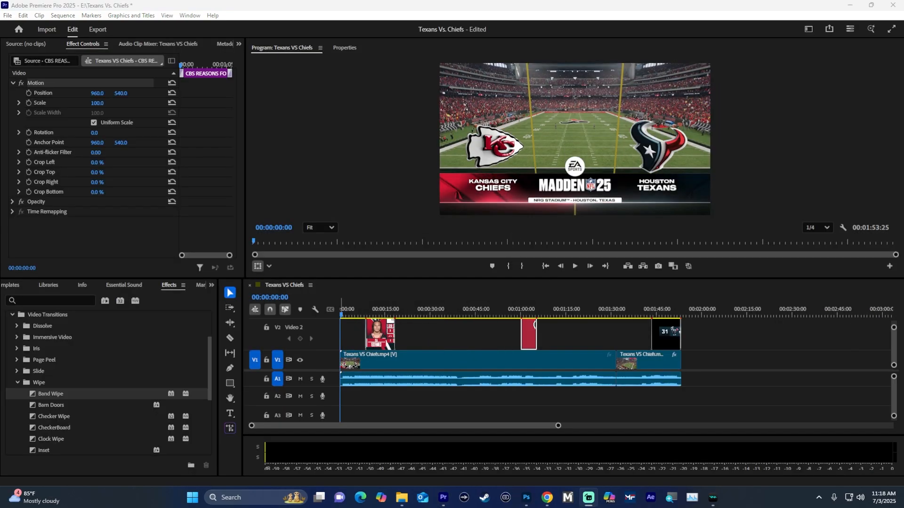